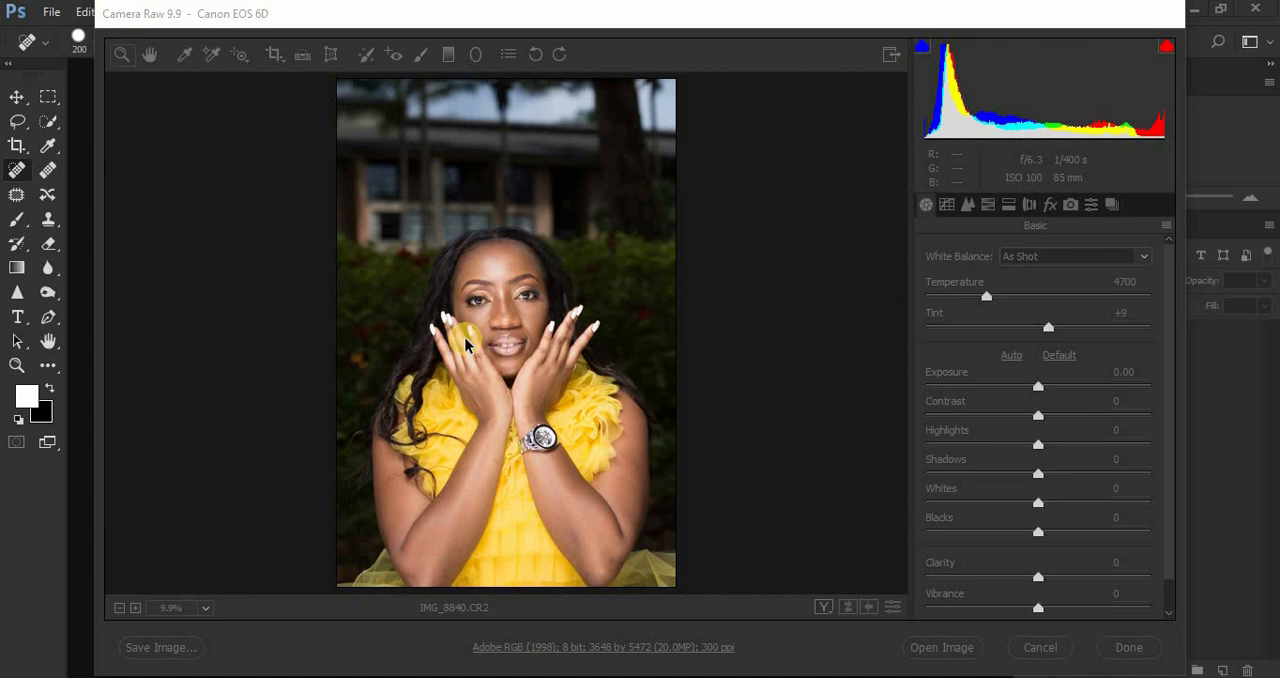
Step: Examine the portrait's face up close and the whole photo before making any adjustments
left_click(522, 20)
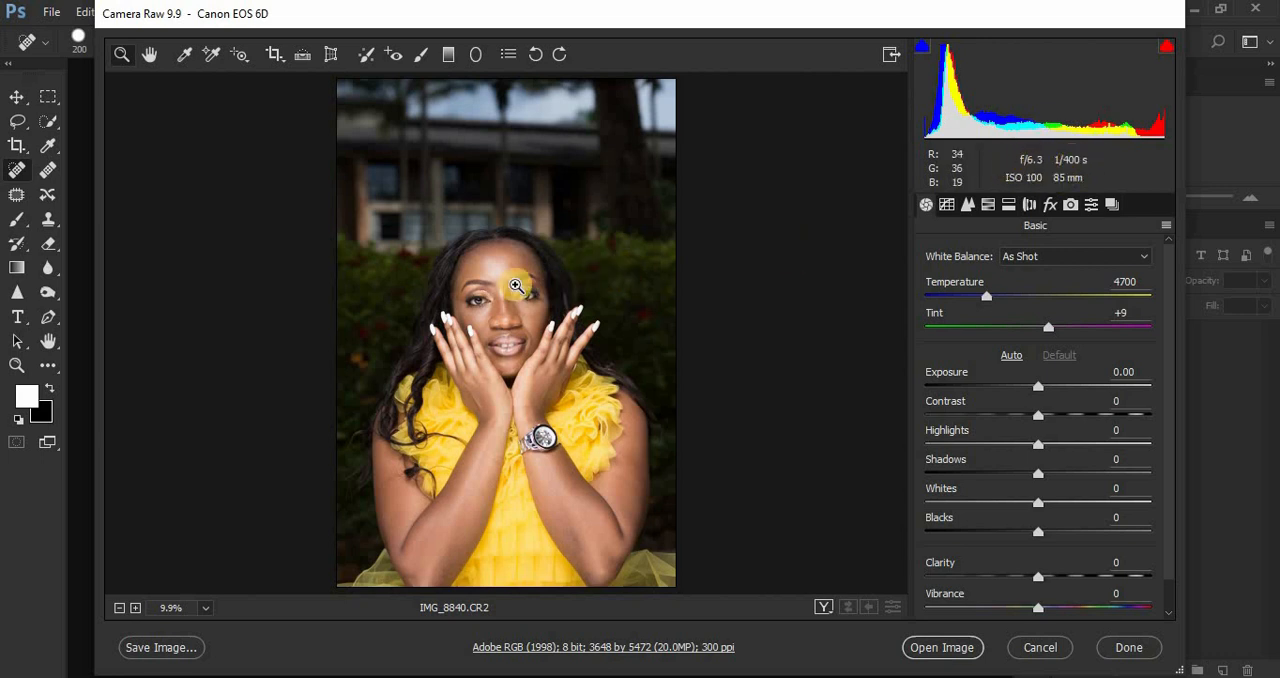
left_click_drag(464, 260, 558, 364)
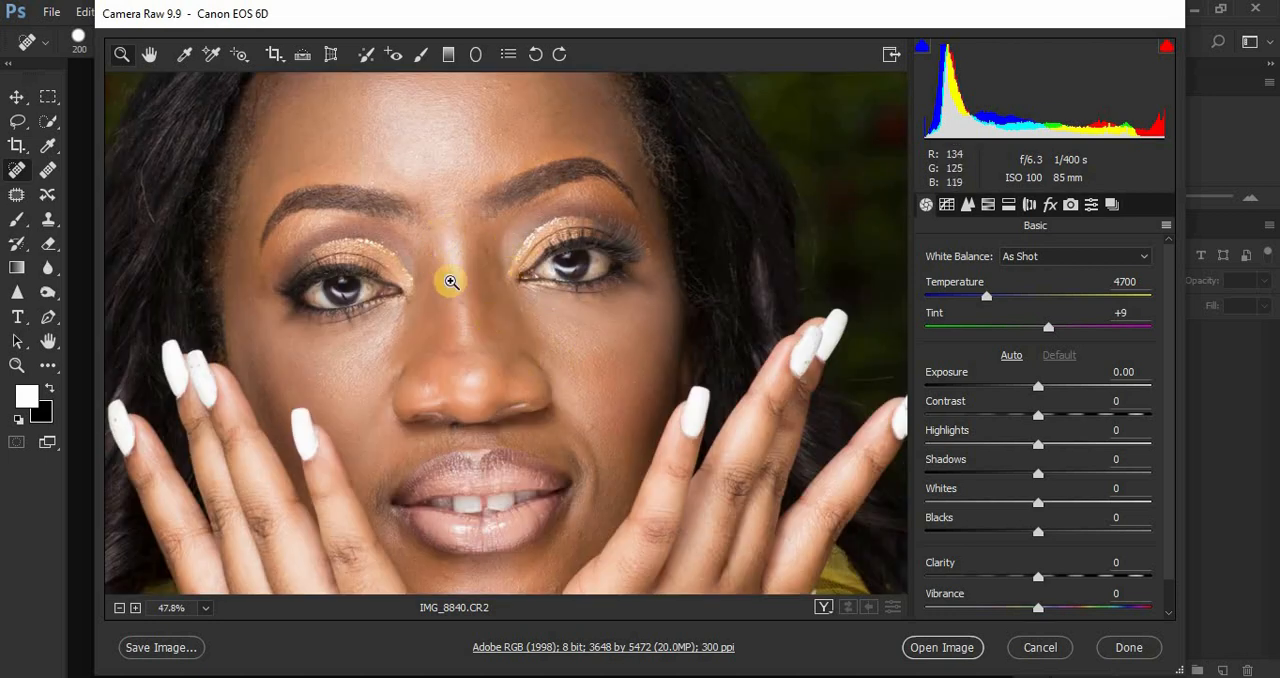
scroll(462, 343, "down", 5)
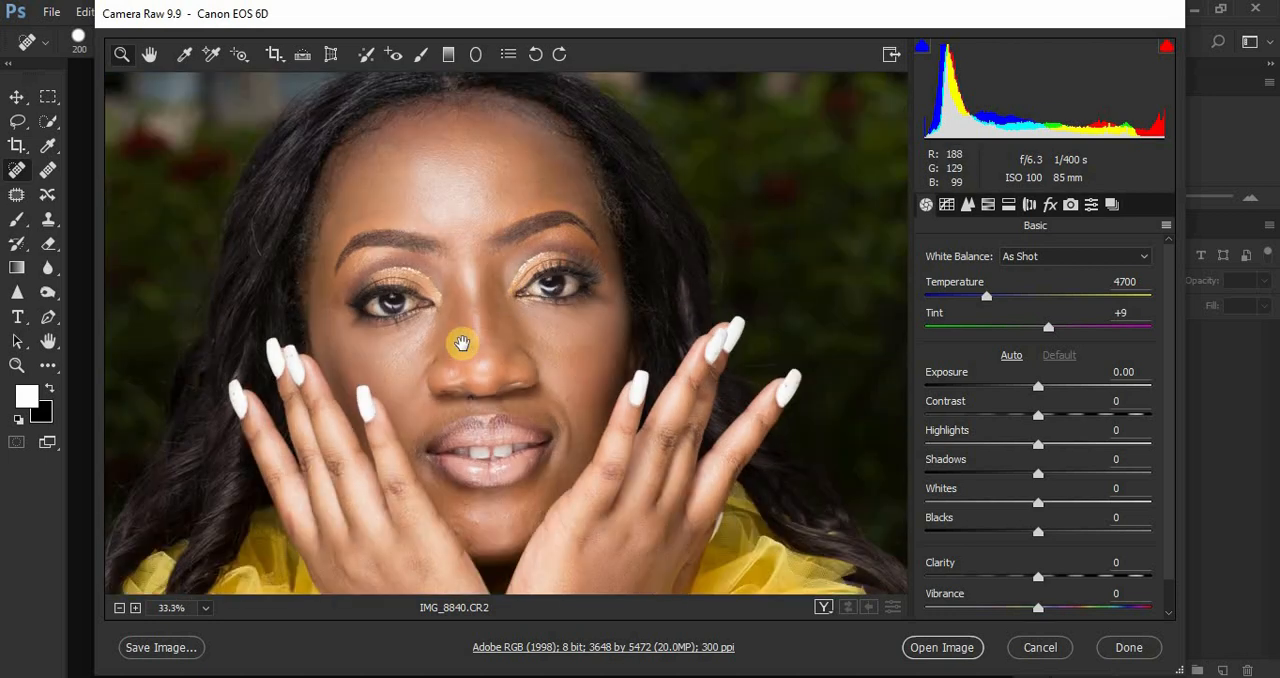
scroll(462, 343, "up", 2)
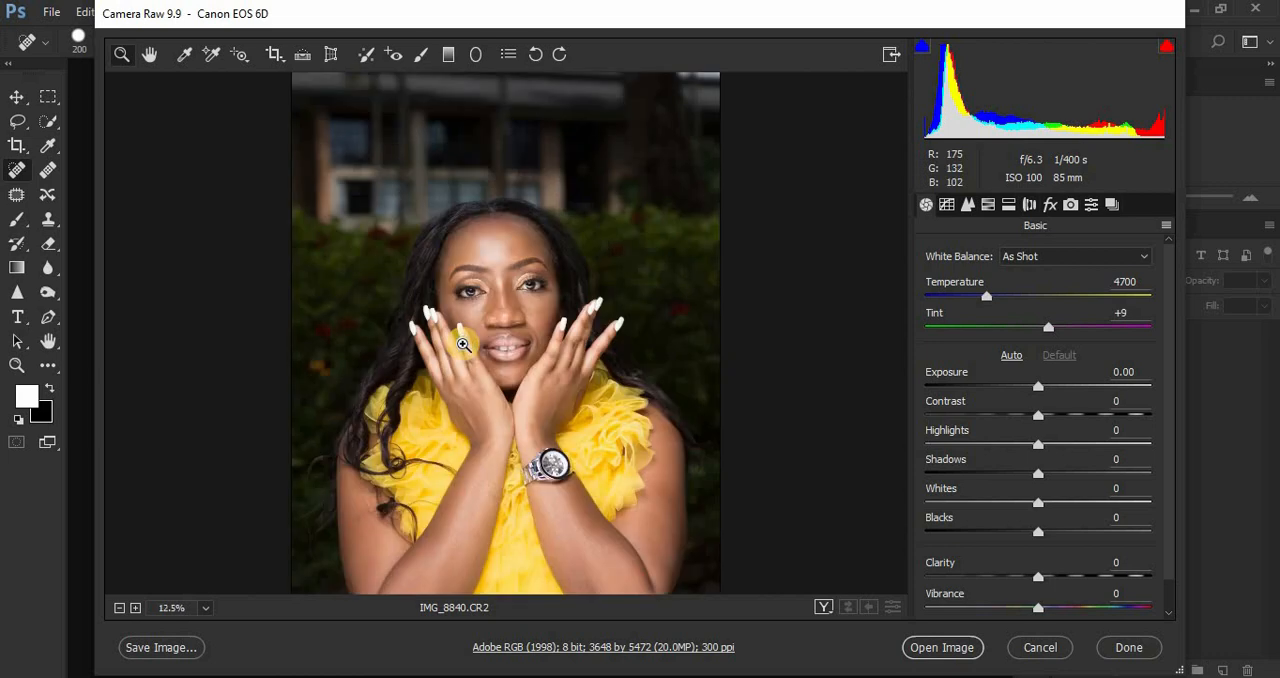
scroll(462, 343, "down", 1)
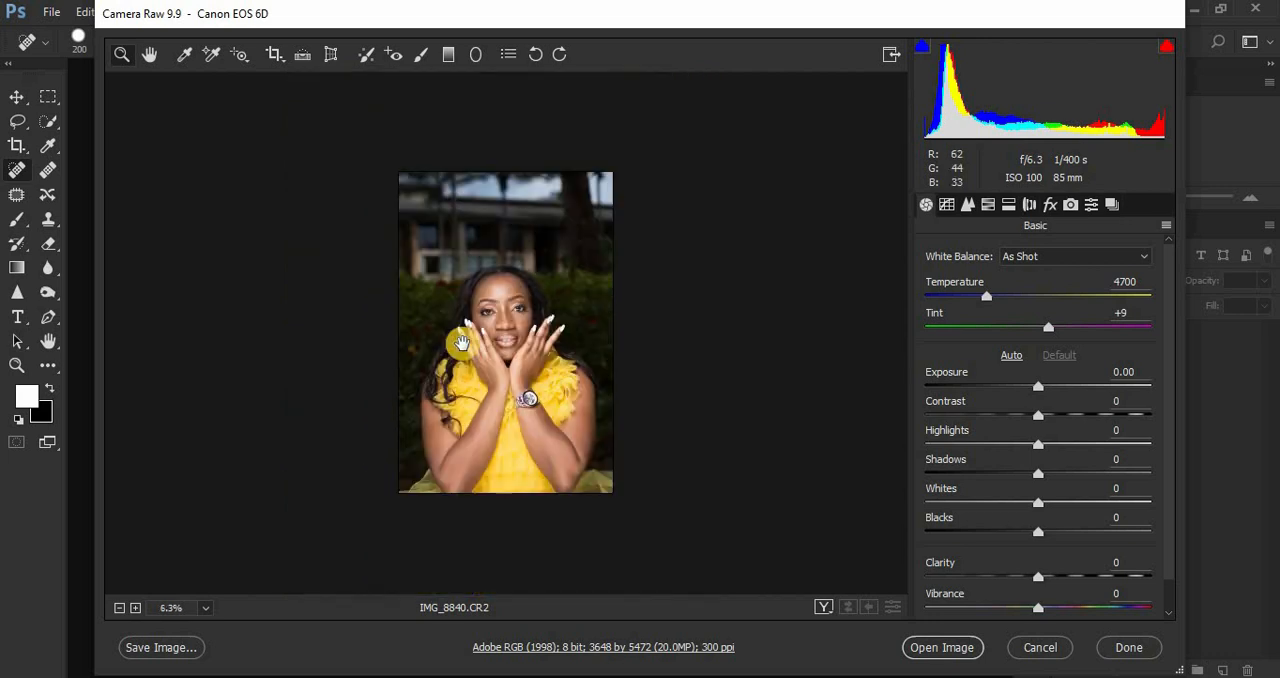
scroll(462, 343, "up", 1)
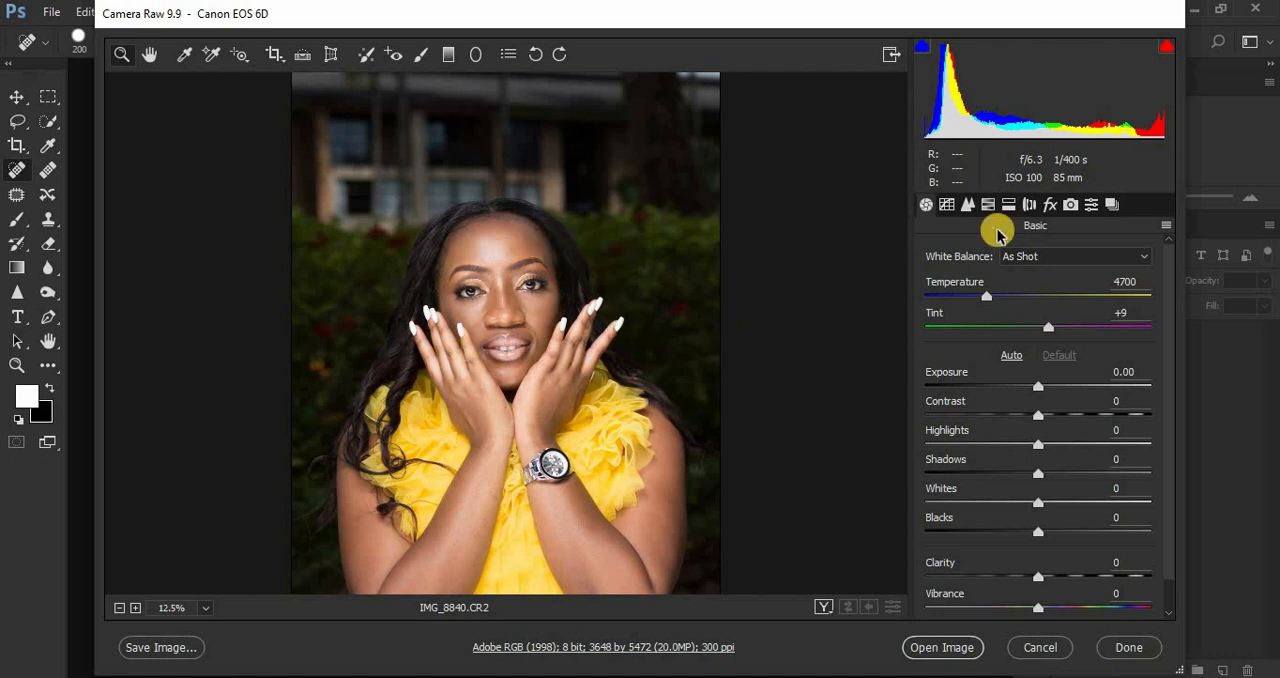
left_click(1070, 205)
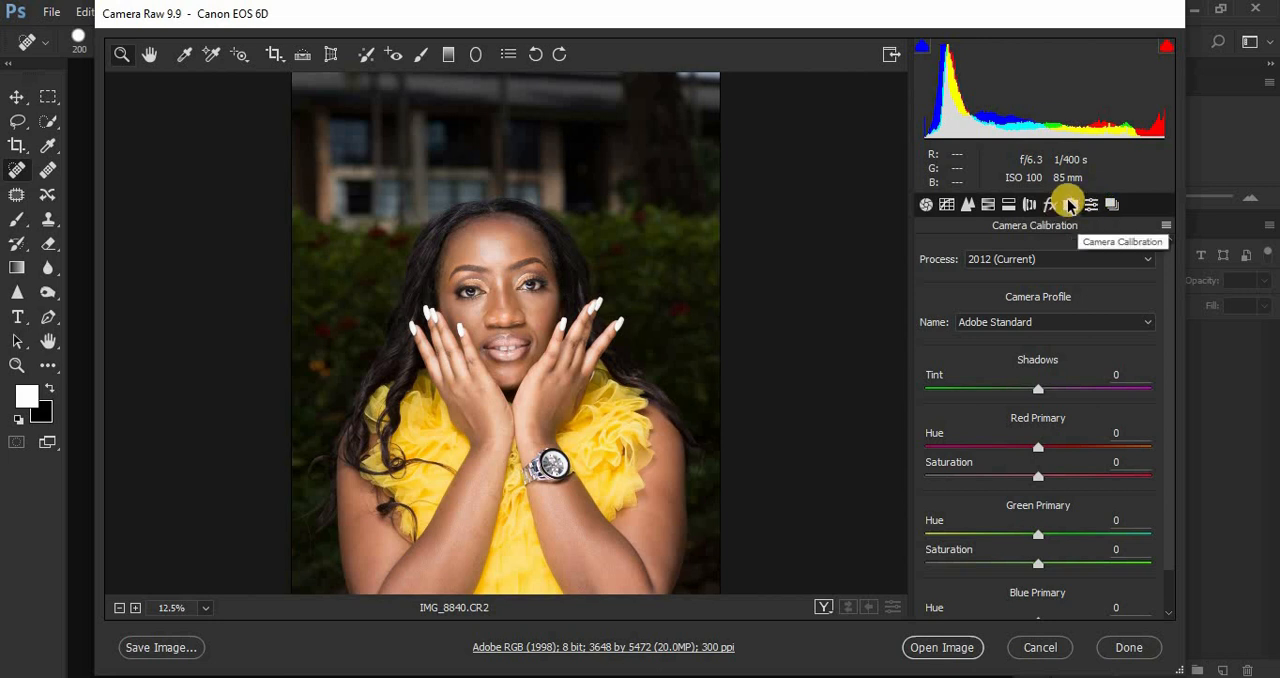
left_click(925, 206)
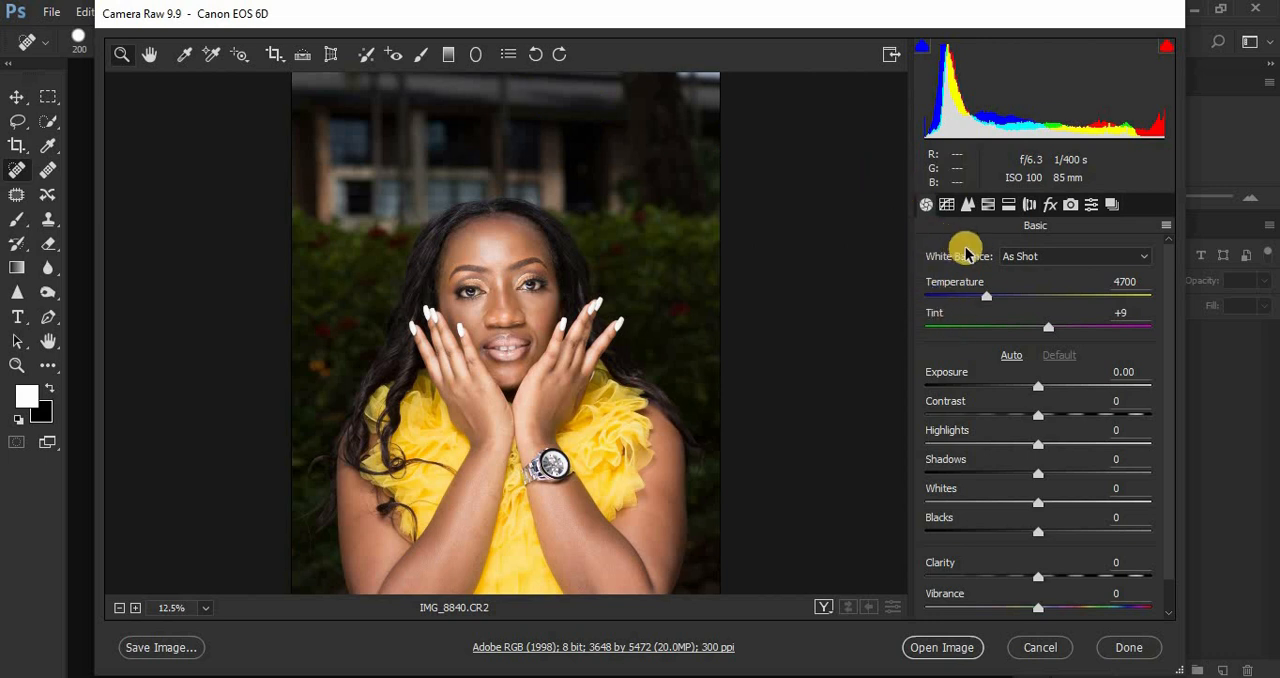
Step: Change the camera calibration profile to Camera Landscape
left_click(1072, 206)
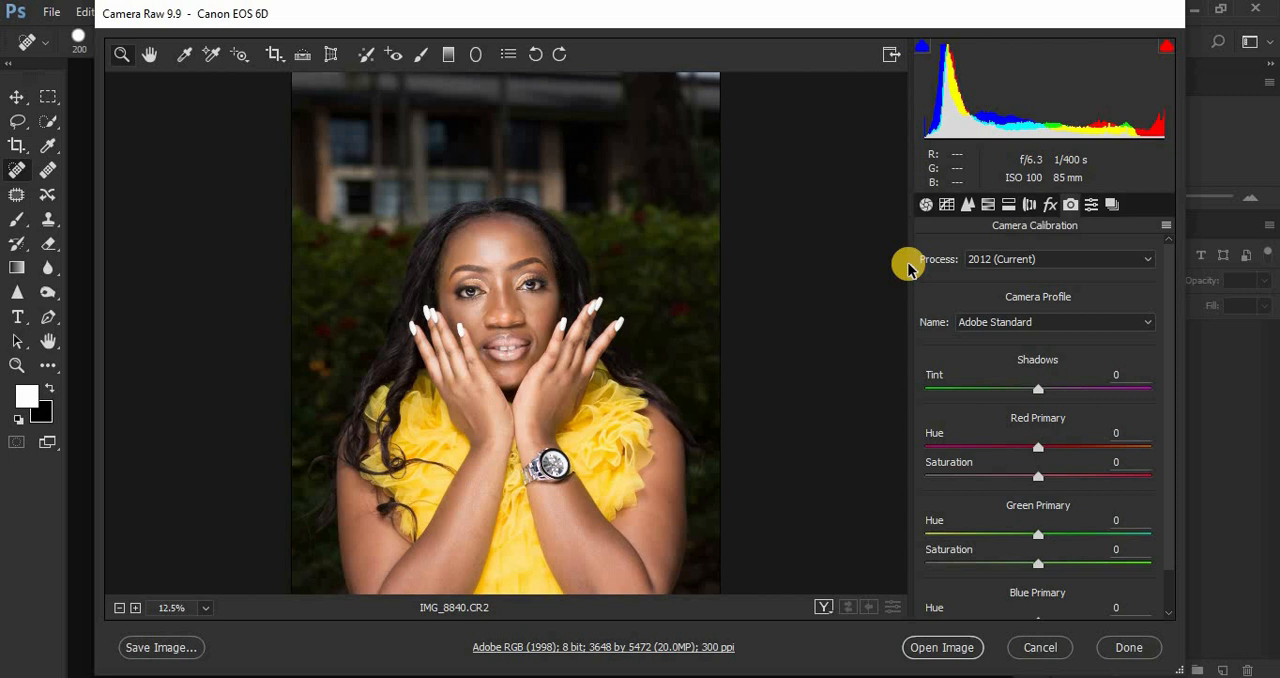
left_click(1020, 323)
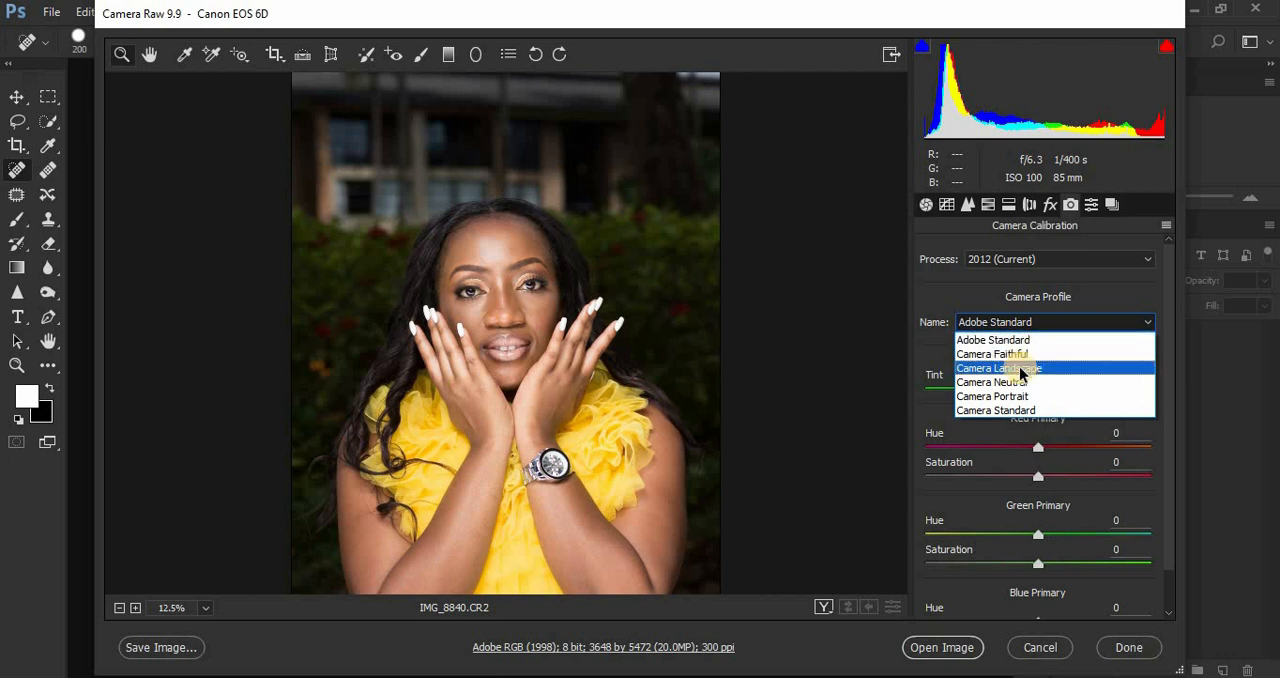
left_click(1019, 366)
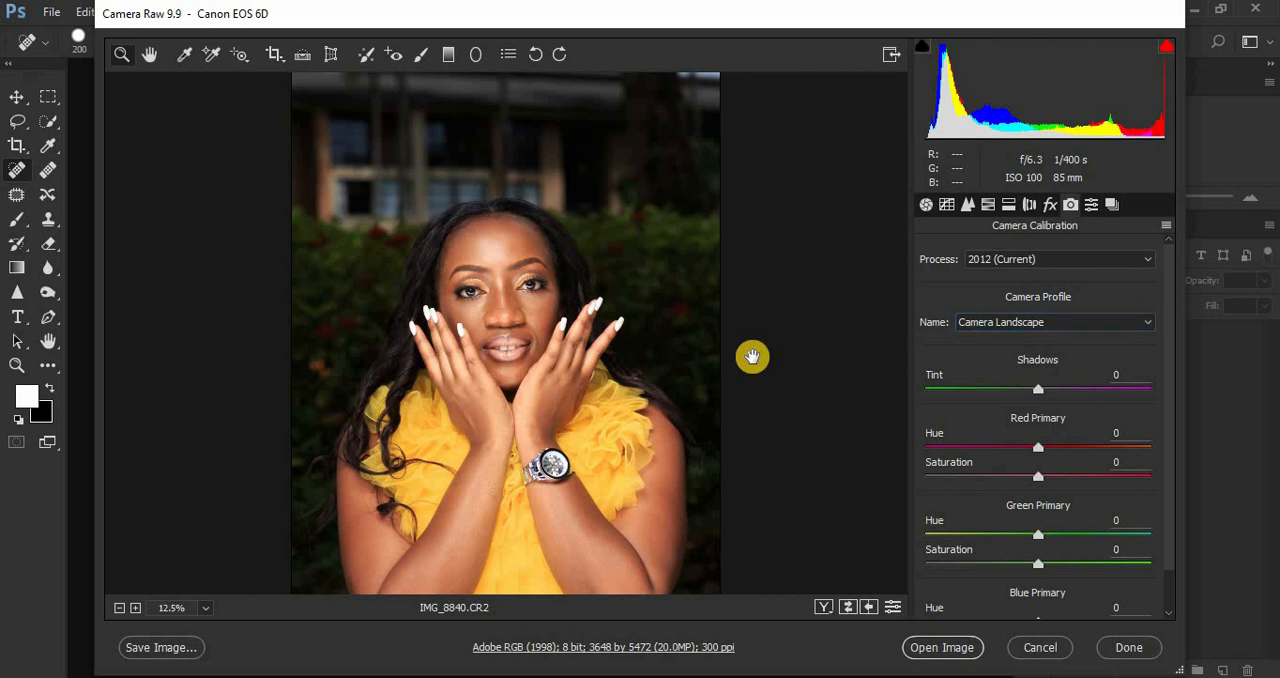
key("ctrl+minus")
key("ctrl+plus")
Step: Set the photo's basic tones to Highlights -97, Whites -75, Blacks -23 and Shadows +33
left_click(925, 206)
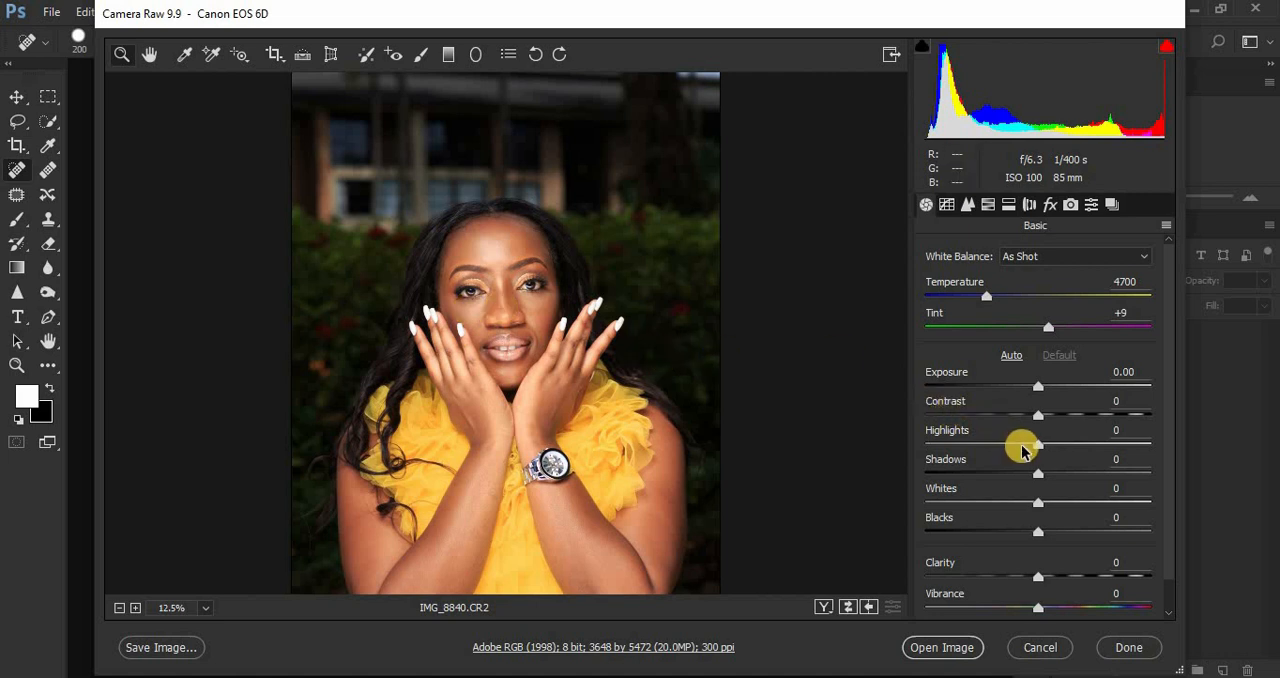
left_click_drag(1018, 450, 925, 450)
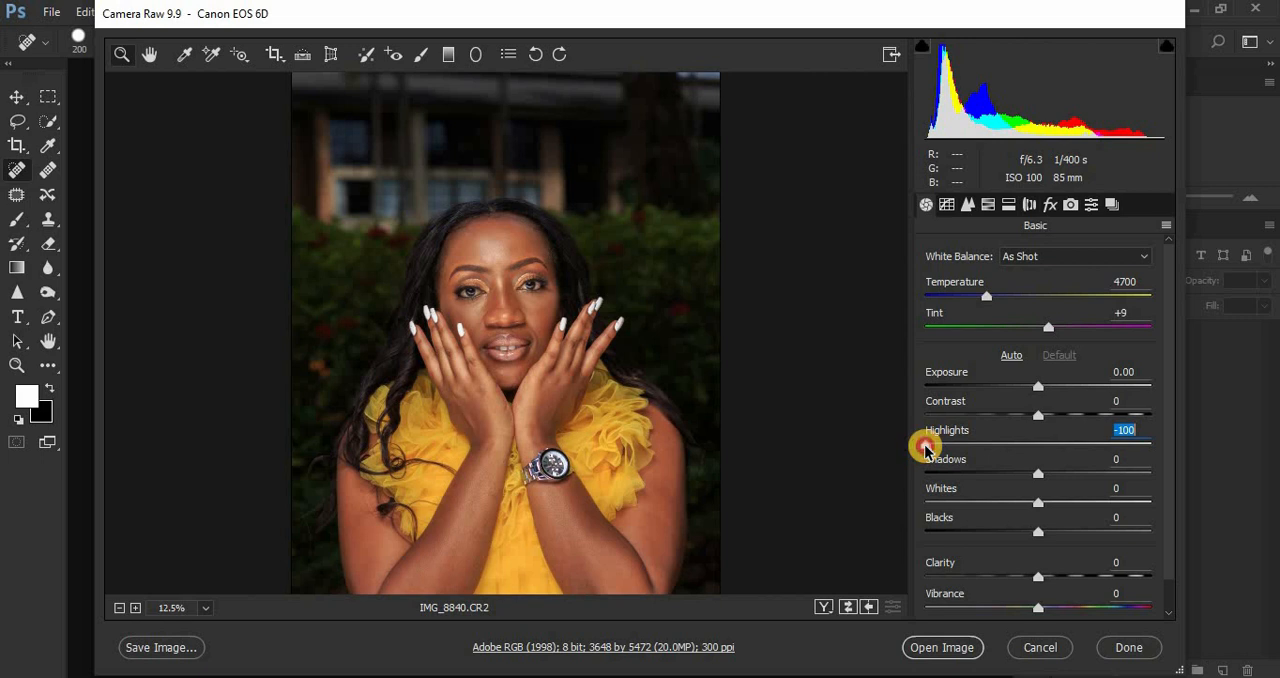
left_click_drag(925, 450, 985, 443)
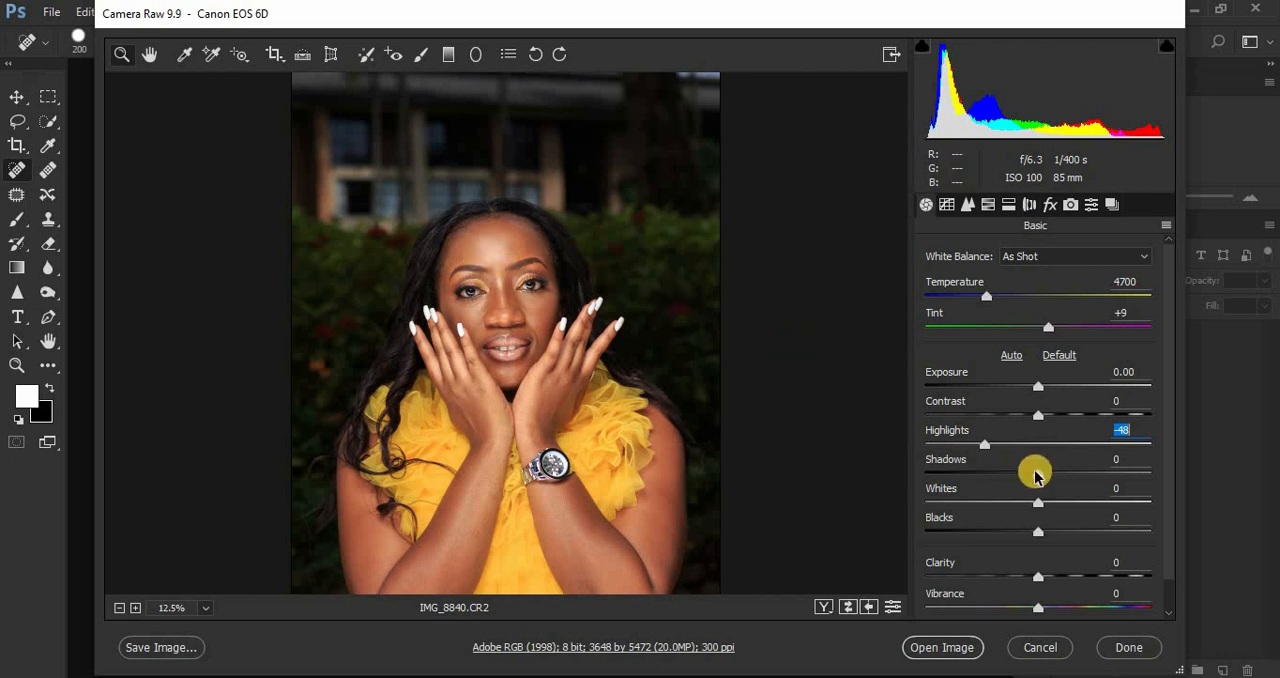
left_click_drag(985, 444, 928, 452)
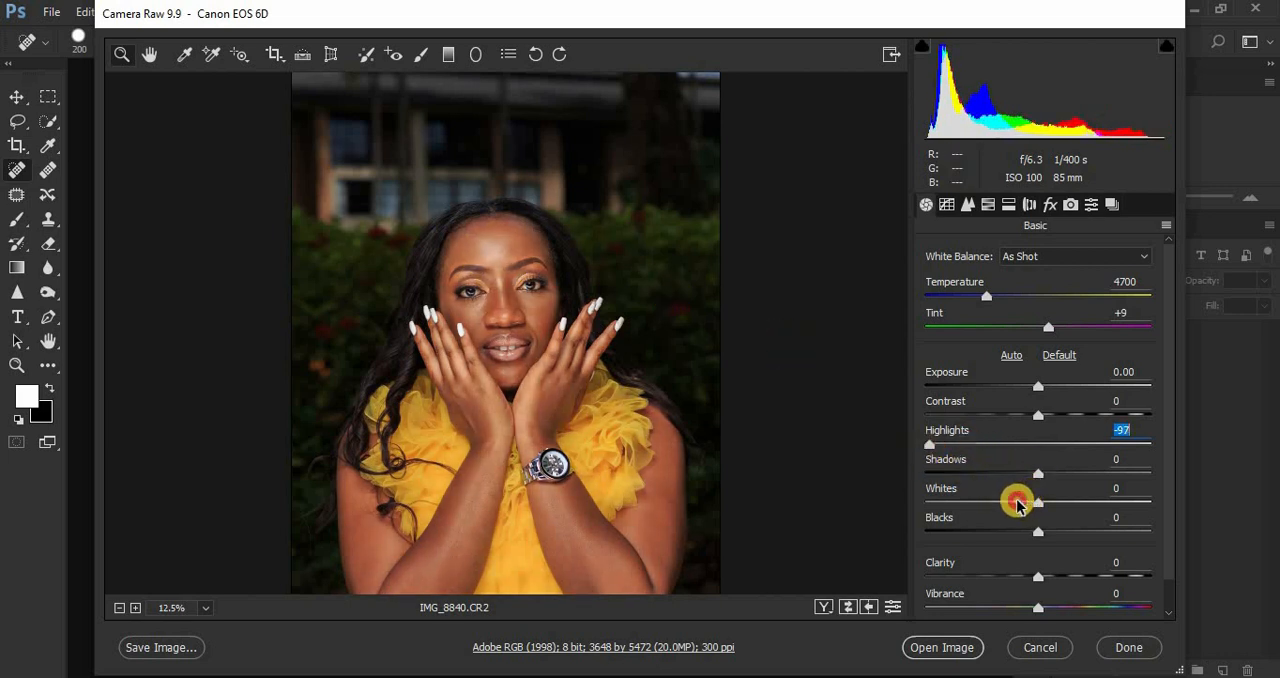
left_click_drag(1018, 505, 951, 503)
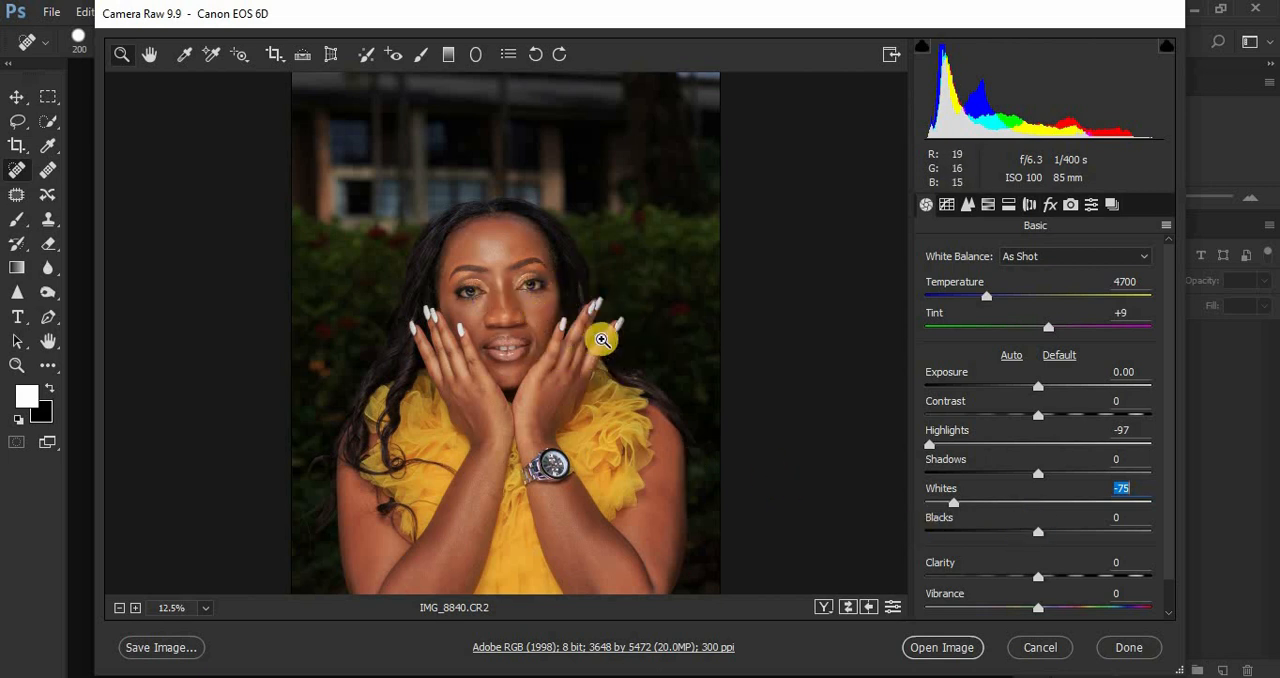
left_click_drag(1040, 533, 1012, 535)
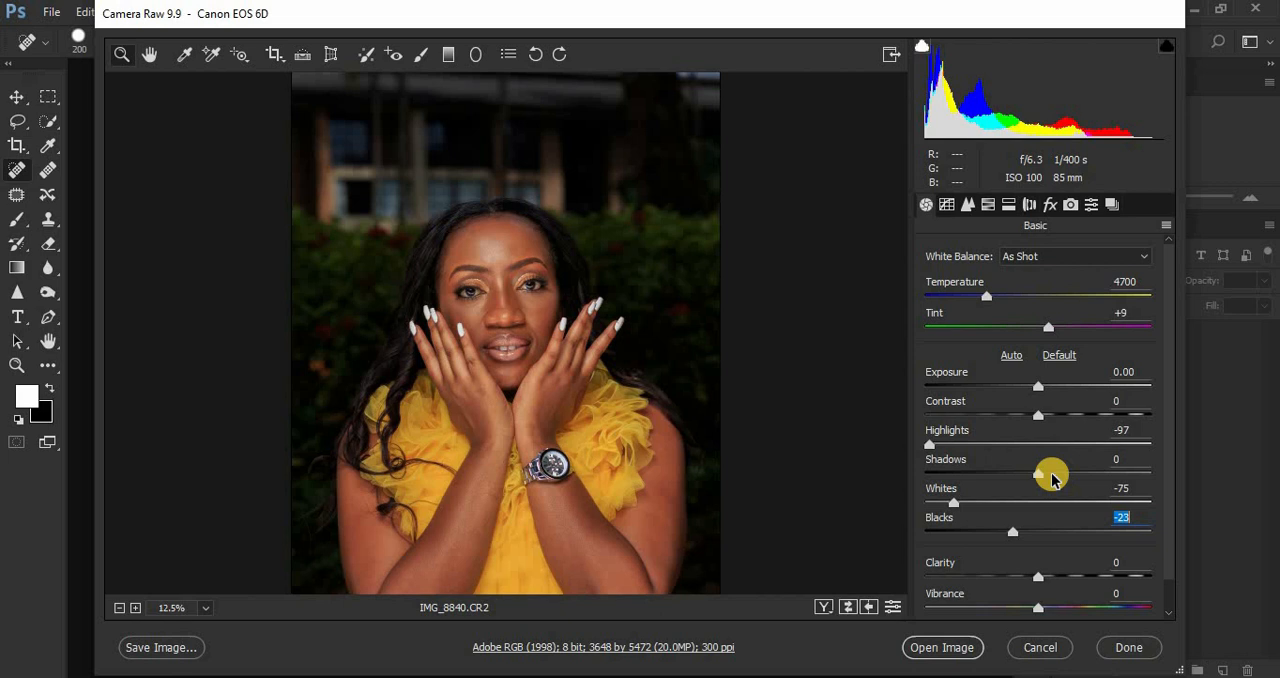
left_click_drag(1052, 480, 1074, 478)
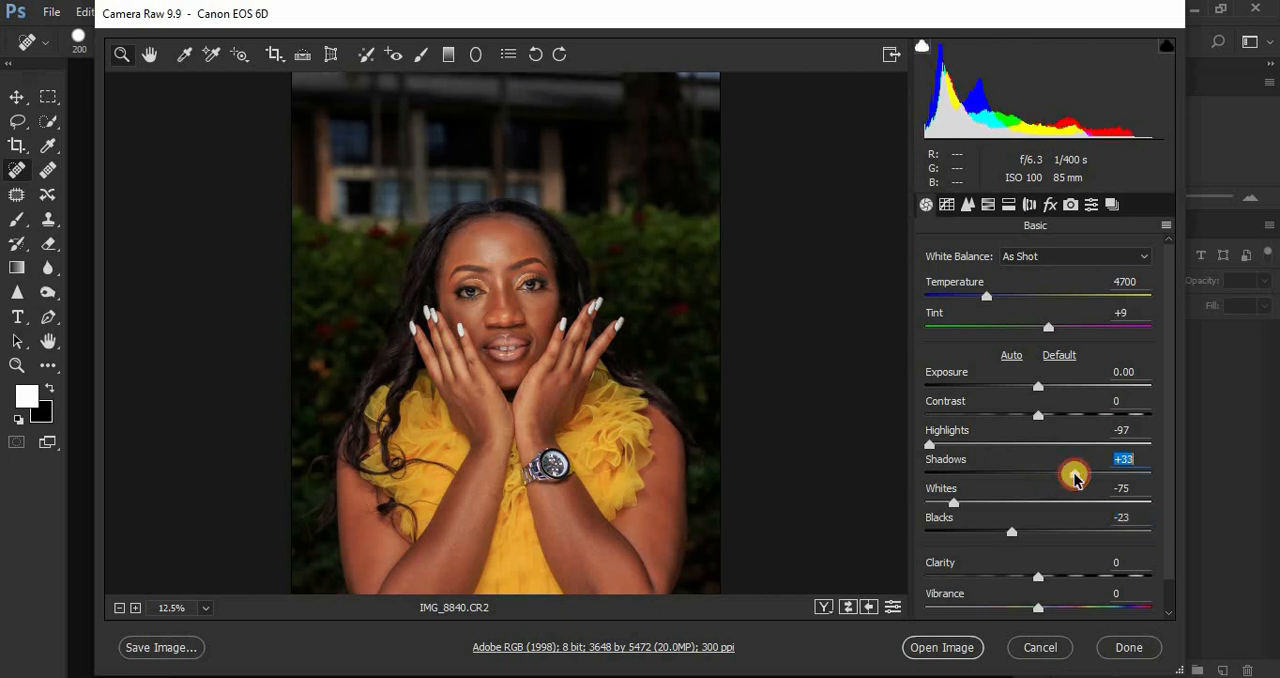
Step: Raise the photo's Contrast to +8 and Clarity to +4 in the basic adjustments
left_click(1071, 206)
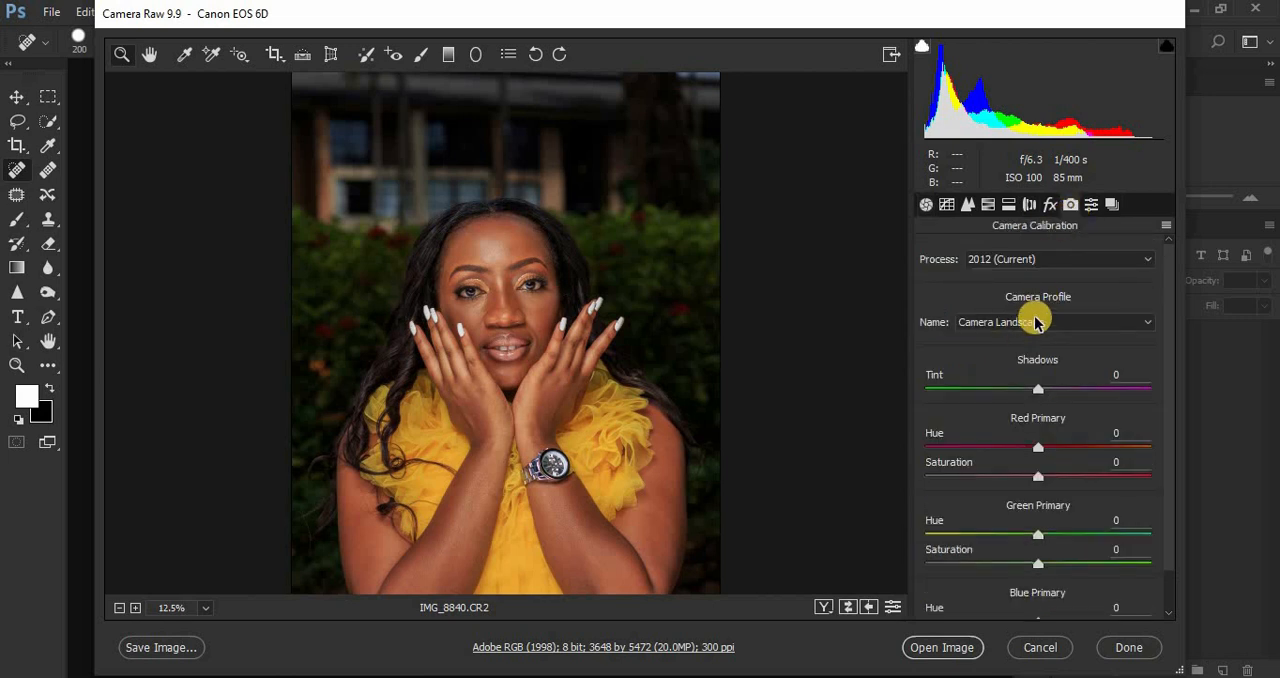
left_click(928, 208)
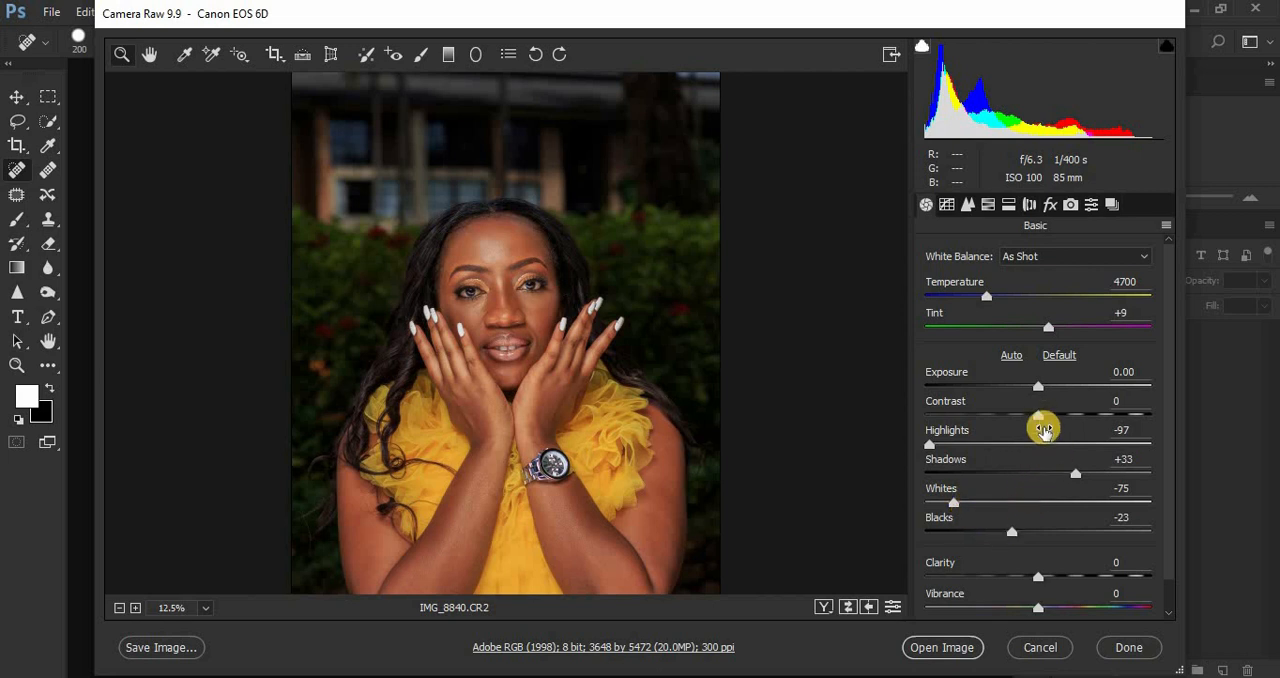
left_click_drag(1039, 414, 1050, 420)
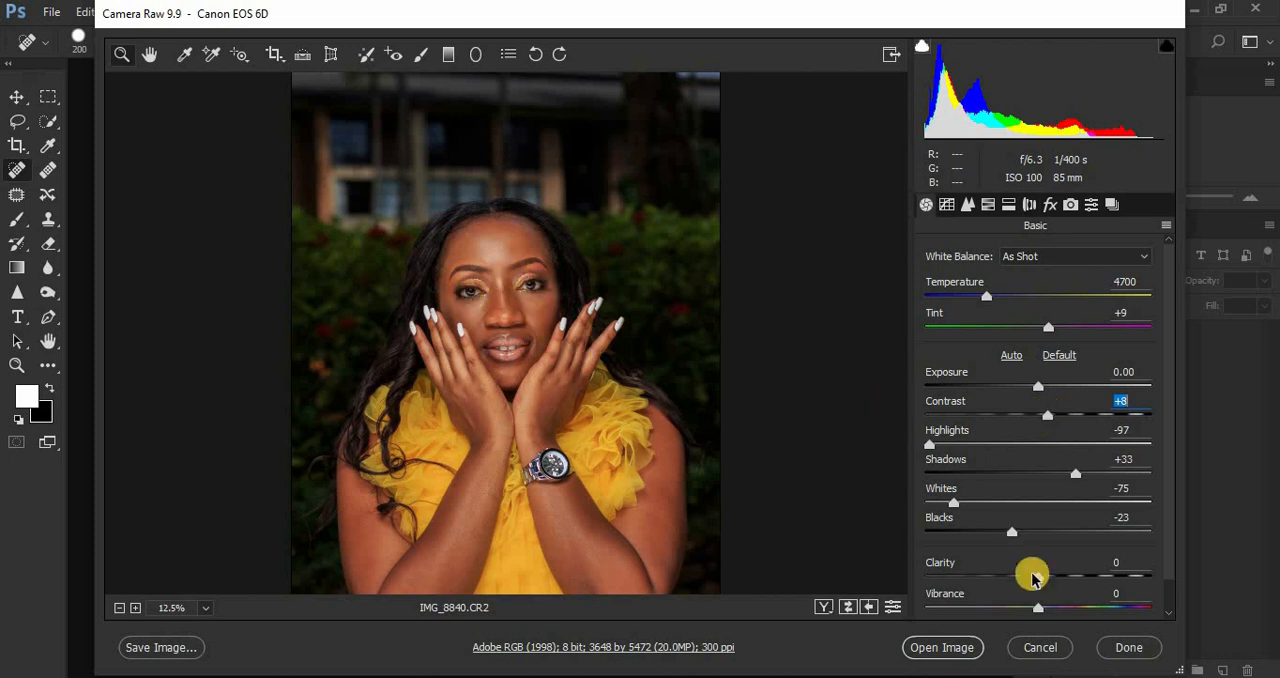
left_click_drag(1039, 582, 1043, 585)
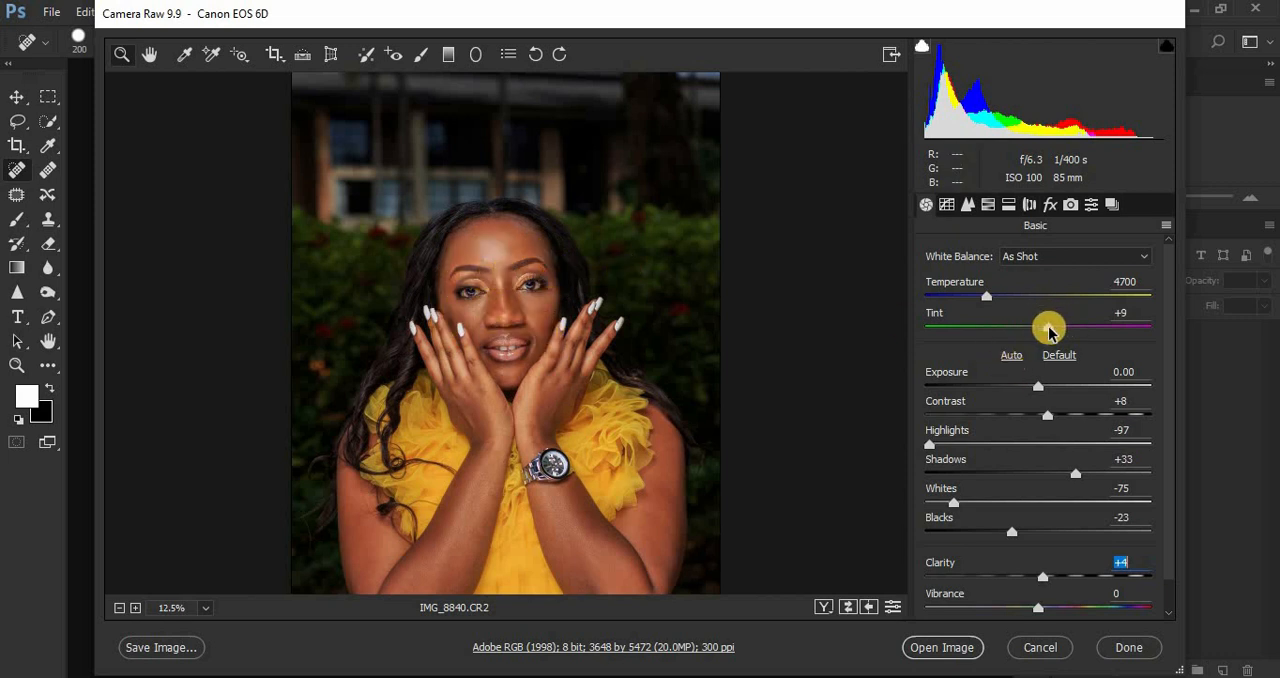
Step: Adjust the white balance to Tint -2 and Temperature 4900
left_click_drag(1048, 332, 1040, 332)
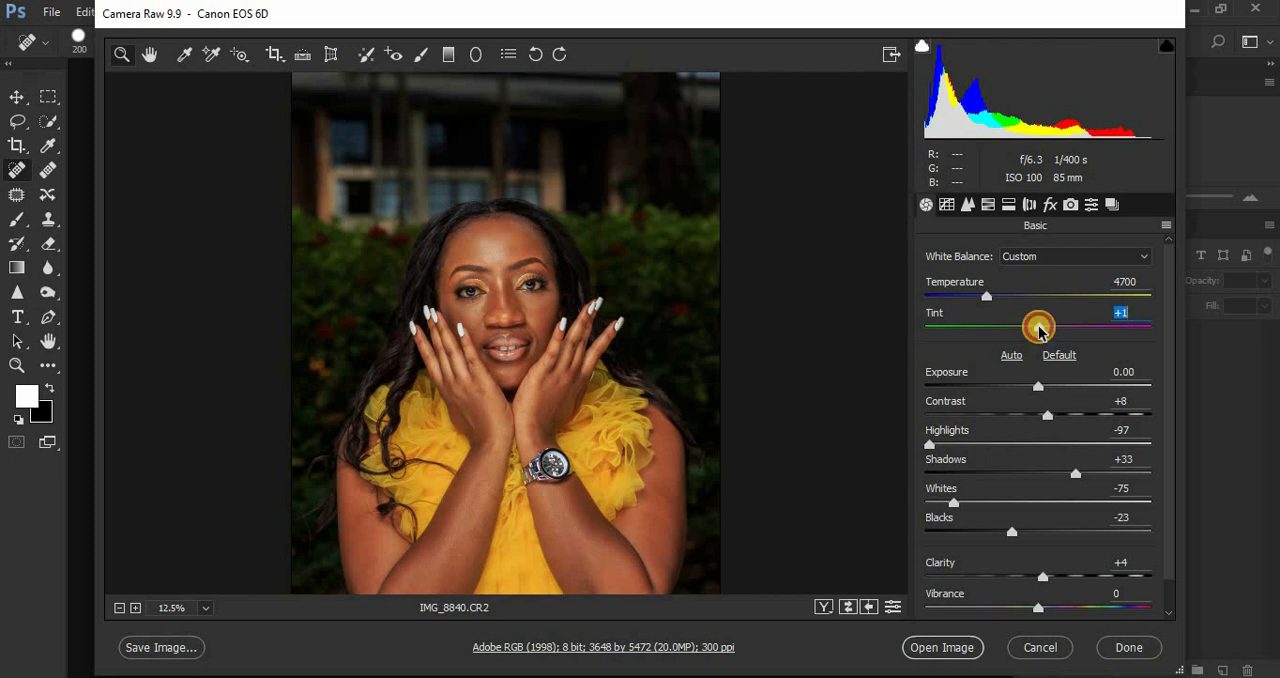
left_click_drag(1040, 332, 1090, 334)
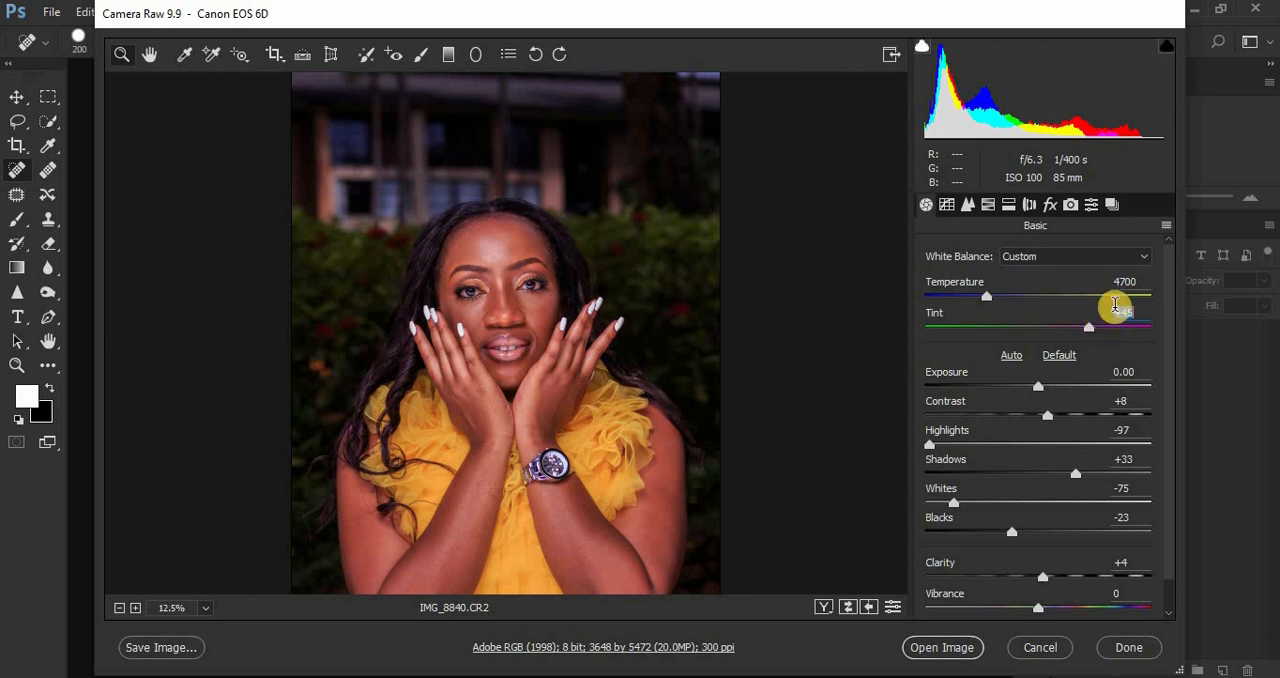
left_click(1117, 310)
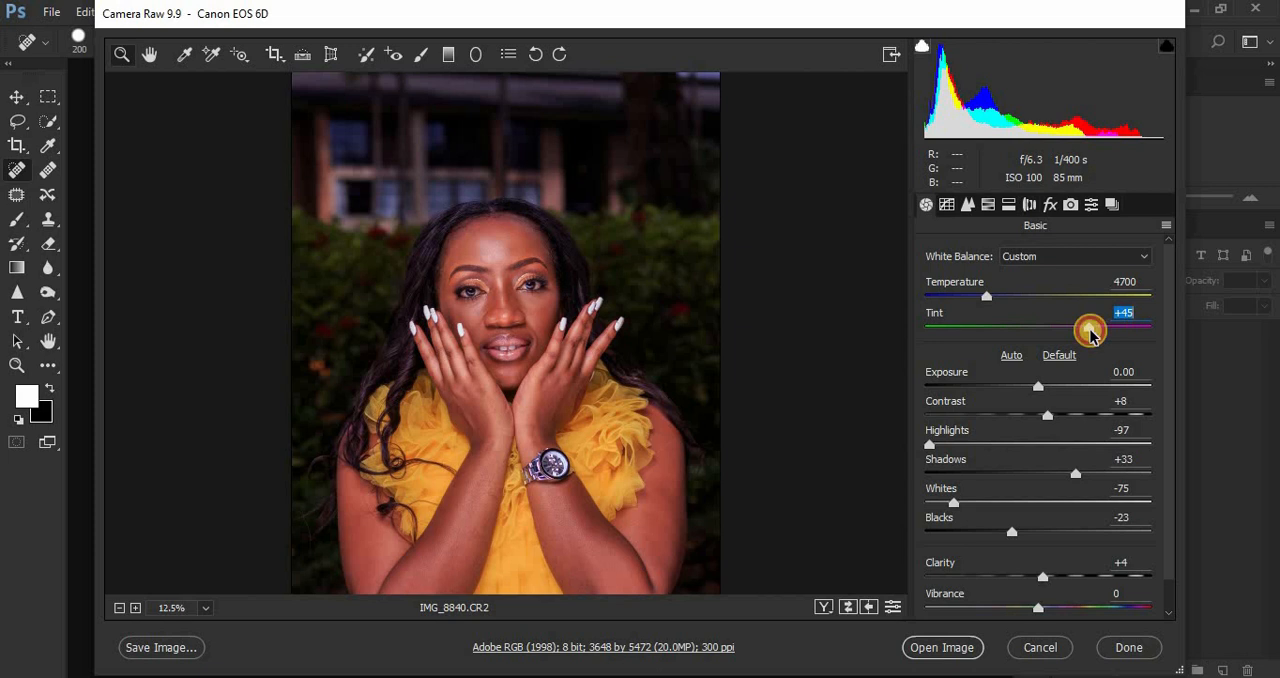
left_click_drag(1090, 333, 1036, 332)
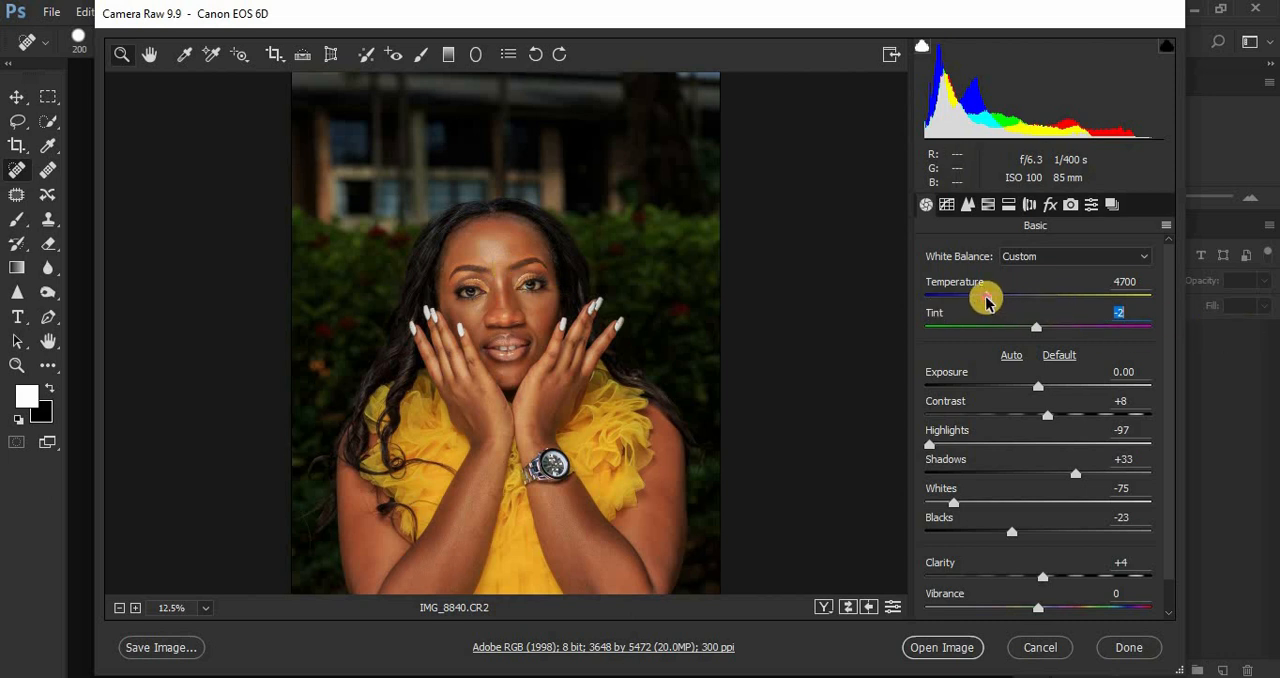
left_click_drag(985, 302, 991, 303)
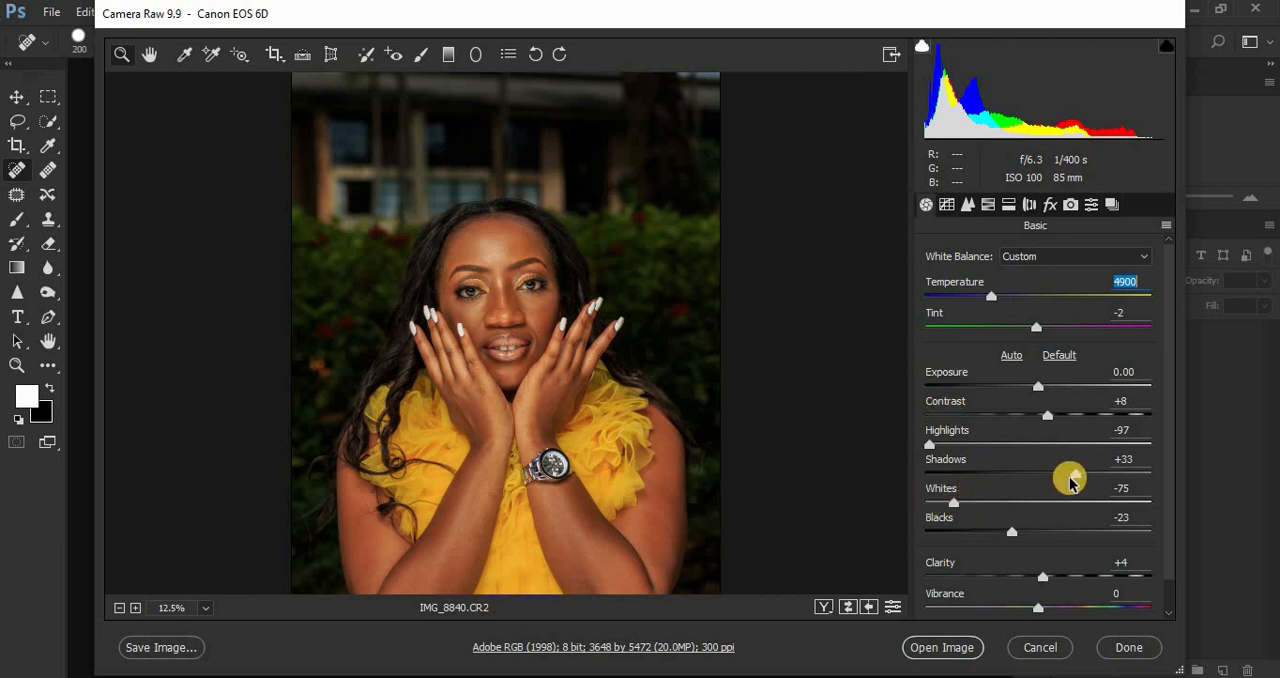
Step: Brighten the photo by setting Shadows to +38 and Exposure to +0.20
left_click_drag(1078, 474, 1082, 474)
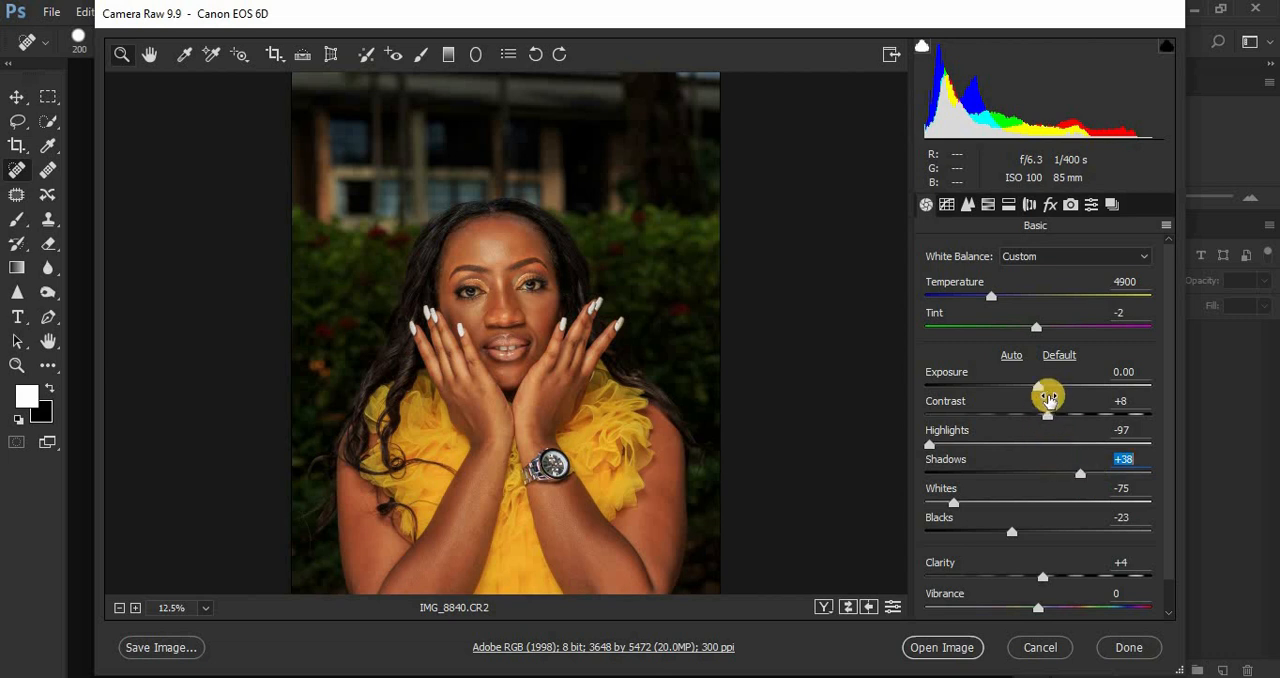
left_click(1039, 388)
left_click_drag(1039, 390, 1044, 391)
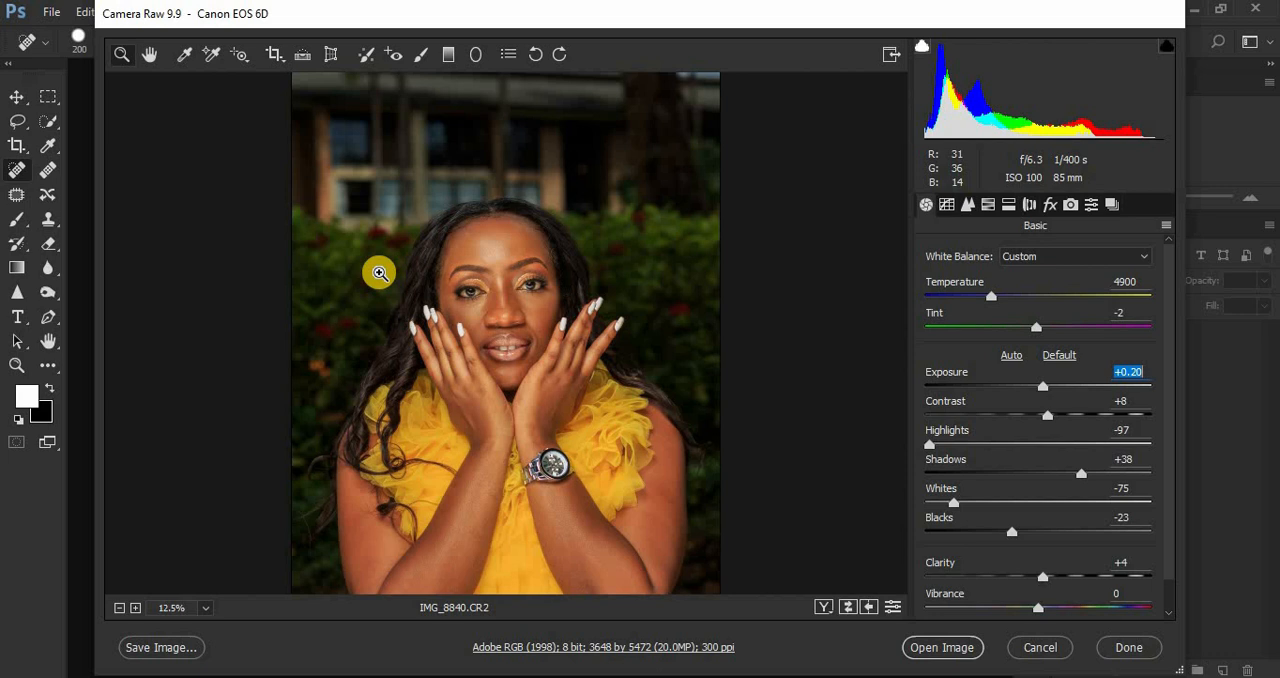
Step: In the HSL adjustments, set the Greens hue to +100 and the Greens saturation to -24
left_click(988, 206)
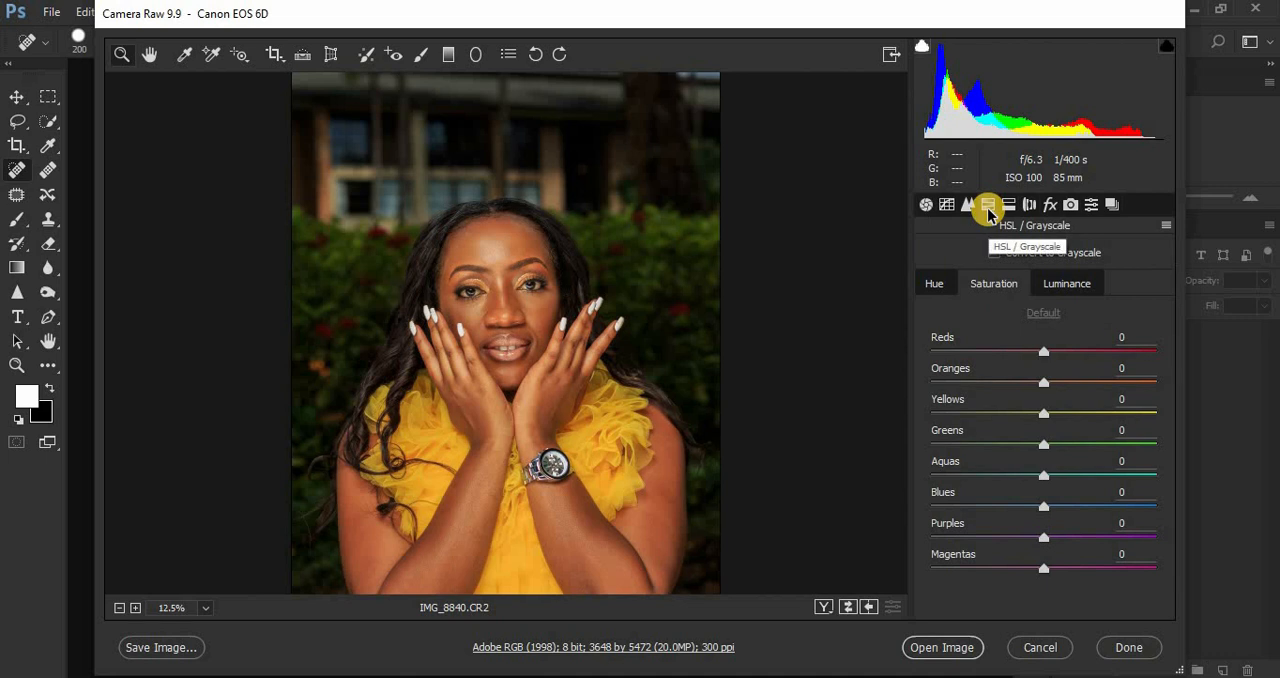
left_click(934, 289)
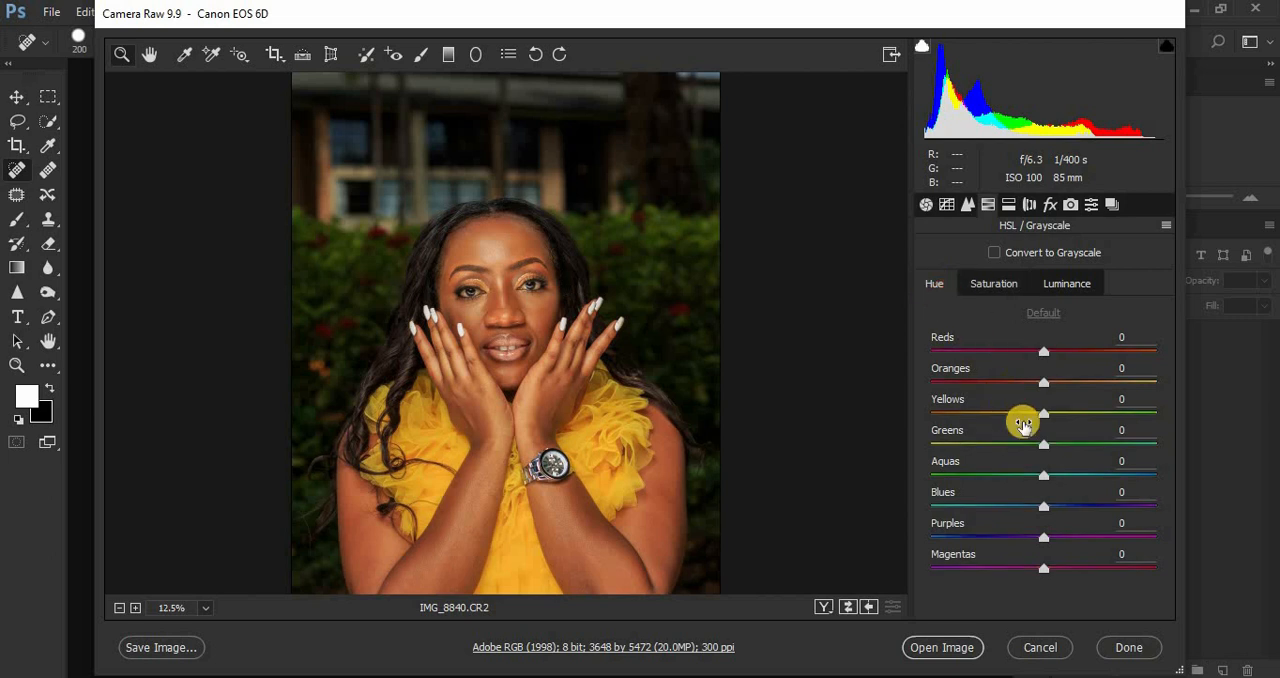
left_click_drag(1045, 447, 1170, 446)
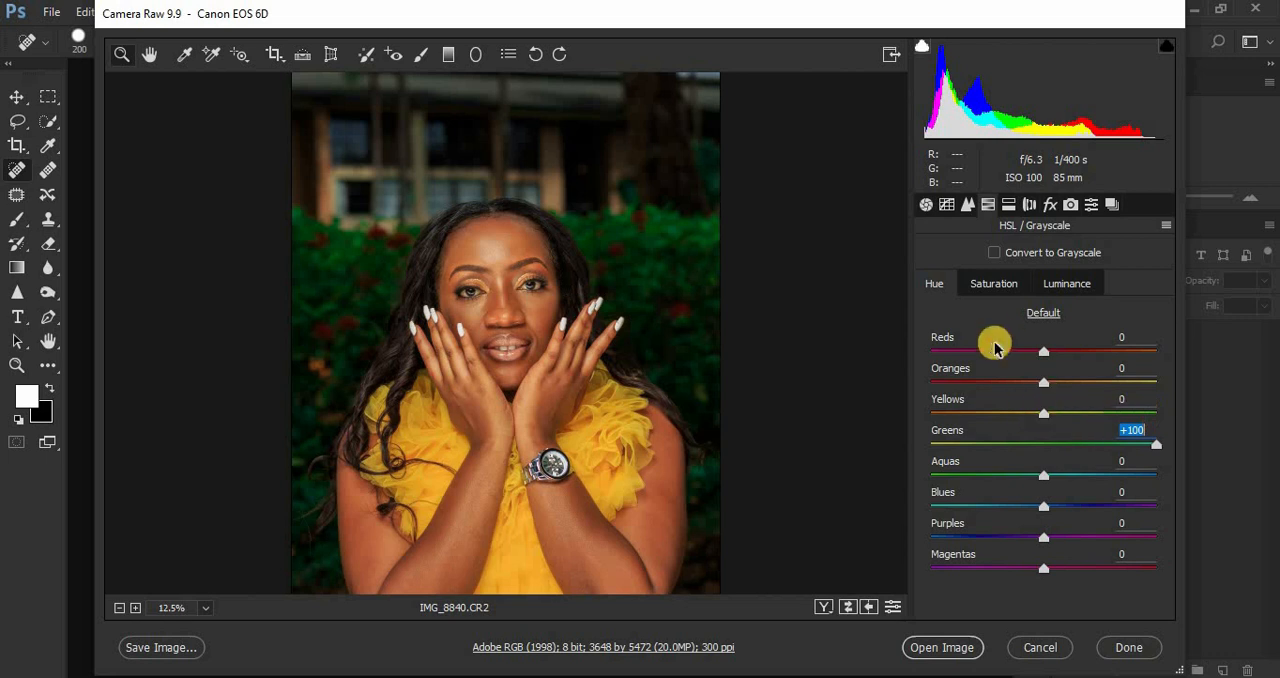
left_click(1005, 285)
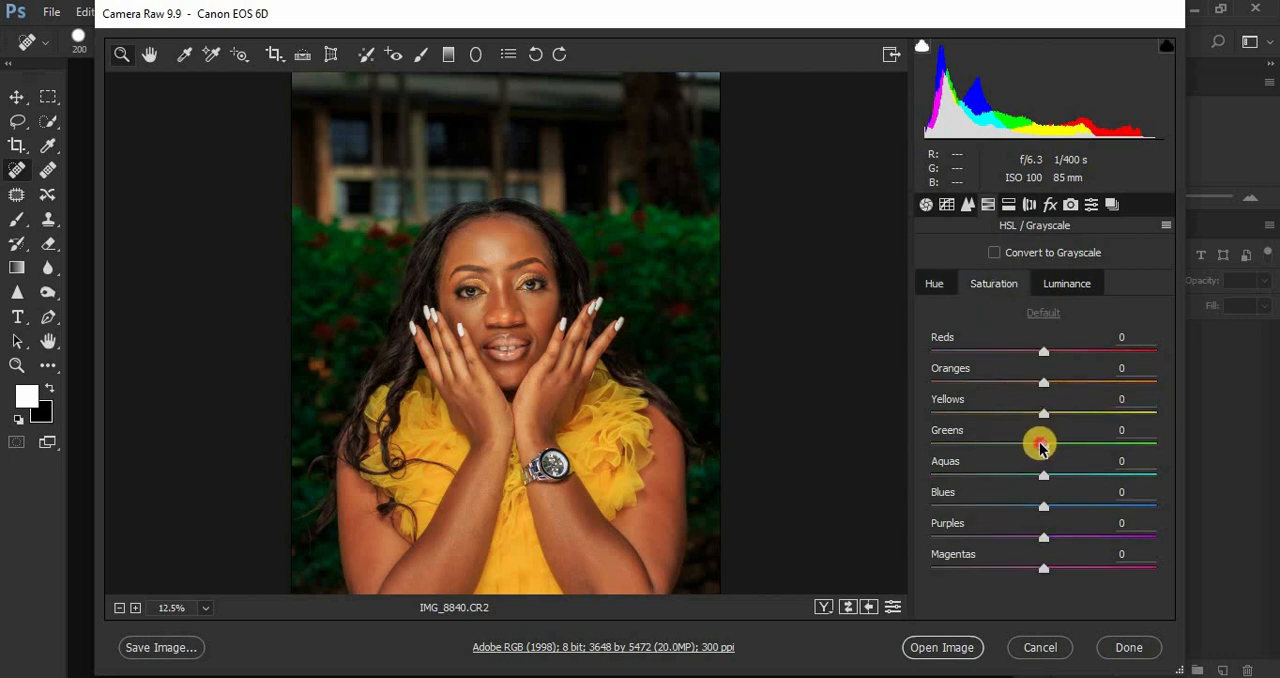
left_click_drag(1040, 447, 1014, 447)
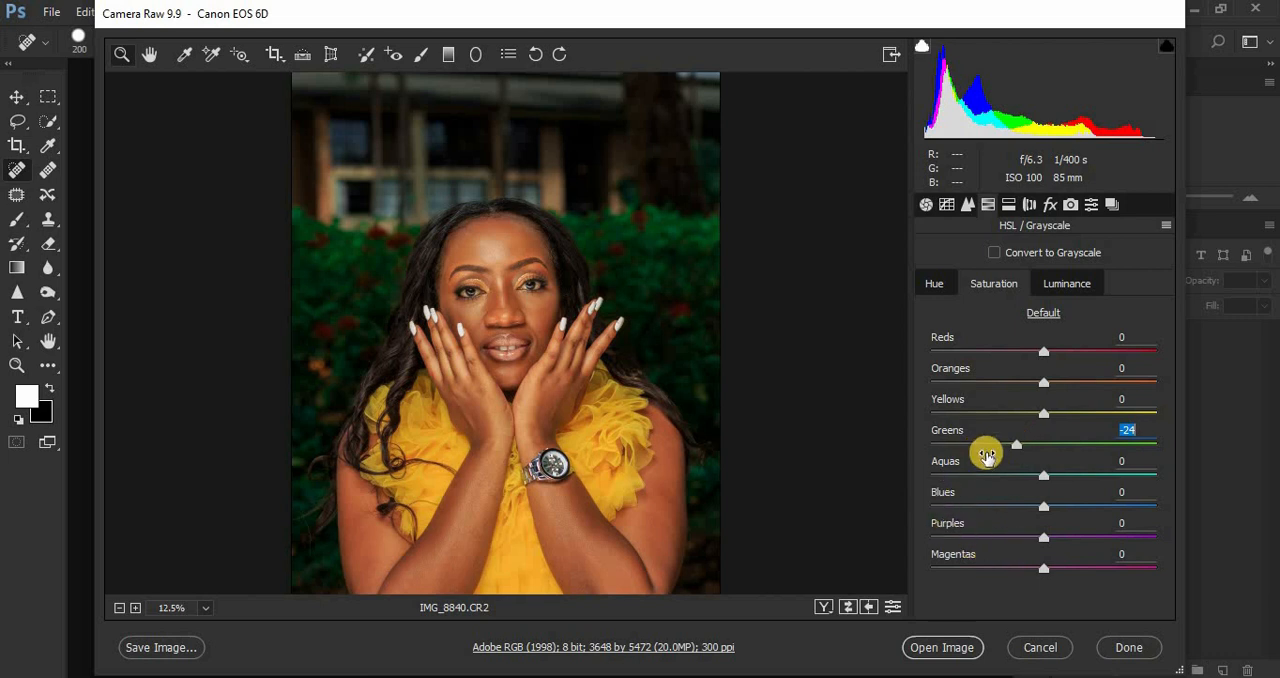
Step: Open the developed photo in Photoshop and crop it to a 4:5 ratio, framing the woman more tightly
left_click(944, 647)
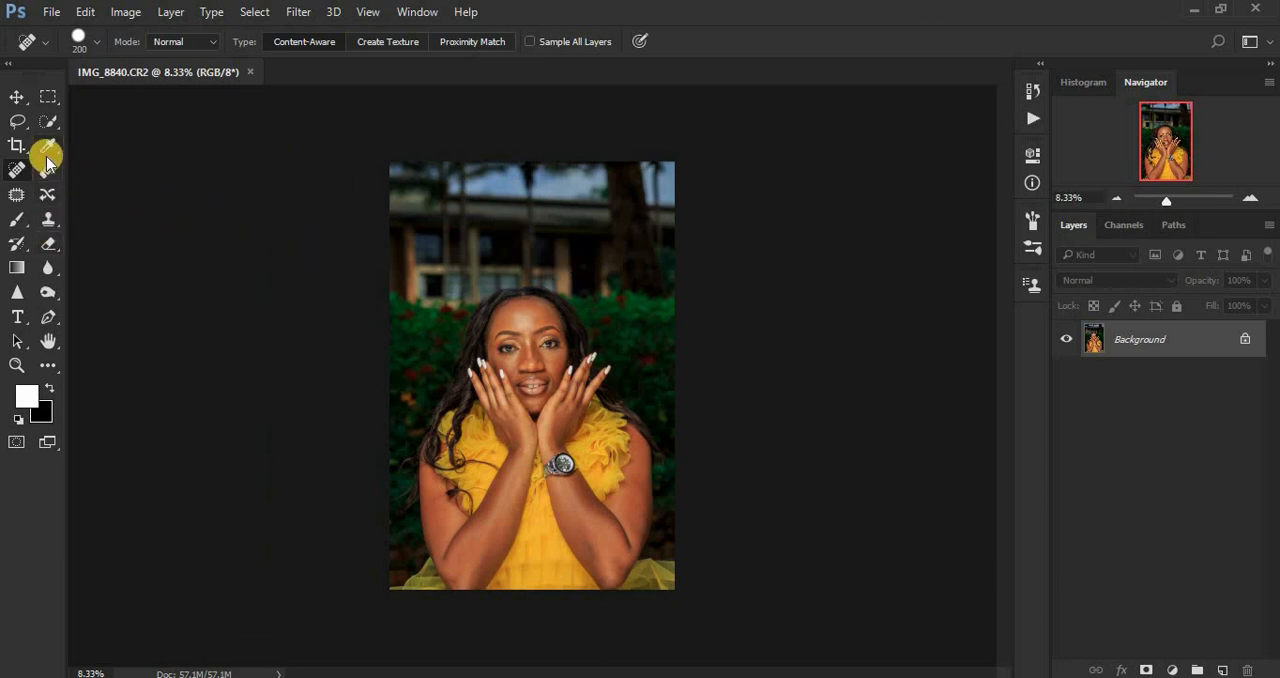
left_click(17, 146)
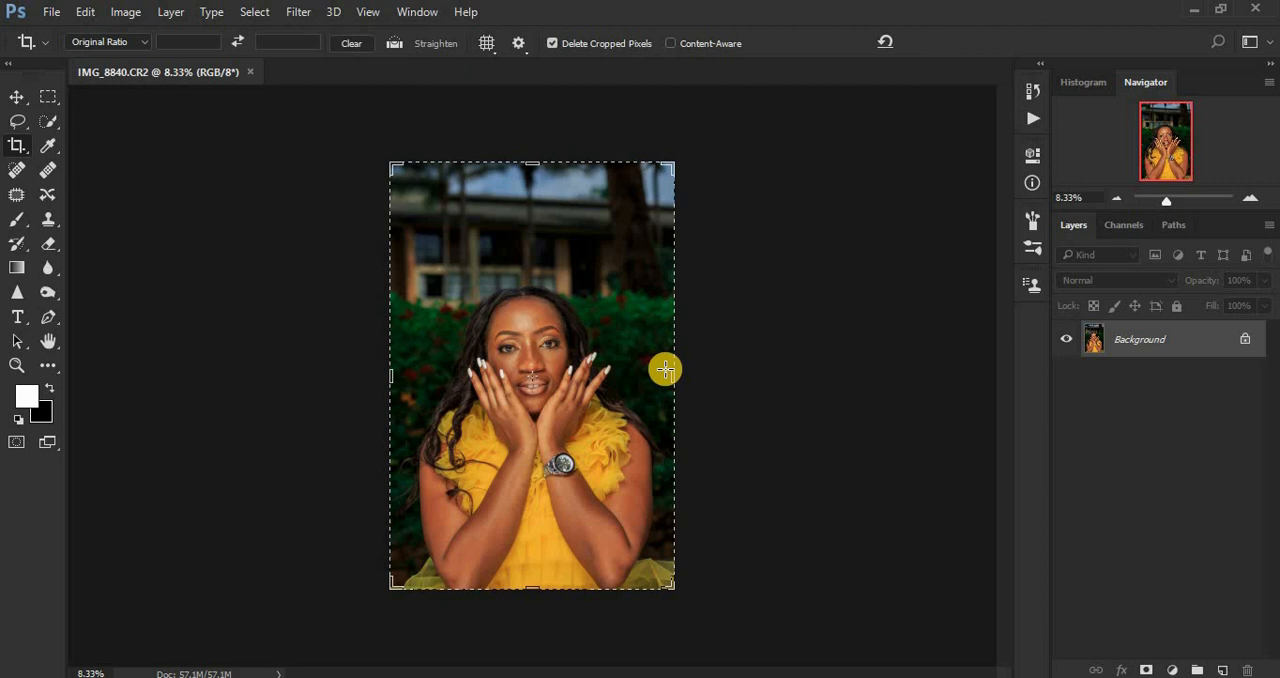
left_click(108, 44)
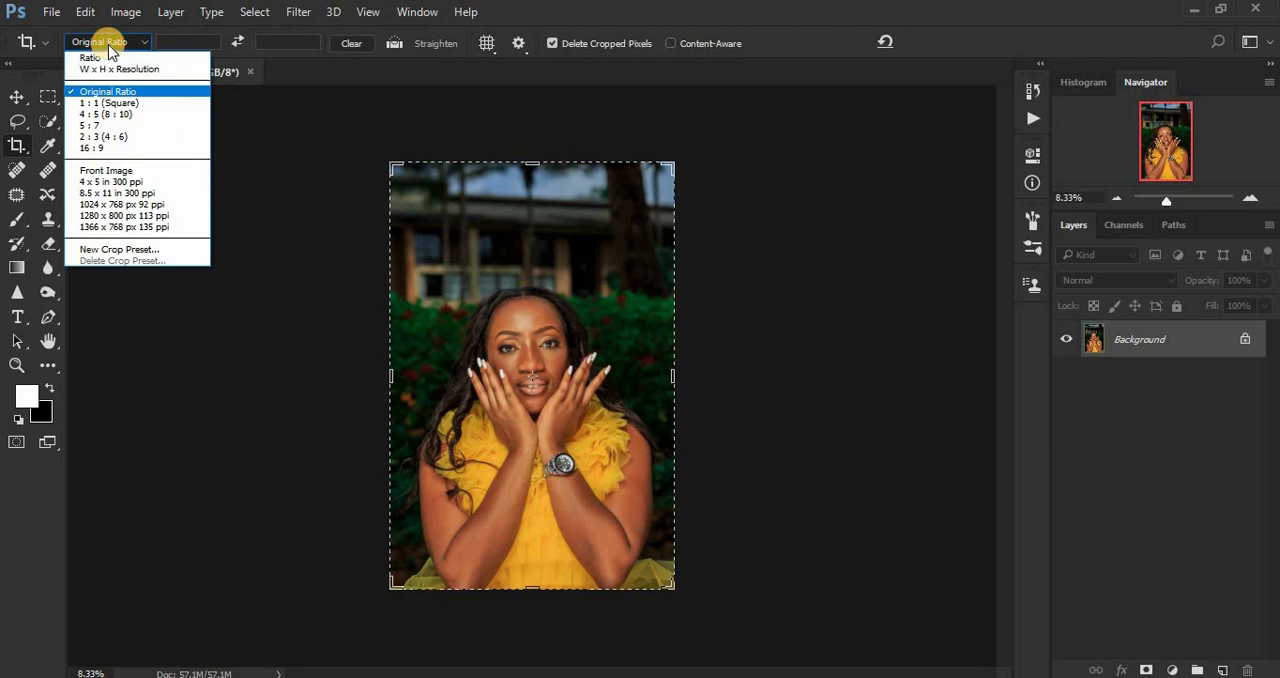
left_click(108, 114)
left_click_drag(606, 291, 607, 252)
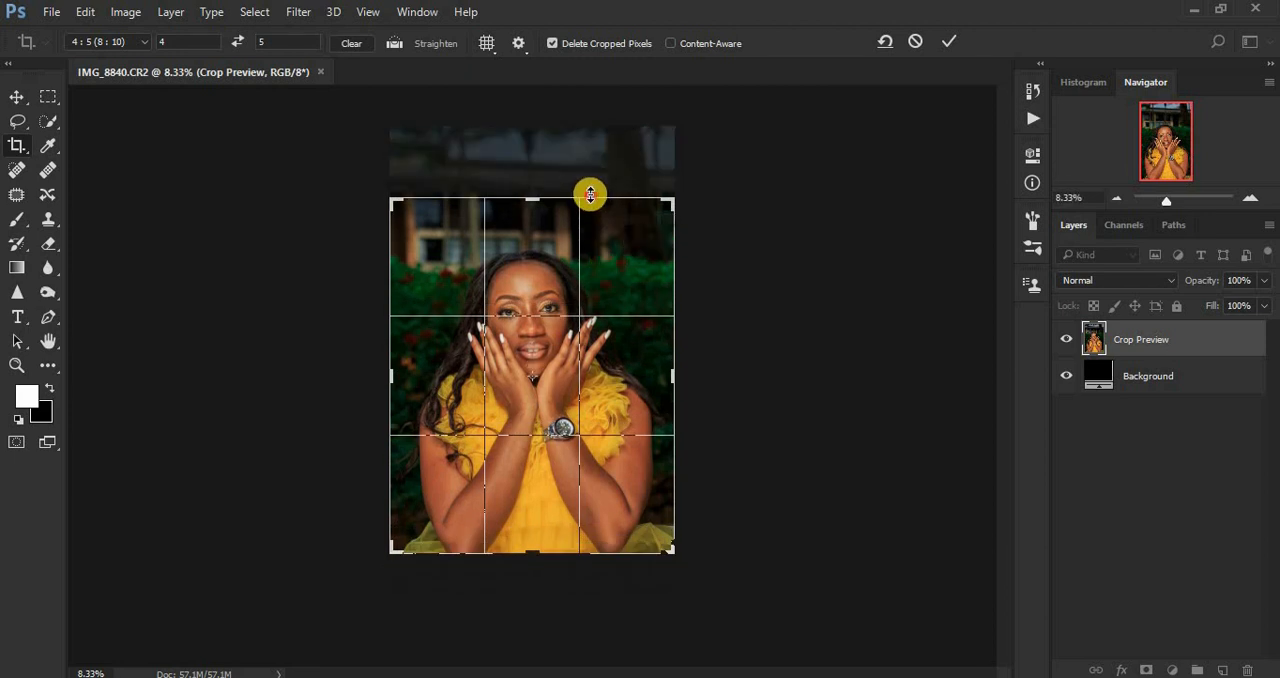
left_click_drag(590, 196, 587, 216)
left_click_drag(578, 266, 577, 281)
left_click_drag(606, 217, 606, 221)
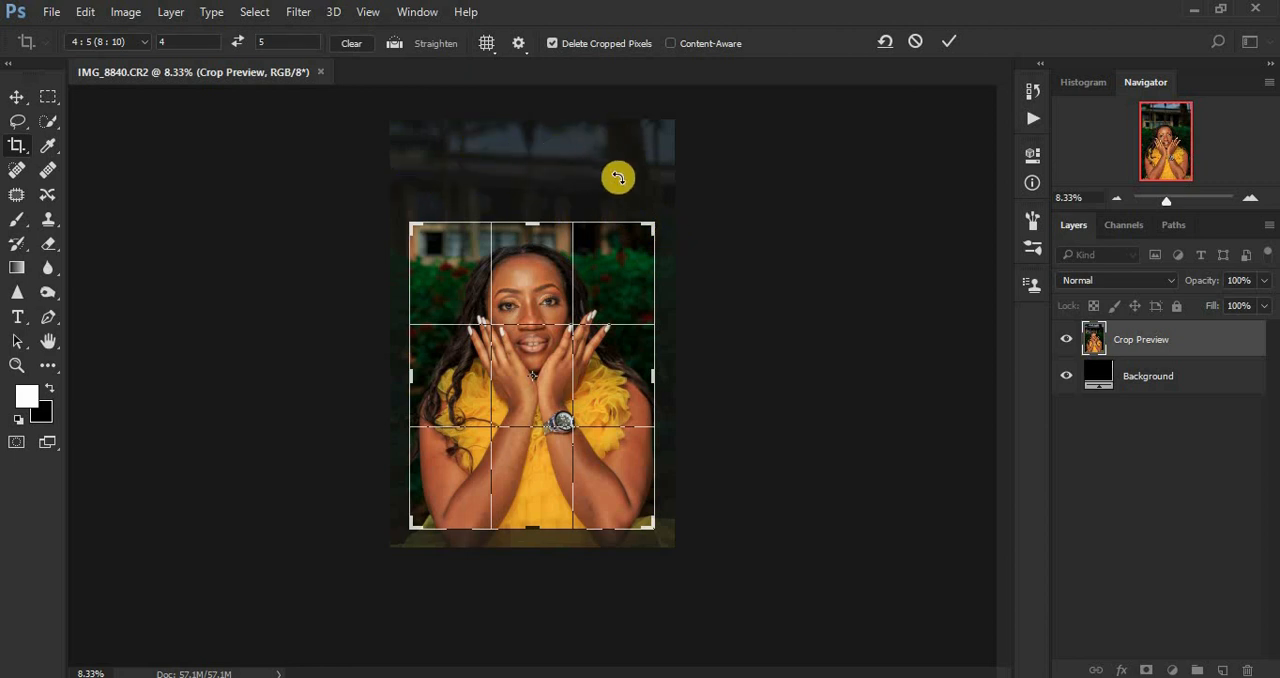
key("Return")
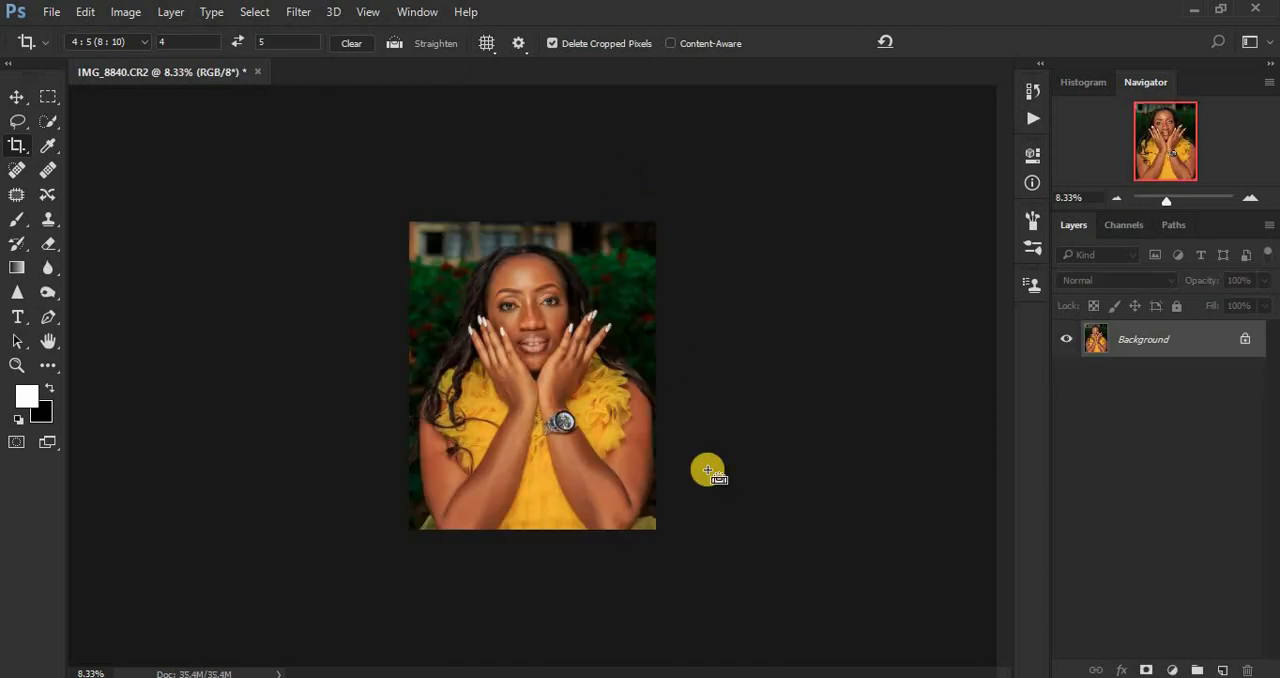
key("ctrl+plus")
key("ctrl+plus")
key("ctrl+plus")
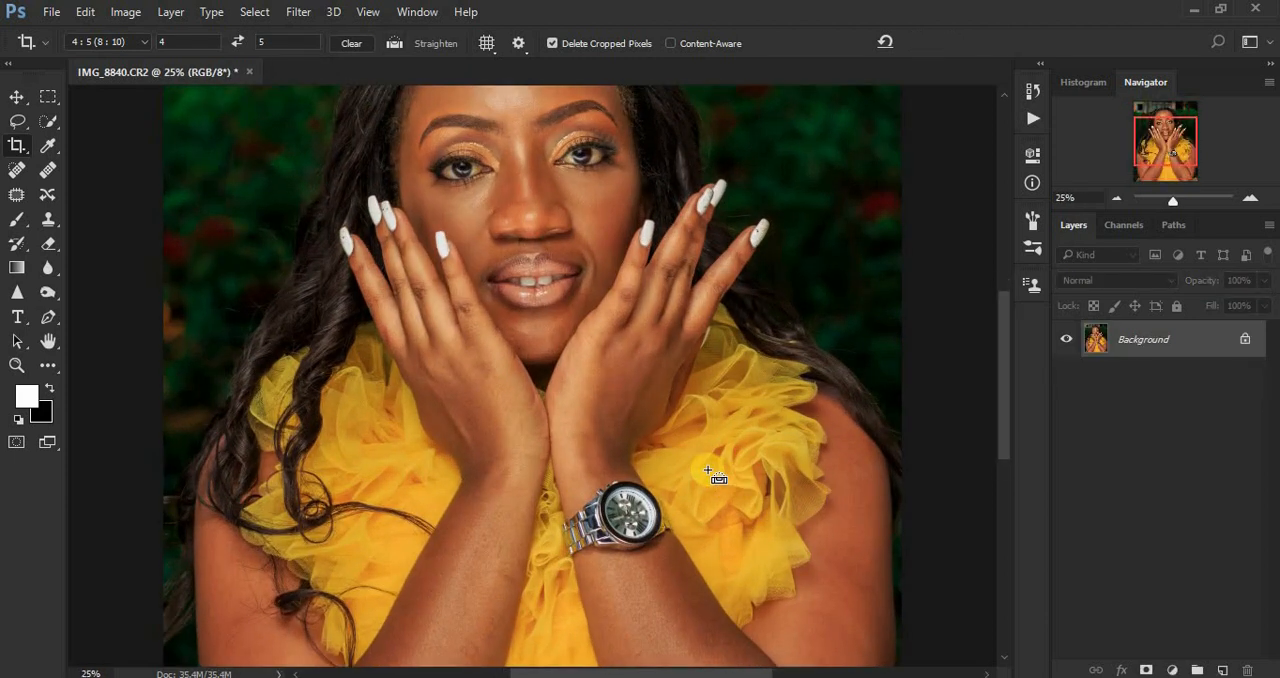
key("ctrl+minus")
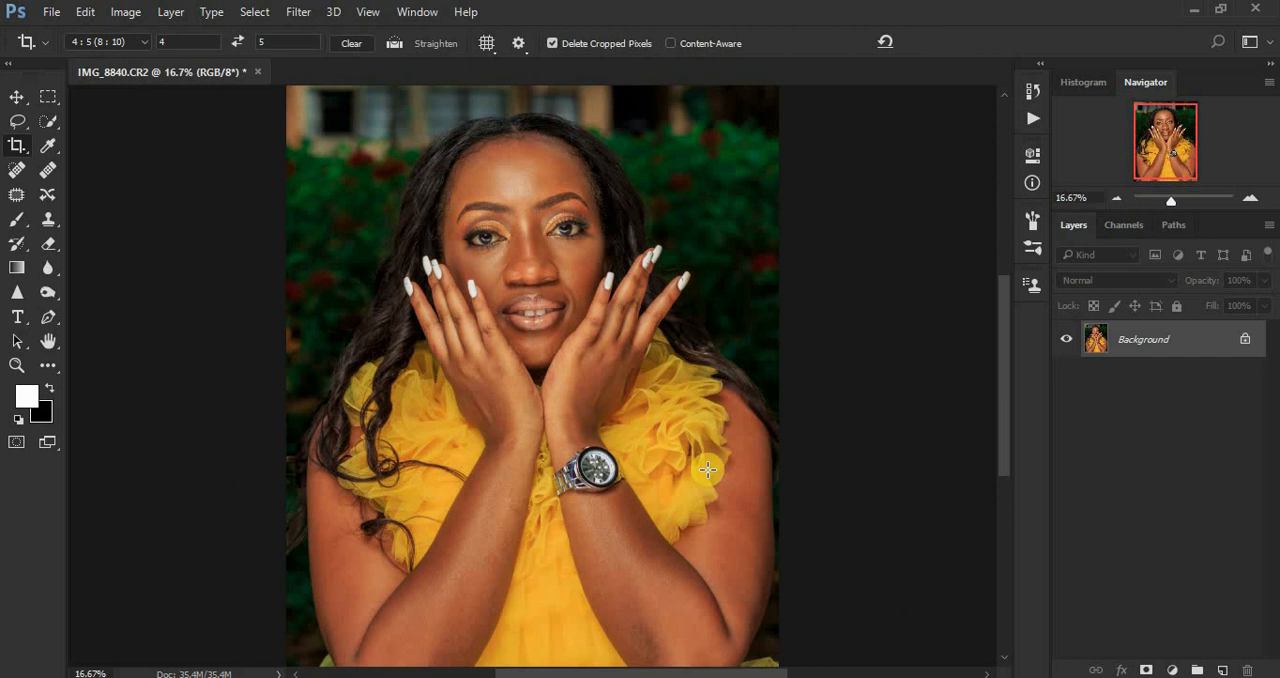
key("ctrl+plus")
key("ctrl+plus")
key("ctrl+plus")
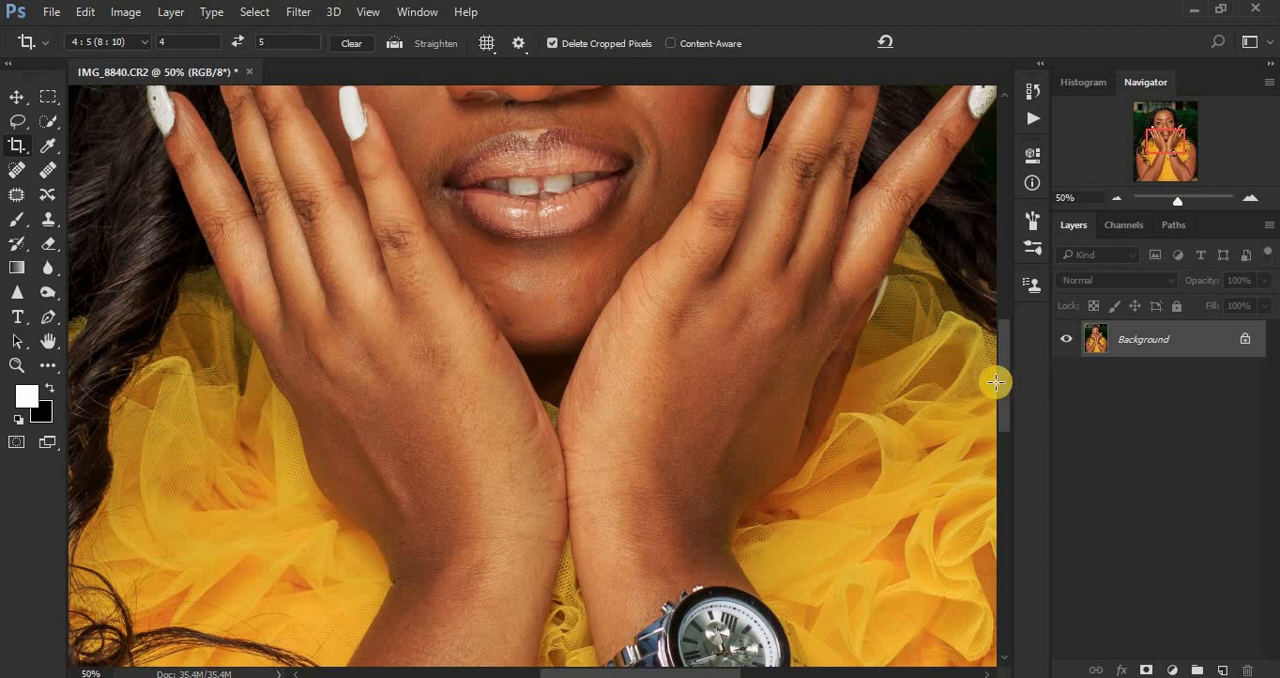
Step: Undo the accidental second crop by returning the document history to the first crop
left_click_drag(995, 340, 998, 275)
key("Return")
left_click(1031, 94)
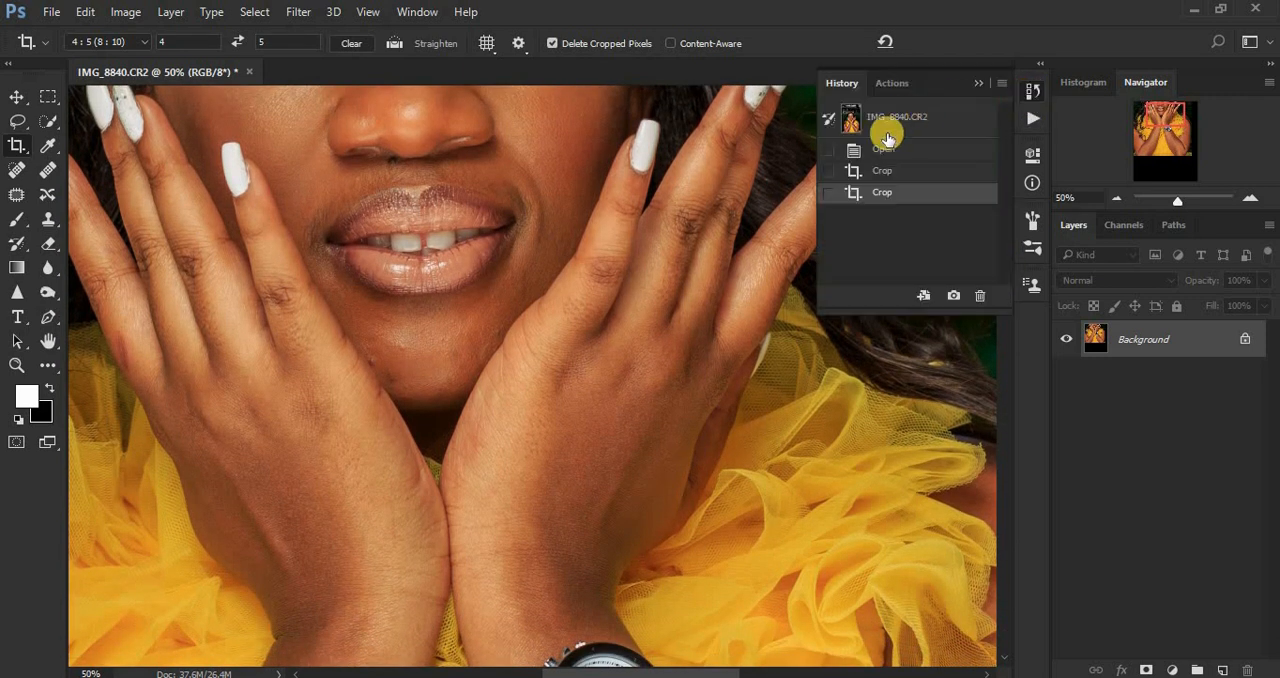
left_click(884, 151)
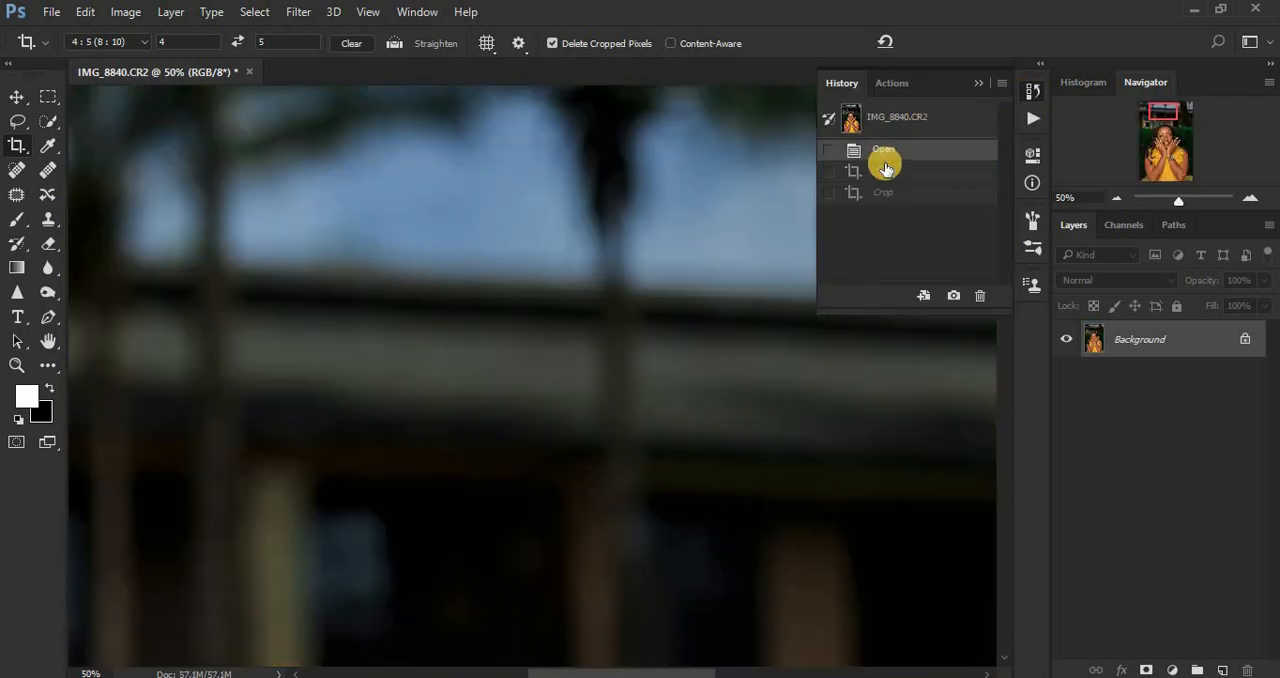
left_click(884, 172)
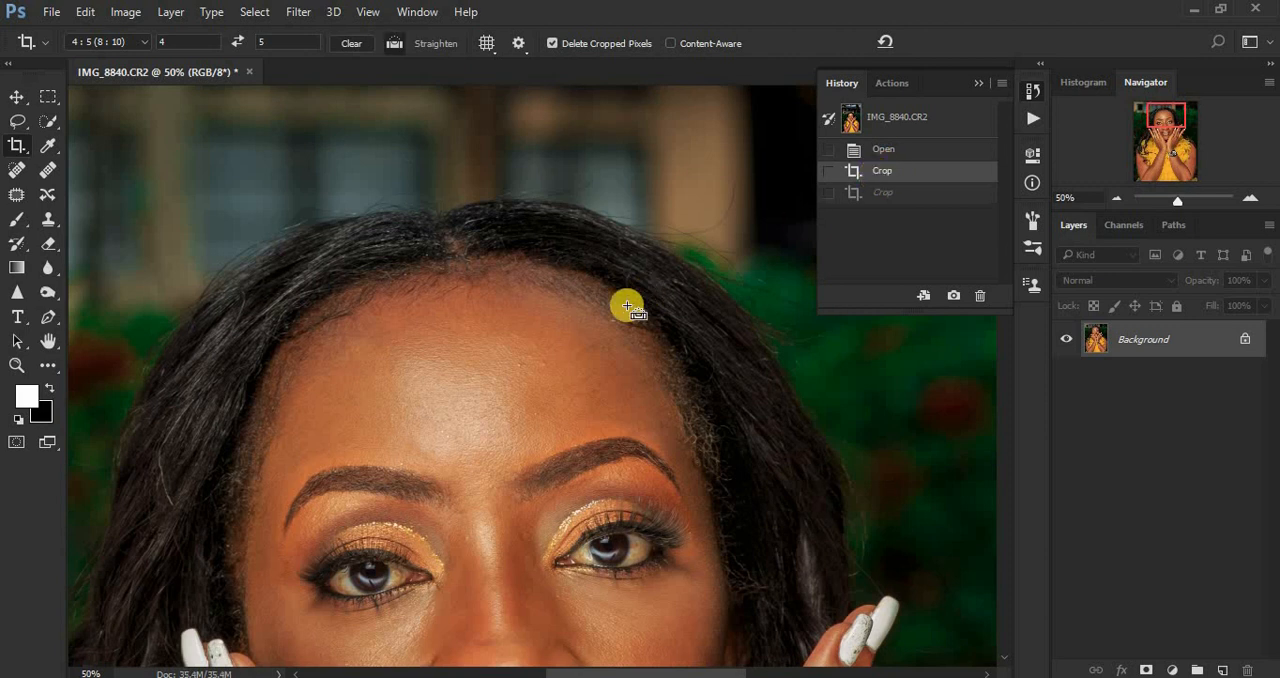
Step: Examine the skin on the face and hands in the cropped portrait, both up close and as a whole
key("ctrl+minus")
key("ctrl+minus")
key("ctrl+minus")
key("ctrl+minus")
key("ctrl+plus")
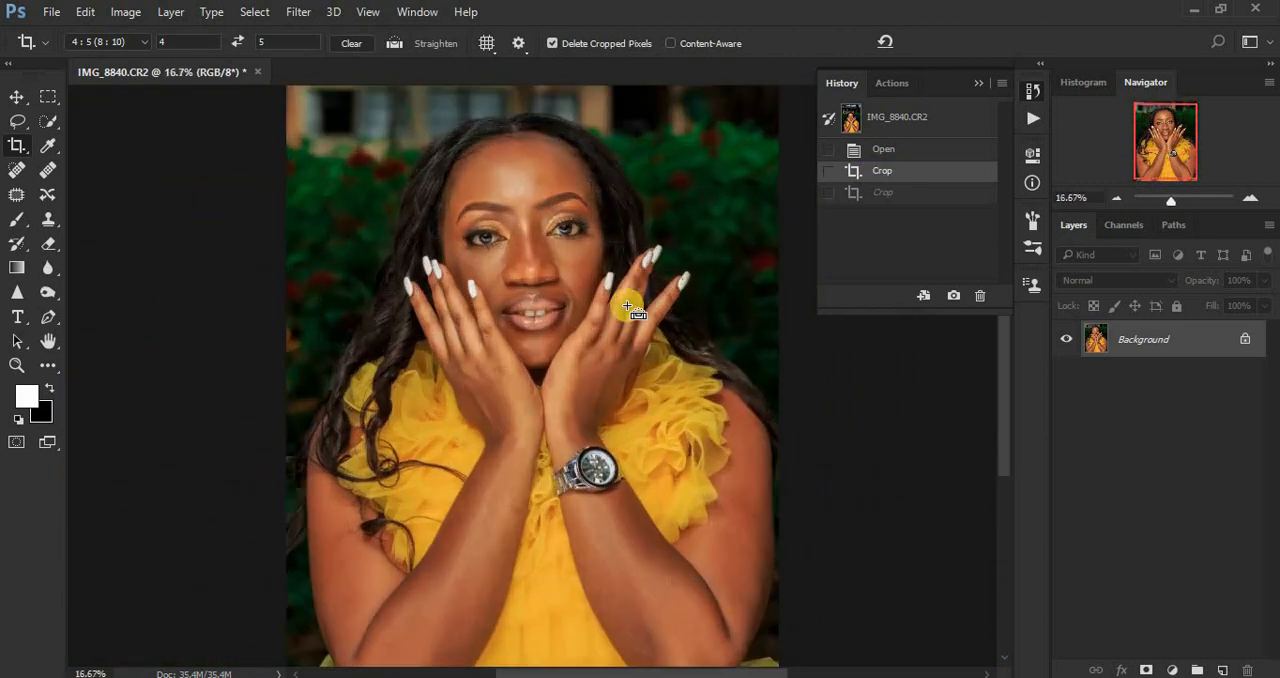
scroll(632, 307, "up", 3)
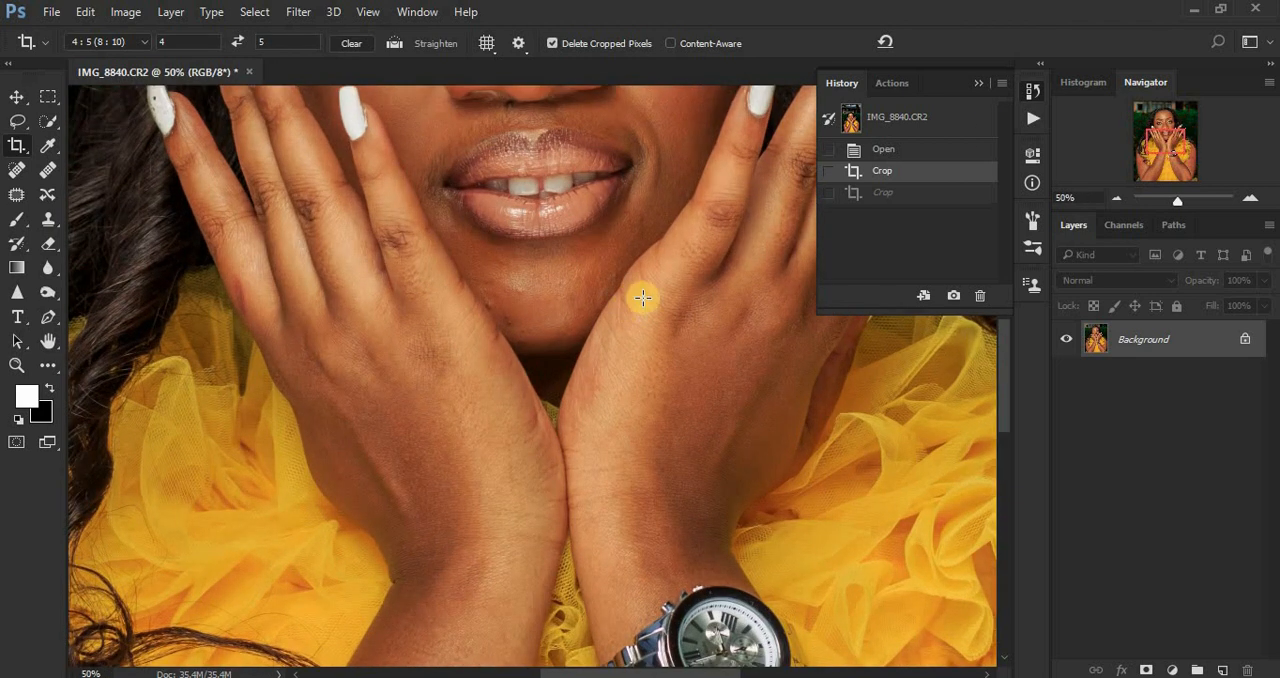
left_click(975, 83)
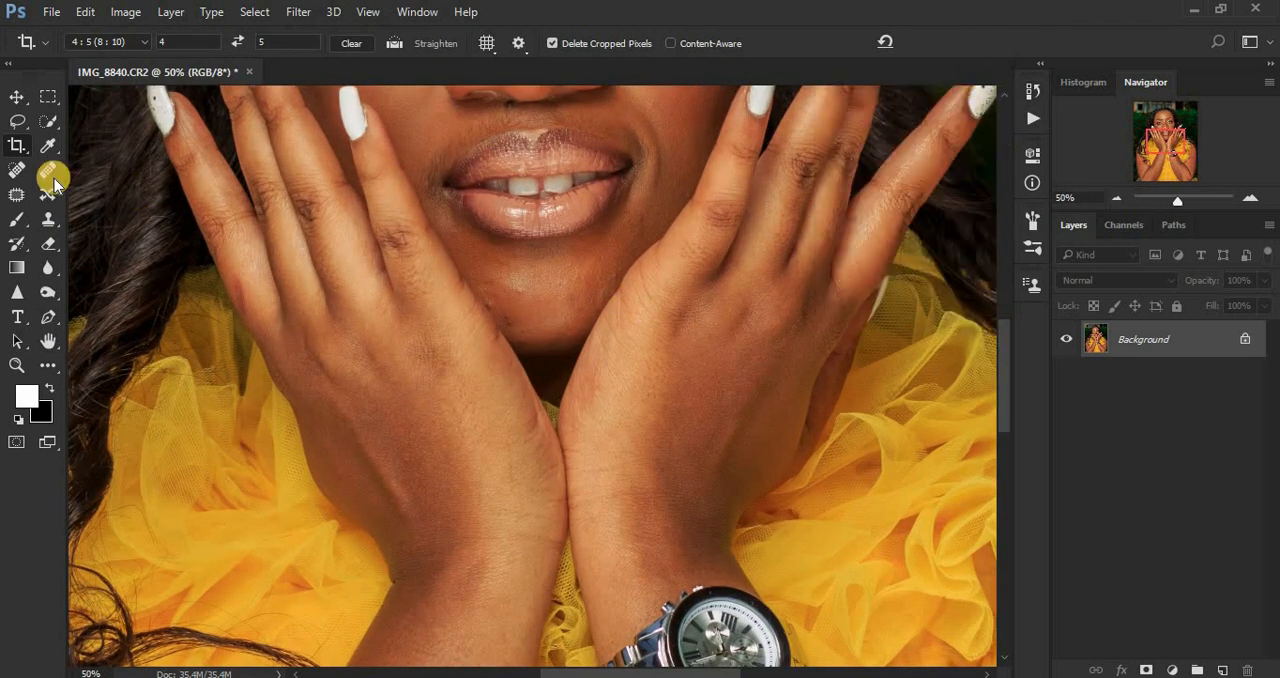
left_click(16, 122)
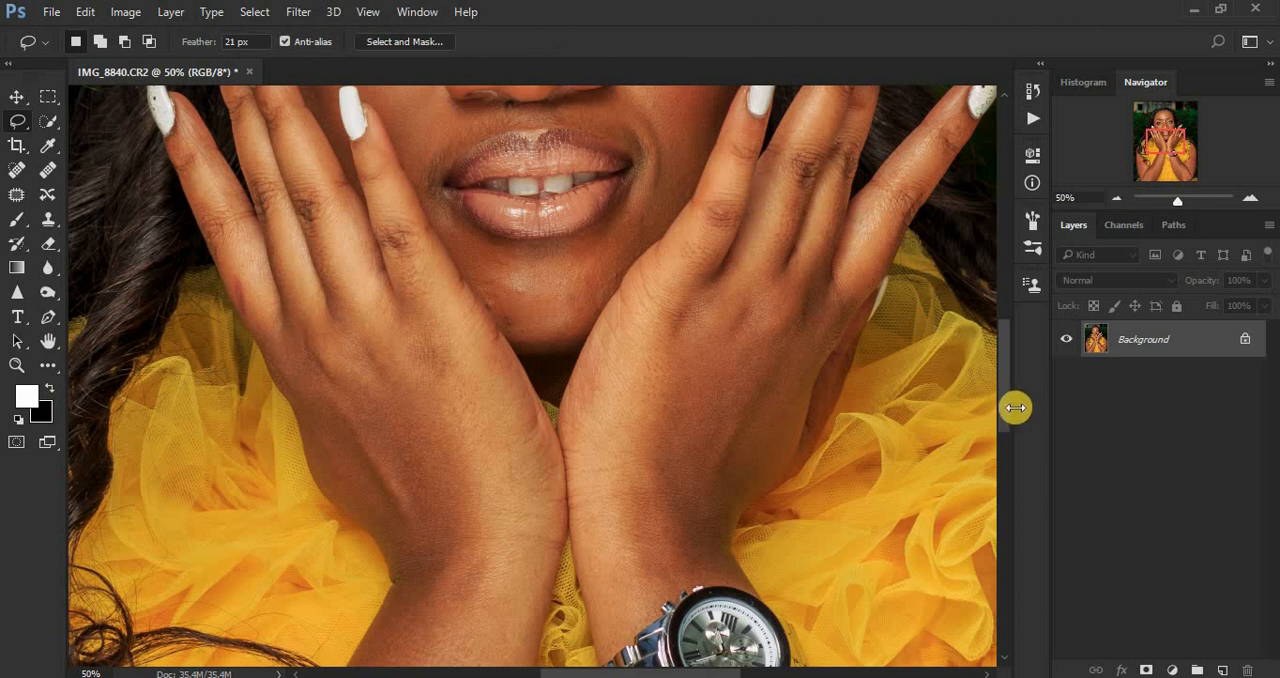
left_click_drag(1003, 400, 998, 328)
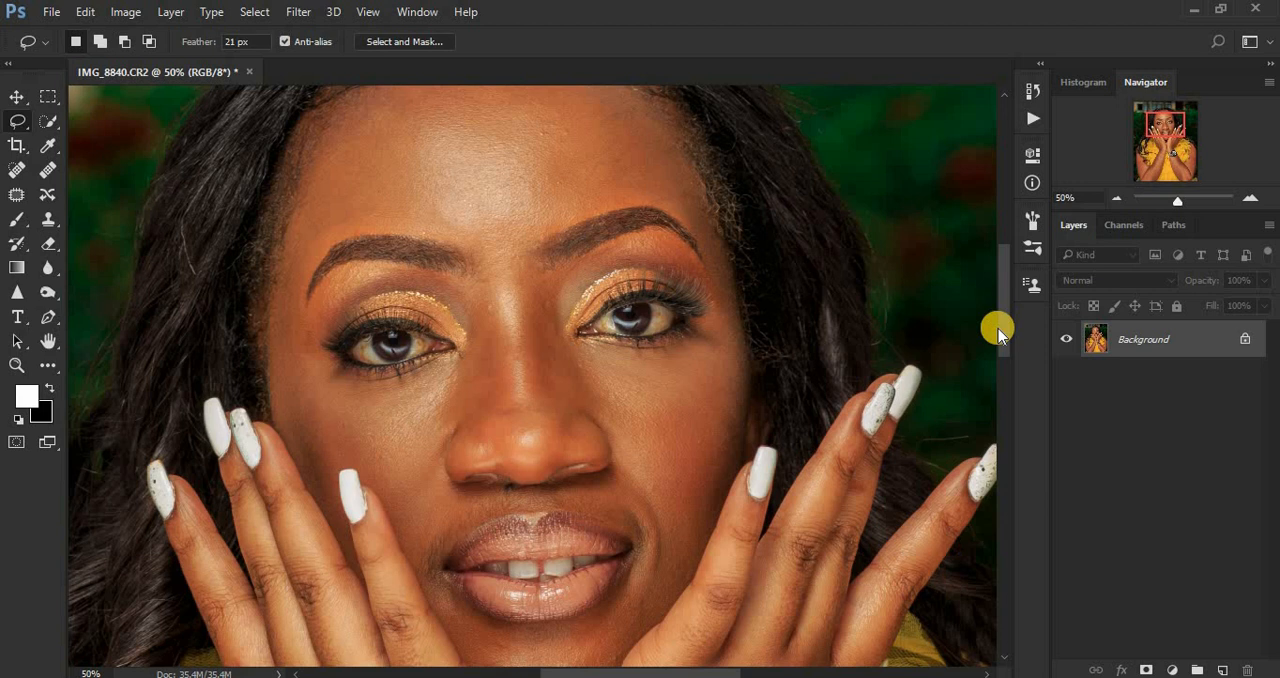
key("ctrl+minus")
key("ctrl+minus")
key("ctrl+minus")
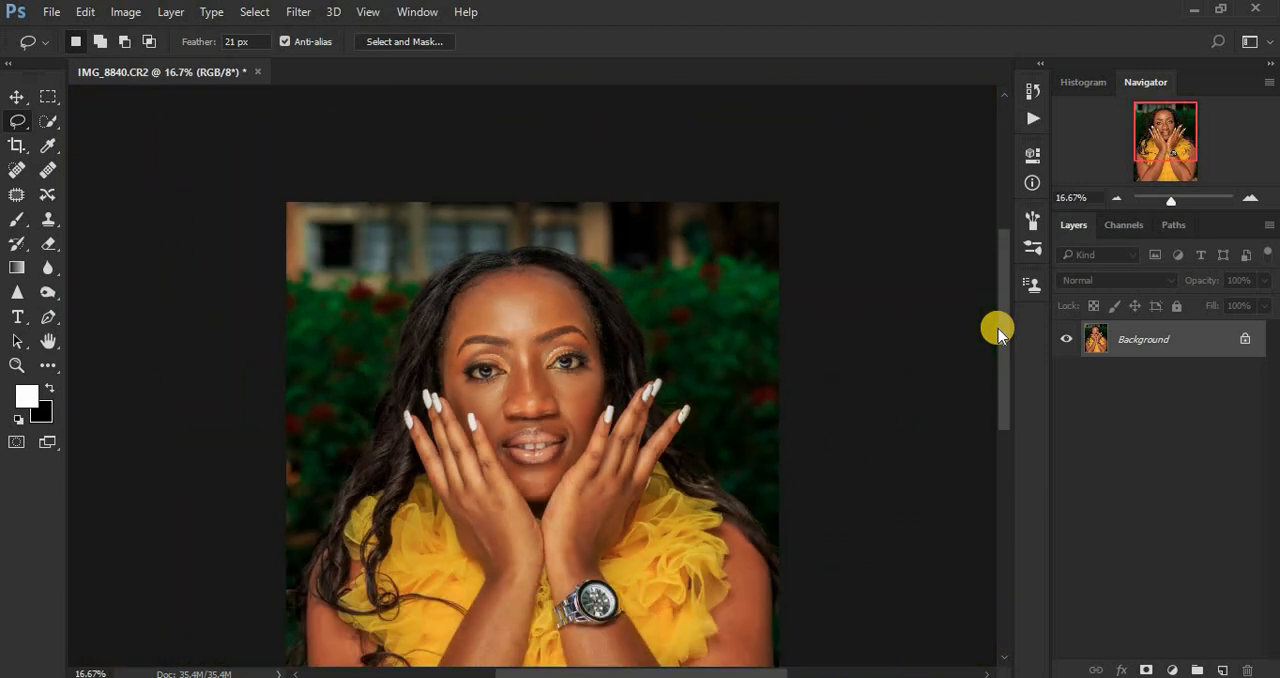
key("ctrl+plus")
key("ctrl+minus")
key("ctrl+minus")
key("ctrl+plus")
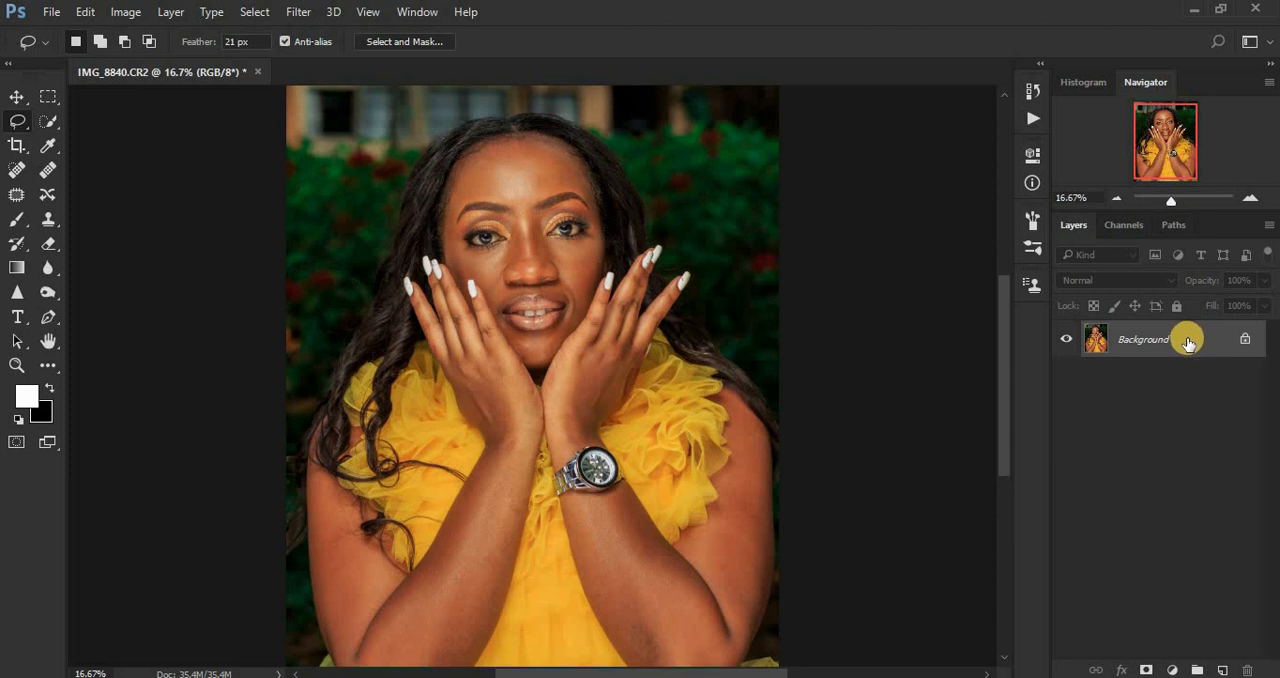
Step: Make two duplicates of the Background layer, stacked above it
left_click_drag(1188, 343, 1215, 661)
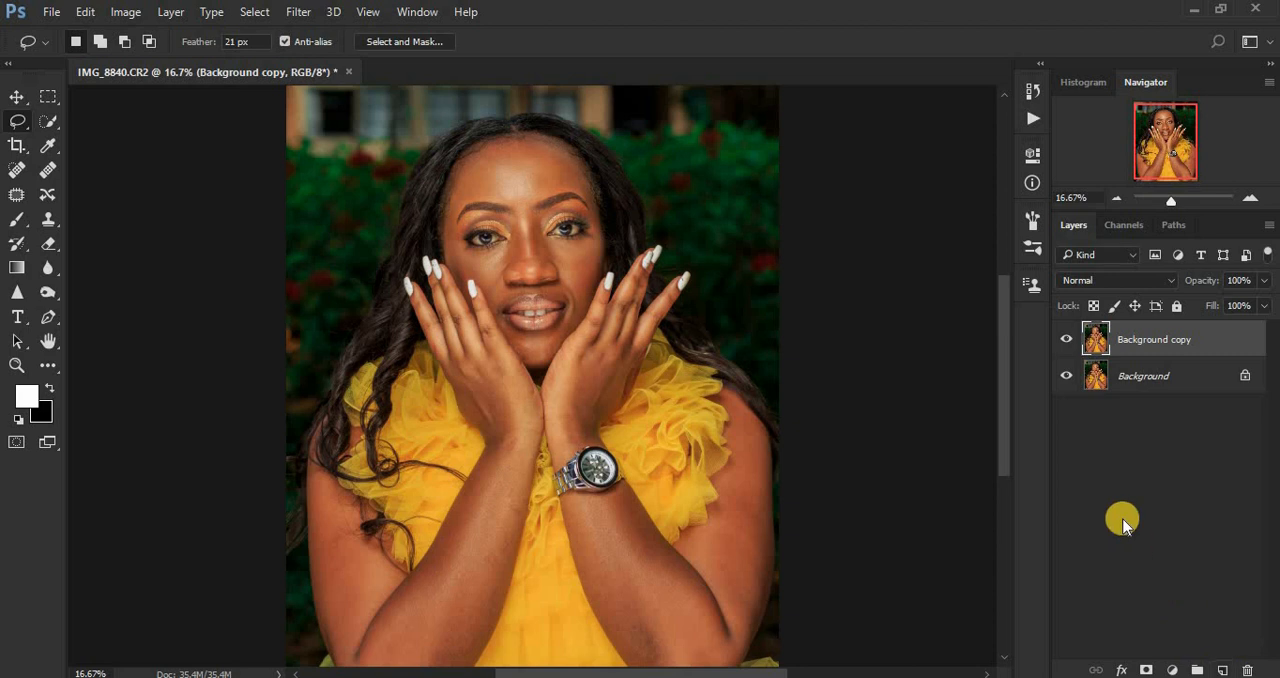
key("ctrl+z")
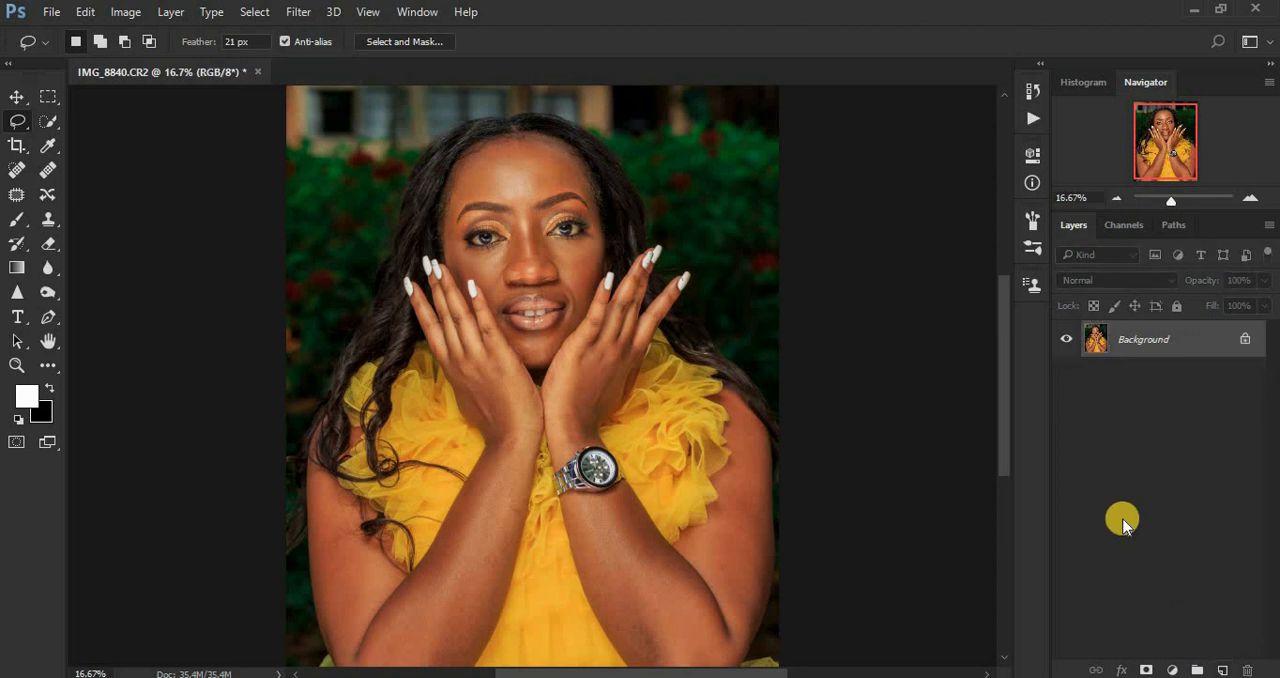
key("ctrl+j")
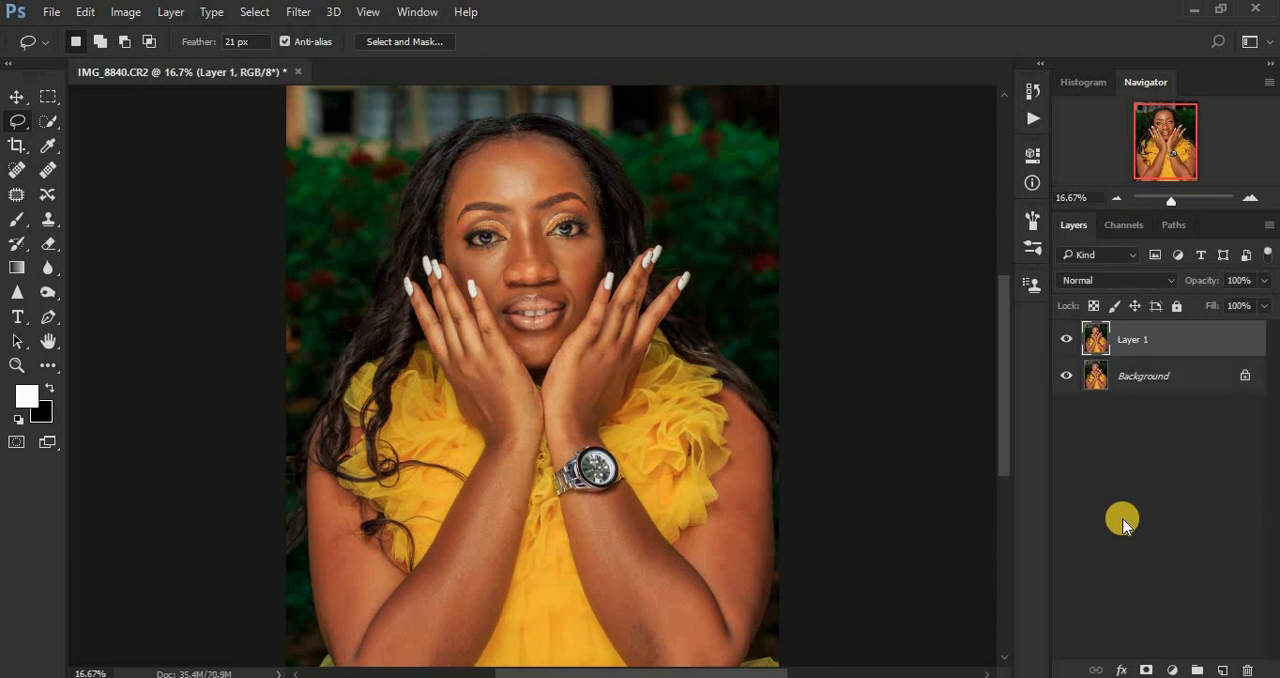
key("ctrl+j")
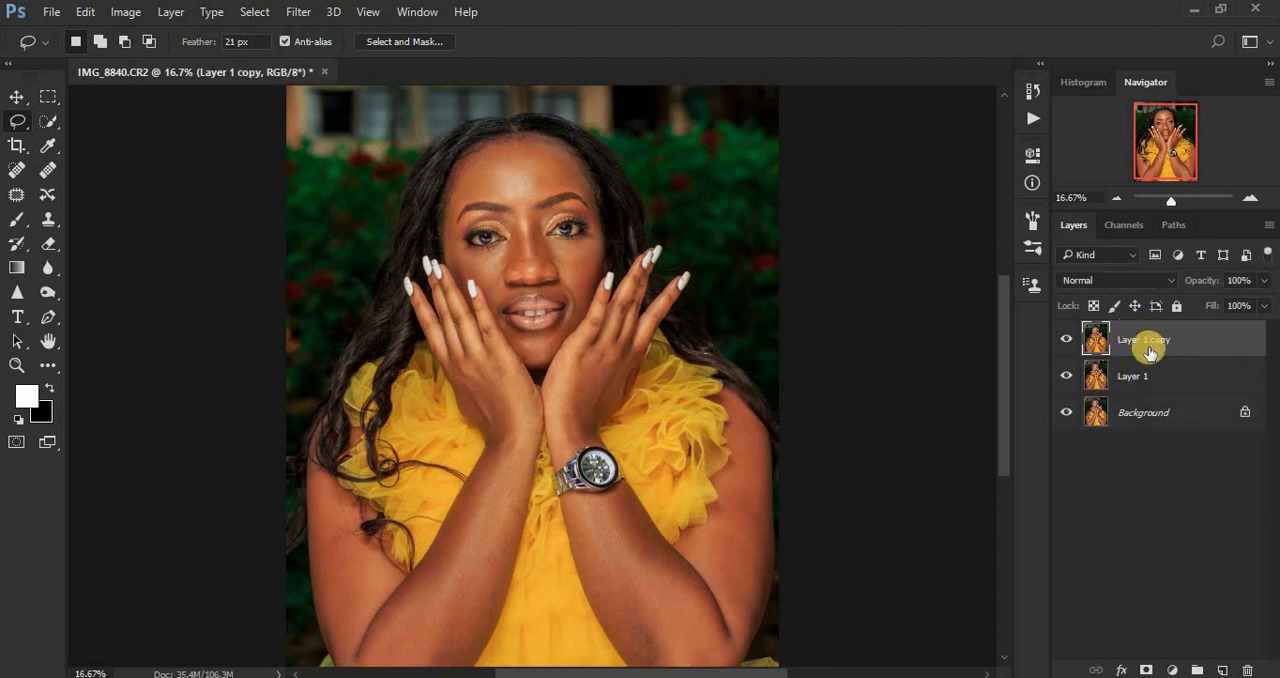
Step: Rename the lower duplicate layer COLOR/ LF and the upper duplicate layer TEXTURE/ HF
double_click(1131, 377)
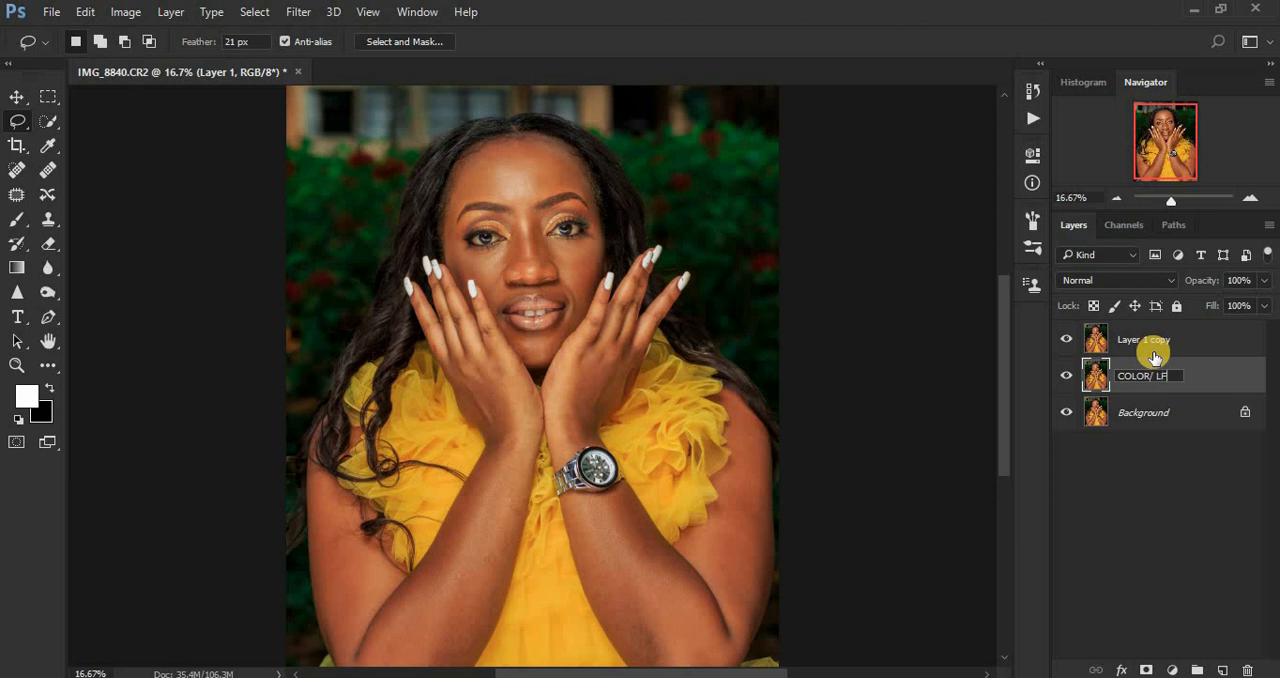
key("Return")
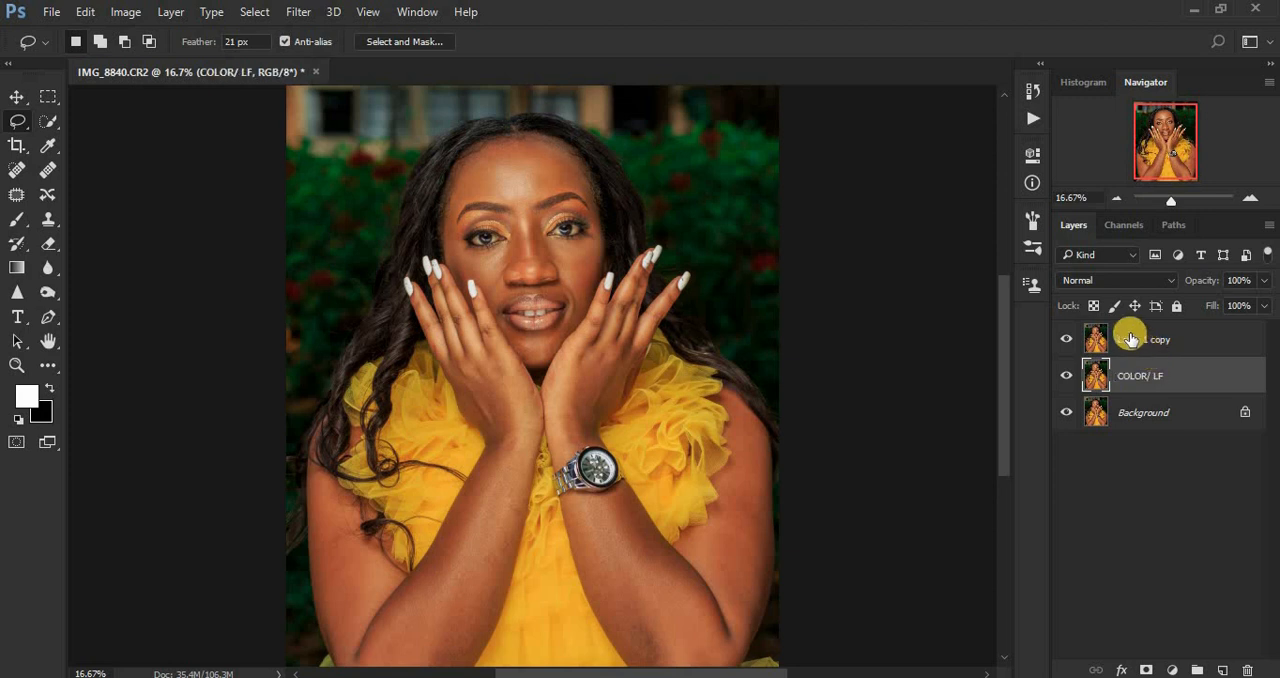
double_click(1131, 339)
type("TEXTURE/ HF")
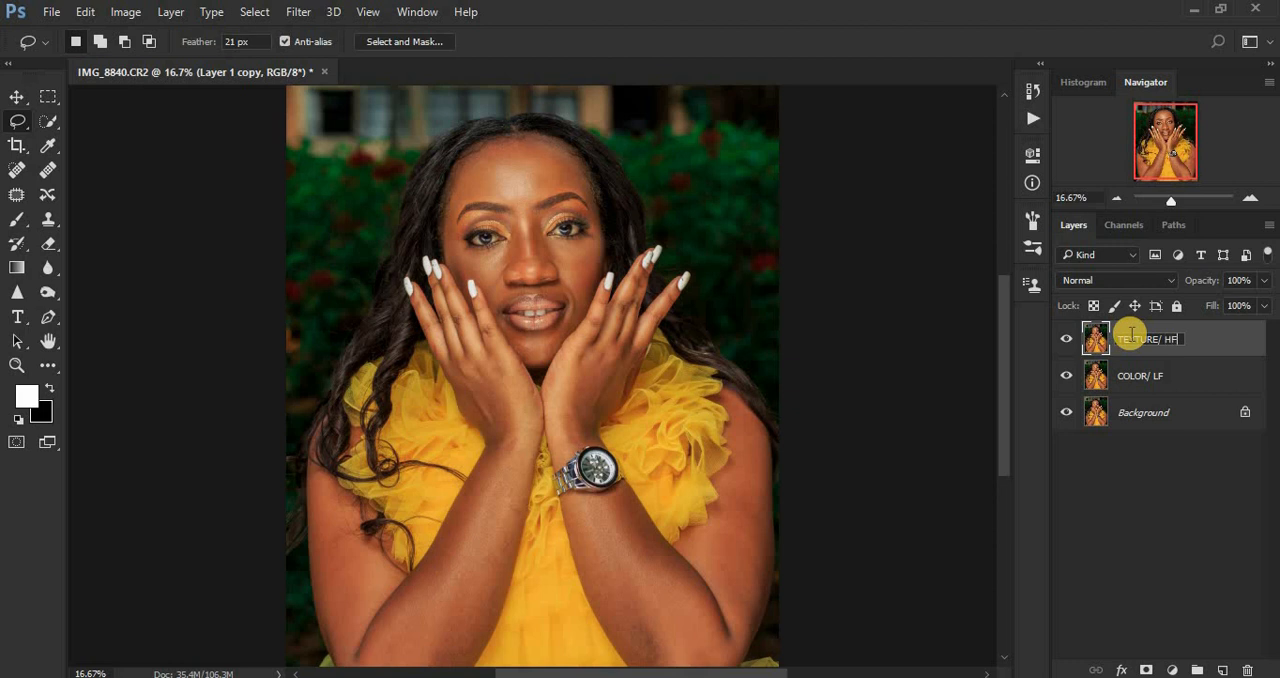
key("Return")
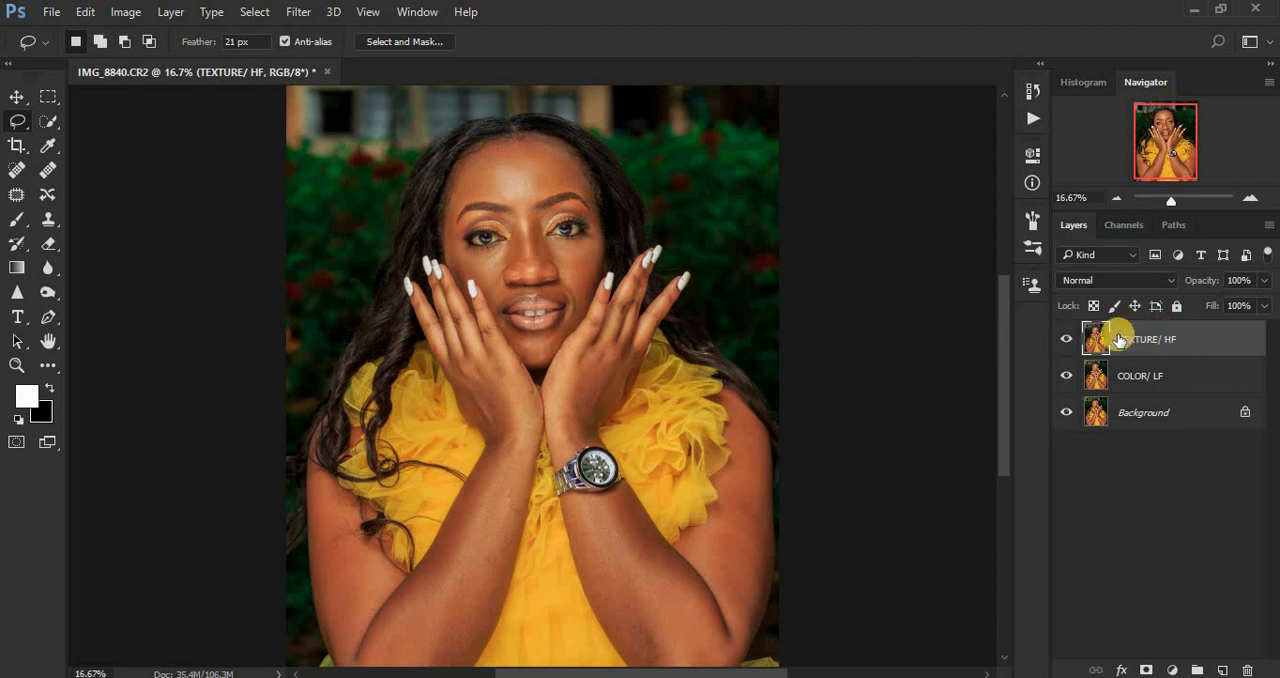
Step: Hide the TEXTURE/ HF layer and open the Gaussian Blur filter for the COLOR/ LF layer
left_click(1066, 345)
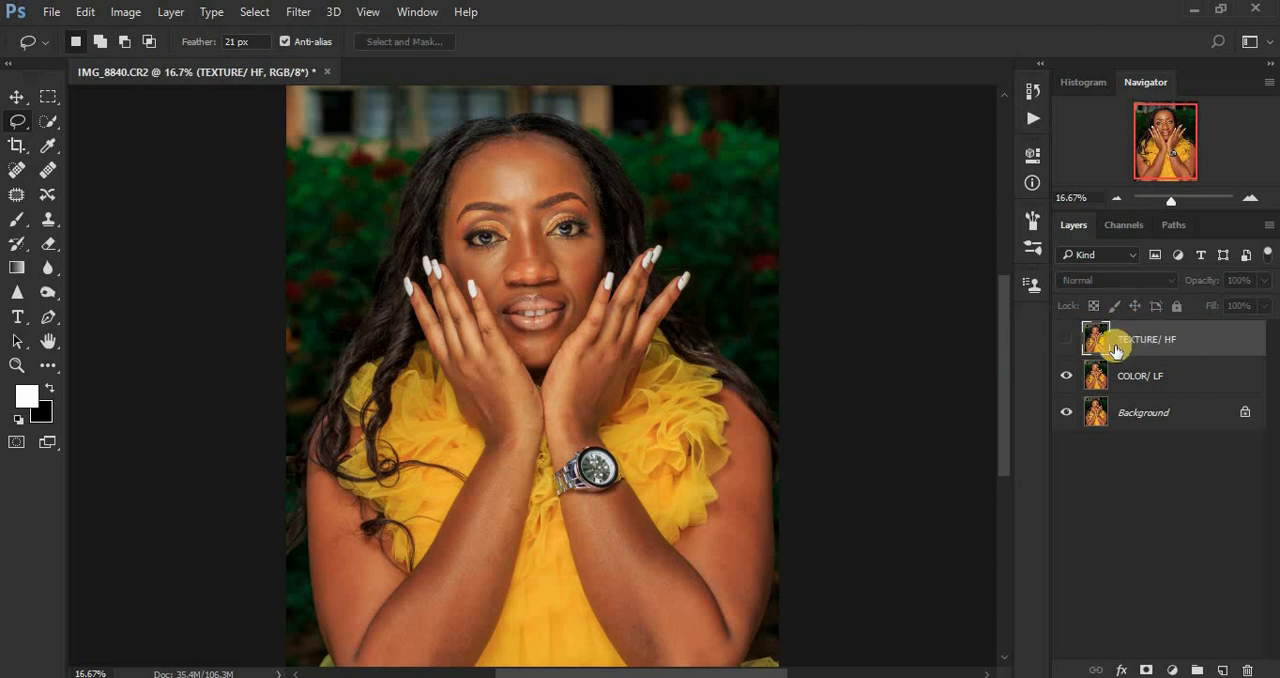
left_click(1155, 378)
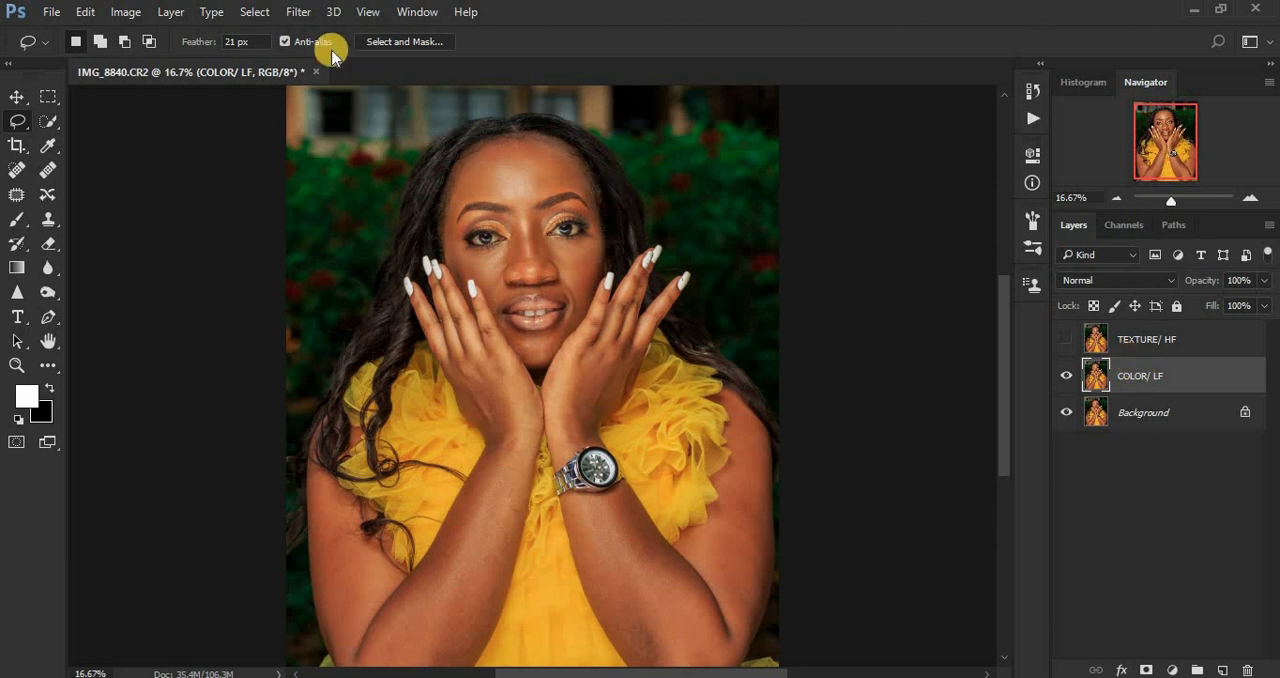
left_click(300, 12)
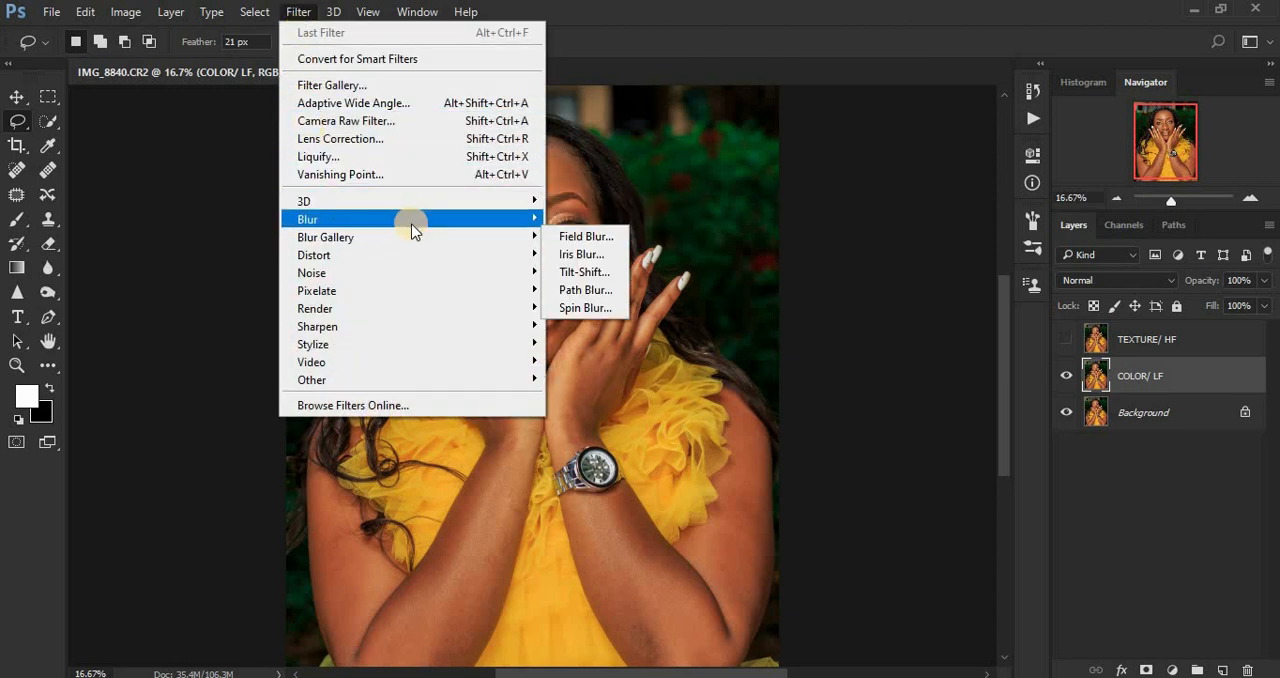
mouse_move(420, 219)
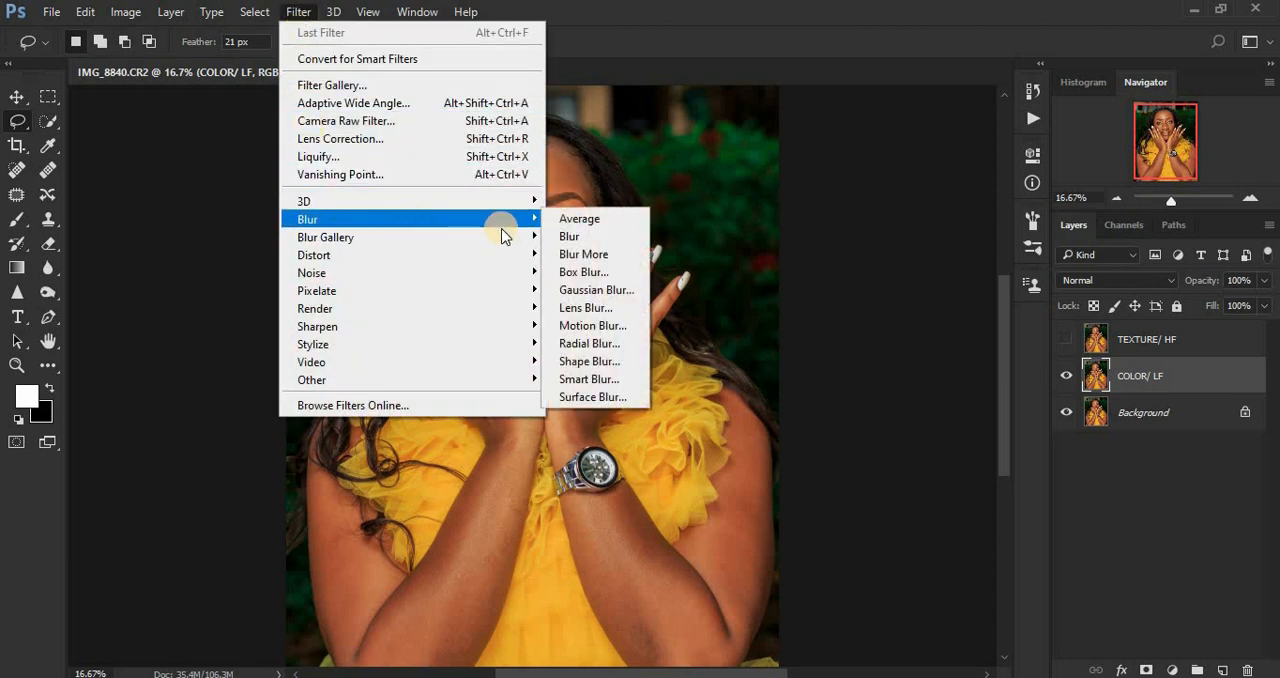
left_click(587, 292)
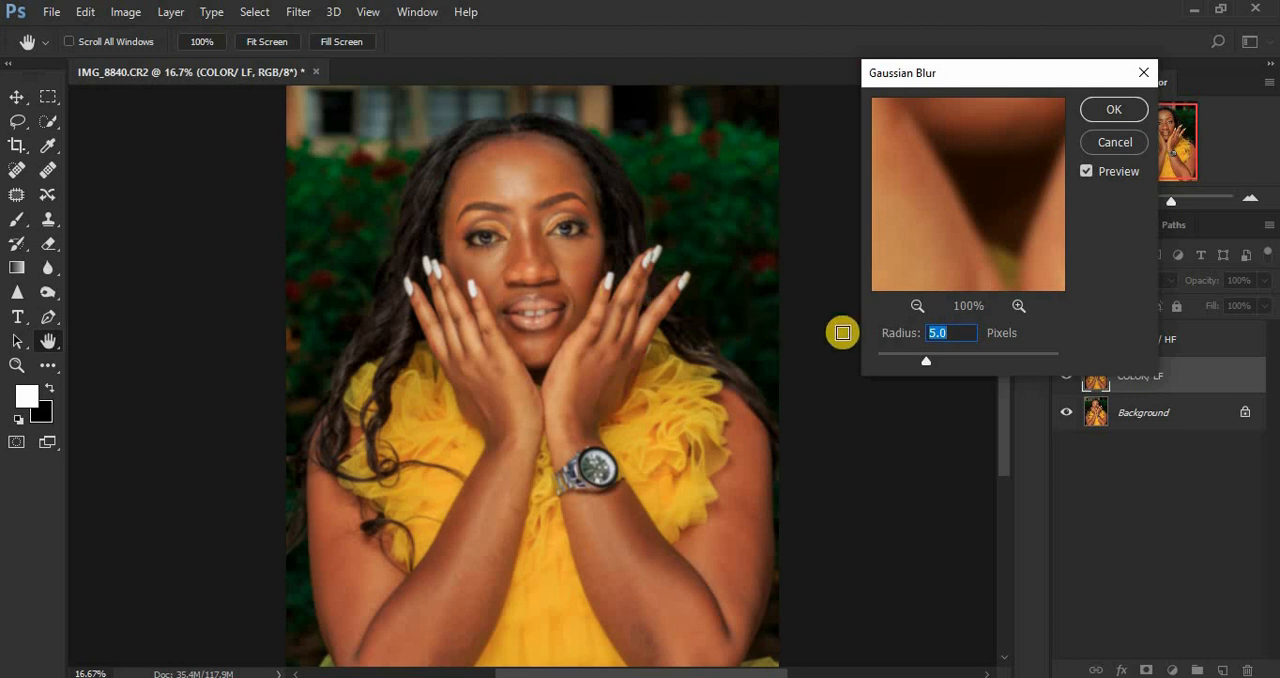
Step: Lower the Gaussian Blur radius to 0.1 pixels and frame the forehead and eyes in the filter preview at 33%
left_click_drag(927, 358, 855, 353)
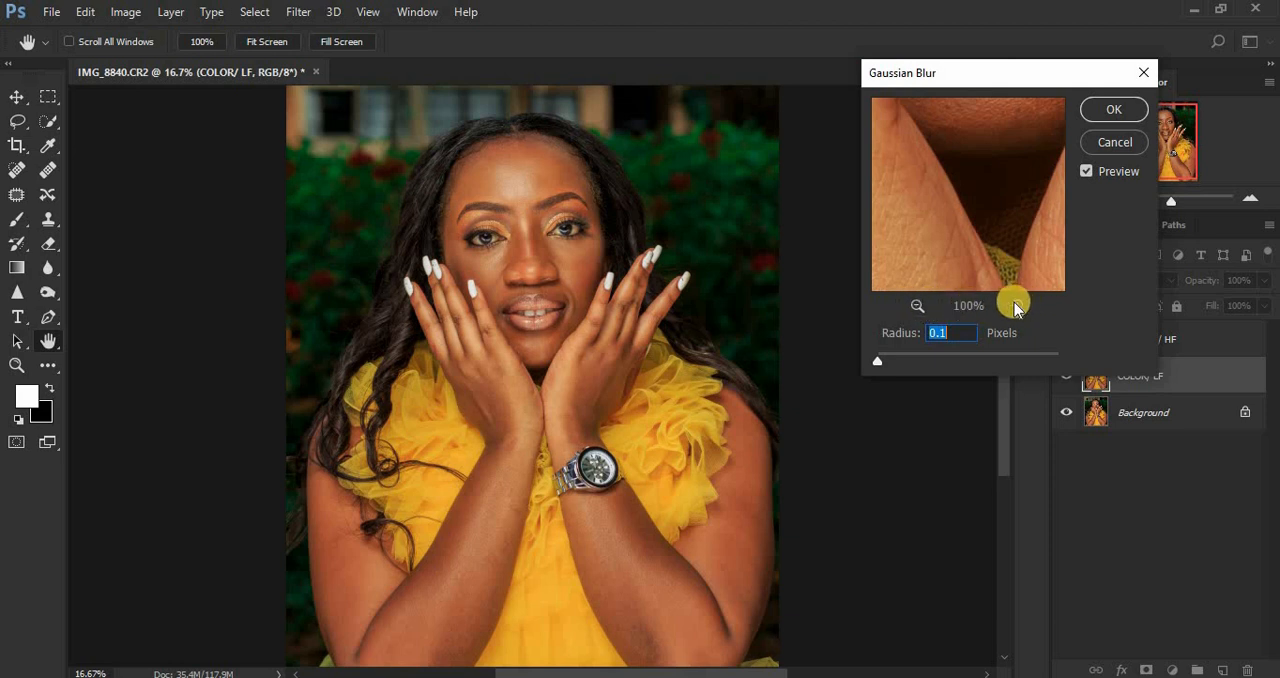
left_click(918, 305)
left_click(918, 305)
left_click(918, 305)
left_click(918, 305)
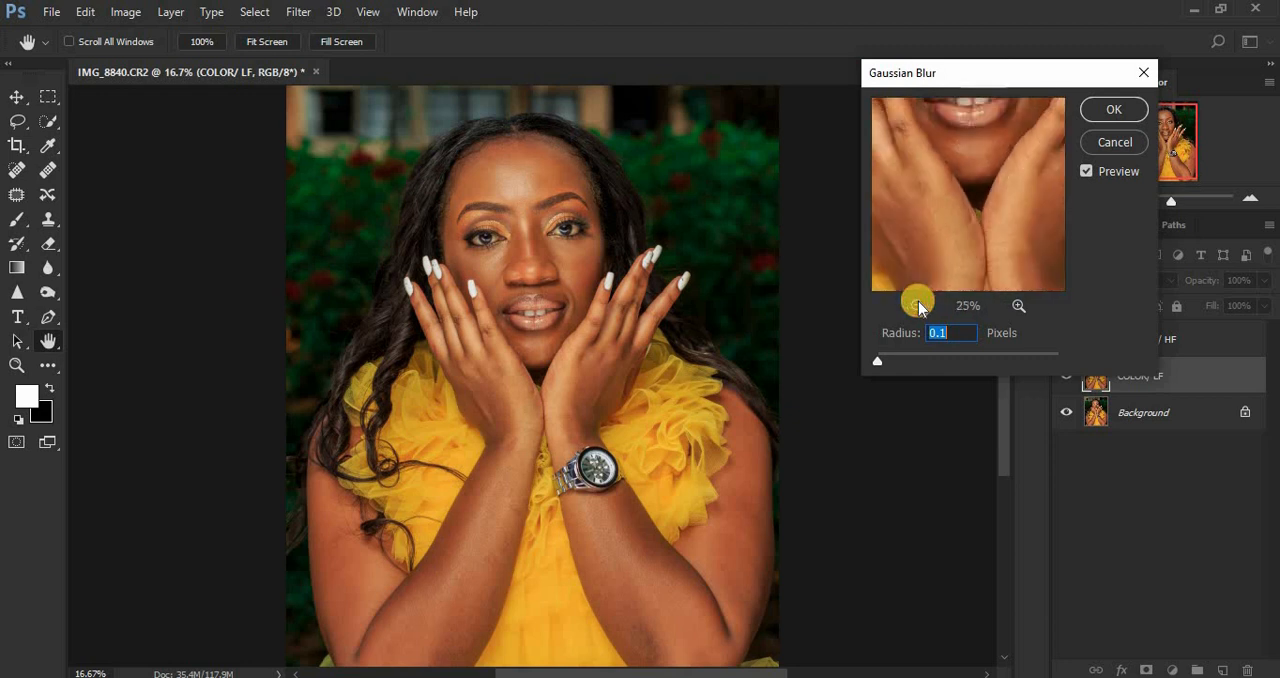
left_click_drag(977, 271, 977, 281)
left_click_drag(968, 203, 959, 261)
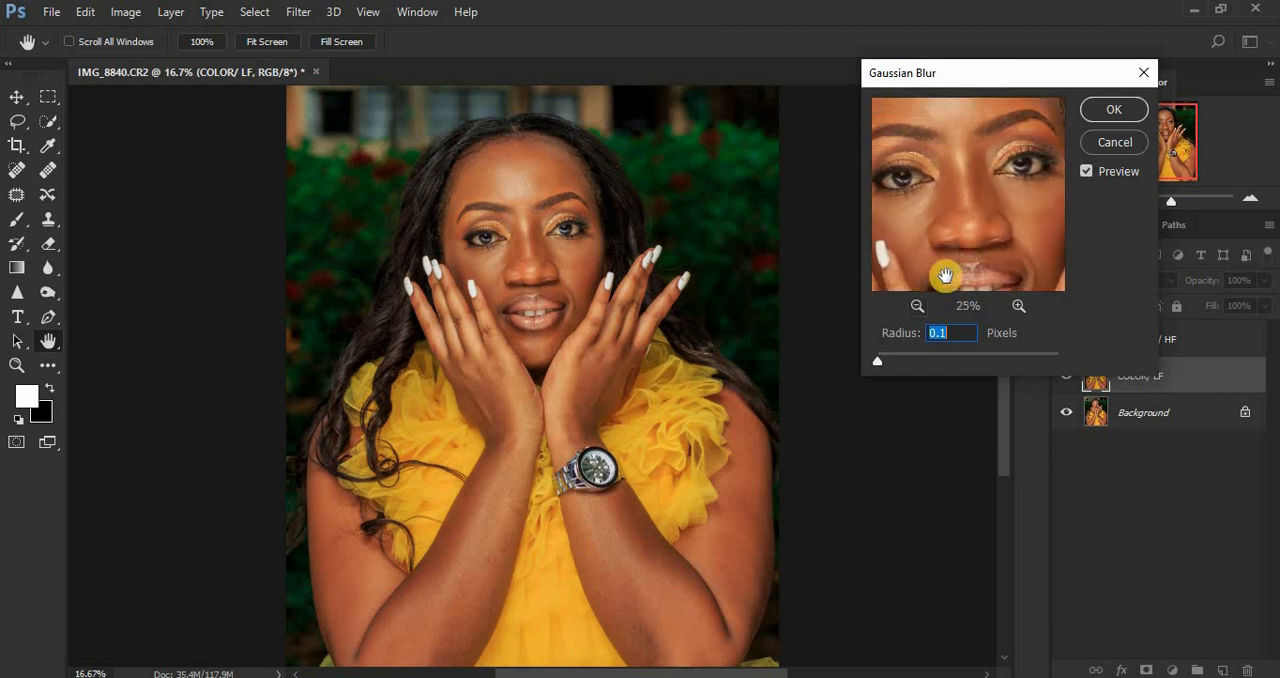
left_click(1018, 305)
mouse_move(966, 231)
left_mouse_down()
mouse_move(994, 189)
mouse_move(1008, 252)
left_mouse_up()
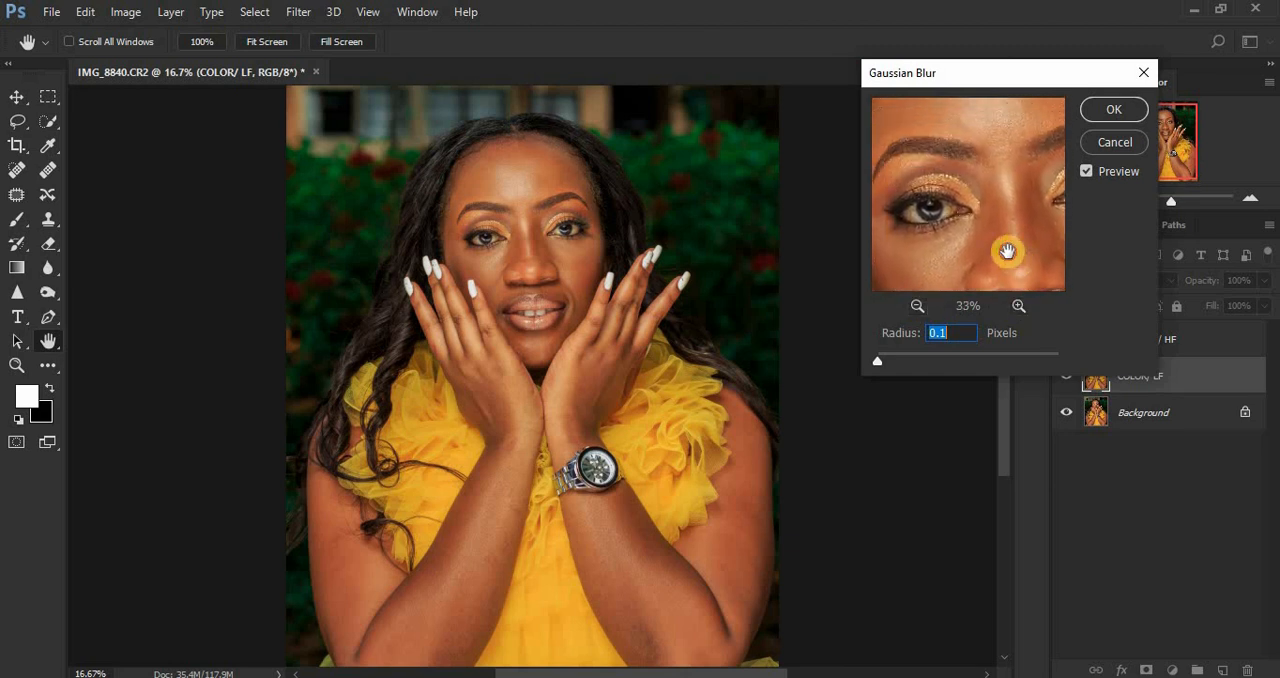
mouse_move(987, 162)
left_mouse_down()
mouse_move(977, 220)
mouse_move(997, 137)
left_mouse_up()
mouse_move(1000, 249)
left_mouse_down()
mouse_move(951, 189)
mouse_move(1005, 175)
mouse_move(947, 123)
mouse_move(892, 220)
mouse_move(997, 247)
mouse_move(991, 223)
mouse_move(1011, 194)
mouse_move(987, 257)
left_mouse_up()
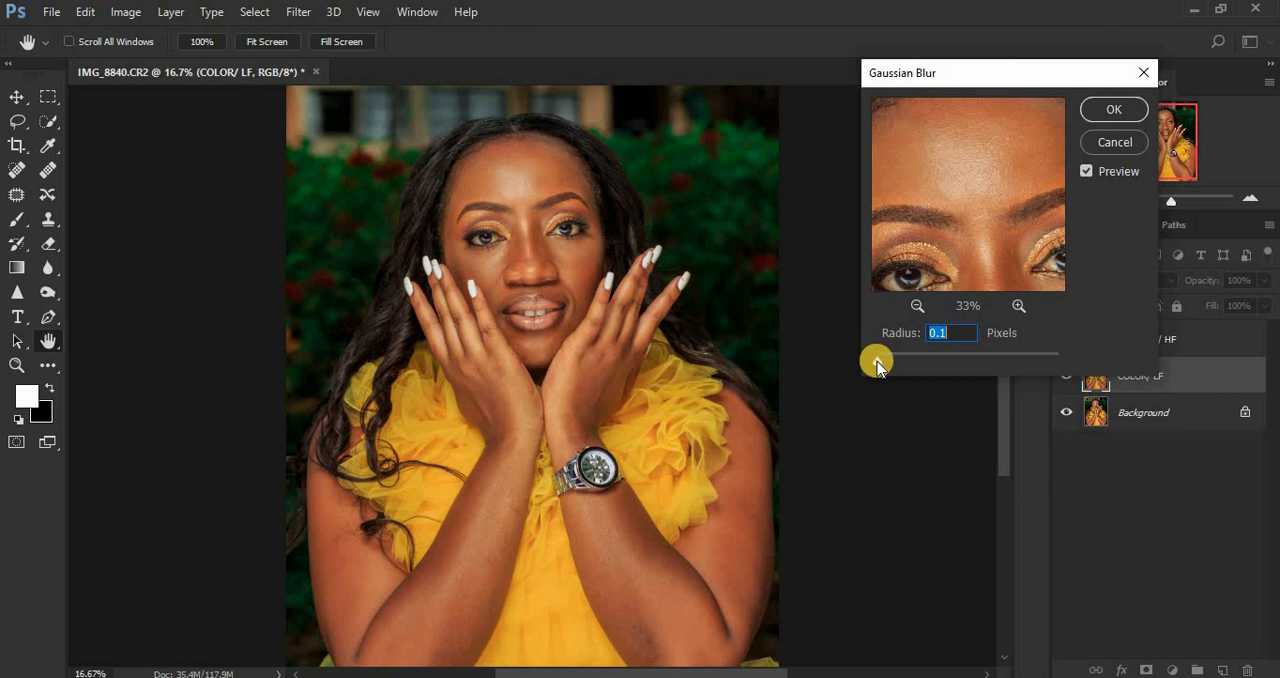
Step: Set the Gaussian Blur radius to 5.0 pixels and apply it to the COLOR/ LF layer
left_click_drag(877, 367, 903, 360)
left_click_drag(905, 361, 927, 367)
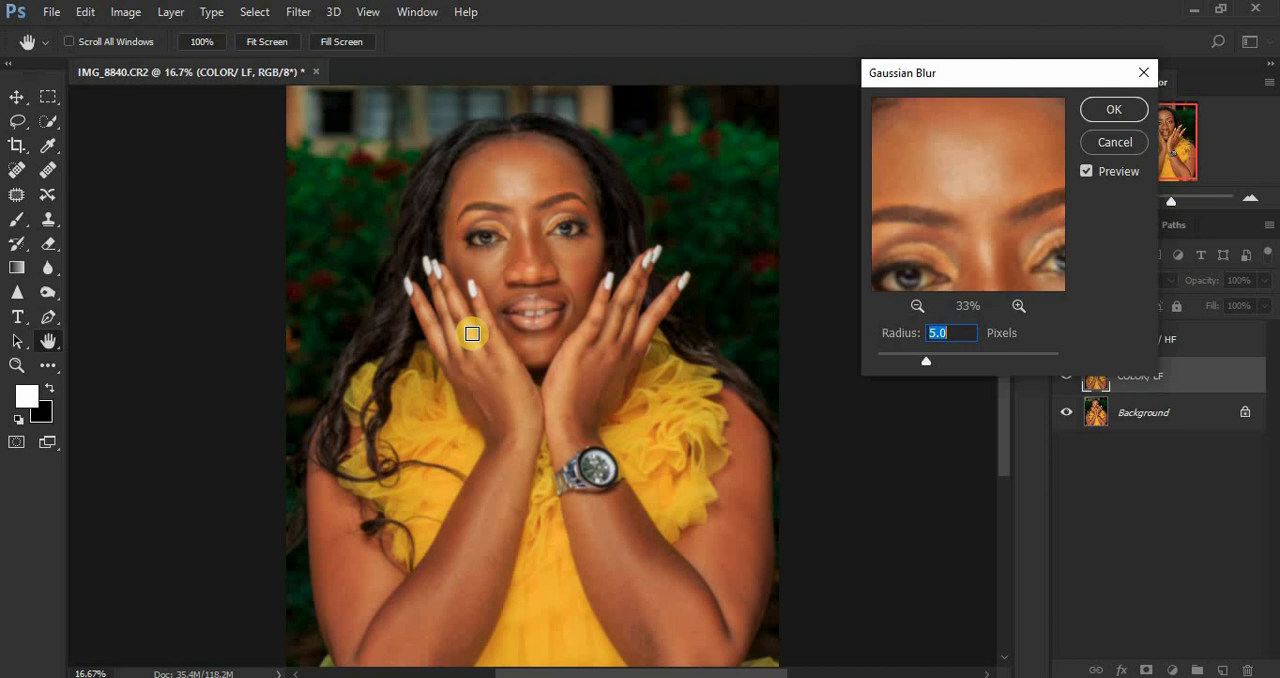
left_click(1103, 110)
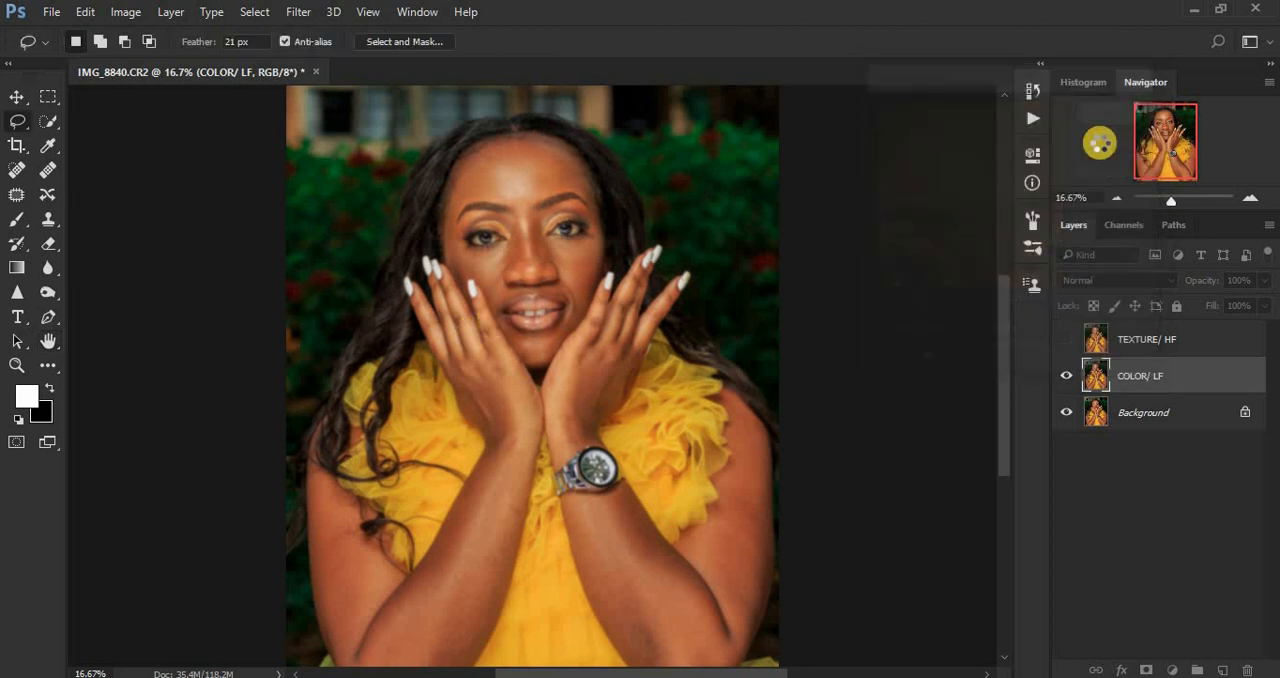
Step: Show the TEXTURE/ HF layer and set up Apply Image on it with COLOR/ LF as source layer and Subtract blending
left_click(1148, 344)
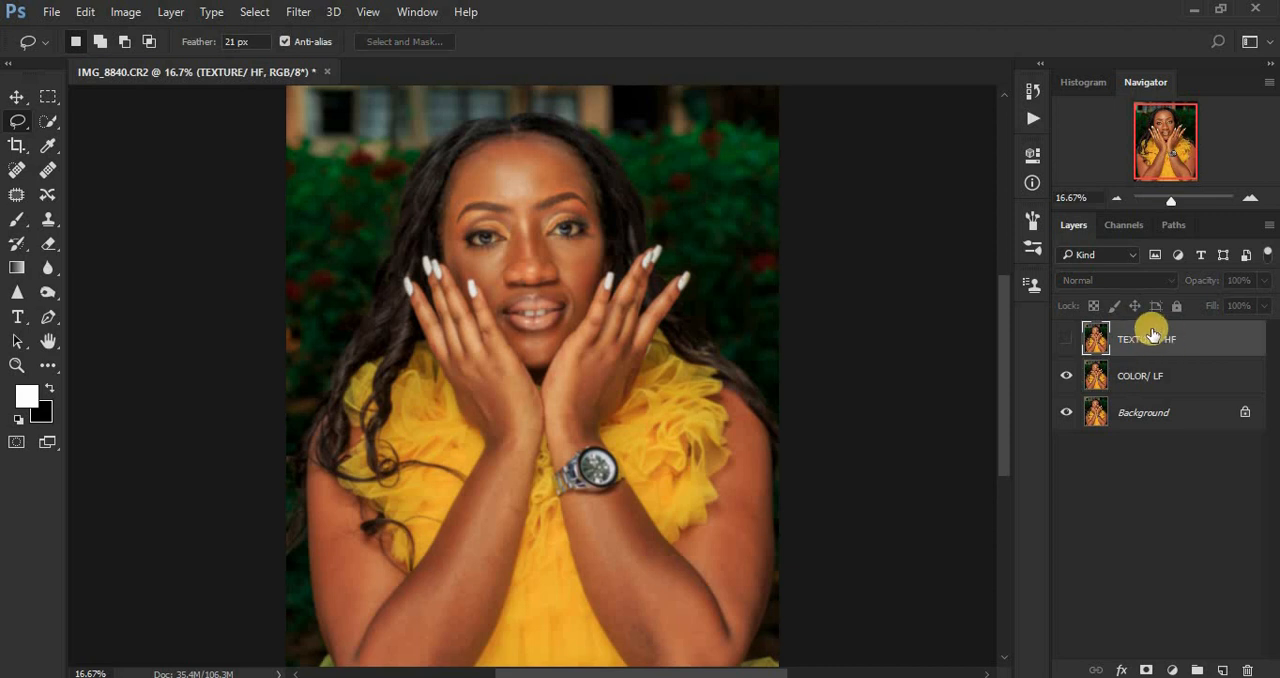
left_click(1066, 342)
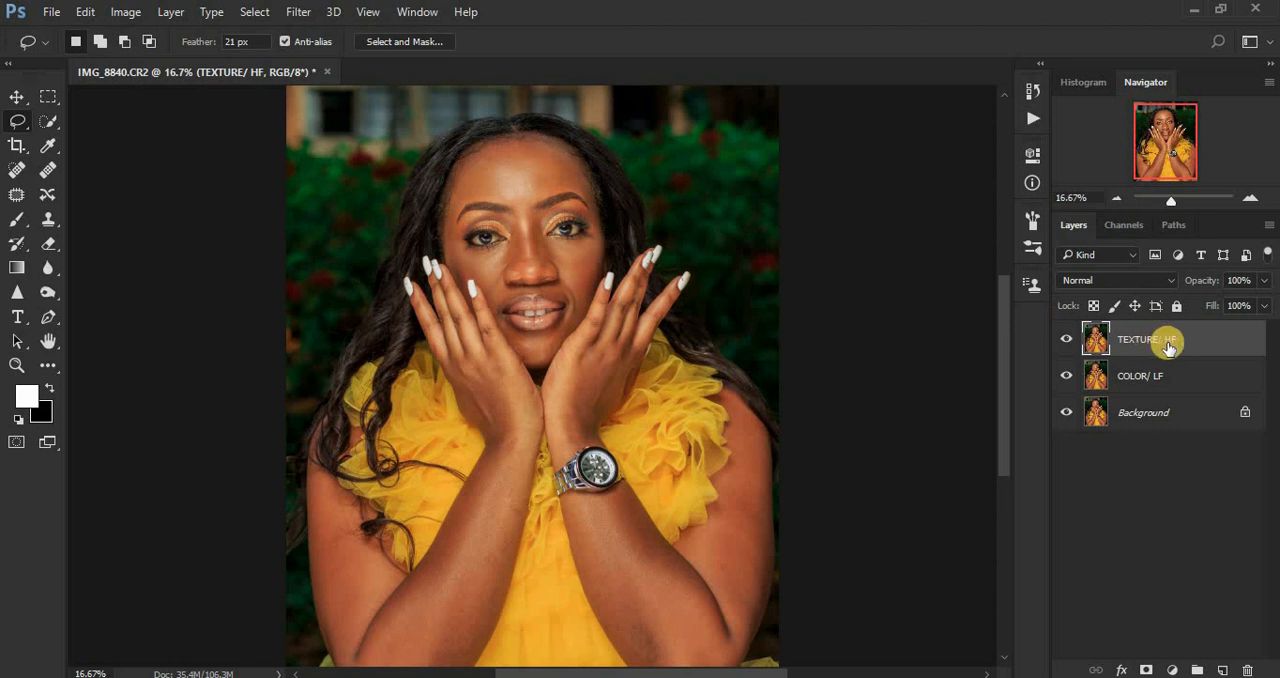
left_click(125, 12)
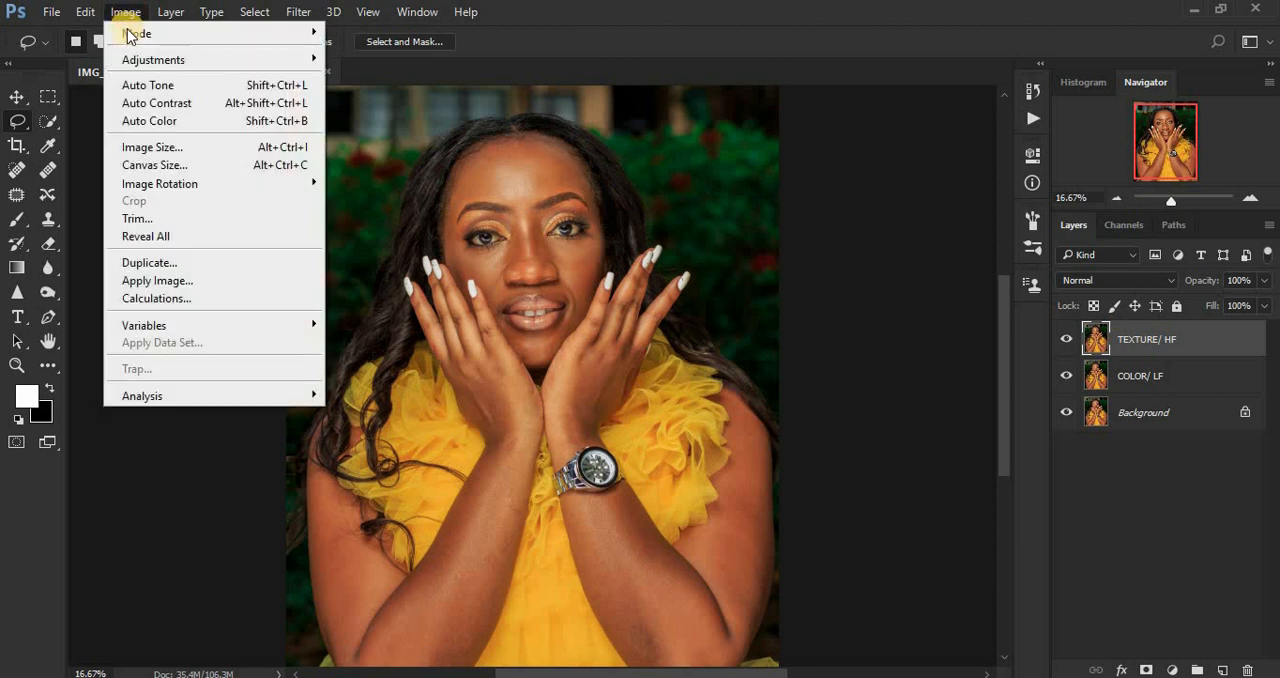
left_click(148, 281)
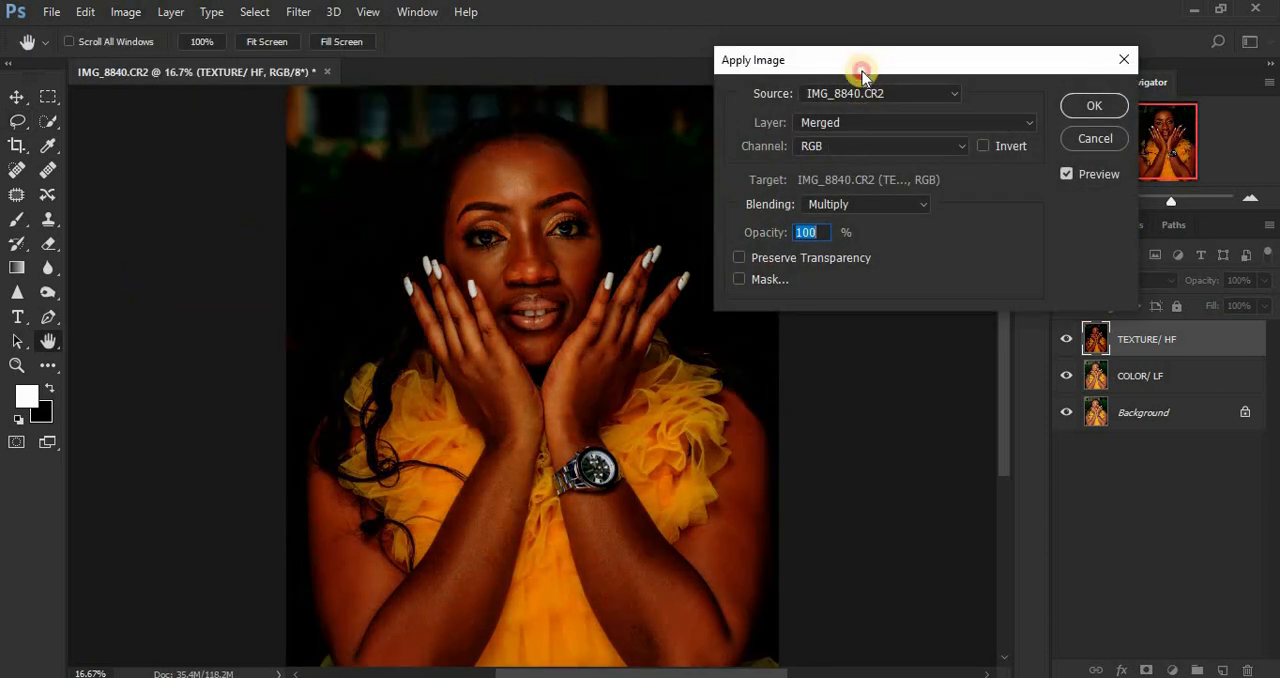
left_click_drag(863, 57, 857, 101)
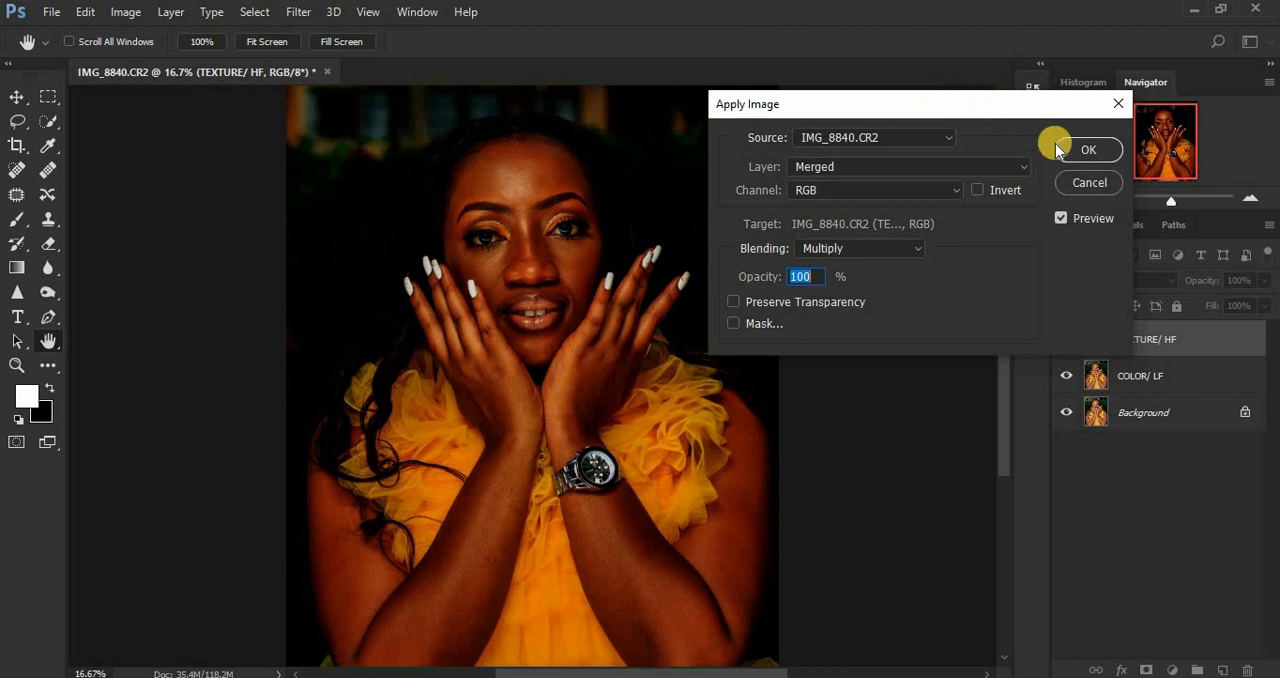
left_click(858, 166)
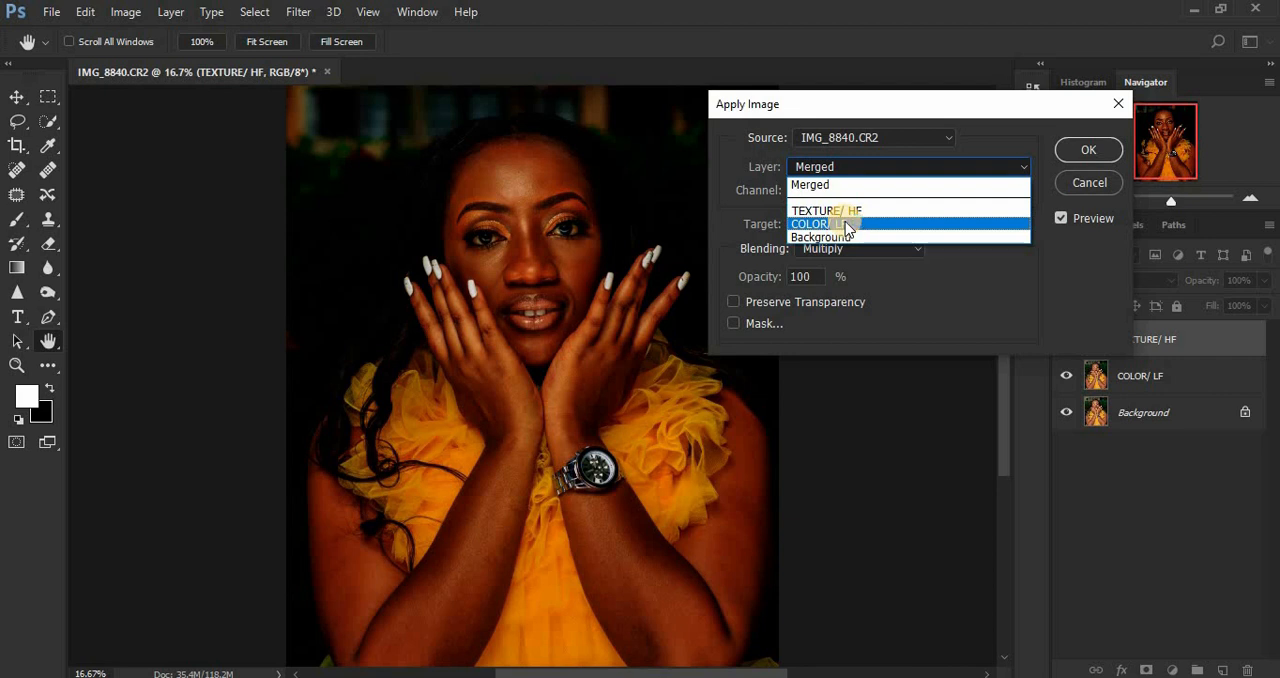
left_click(846, 226)
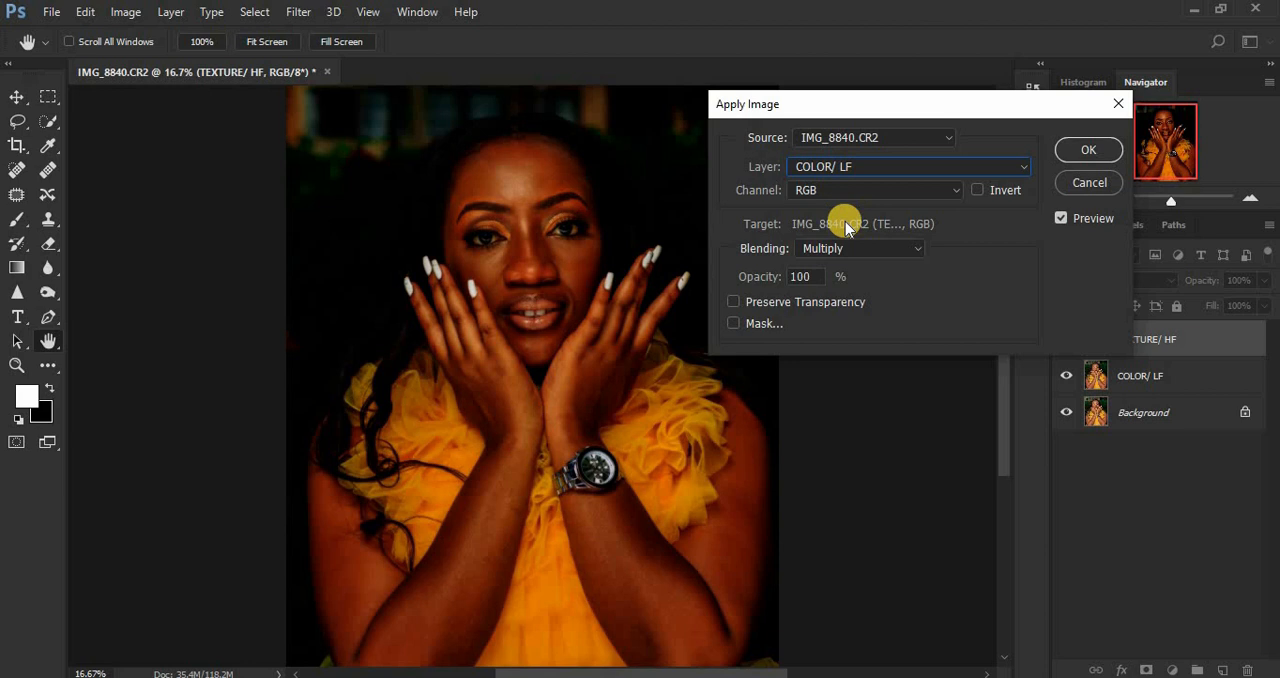
left_click(835, 249)
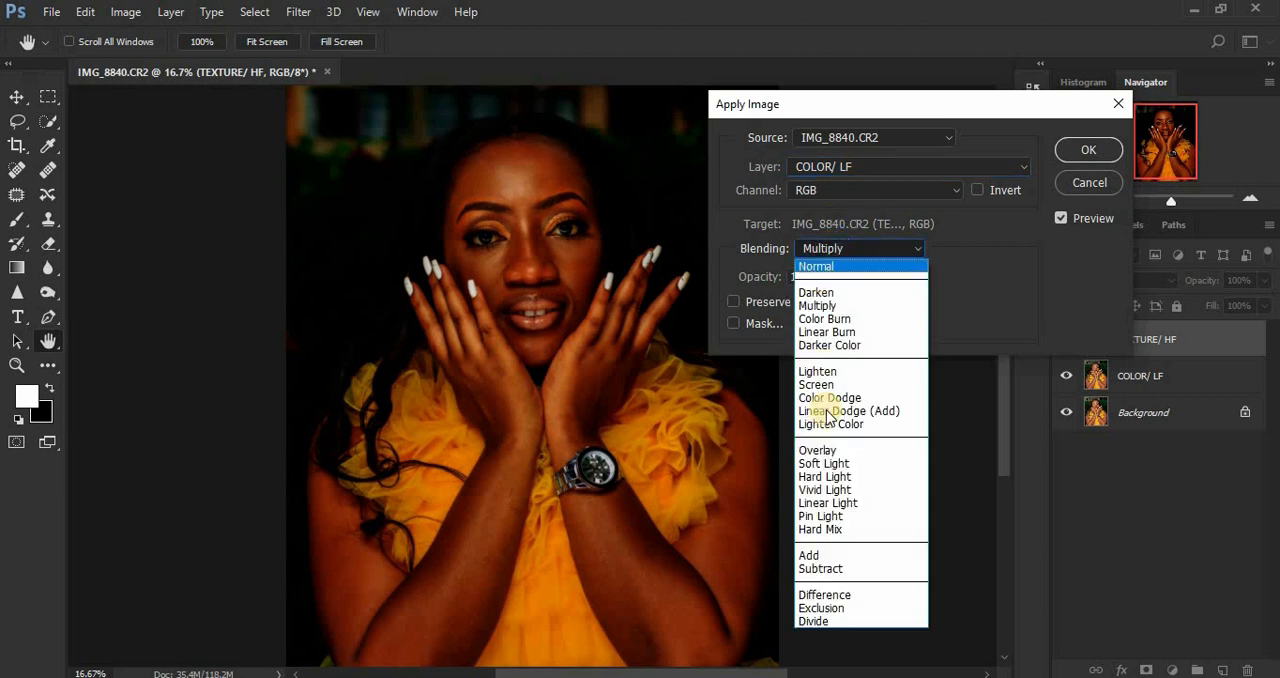
left_click(822, 569)
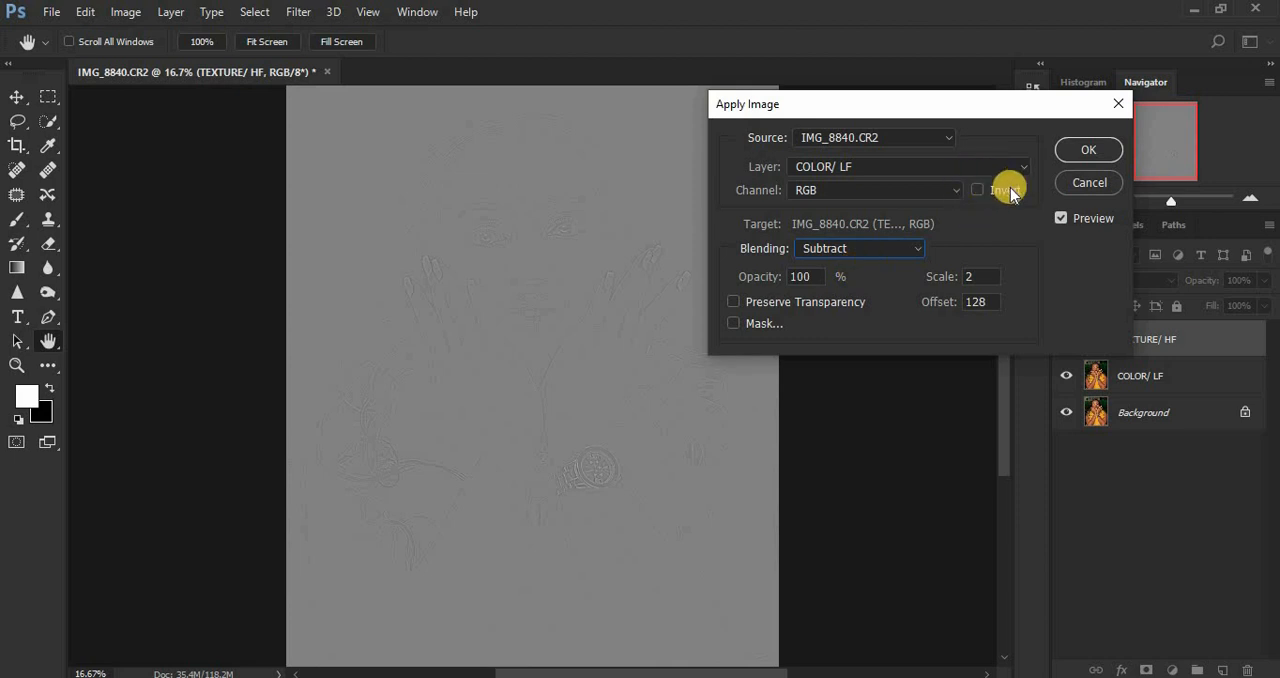
Step: Examine the grey texture preview of the Apply Image result, both up close and as a whole
left_click(1060, 218)
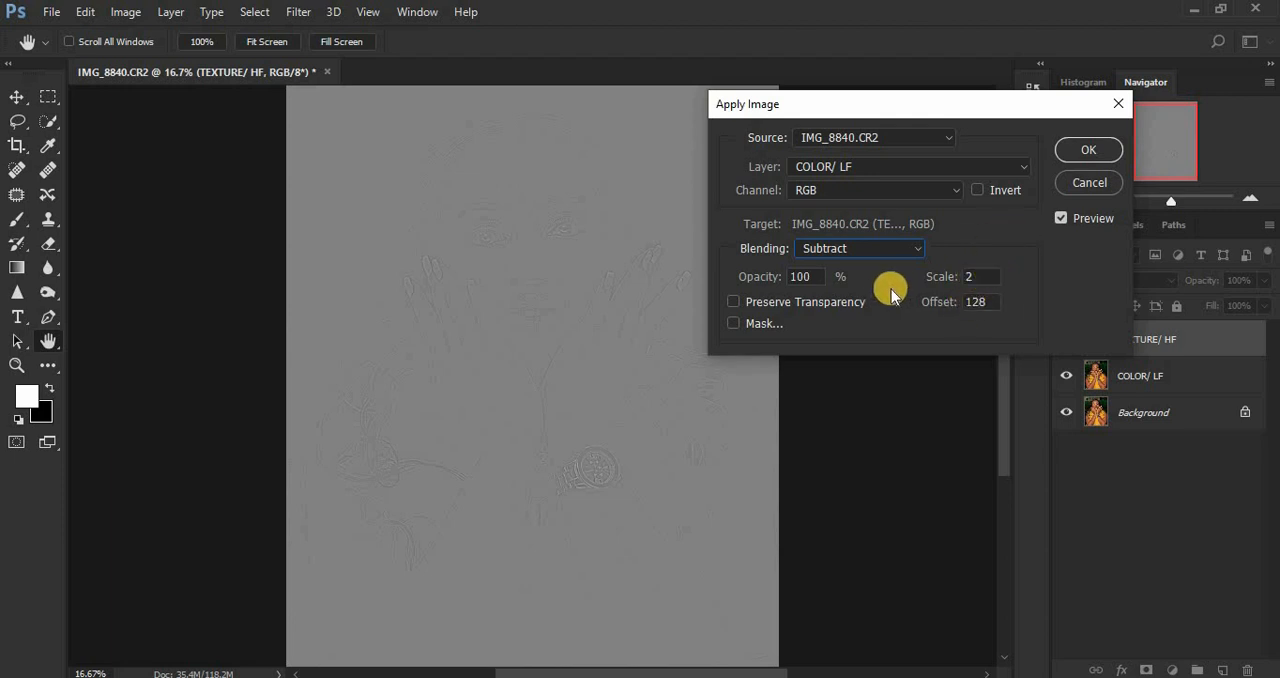
key("ctrl+plus")
key("ctrl+plus")
key("ctrl+plus")
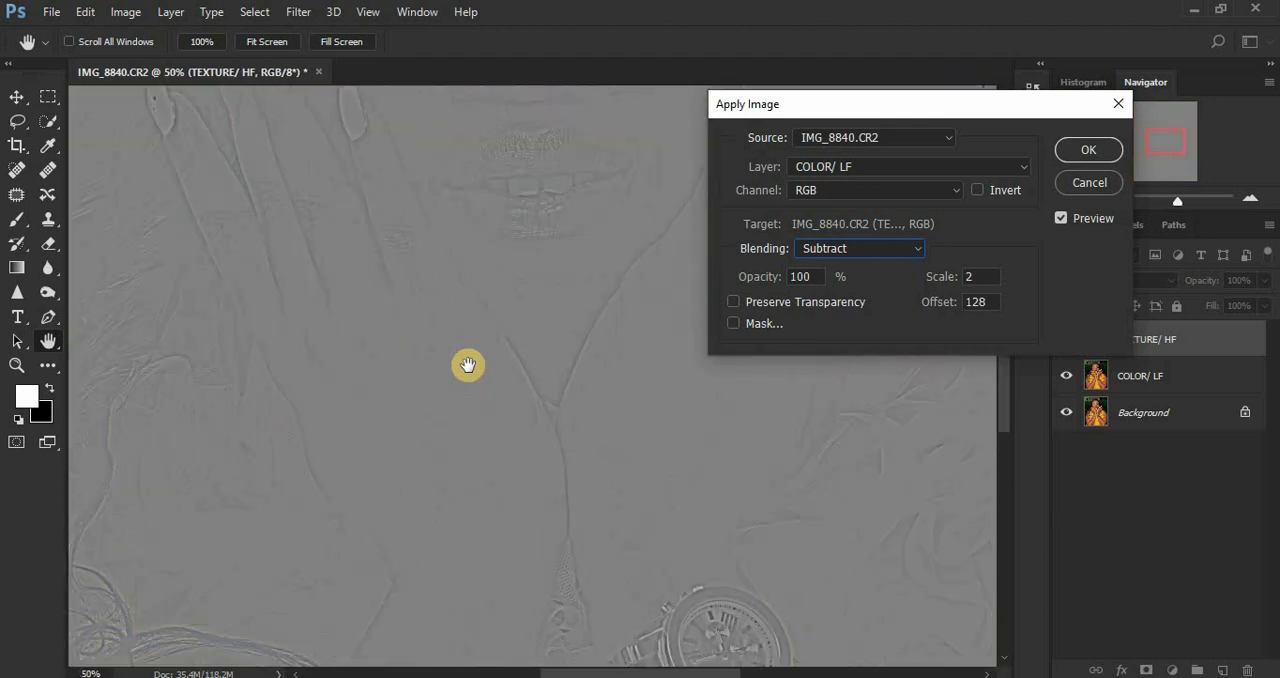
key("ctrl+plus")
key("ctrl+plus")
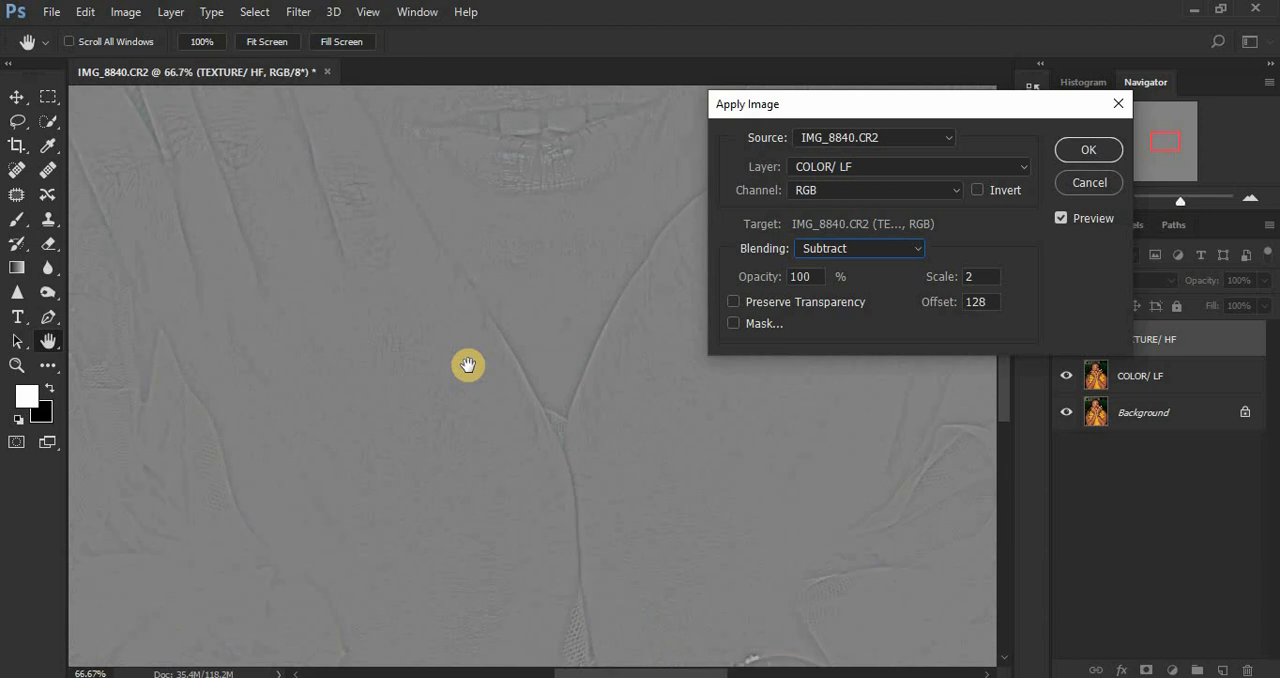
key("ctrl+minus")
key("ctrl+minus")
key("ctrl+minus")
key("ctrl+minus")
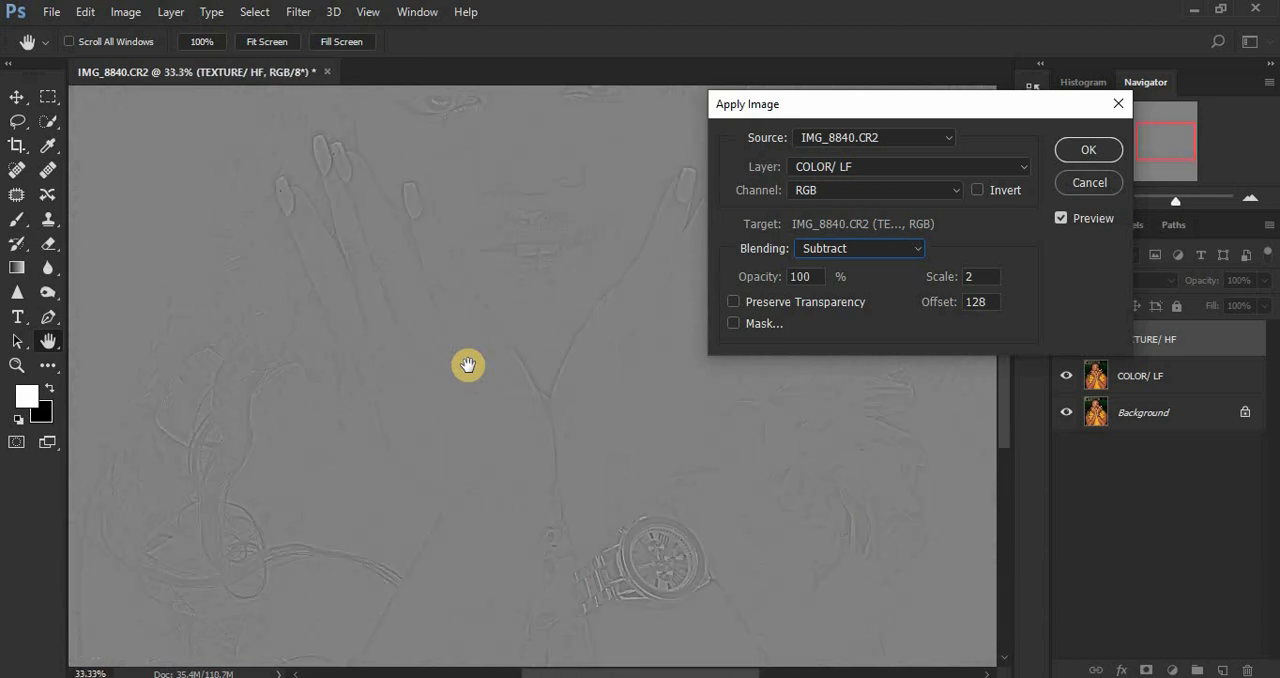
key("ctrl+minus")
key("ctrl+plus")
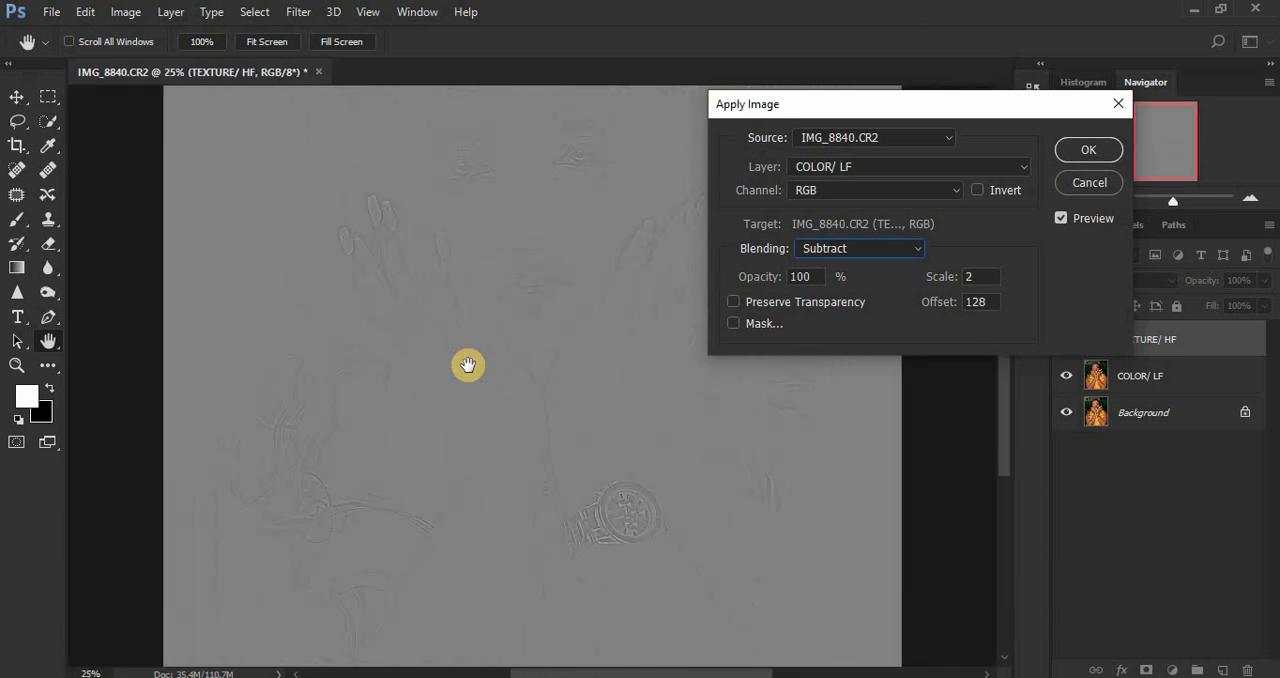
key("ctrl+plus")
key("ctrl+plus")
key("ctrl+plus")
key("ctrl+plus")
key("ctrl+plus")
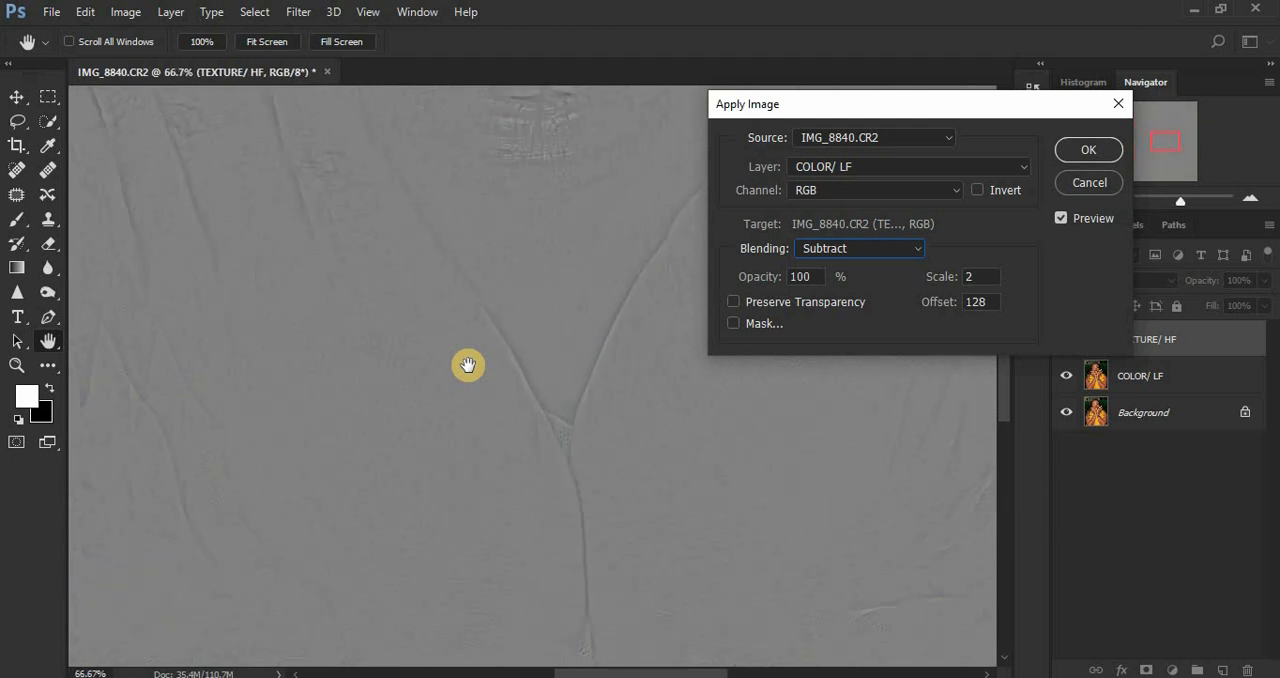
key("ctrl+minus")
key("ctrl+minus")
key("ctrl+minus")
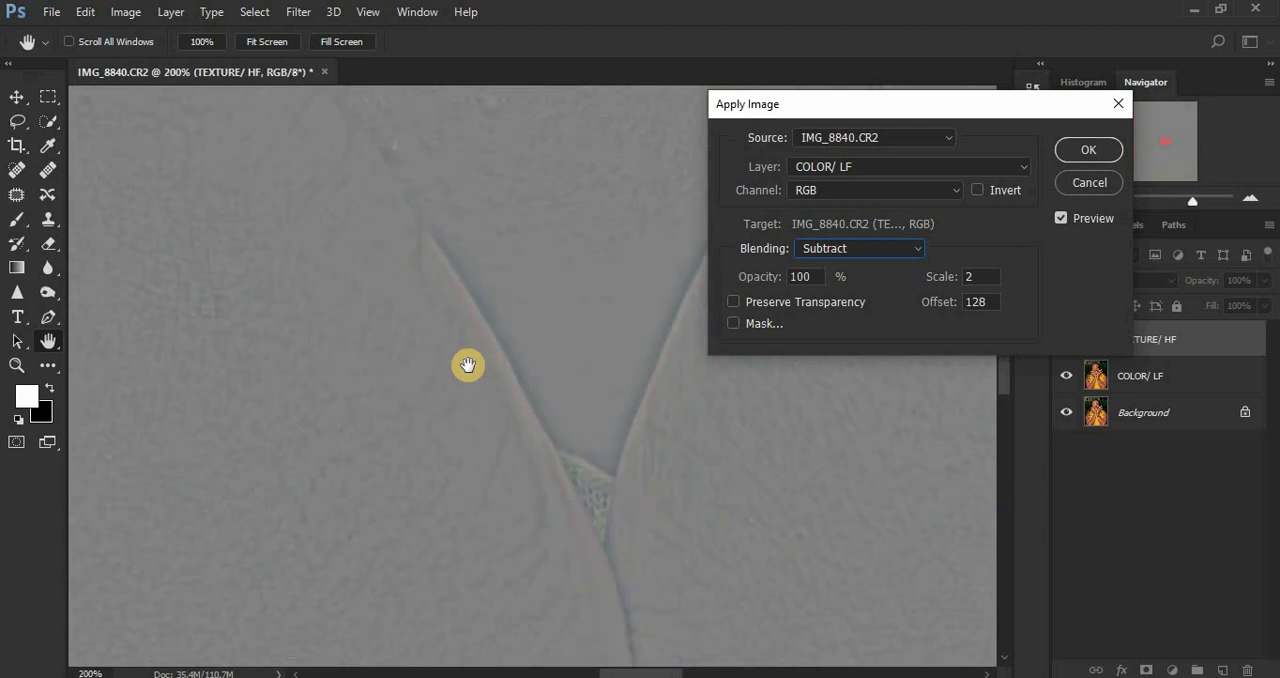
key("ctrl+minus")
key("ctrl+minus")
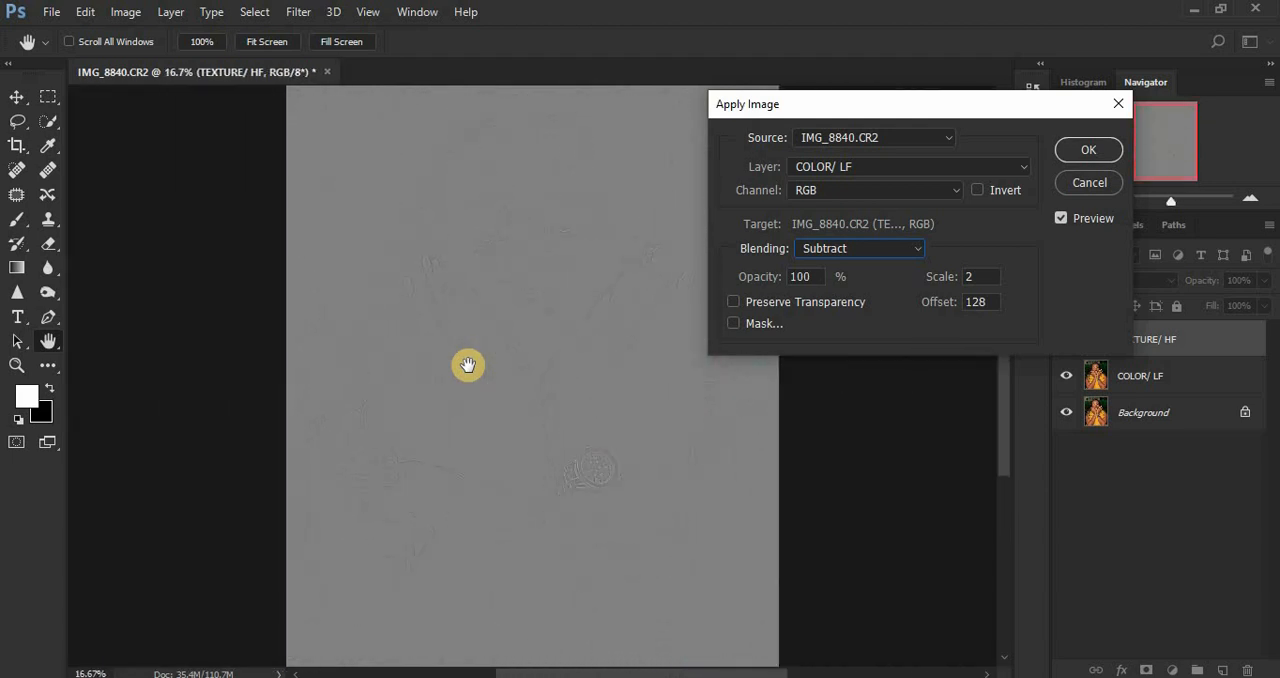
Step: Confirm Apply Image on the TEXTURE/ HF layer and set that layer's blend mode to Linear Light
left_click(1082, 148)
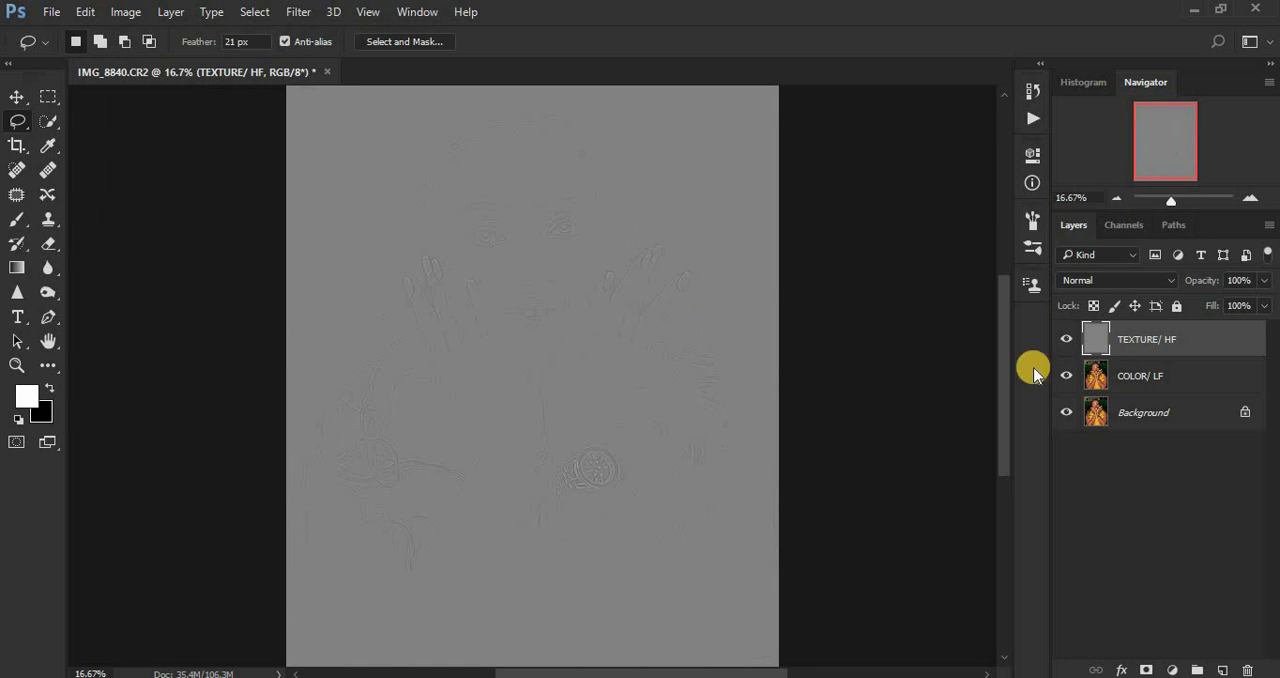
left_click(1102, 283)
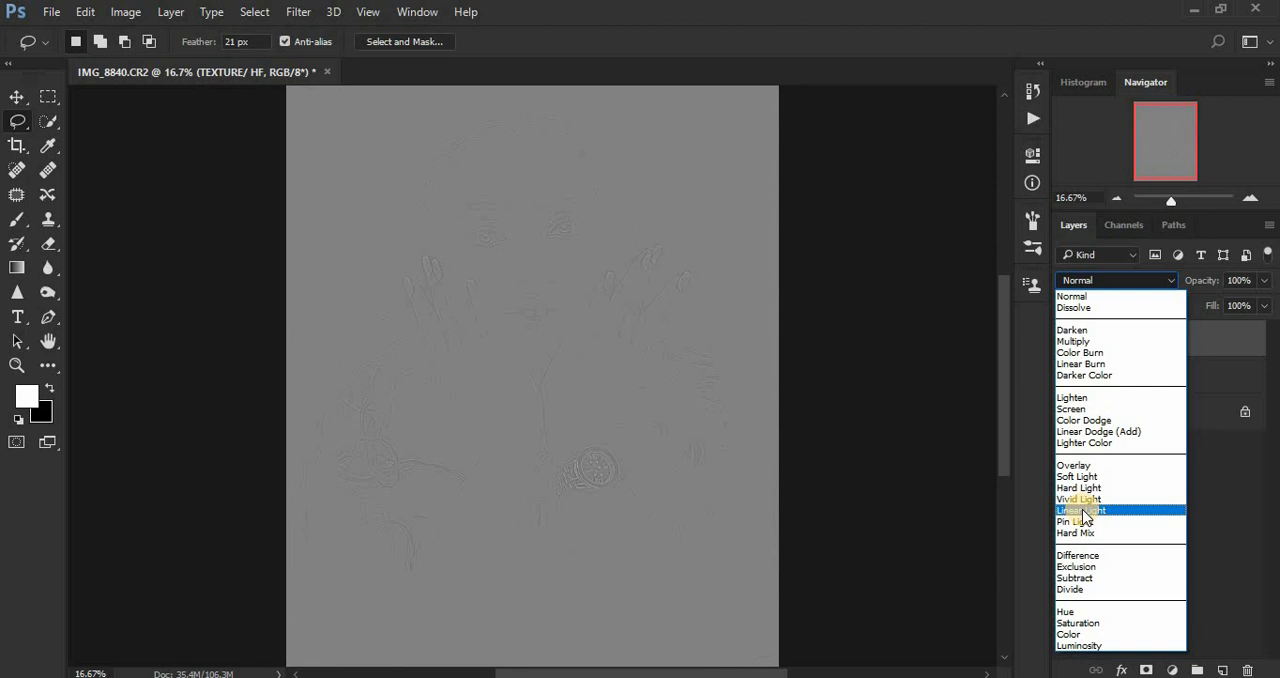
left_click(1082, 511)
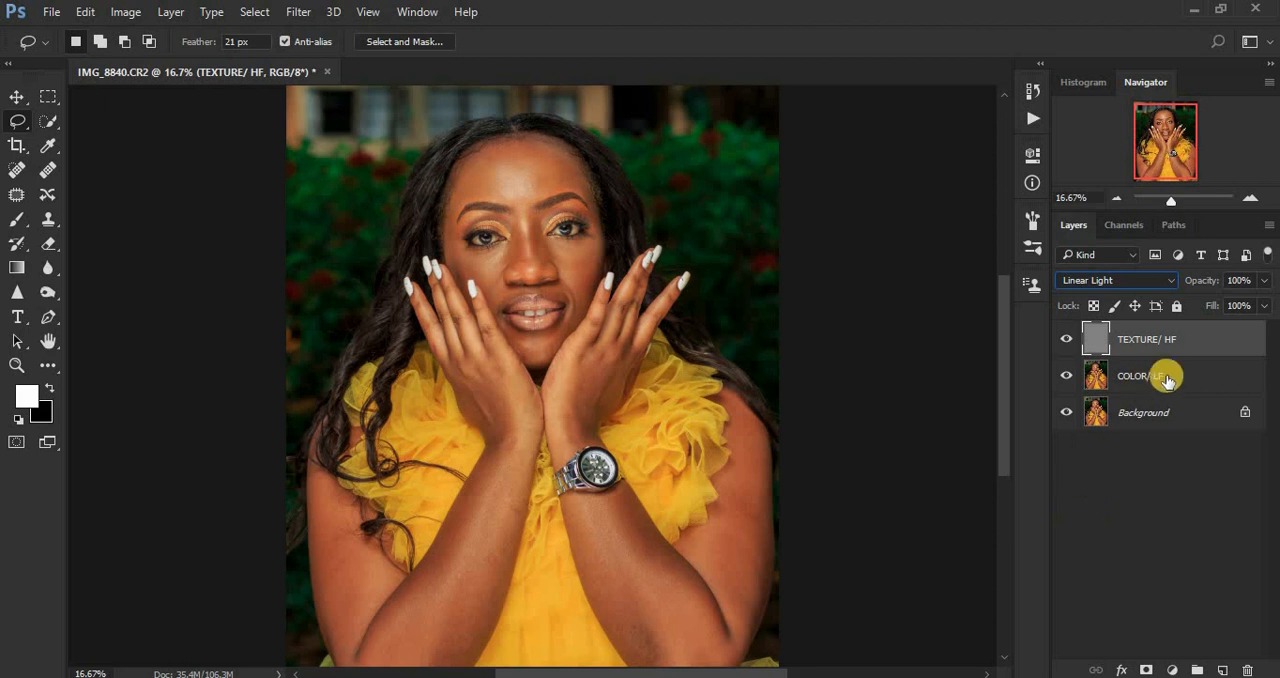
Step: Group the TEXTURE/ HF and COLOR/ LF layers and name the group FREQUENCY SEP
left_click(1199, 339)
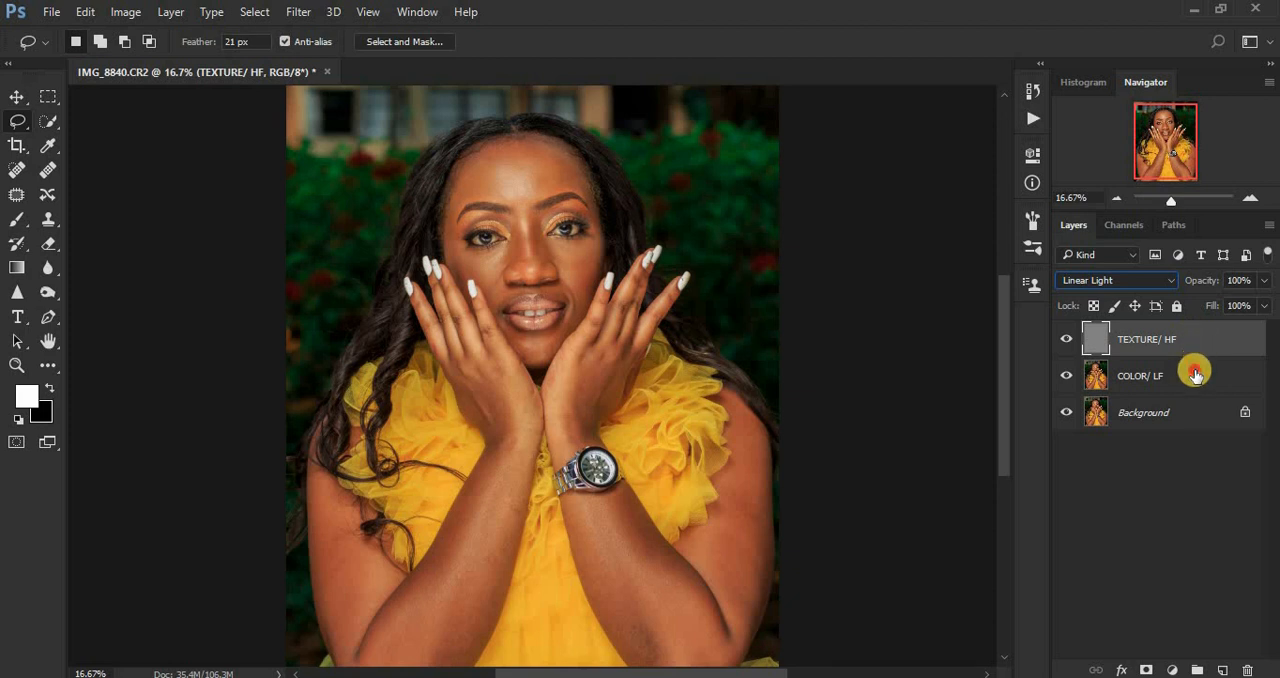
left_click(1196, 374, "shift")
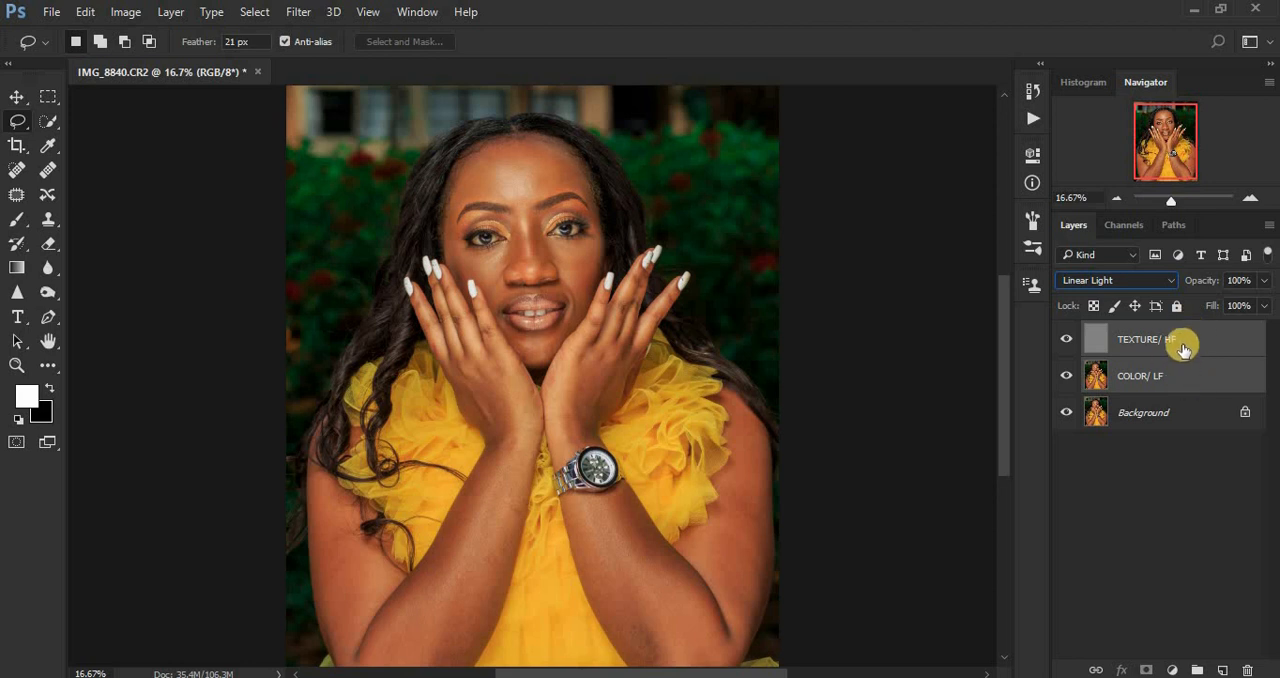
left_click_drag(1183, 347, 1197, 668)
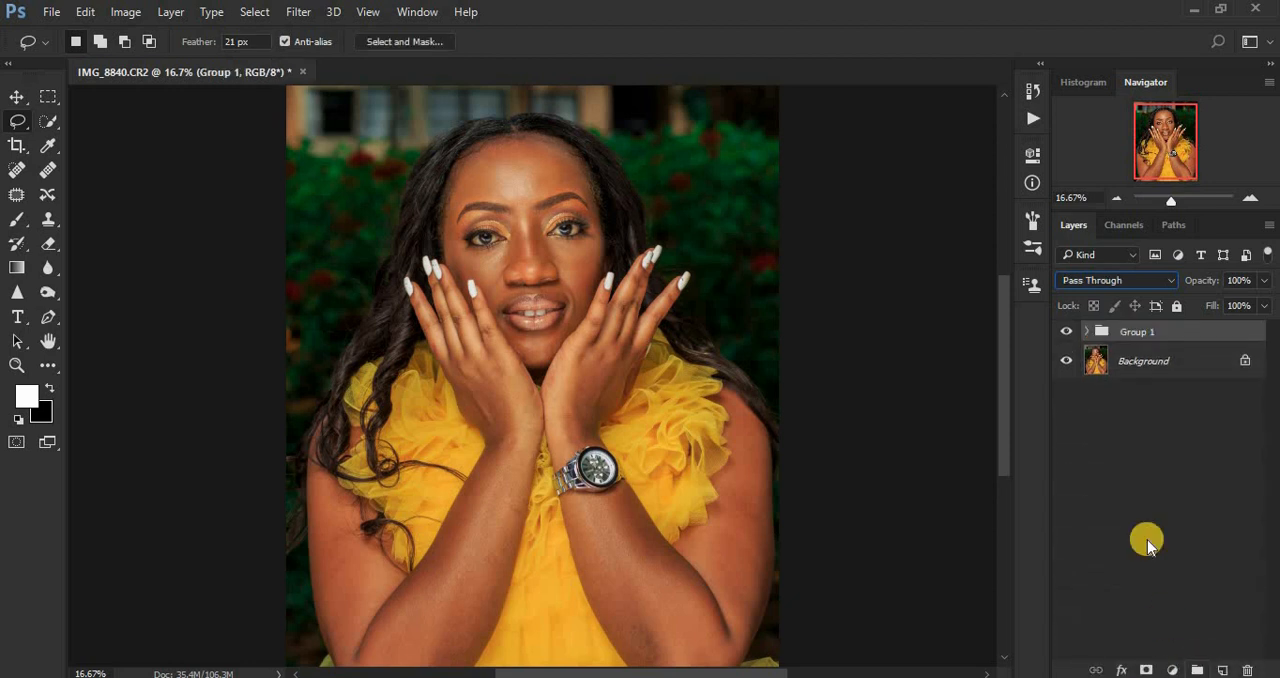
double_click(1136, 332)
type("F")
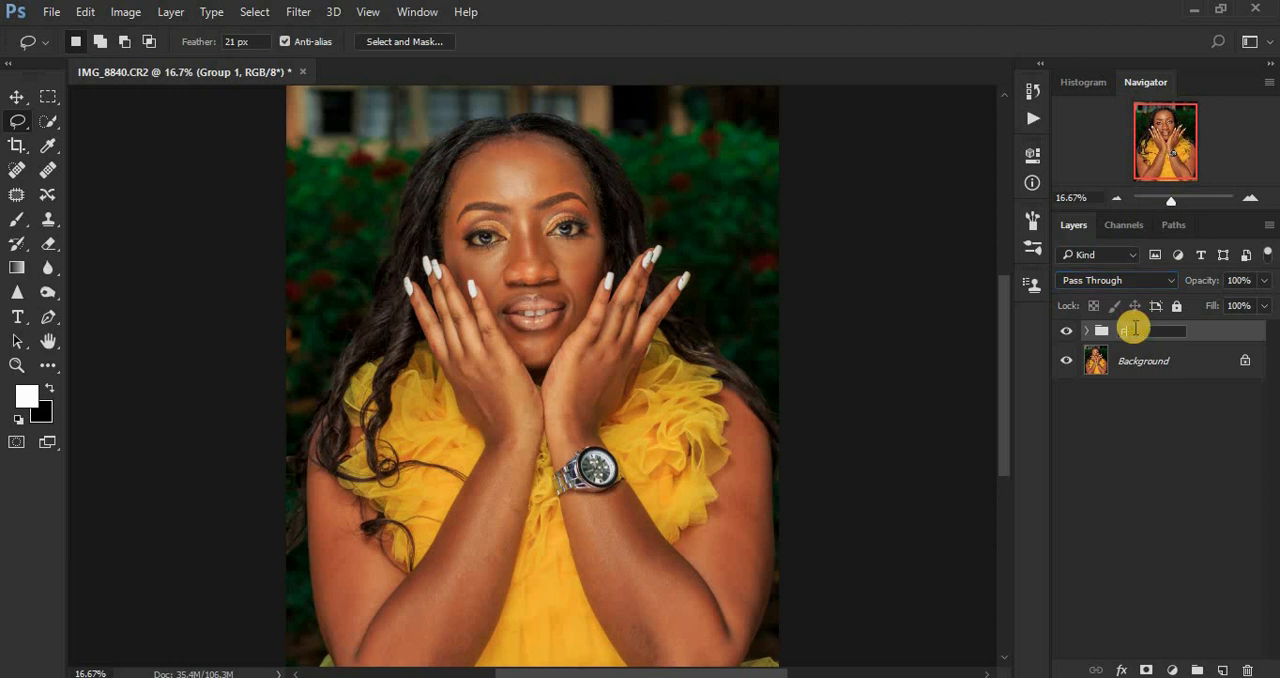
type("REQUENCY SEP")
key("Return")
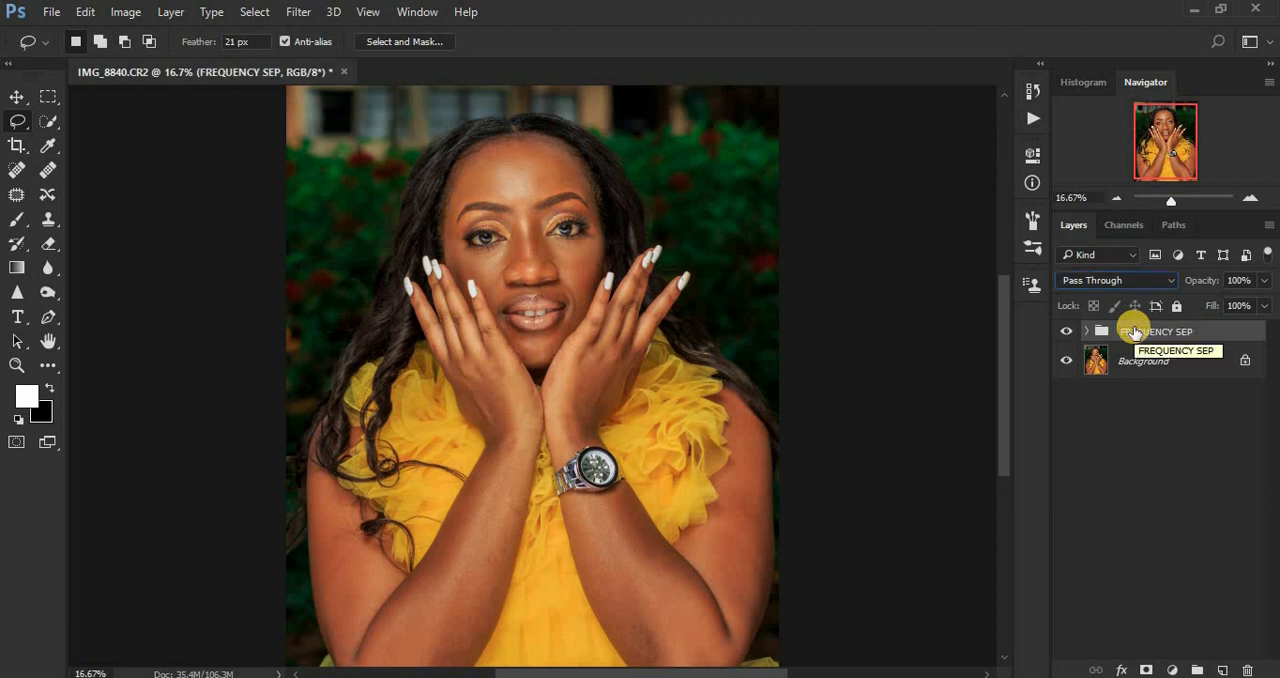
Step: Expand the FREQUENCY SEP group and bring the whole face into view at 33.33% zoom
left_click(1086, 331)
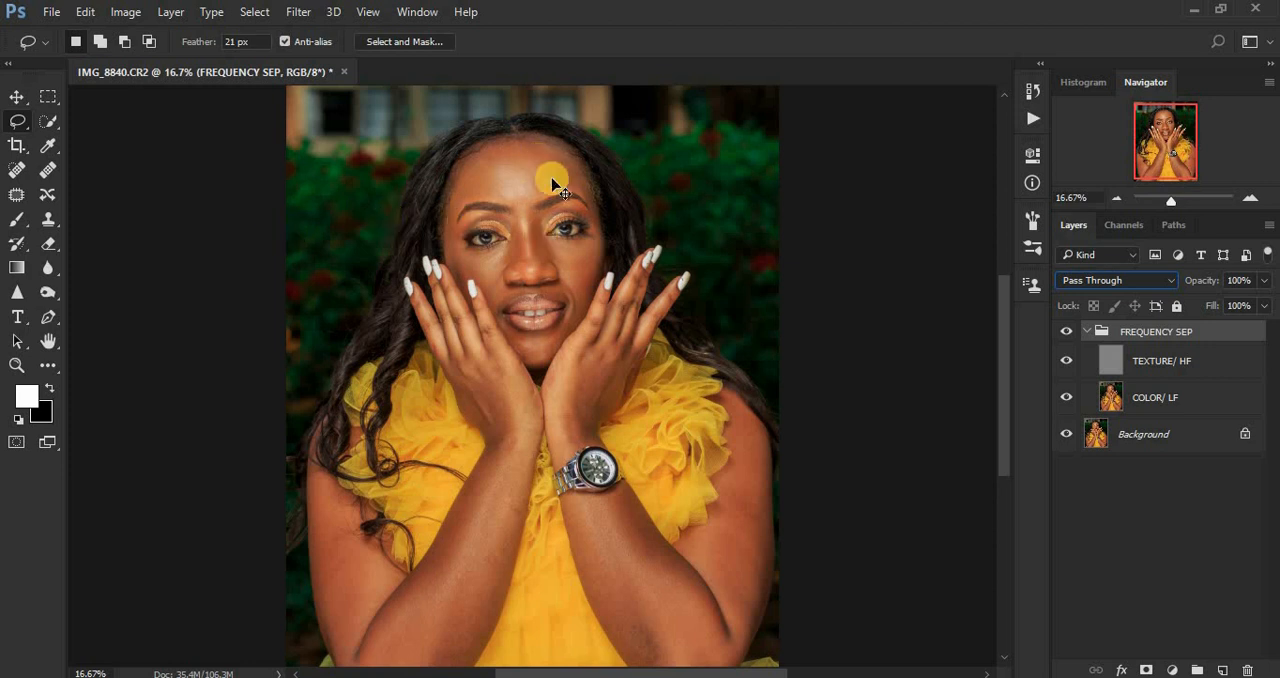
key("ctrl+plus")
key("ctrl+plus")
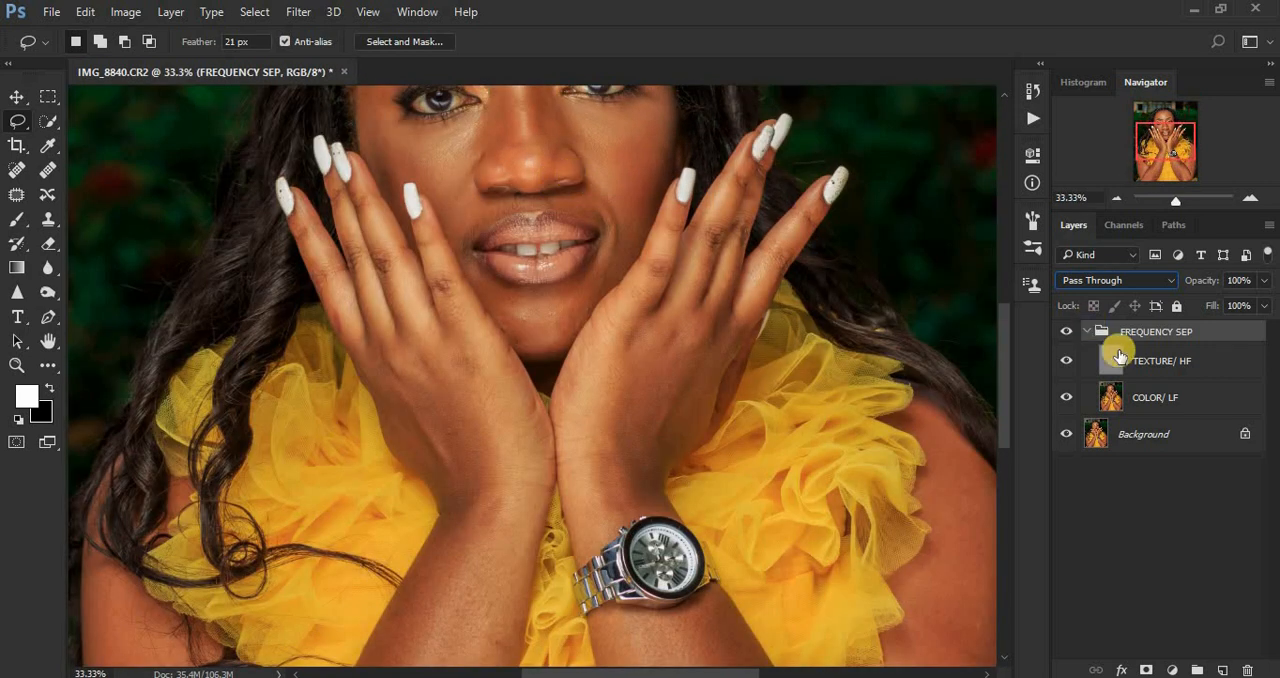
left_click_drag(1005, 372, 1006, 320)
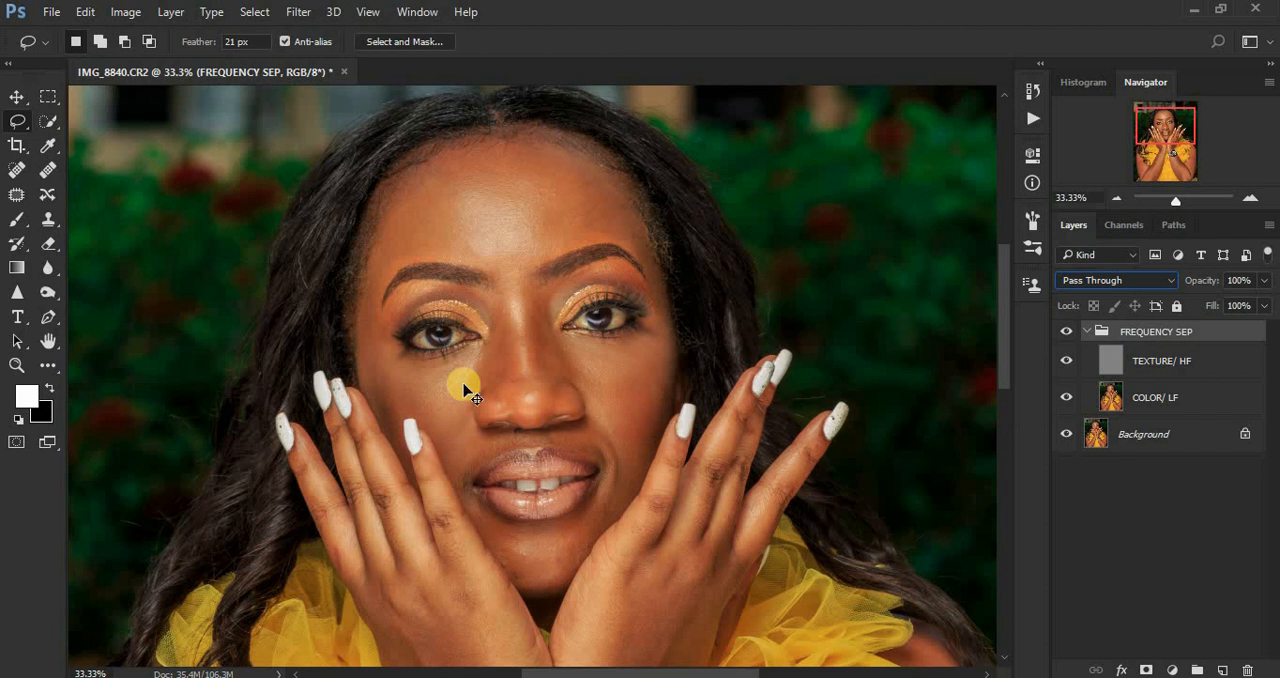
Step: Add a Black & White adjustment layer above TEXTURE/ HF inside the FREQUENCY SEP group and set its Reds to -32
scroll(465, 390, "down", 3)
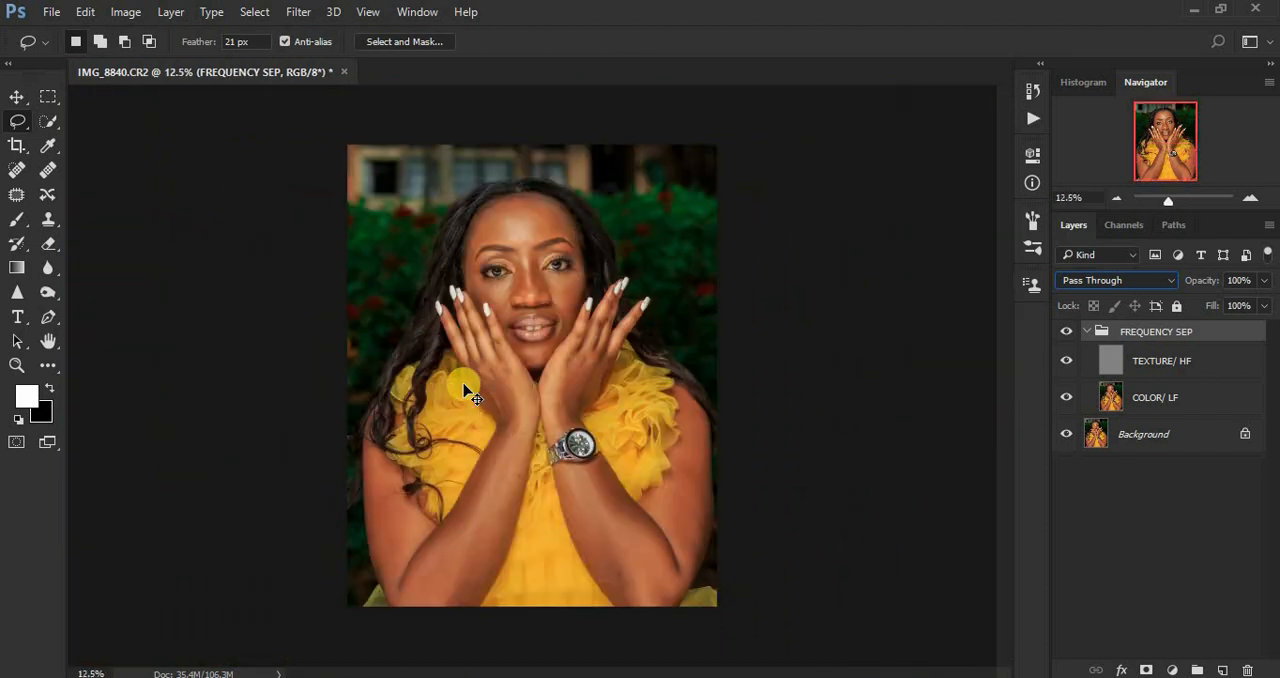
scroll(465, 389, "up", 1)
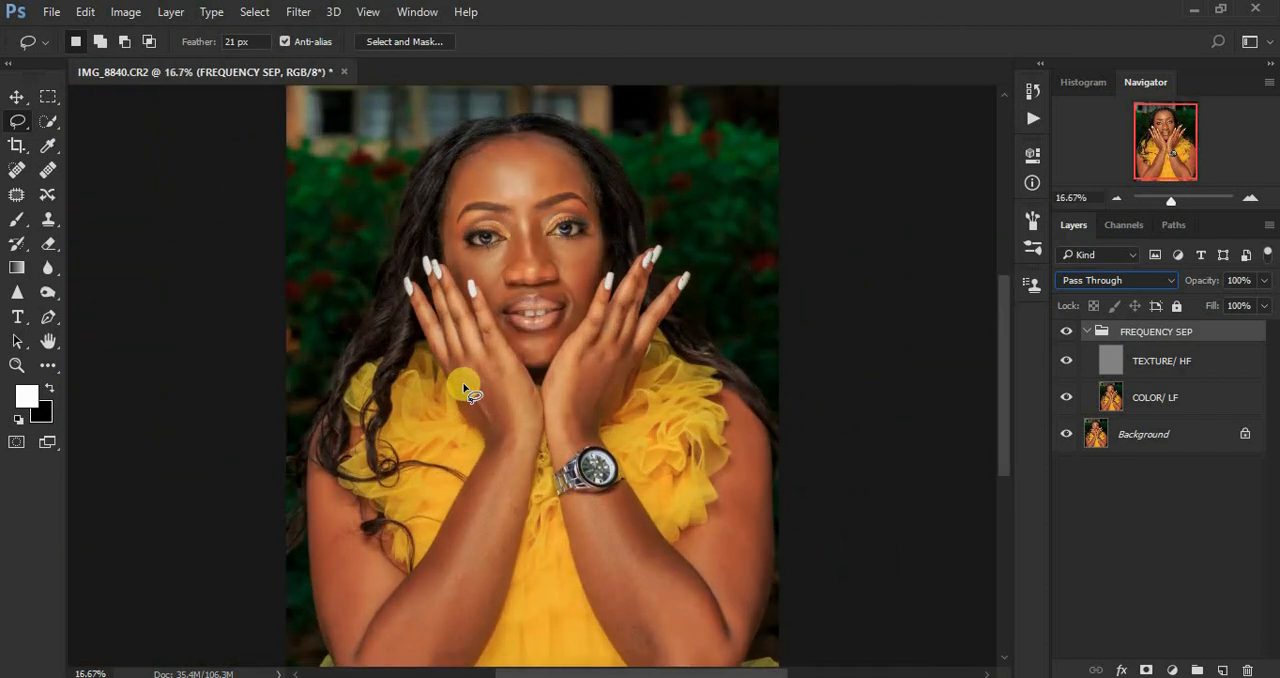
left_click(1158, 370)
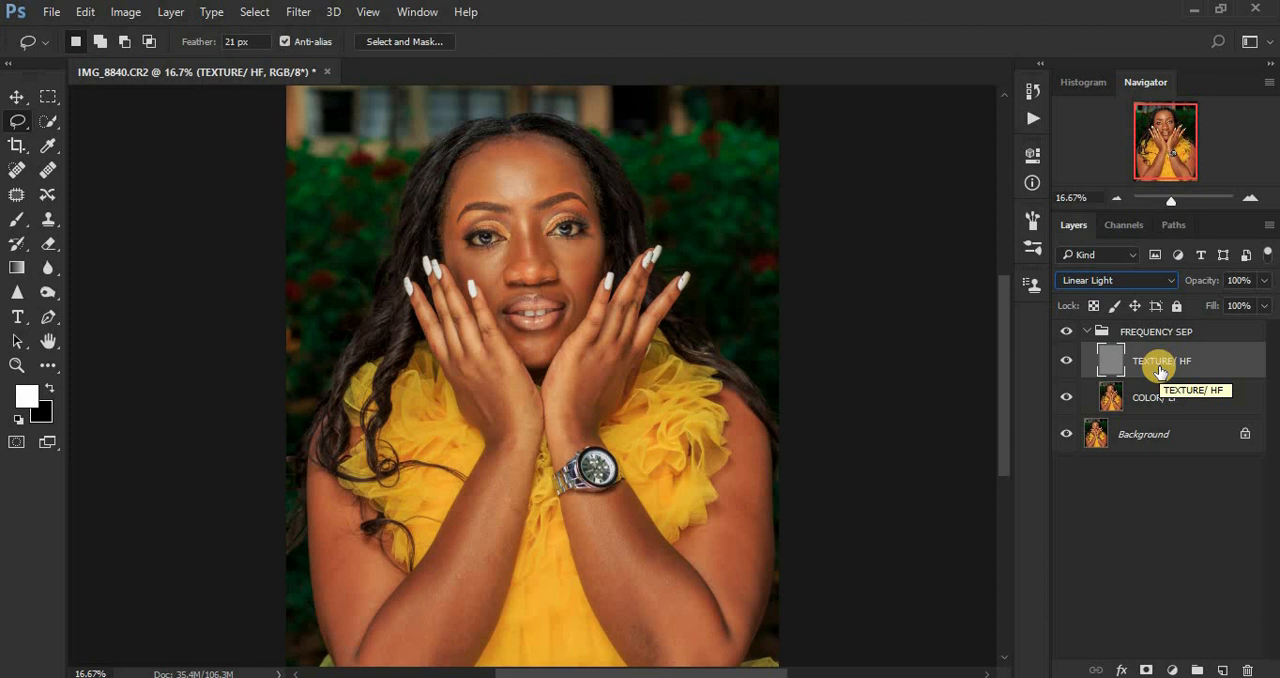
left_click(1172, 667)
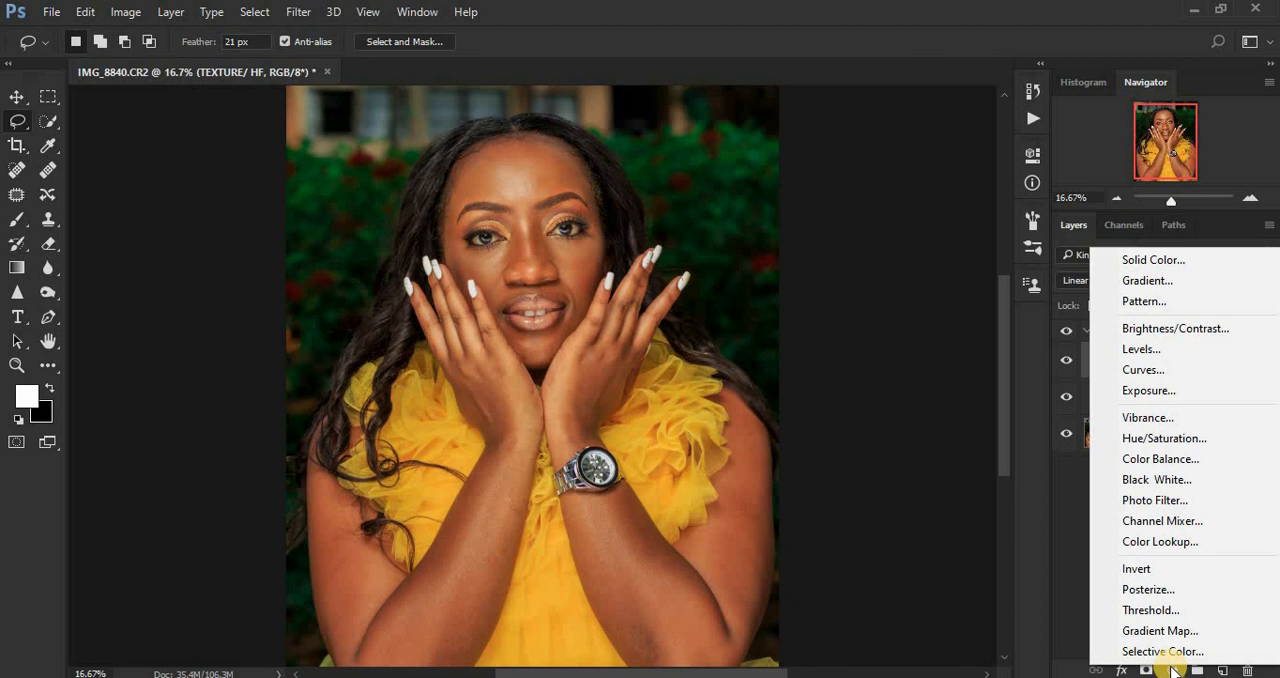
left_click(1163, 480)
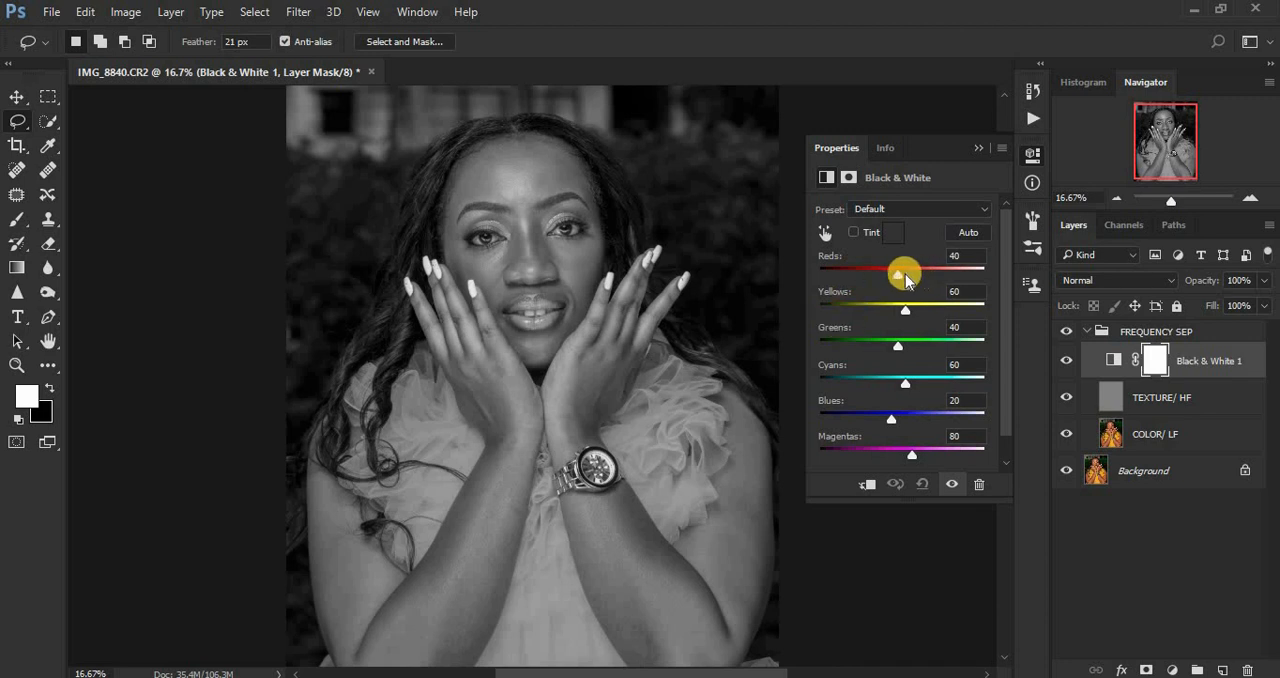
left_click_drag(898, 279, 875, 280)
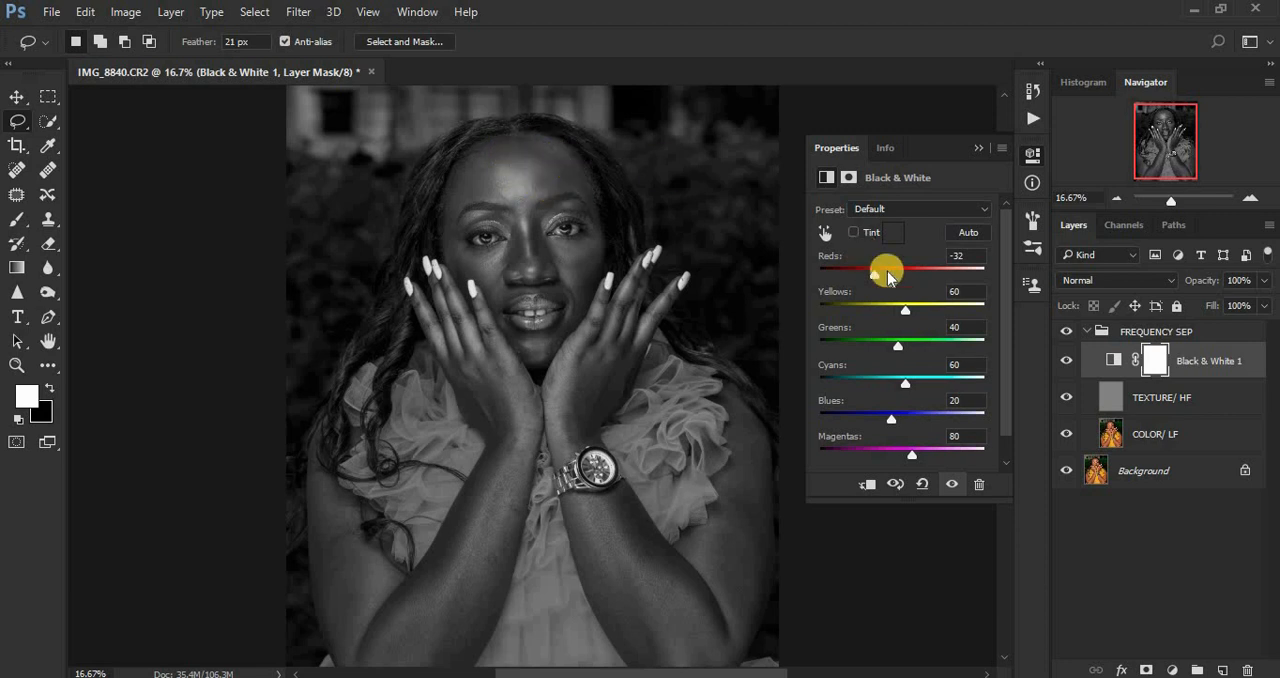
left_click(978, 148)
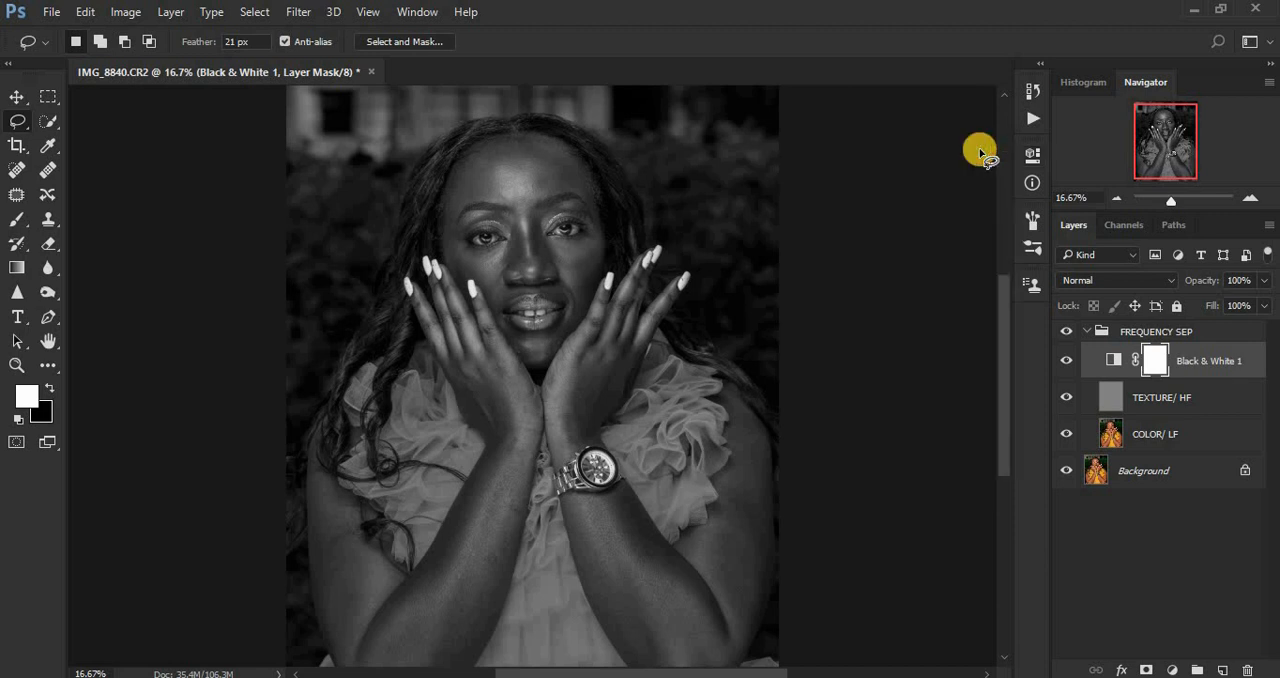
Step: Select the COLOR/ LF layer and activate the Mixer Brush tool
left_click(1150, 444)
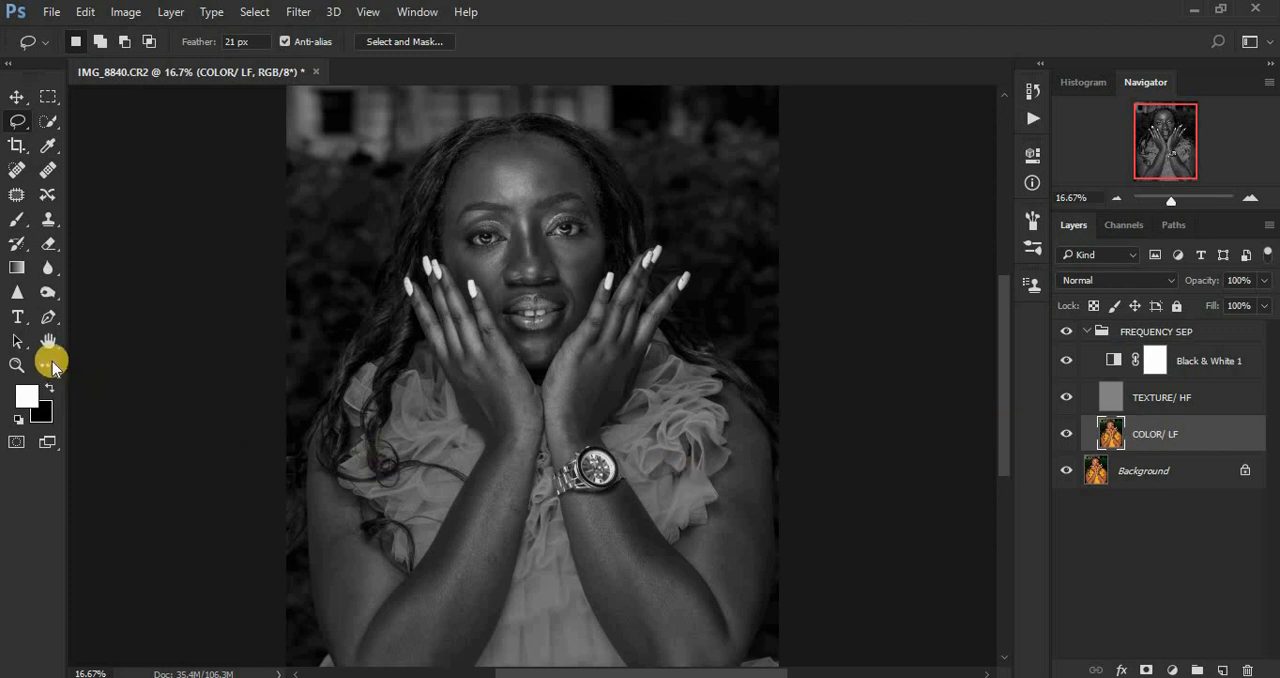
left_click(14, 228)
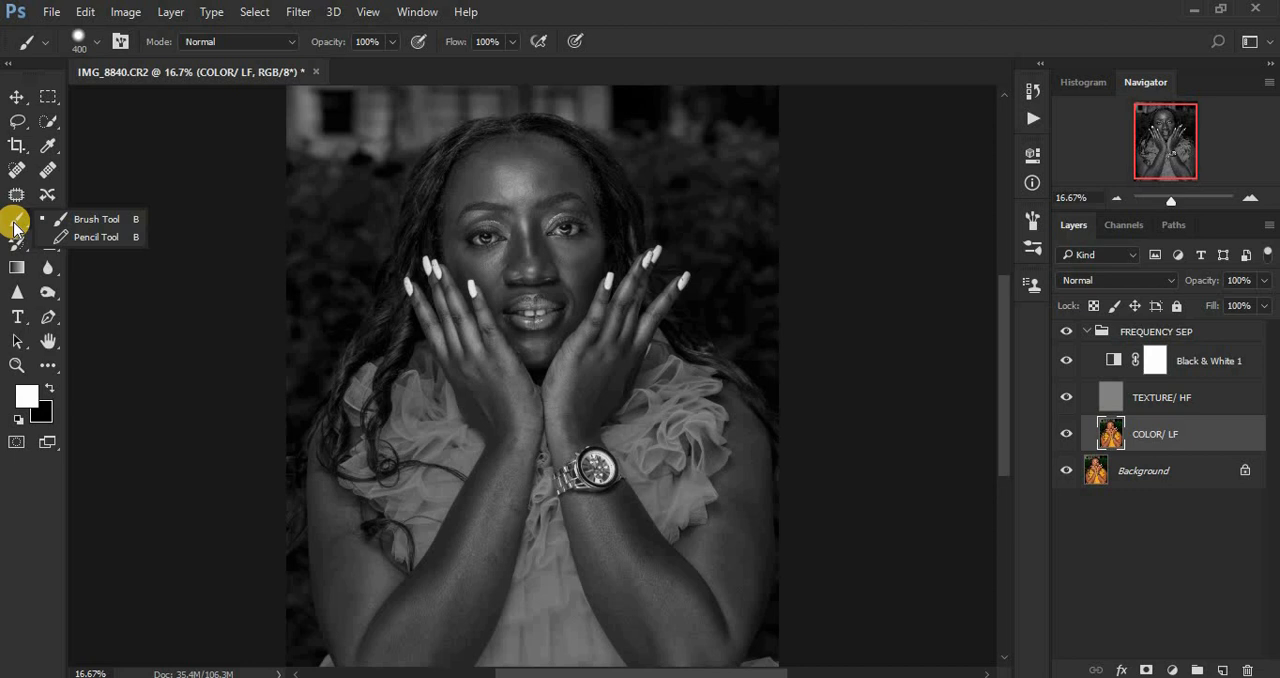
left_click(14, 228)
left_click(47, 368)
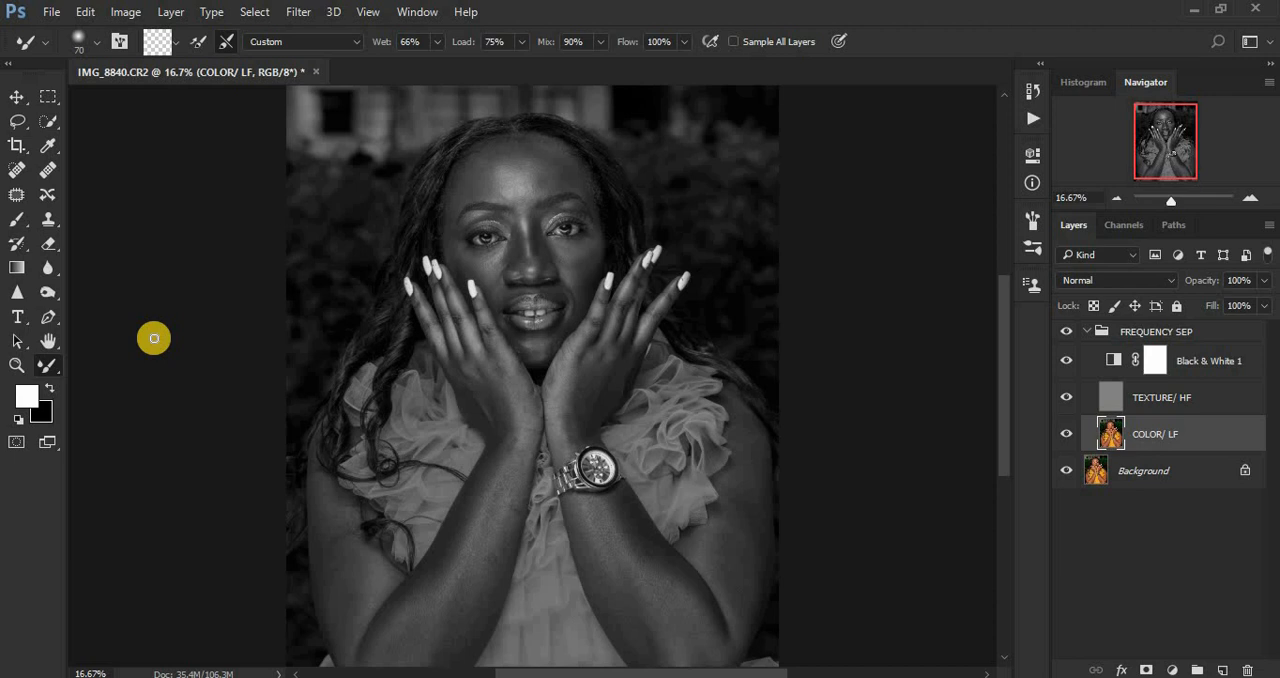
Step: Clean the mixer brush of any loaded paint and set its Wet value to 9%
left_click(175, 46)
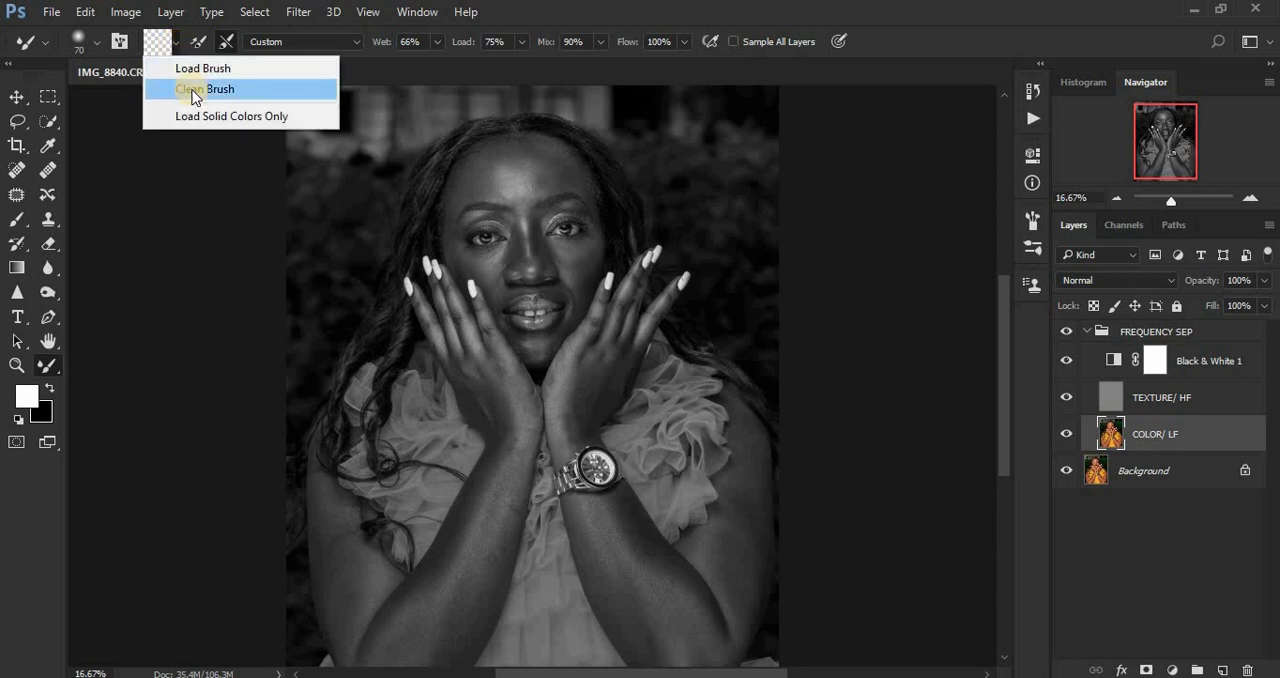
left_click(193, 89)
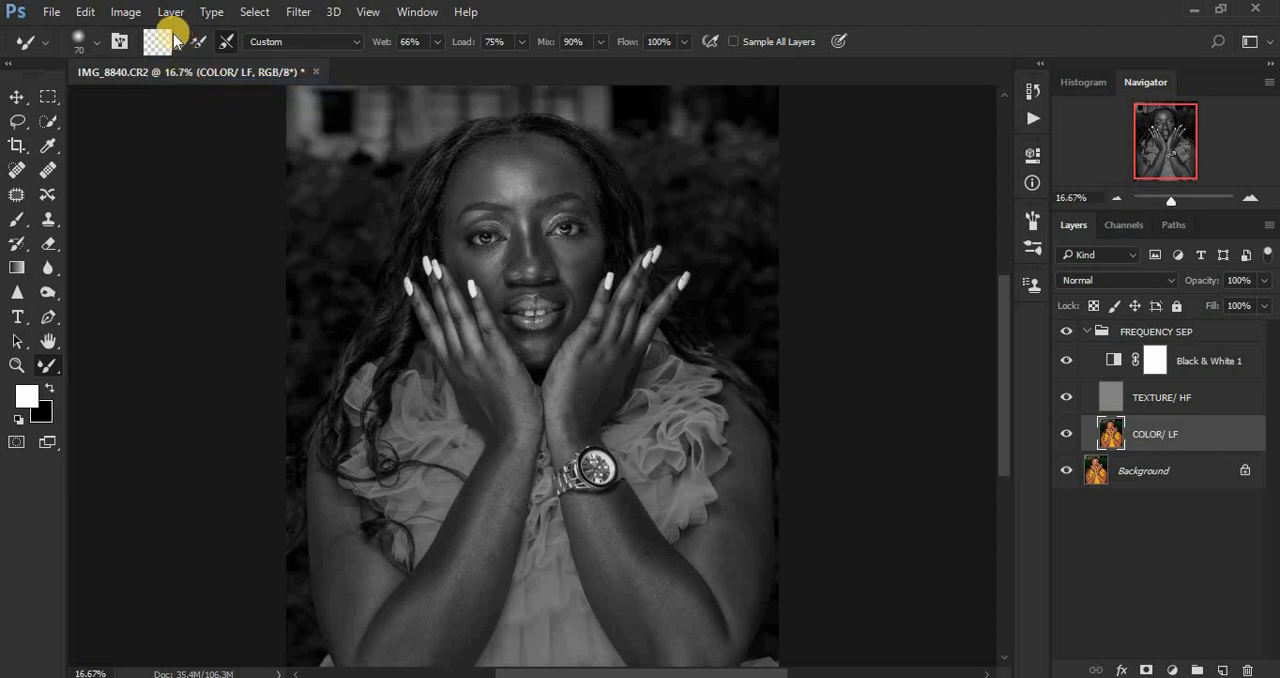
left_click(175, 48)
left_click(180, 89)
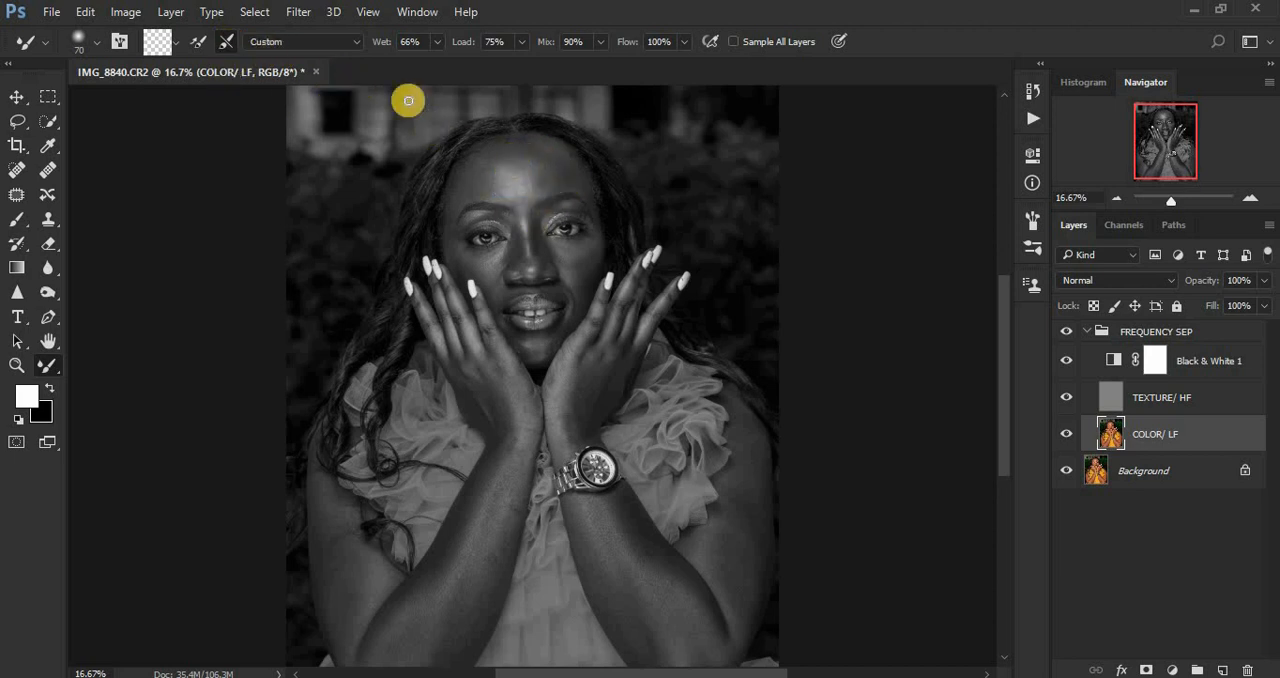
left_click(438, 41)
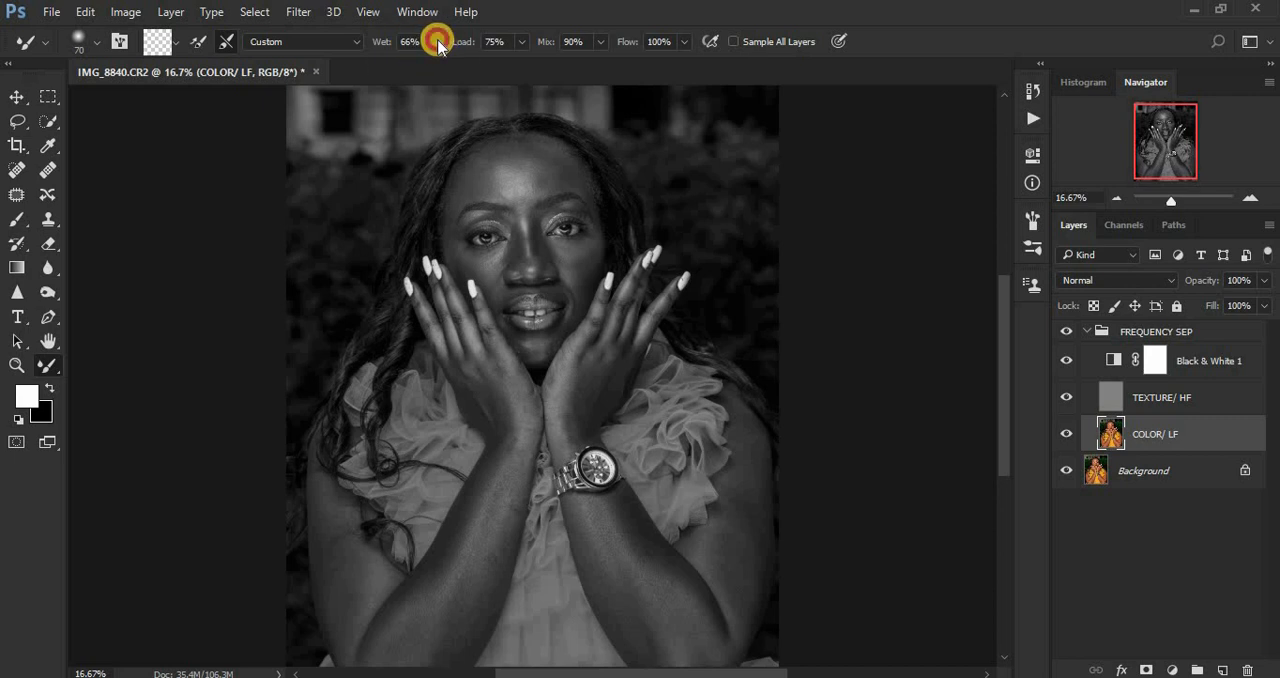
left_click_drag(438, 41, 386, 57)
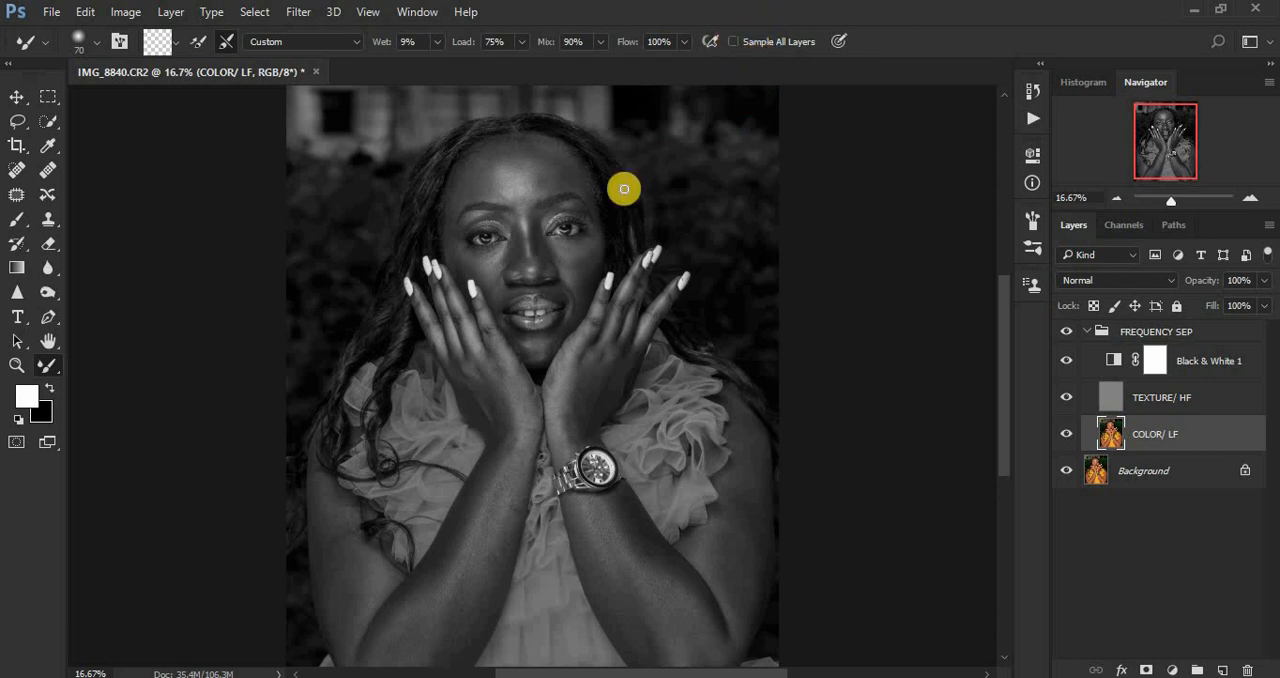
Step: Blend the uneven tones across the forehead on COLOR/ LF with the Mixer Brush, using sizes of 175 and 100
key("ctrl+plus")
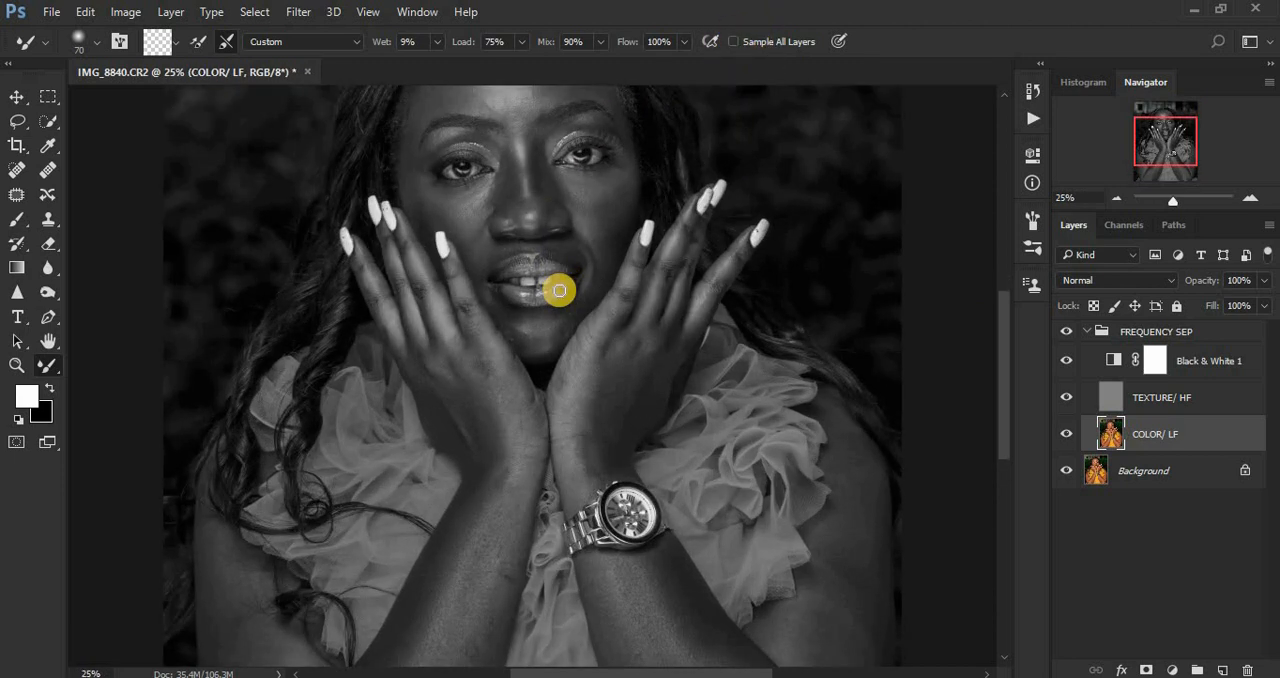
left_click_drag(1003, 418, 1000, 372)
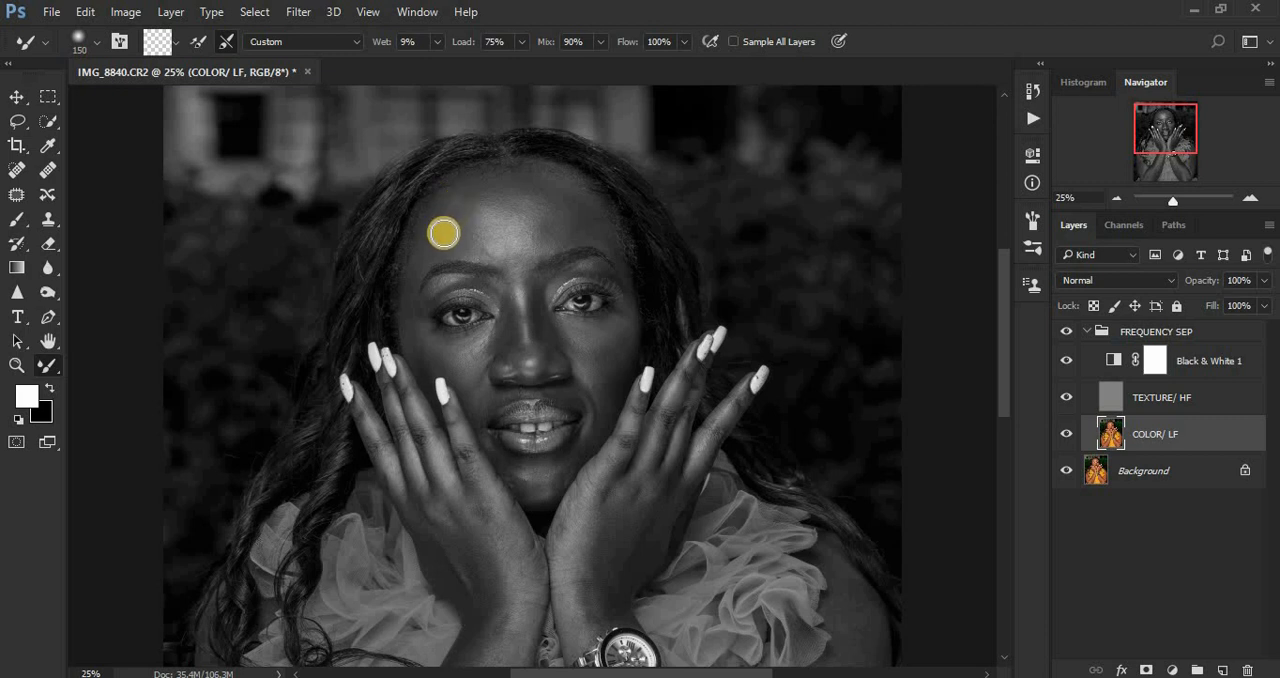
mouse_move(443, 217)
left_mouse_down()
mouse_move(483, 179)
mouse_move(467, 194)
mouse_move(511, 179)
mouse_move(463, 190)
mouse_move(448, 235)
mouse_move(416, 256)
mouse_move(468, 245)
mouse_move(454, 242)
mouse_move(500, 184)
left_mouse_up()
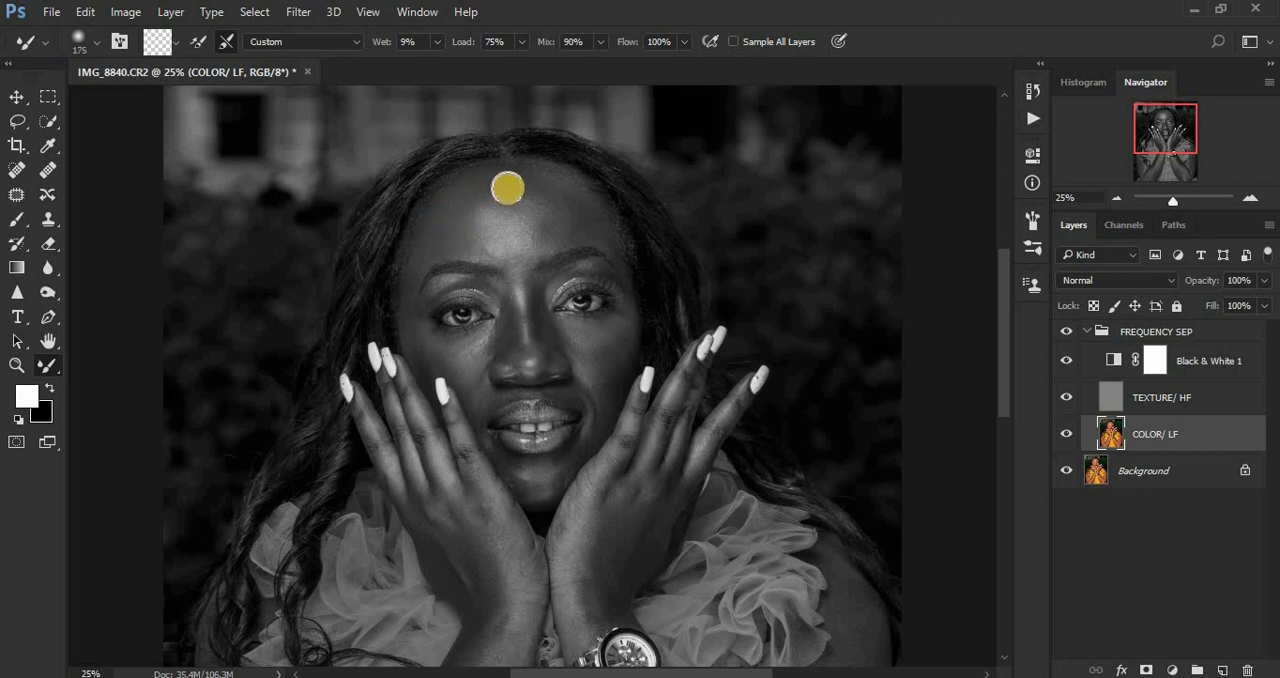
mouse_move(551, 191)
left_mouse_down()
mouse_move(559, 207)
mouse_move(581, 232)
mouse_move(570, 203)
mouse_move(536, 244)
mouse_move(501, 248)
mouse_move(553, 218)
mouse_move(523, 193)
mouse_move(541, 198)
mouse_move(508, 193)
mouse_move(542, 205)
mouse_move(495, 204)
mouse_move(485, 230)
mouse_move(480, 219)
mouse_move(536, 236)
left_mouse_up()
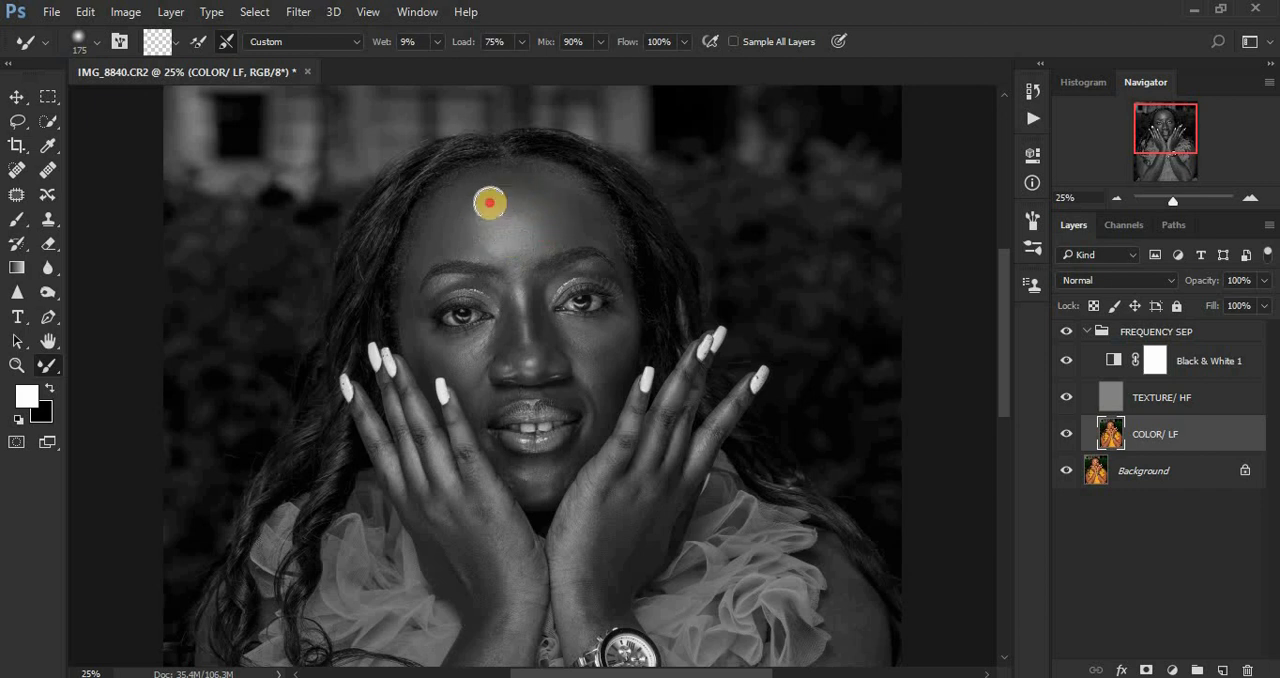
mouse_move(486, 200)
left_mouse_down()
mouse_move(494, 244)
mouse_move(527, 236)
left_mouse_up()
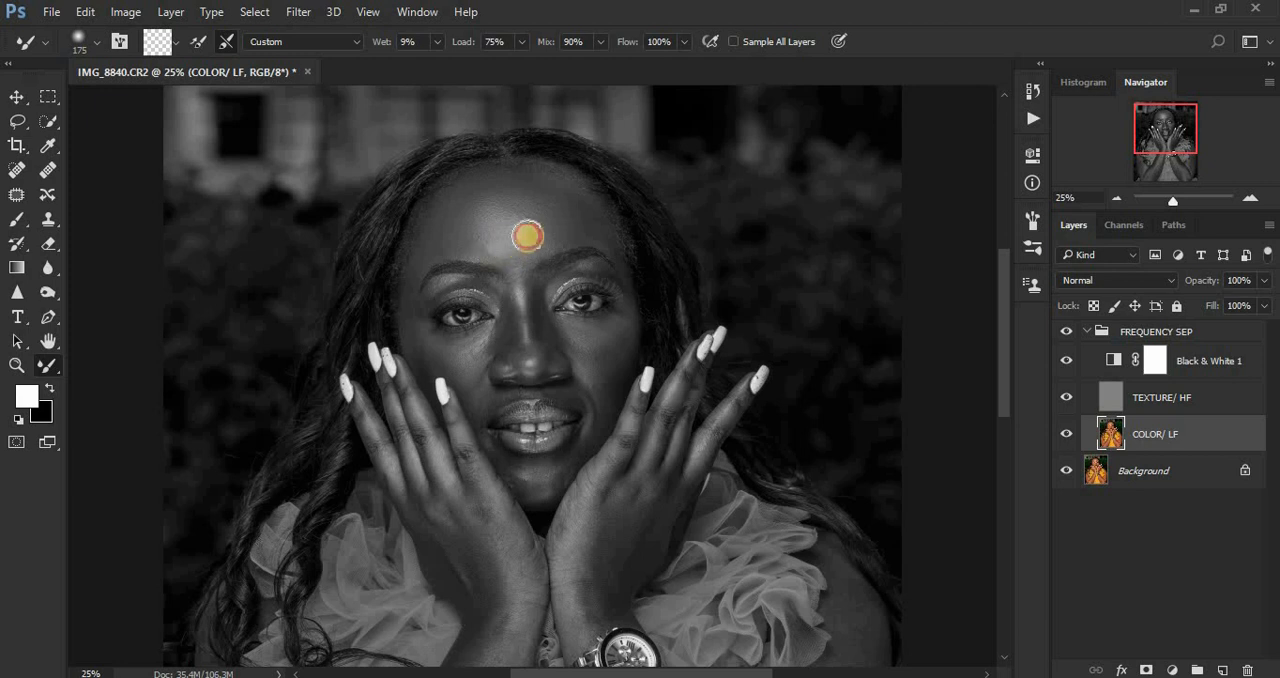
mouse_move(529, 195)
left_mouse_down()
mouse_move(473, 204)
mouse_move(506, 196)
mouse_move(533, 242)
mouse_move(548, 204)
mouse_move(531, 180)
mouse_move(512, 185)
mouse_move(480, 234)
mouse_move(515, 247)
mouse_move(540, 209)
mouse_move(505, 206)
left_mouse_up()
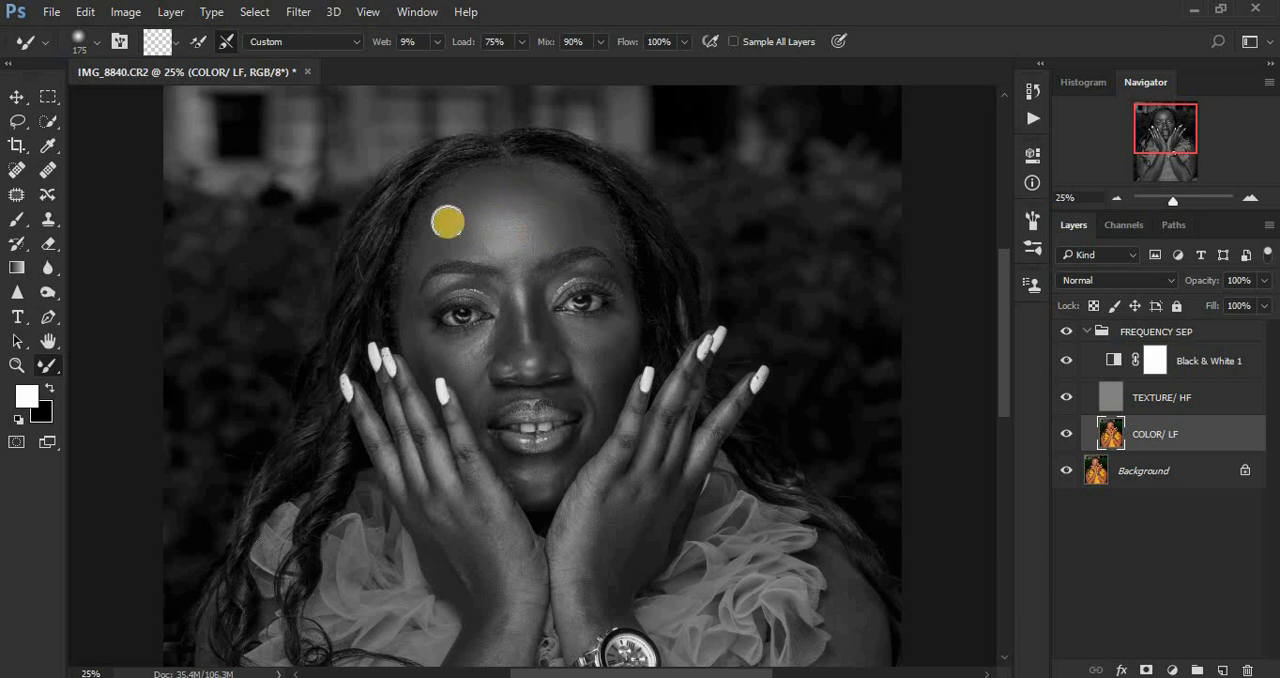
mouse_move(449, 243)
left_mouse_down()
mouse_move(457, 251)
mouse_move(429, 240)
mouse_move(403, 288)
mouse_move(478, 250)
mouse_move(500, 257)
mouse_move(486, 243)
mouse_move(523, 237)
mouse_move(532, 249)
left_mouse_up()
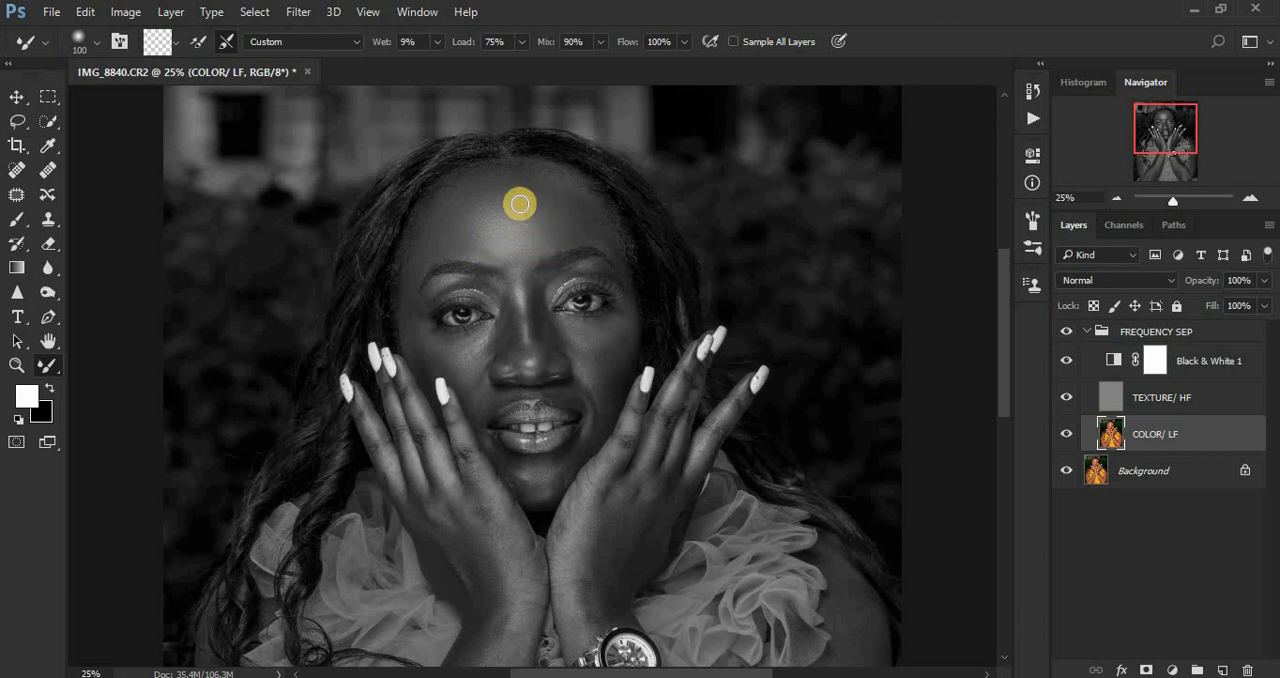
mouse_move(484, 206)
left_mouse_down()
mouse_move(517, 209)
mouse_move(562, 180)
left_mouse_up()
mouse_move(541, 171)
left_mouse_down()
mouse_move(592, 213)
mouse_move(593, 227)
mouse_move(565, 233)
mouse_move(605, 237)
mouse_move(620, 258)
mouse_move(590, 235)
mouse_move(506, 244)
mouse_move(521, 262)
mouse_move(461, 230)
left_mouse_up()
mouse_move(486, 187)
left_mouse_down()
mouse_move(454, 219)
mouse_move(460, 206)
mouse_move(447, 210)
mouse_move(420, 263)
left_mouse_up()
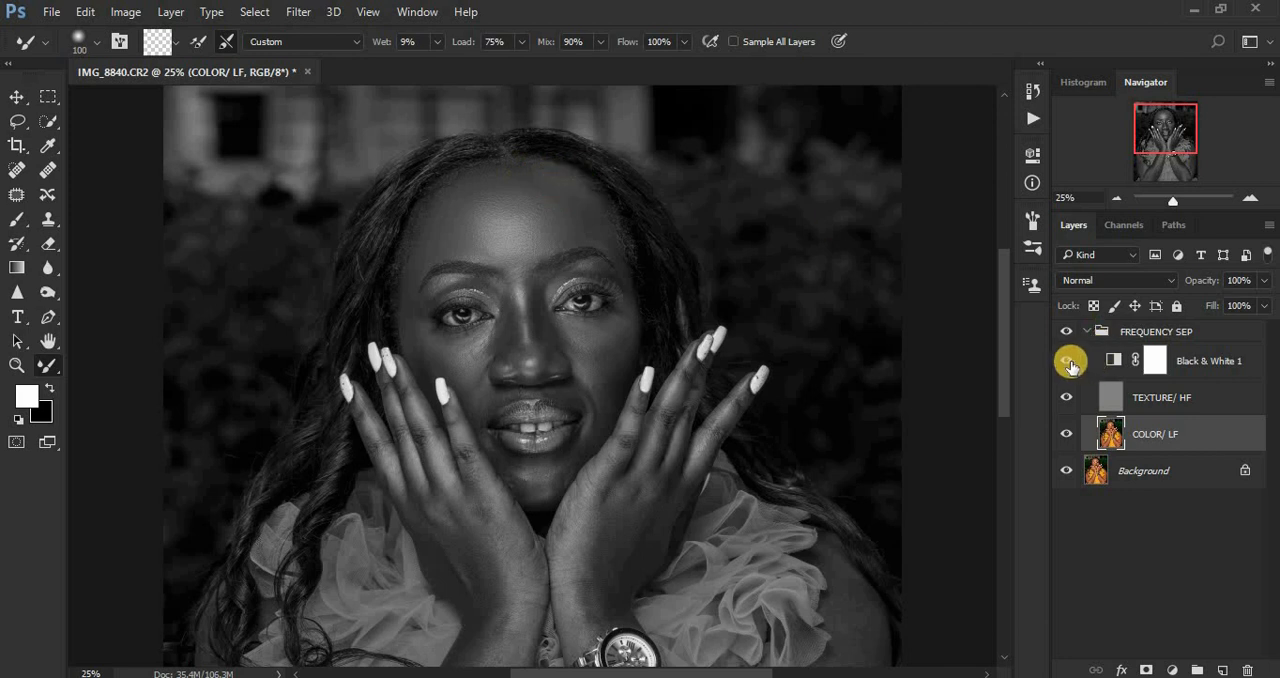
Step: Compare the forehead in colour with and without the FREQUENCY SEP group, and restore the Black & White 1 view
left_click(1066, 362)
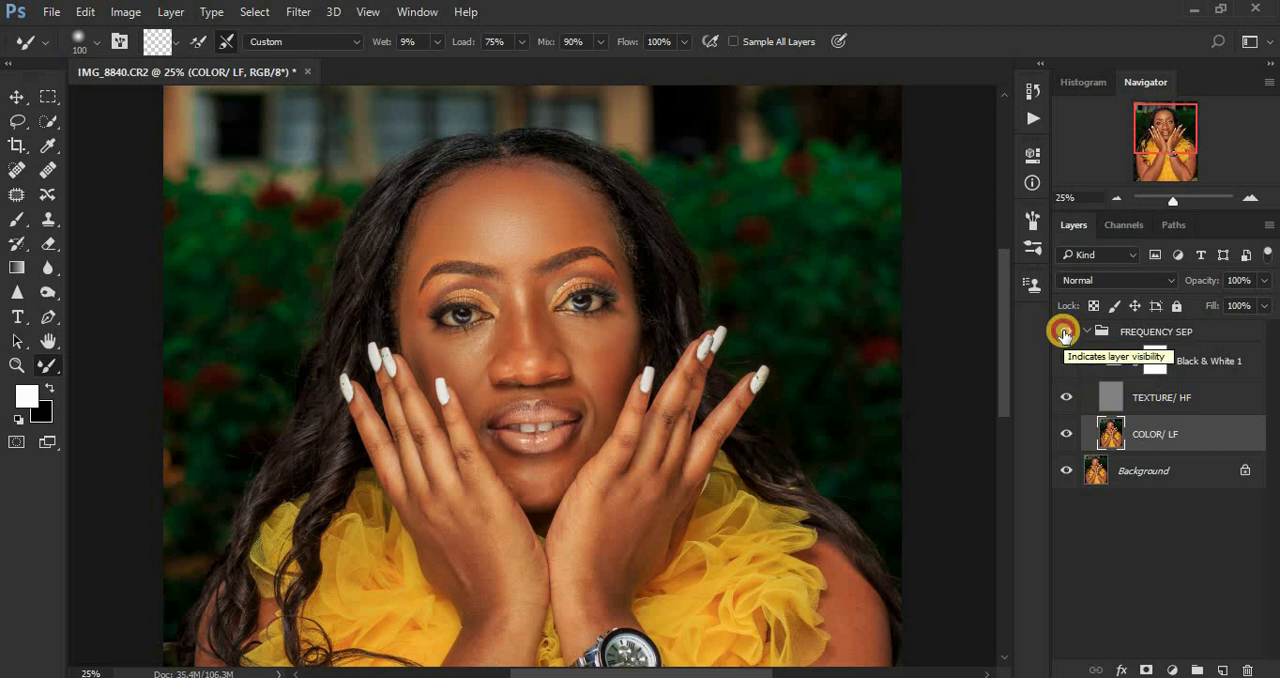
left_click(1064, 333)
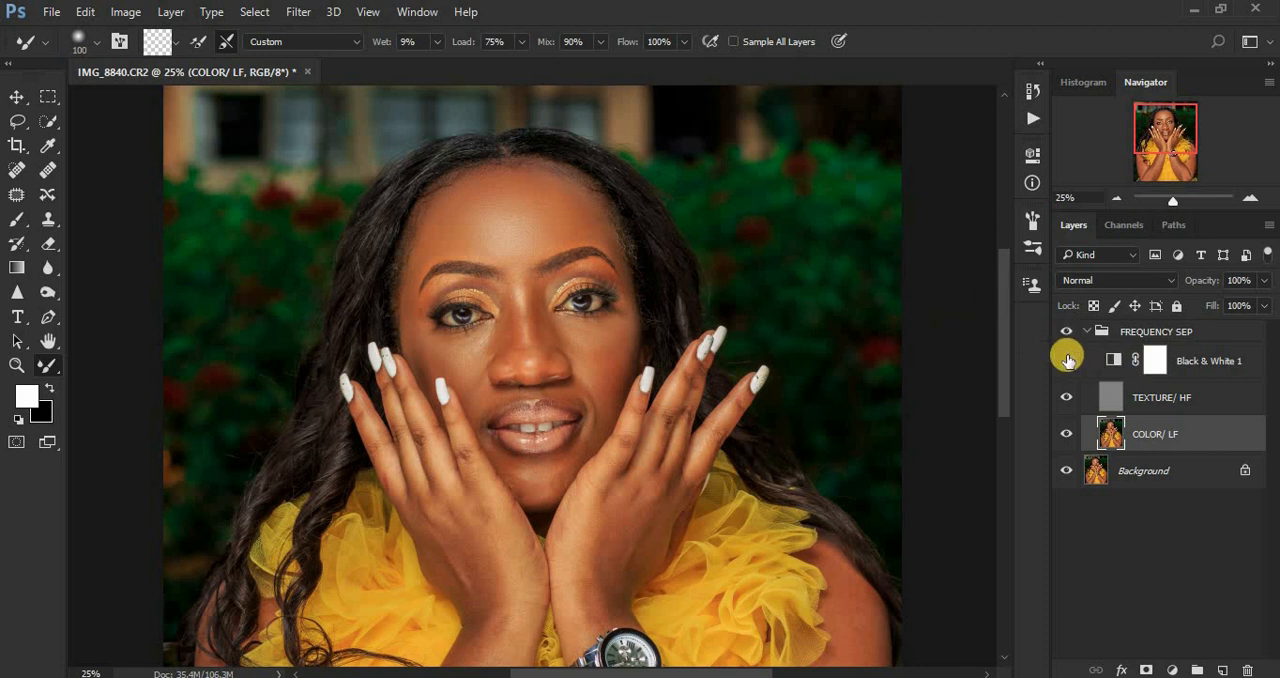
left_click(1066, 360)
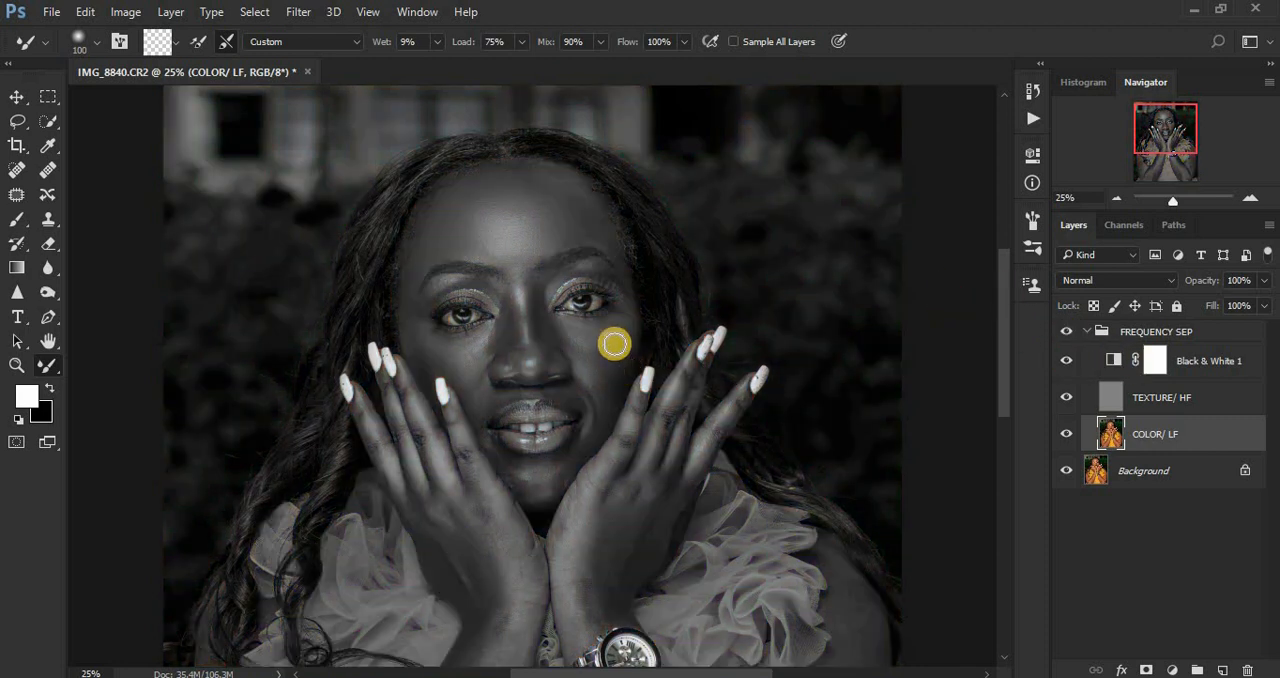
Step: Smooth the tones under both eyes and on the upper cheeks with the Mixer Brush enlarged to size 125
left_click_drag(606, 339, 589, 377)
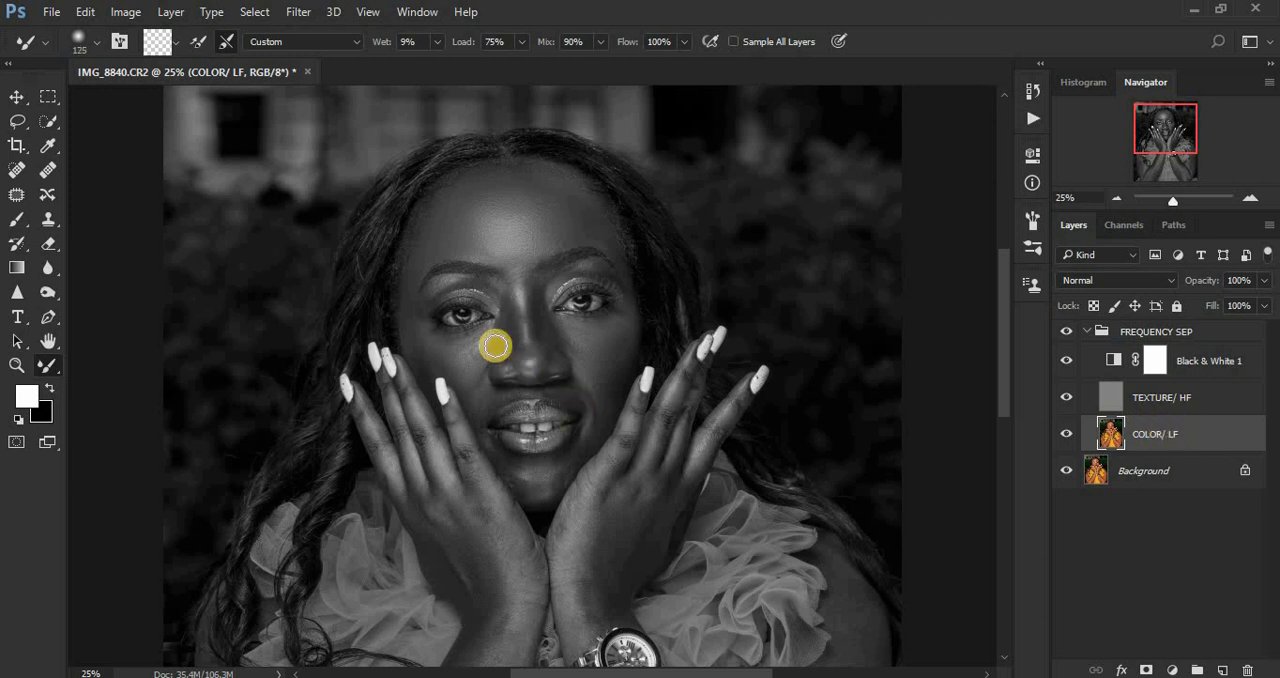
mouse_move(437, 337)
left_mouse_down()
mouse_move(423, 354)
mouse_move(406, 314)
mouse_move(469, 366)
mouse_move(480, 334)
mouse_move(471, 361)
mouse_move(449, 340)
mouse_move(476, 345)
left_mouse_up()
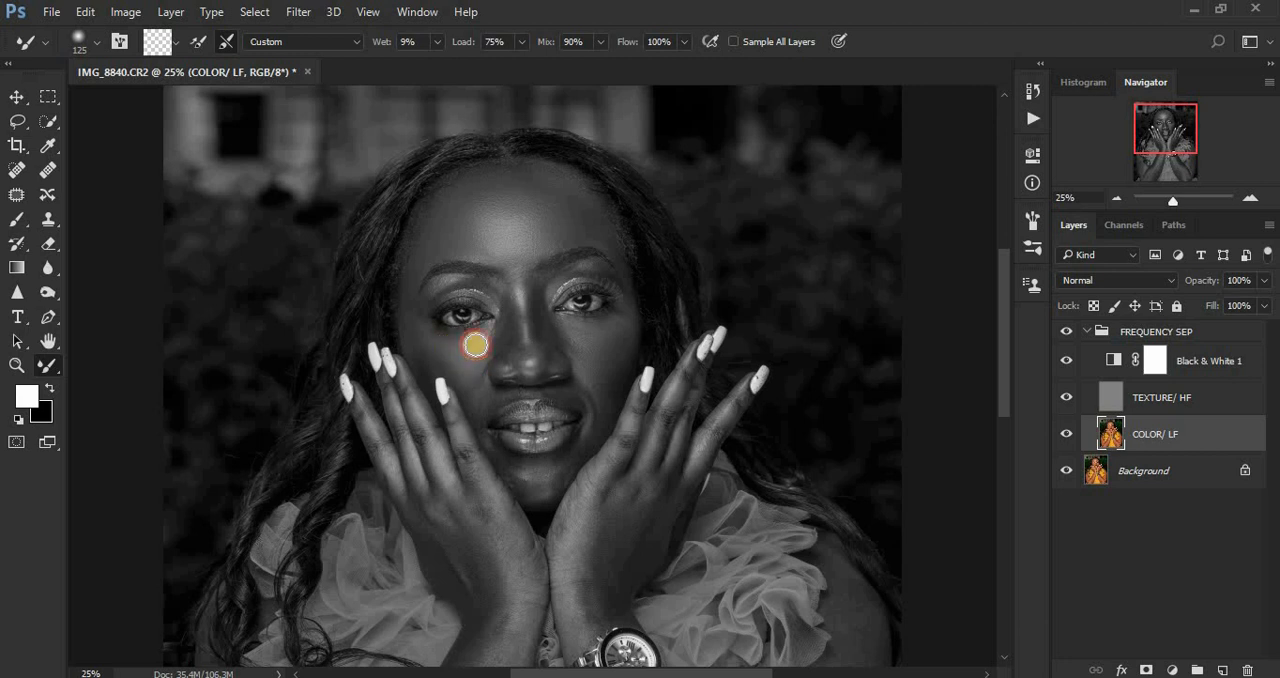
mouse_move(608, 334)
left_mouse_down()
mouse_move(574, 331)
mouse_move(617, 311)
mouse_move(597, 343)
mouse_move(626, 329)
mouse_move(609, 369)
mouse_move(634, 326)
mouse_move(617, 371)
mouse_move(598, 387)
mouse_move(623, 343)
mouse_move(558, 430)
mouse_move(617, 322)
mouse_move(607, 338)
left_mouse_up()
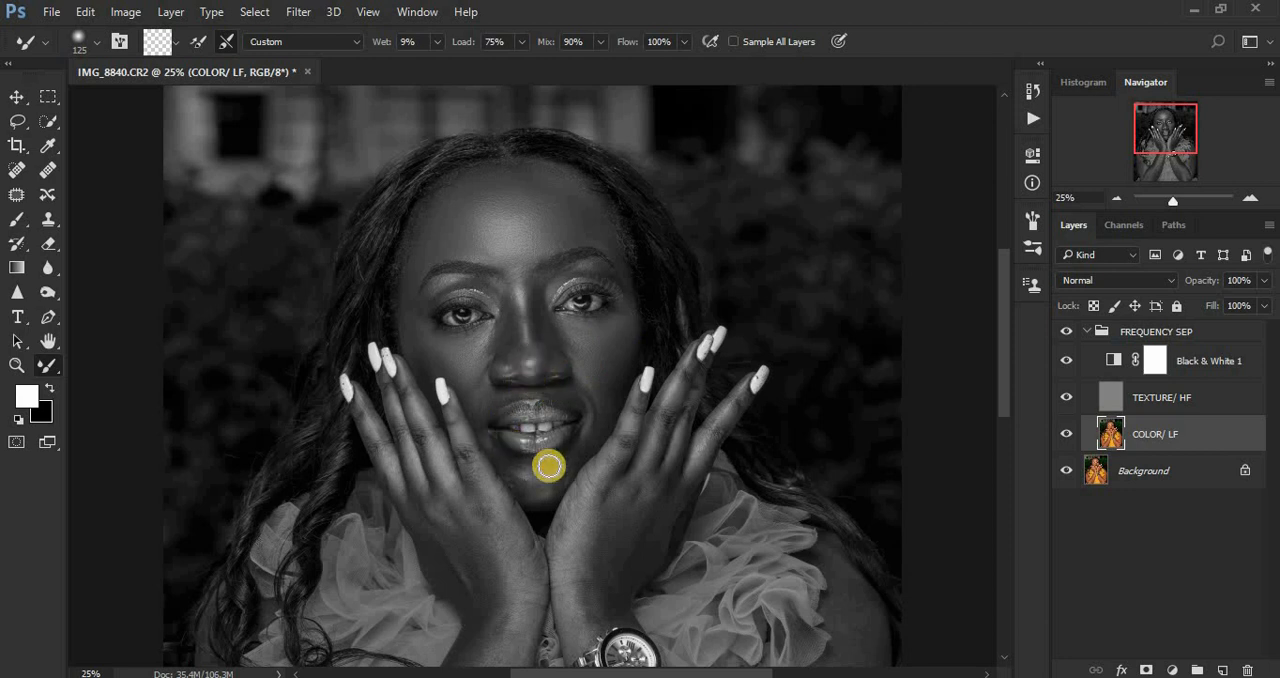
Step: Blend the tones on the chin and beside both corners of the mouth with the Mixer Brush reduced to size 90
left_click_drag(537, 474, 535, 490)
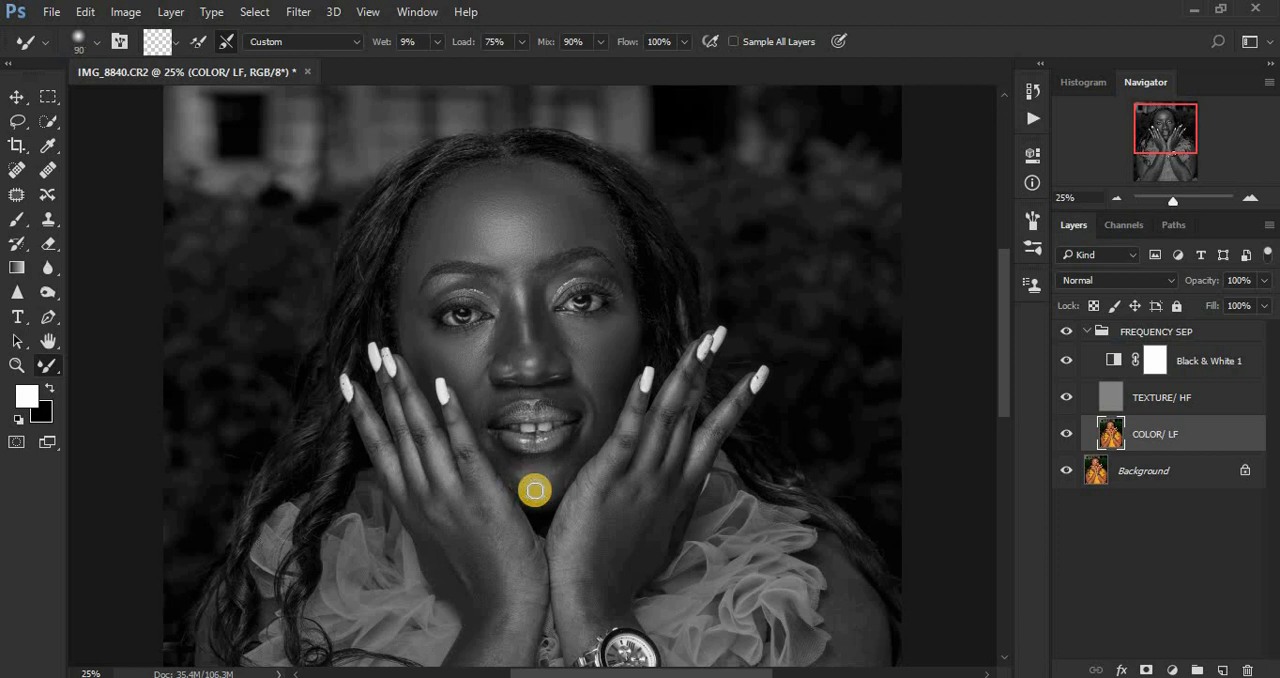
mouse_move(572, 450)
left_mouse_down()
mouse_move(560, 486)
mouse_move(556, 468)
mouse_move(554, 483)
mouse_move(517, 483)
mouse_move(504, 454)
mouse_move(513, 463)
left_mouse_up()
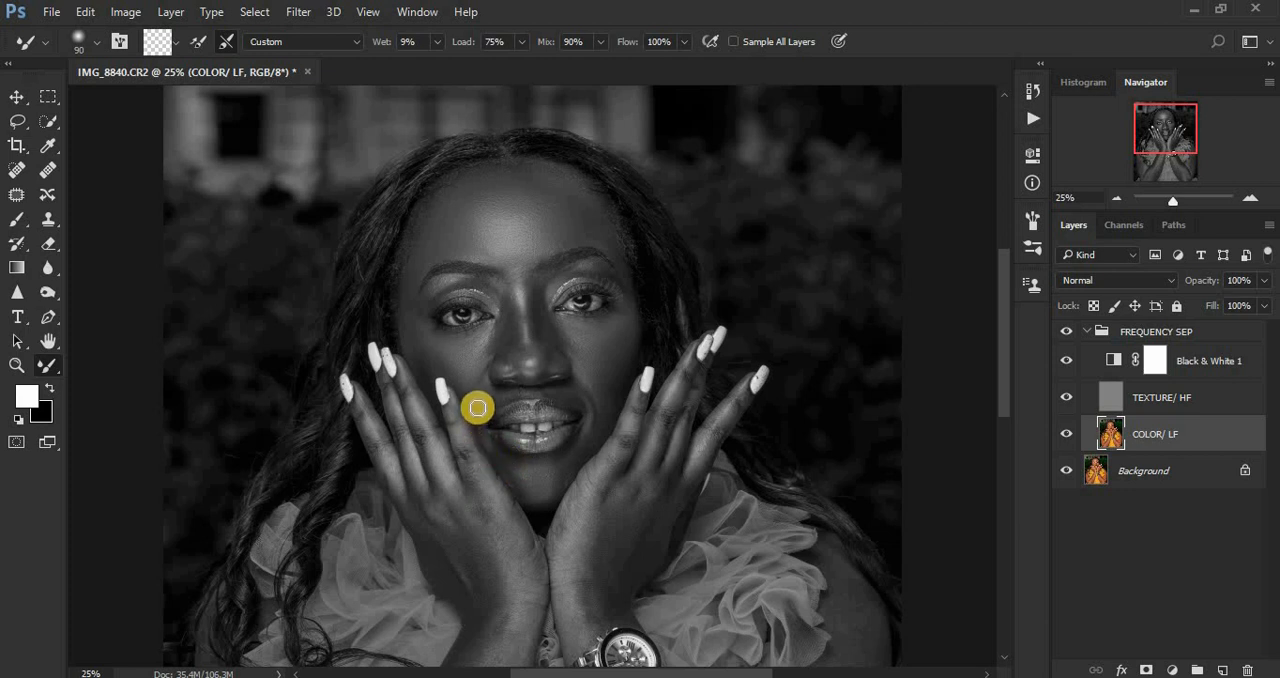
left_click_drag(477, 407, 475, 416)
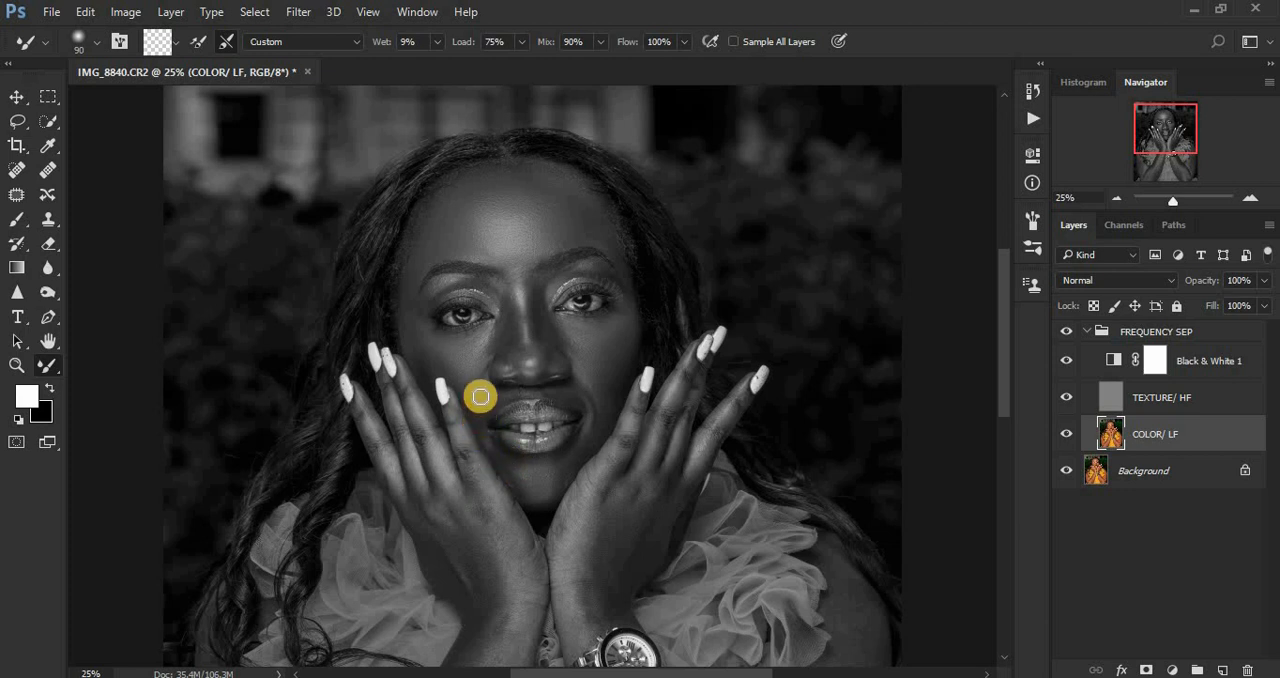
mouse_move(594, 385)
left_mouse_down()
mouse_move(598, 423)
mouse_move(590, 411)
left_mouse_up()
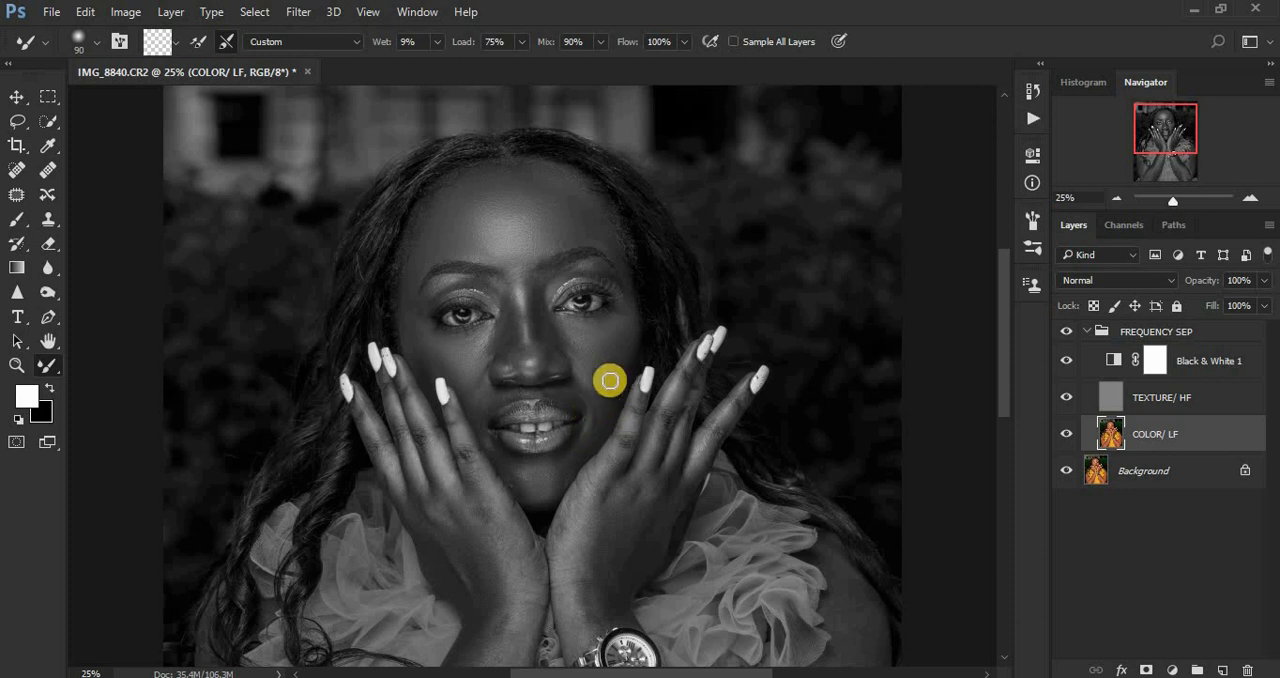
Step: Hide the Black & White 1 layer and compare the face with the FREQUENCY SEP group off and on
left_click(1066, 360)
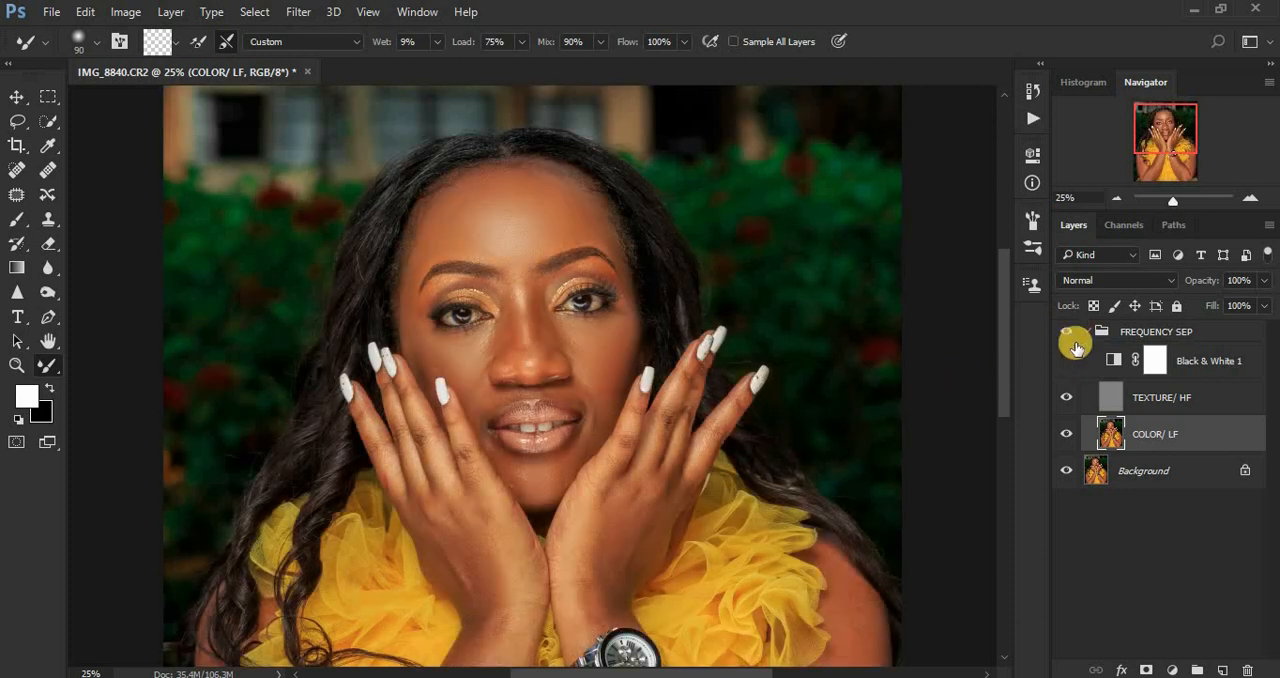
left_click(1065, 332)
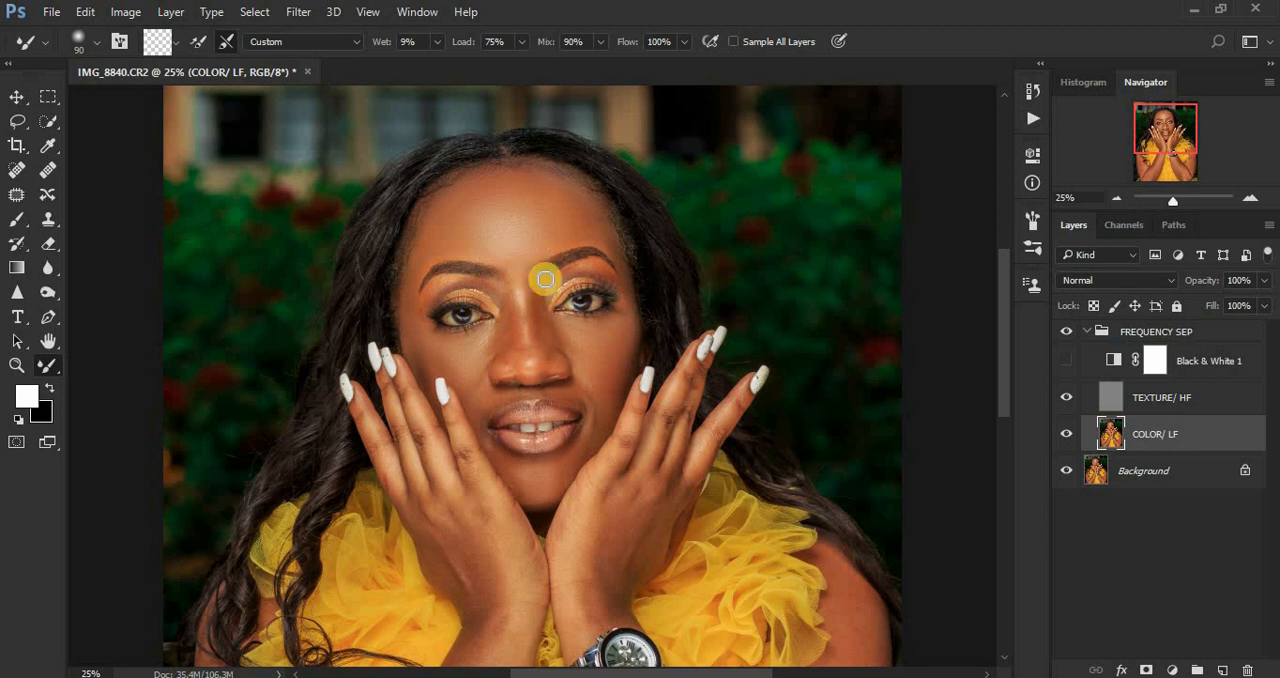
Step: Compare the whole portrait in colour with the FREQUENCY SEP group off and on
key("ctrl+minus")
key("ctrl+minus")
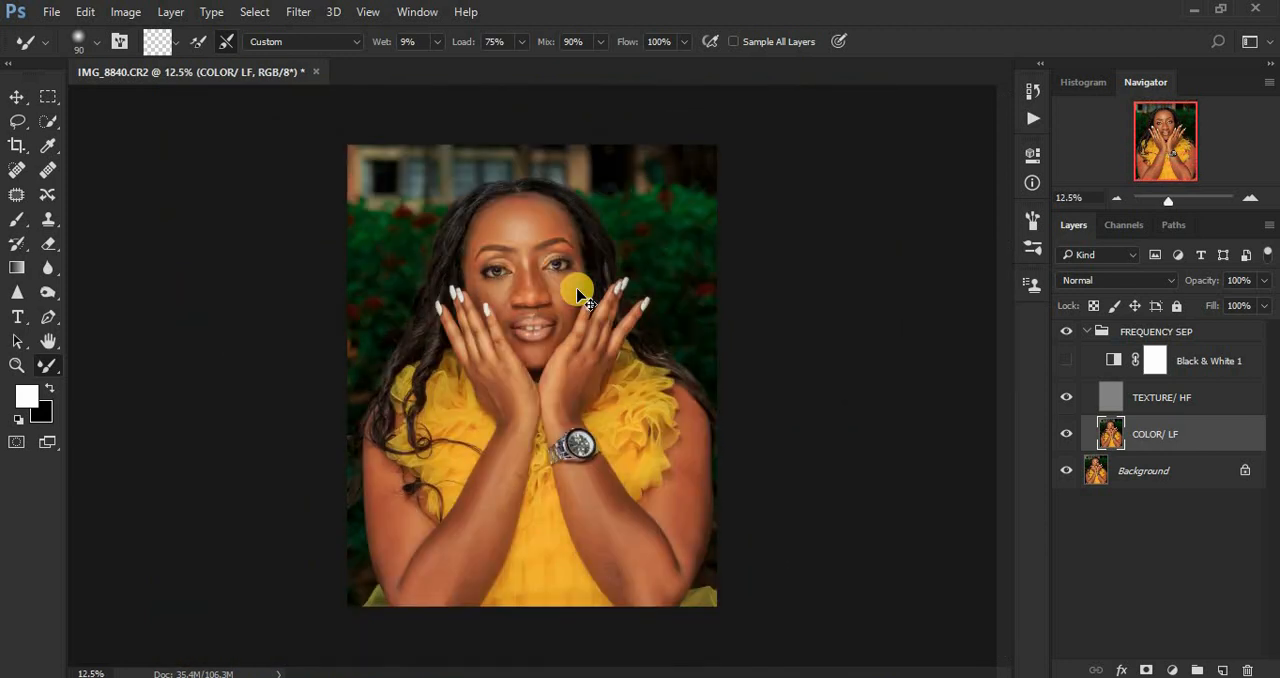
key("ctrl+plus")
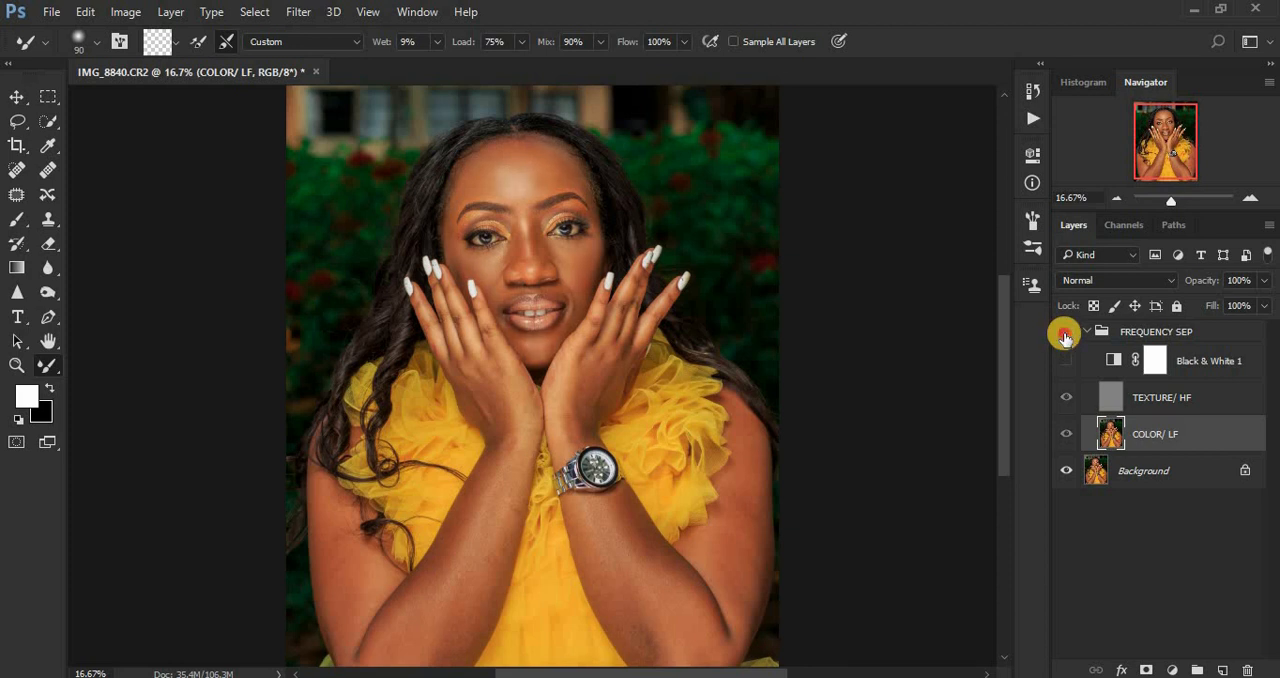
key("ctrl+plus")
key("ctrl+plus")
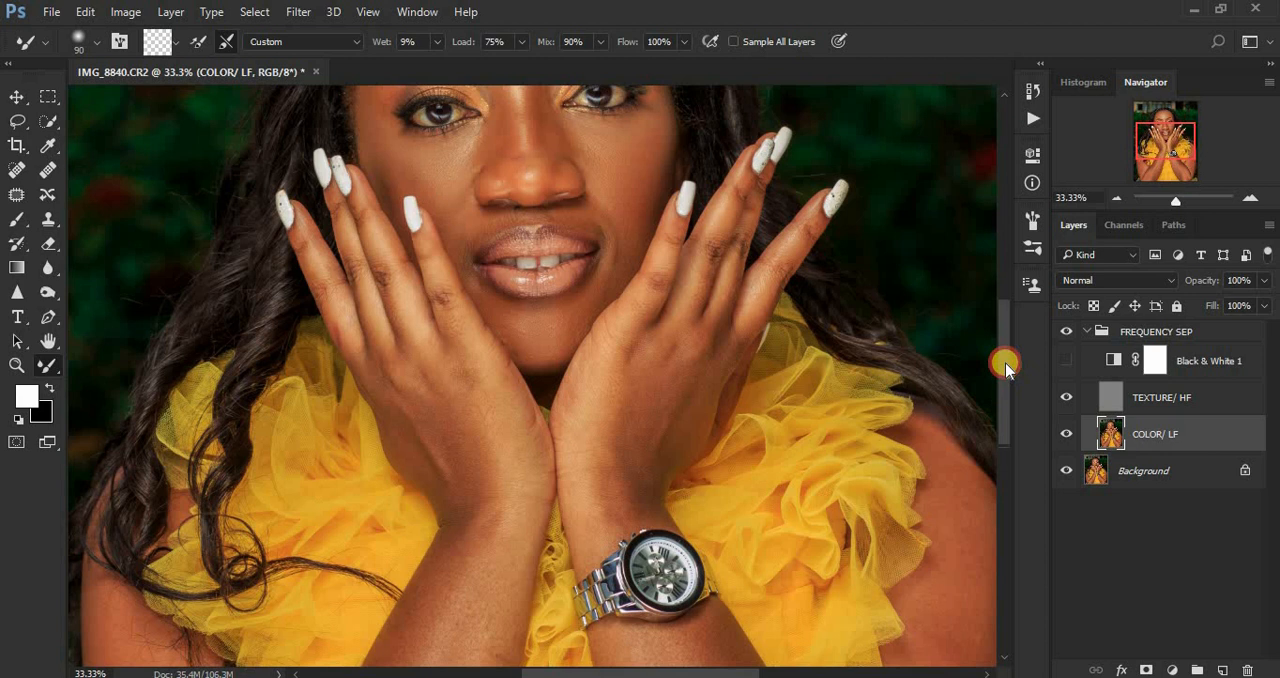
left_click_drag(1005, 365, 1003, 320)
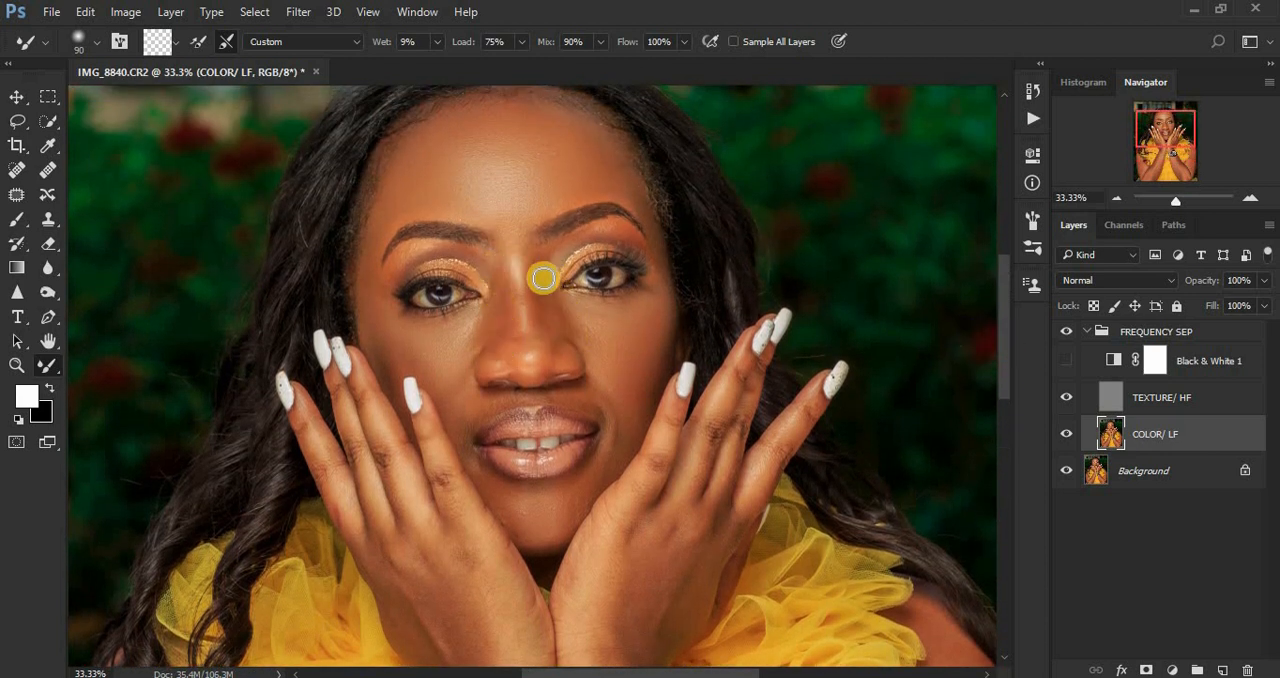
Step: Show the Black & White 1 layer and smooth the tones along the nose and beside its bridge with the Mixer Brush at size 60
left_click(1078, 362)
mouse_move(540, 262)
left_mouse_down()
mouse_move(542, 337)
mouse_move(534, 282)
mouse_move(549, 335)
mouse_move(540, 290)
left_mouse_up()
mouse_move(548, 354)
left_mouse_down()
mouse_move(538, 247)
mouse_move(514, 272)
mouse_move(497, 267)
mouse_move(505, 332)
mouse_move(486, 258)
mouse_move(511, 351)
mouse_move(506, 277)
mouse_move(509, 353)
mouse_move(487, 260)
mouse_move(519, 372)
mouse_move(516, 325)
left_mouse_up()
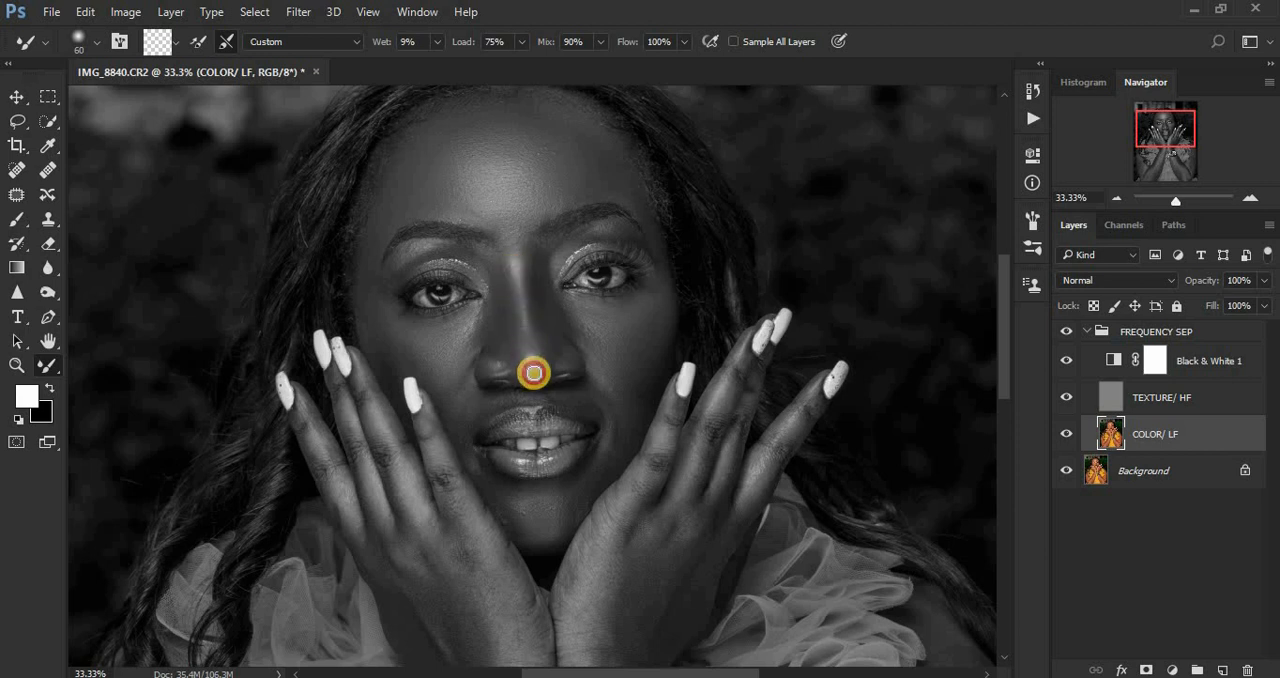
mouse_move(533, 357)
left_mouse_down()
mouse_move(516, 316)
mouse_move(517, 368)
mouse_move(515, 351)
mouse_move(544, 343)
left_mouse_up()
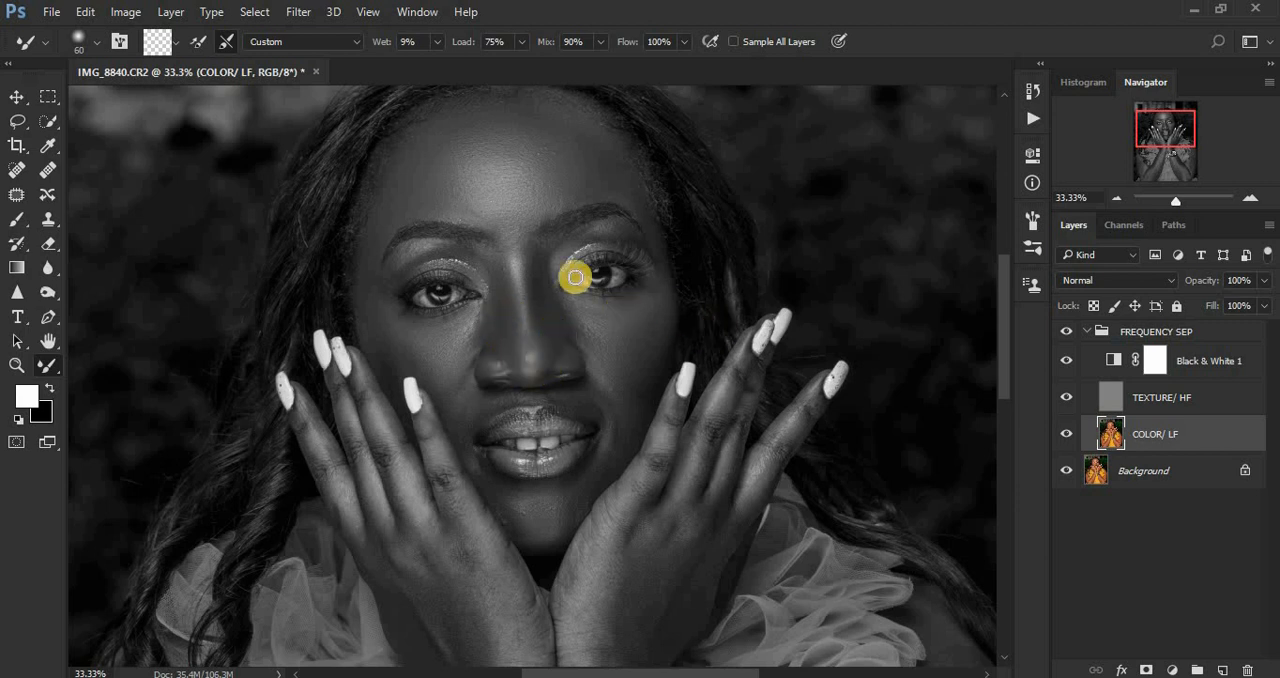
left_click_drag(494, 267, 492, 267)
mouse_move(492, 320)
left_mouse_down()
mouse_move(481, 306)
mouse_move(482, 328)
left_mouse_up()
mouse_move(560, 298)
left_mouse_down()
mouse_move(543, 303)
mouse_move(544, 276)
left_mouse_up()
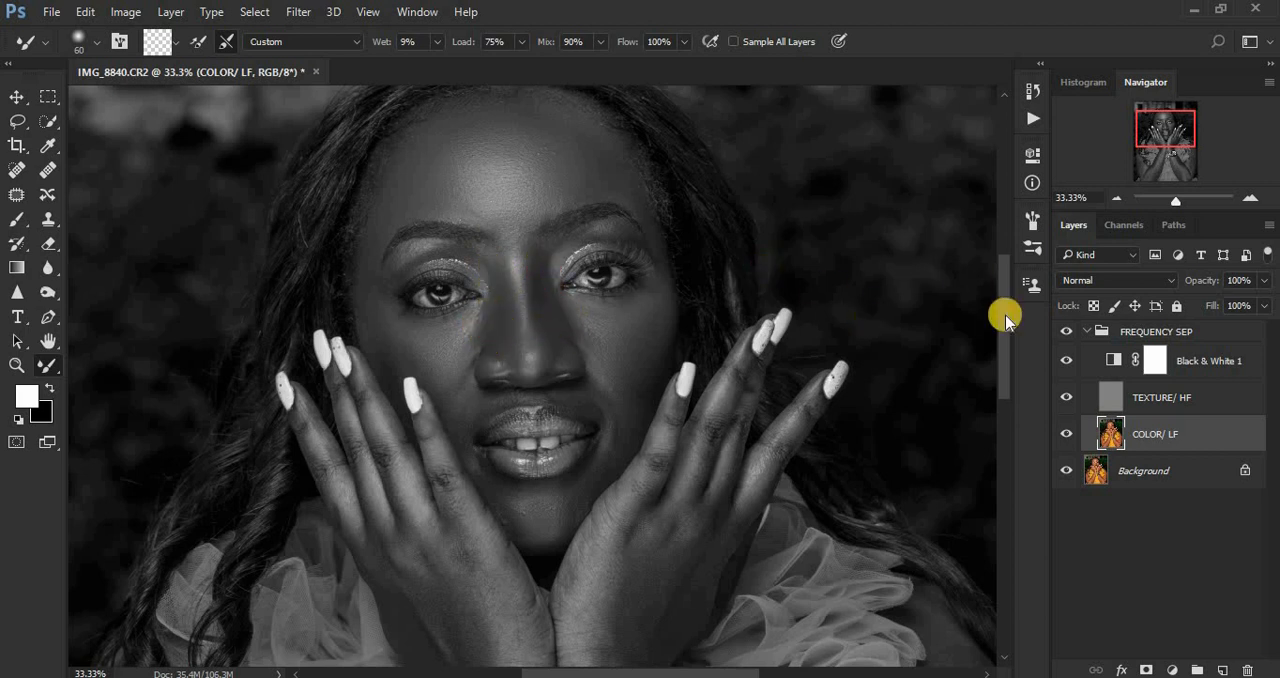
Step: Blend the tones above the upper lip, beside the nostrils and around the mouth with the size 60 Mixer Brush
left_click_drag(1005, 346, 1004, 344)
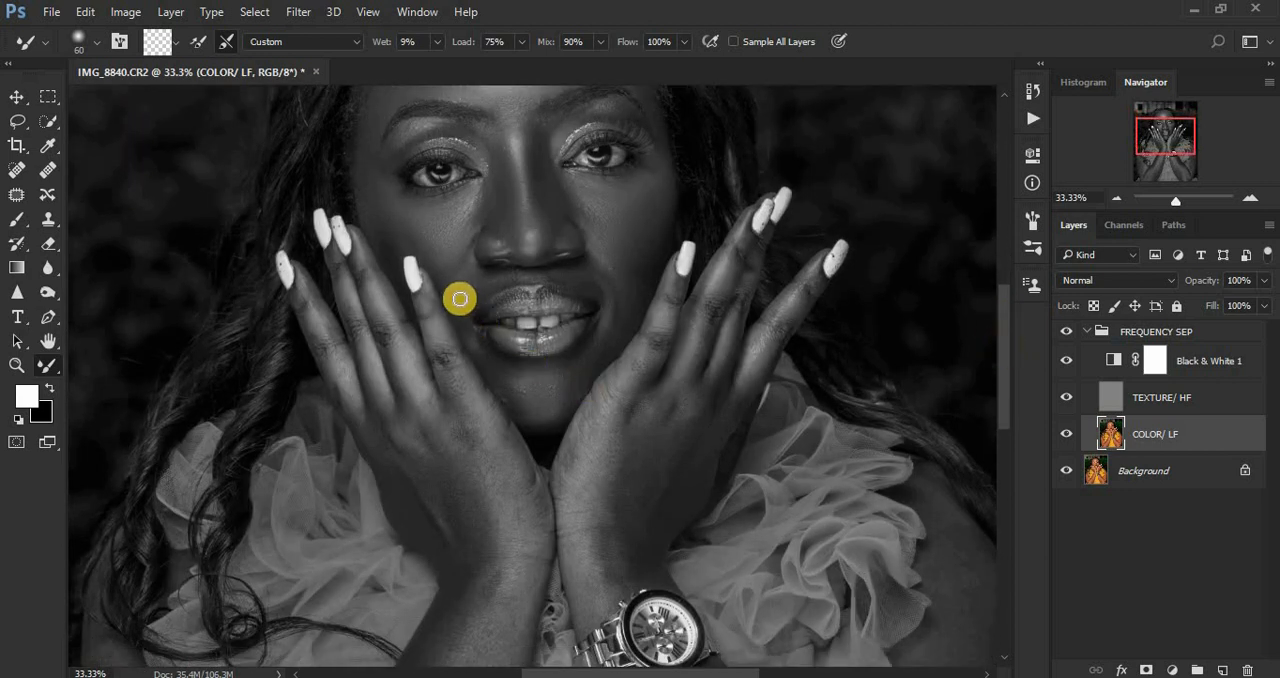
left_click_drag(468, 291, 494, 277)
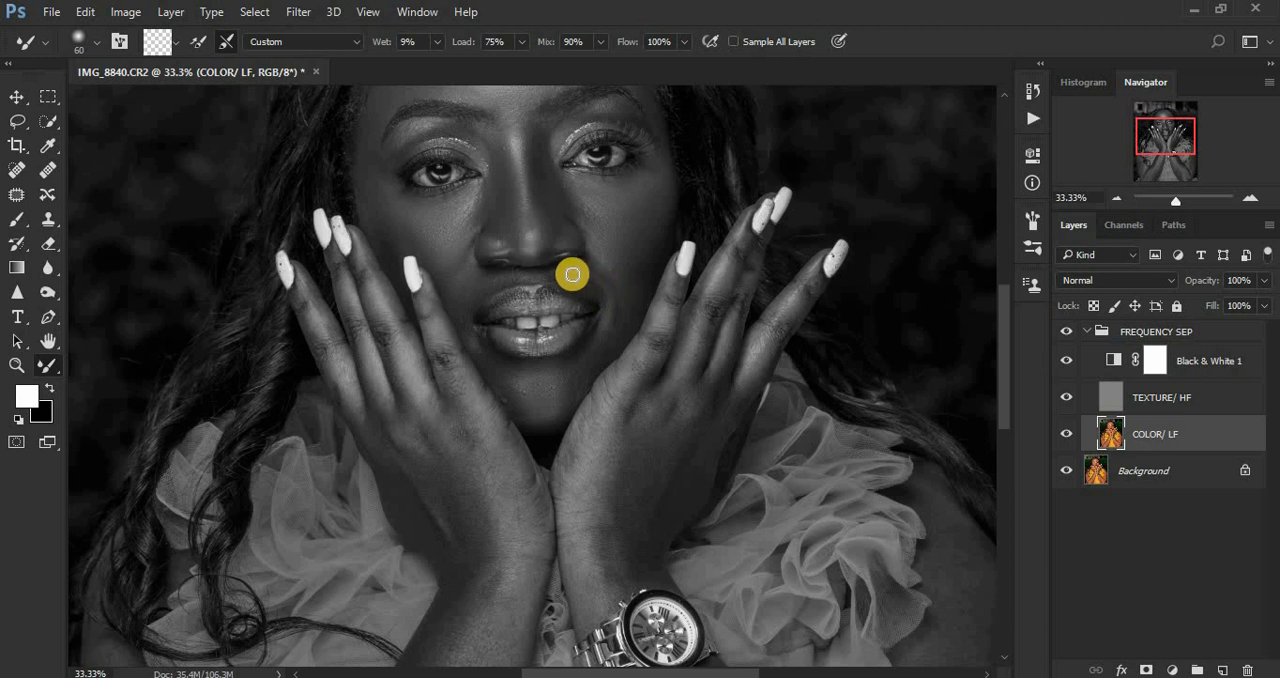
mouse_move(571, 271)
left_mouse_down()
mouse_move(618, 287)
mouse_move(601, 281)
mouse_move(620, 305)
mouse_move(612, 287)
mouse_move(611, 327)
mouse_move(607, 307)
mouse_move(621, 311)
mouse_move(606, 319)
mouse_move(618, 283)
mouse_move(602, 290)
mouse_move(607, 264)
mouse_move(625, 300)
mouse_move(592, 257)
left_mouse_up()
left_click_drag(580, 208, 579, 203)
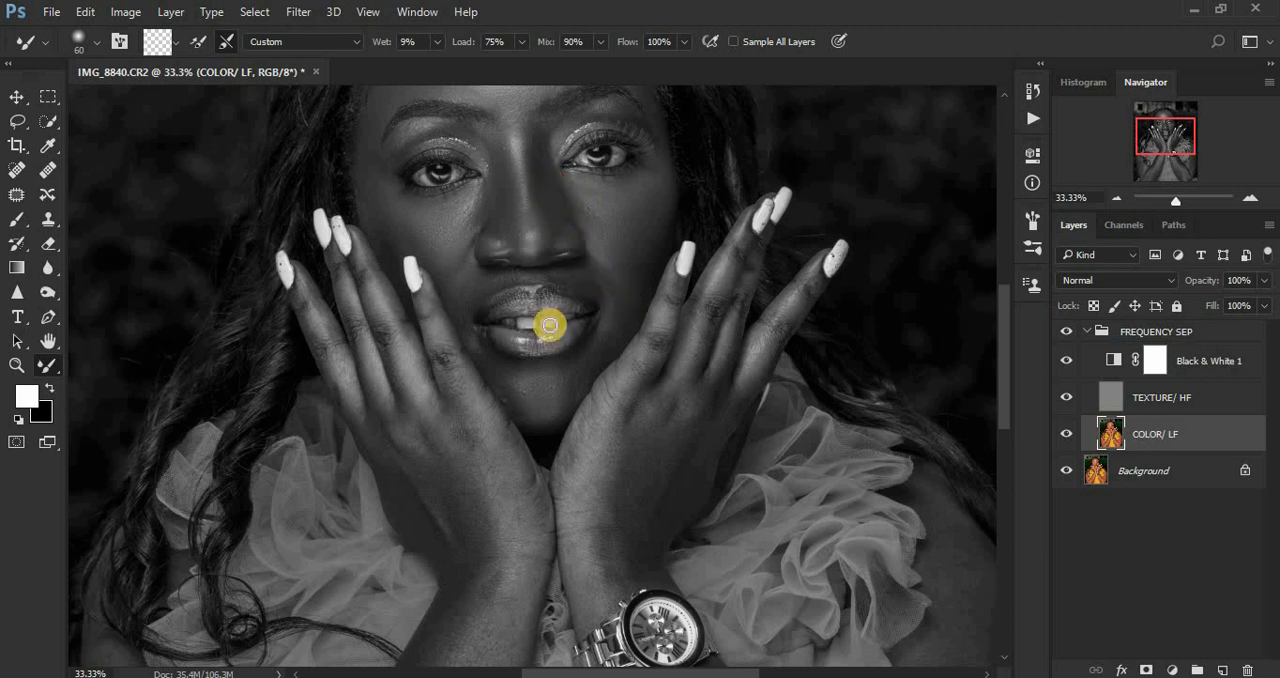
mouse_move(483, 361)
left_mouse_down()
mouse_move(486, 283)
mouse_move(476, 291)
mouse_move(509, 273)
mouse_move(481, 294)
mouse_move(478, 279)
mouse_move(569, 270)
mouse_move(595, 289)
mouse_move(588, 271)
mouse_move(606, 316)
left_mouse_up()
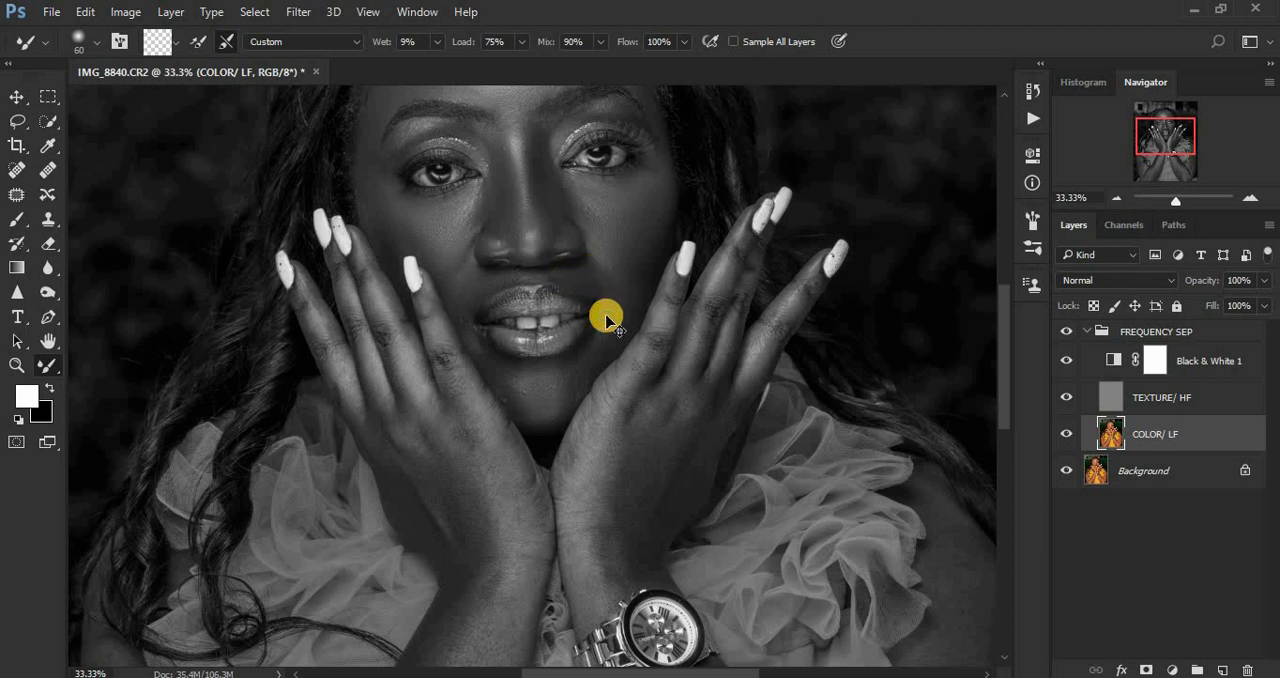
Step: Hide the Black & White 1 layer to check the portrait in colour, and restore the black-and-white view
key("ctrl+minus")
key("ctrl+minus")
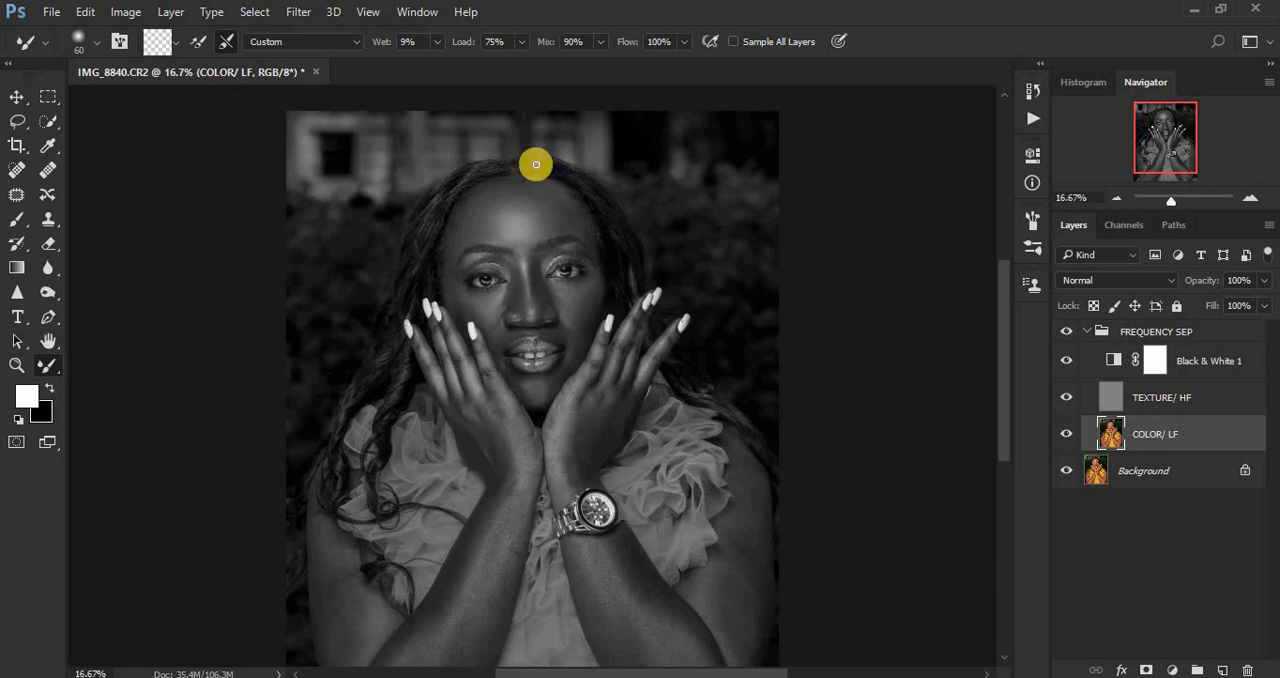
left_click(1066, 361)
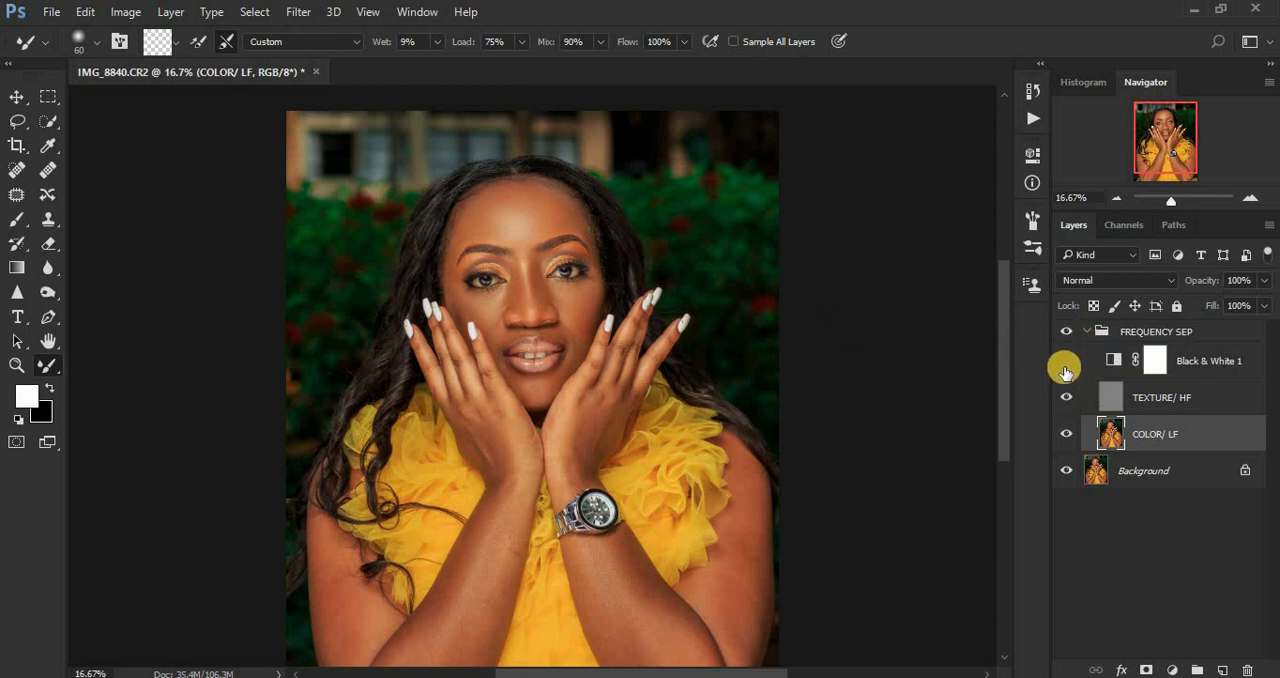
left_click(1065, 362)
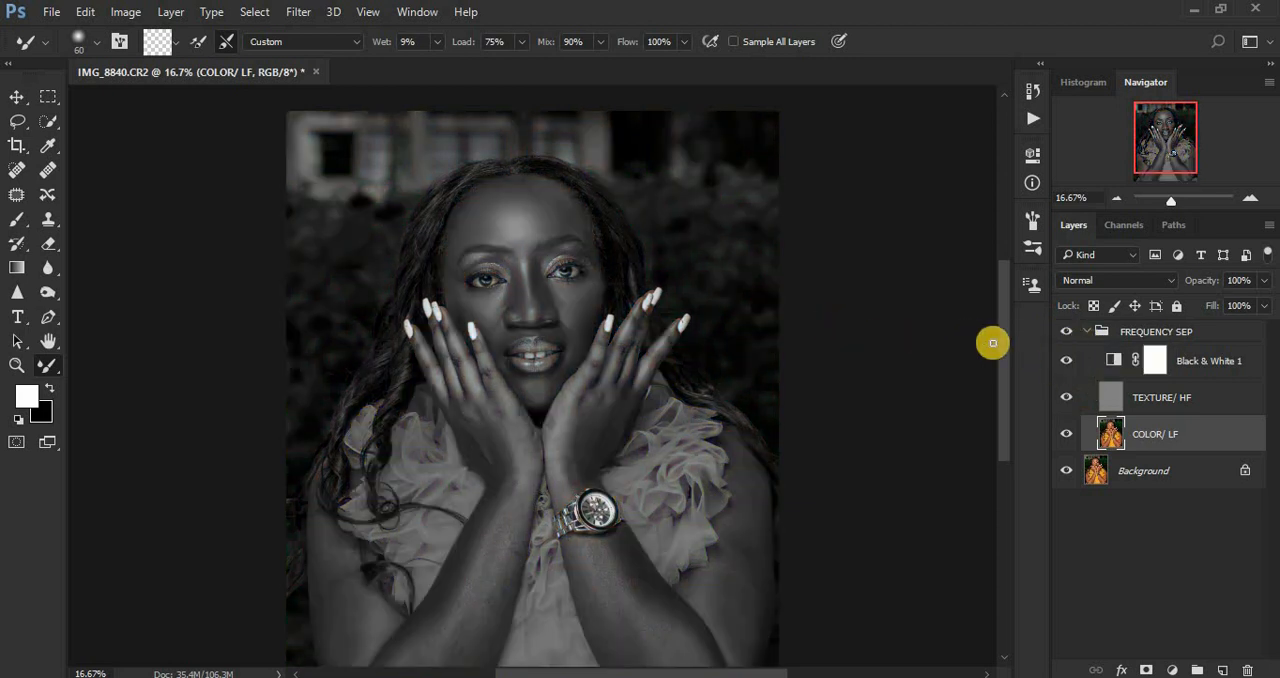
Step: Smooth the upper arm and forearm on the watch side with the Mixer Brush enlarged to size 250
left_click_drag(1005, 360, 1004, 375)
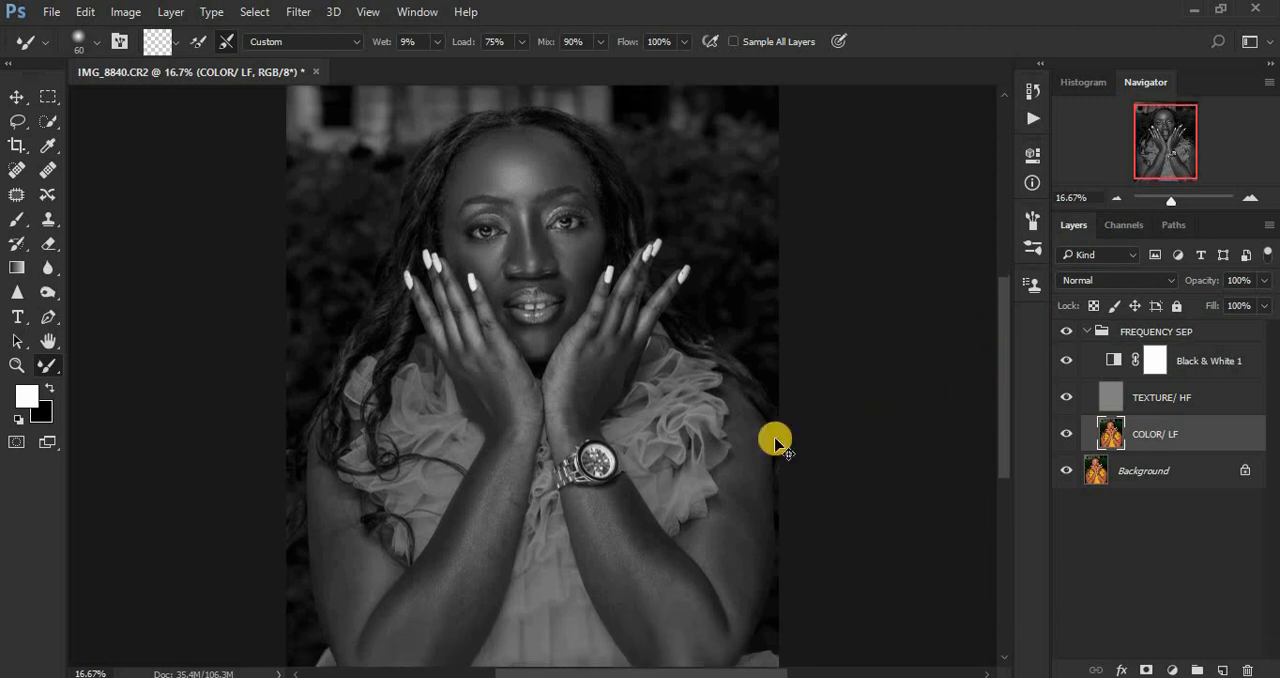
scroll(776, 441, "up", 1)
scroll(776, 441, "down", 2)
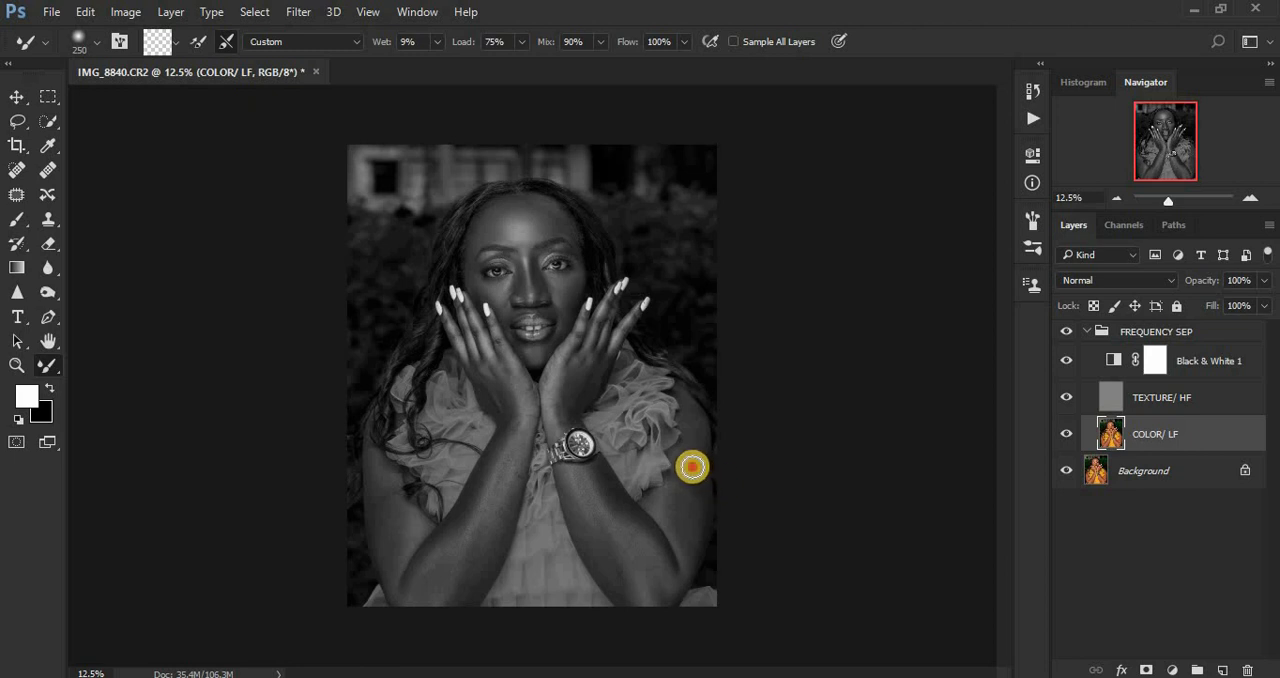
mouse_move(692, 467)
left_mouse_down()
mouse_move(691, 545)
mouse_move(678, 503)
mouse_move(696, 418)
mouse_move(689, 545)
mouse_move(693, 491)
mouse_move(685, 513)
mouse_move(665, 502)
mouse_move(694, 420)
mouse_move(686, 539)
left_mouse_up()
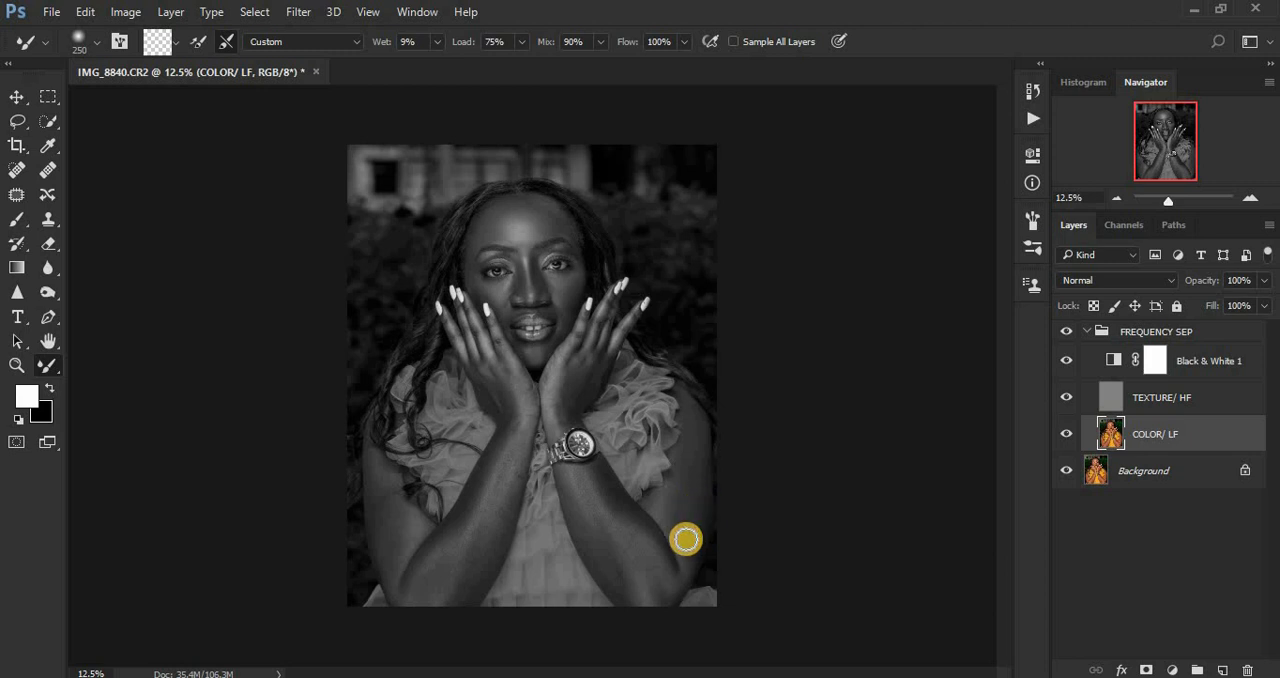
mouse_move(586, 509)
left_mouse_down()
mouse_move(593, 562)
mouse_move(580, 518)
mouse_move(610, 579)
mouse_move(569, 476)
mouse_move(597, 536)
mouse_move(601, 485)
mouse_move(648, 537)
mouse_move(643, 526)
mouse_move(663, 561)
mouse_move(619, 498)
mouse_move(592, 485)
mouse_move(648, 601)
mouse_move(664, 574)
left_mouse_up()
mouse_move(575, 486)
left_mouse_down()
mouse_move(617, 514)
mouse_move(628, 548)
left_mouse_up()
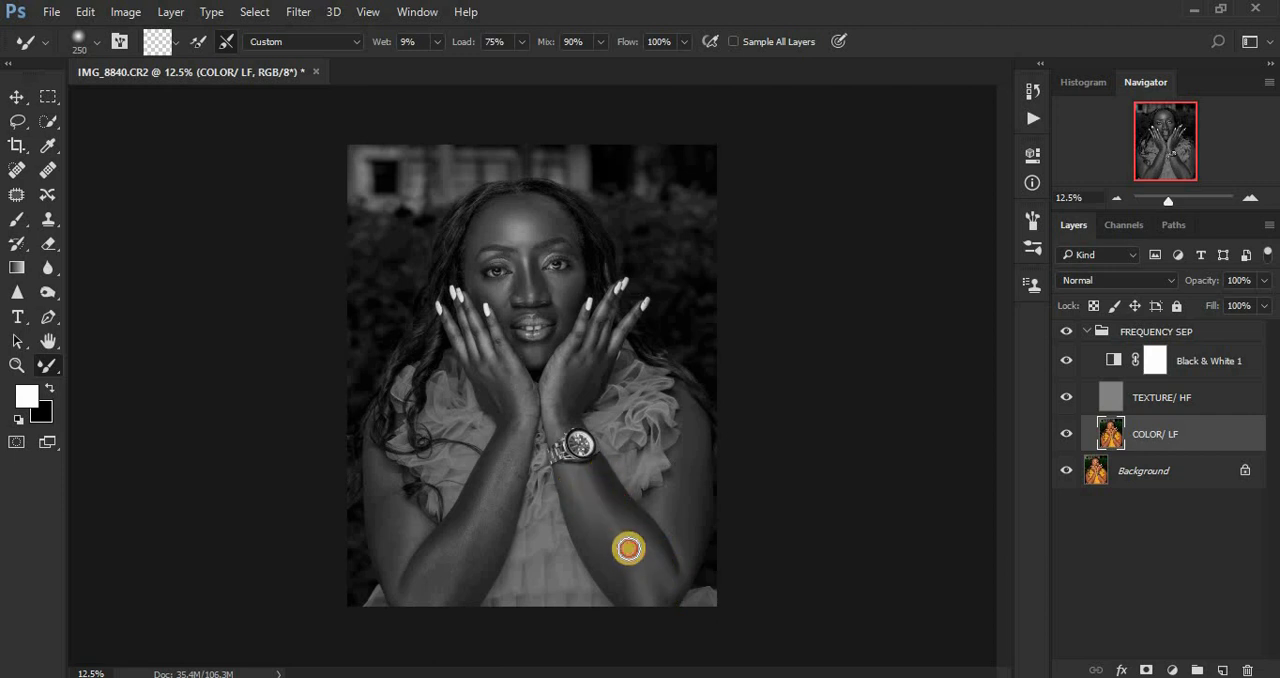
left_click_drag(570, 478, 581, 507)
mouse_move(628, 580)
left_mouse_down()
mouse_move(650, 610)
mouse_move(610, 514)
mouse_move(579, 480)
mouse_move(589, 498)
mouse_move(606, 498)
mouse_move(603, 485)
mouse_move(574, 503)
left_mouse_up()
Step: Smooth the forearm, elbow and upper arm on the side without the watch using the size 250 Mixer Brush
mouse_move(494, 477)
left_mouse_down()
mouse_move(468, 546)
mouse_move(474, 523)
left_mouse_up()
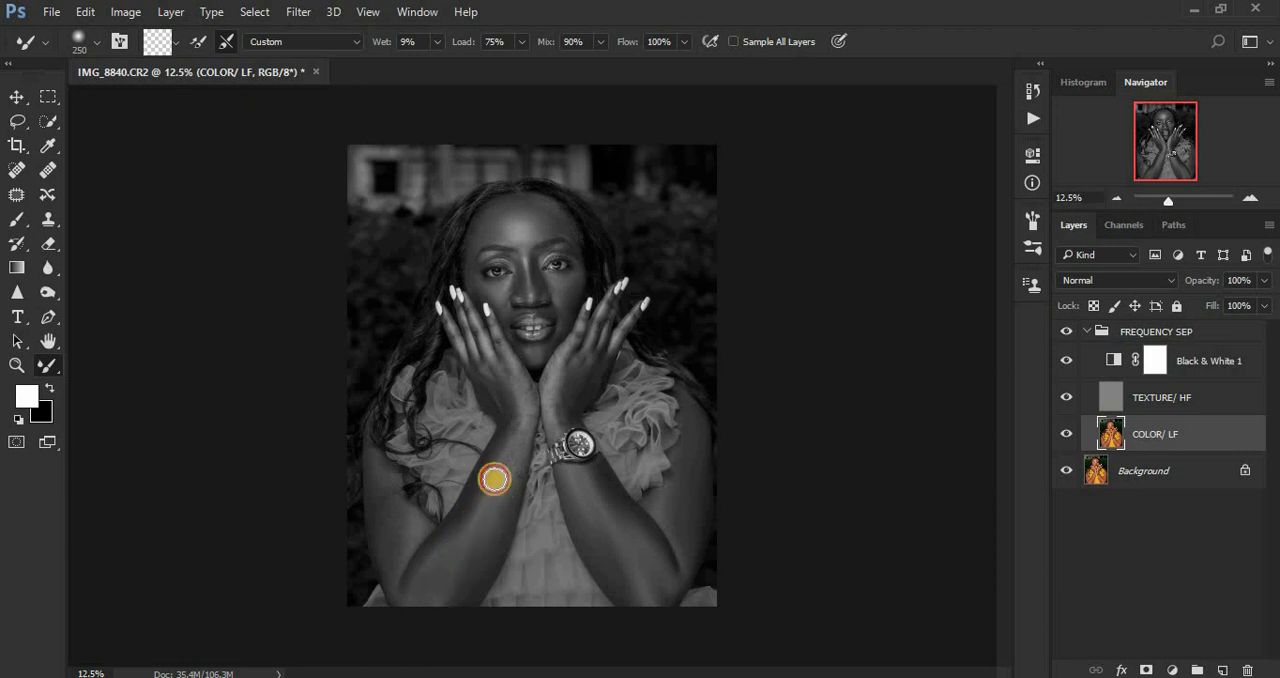
mouse_move(519, 436)
left_mouse_down()
mouse_move(502, 524)
mouse_move(466, 586)
left_mouse_up()
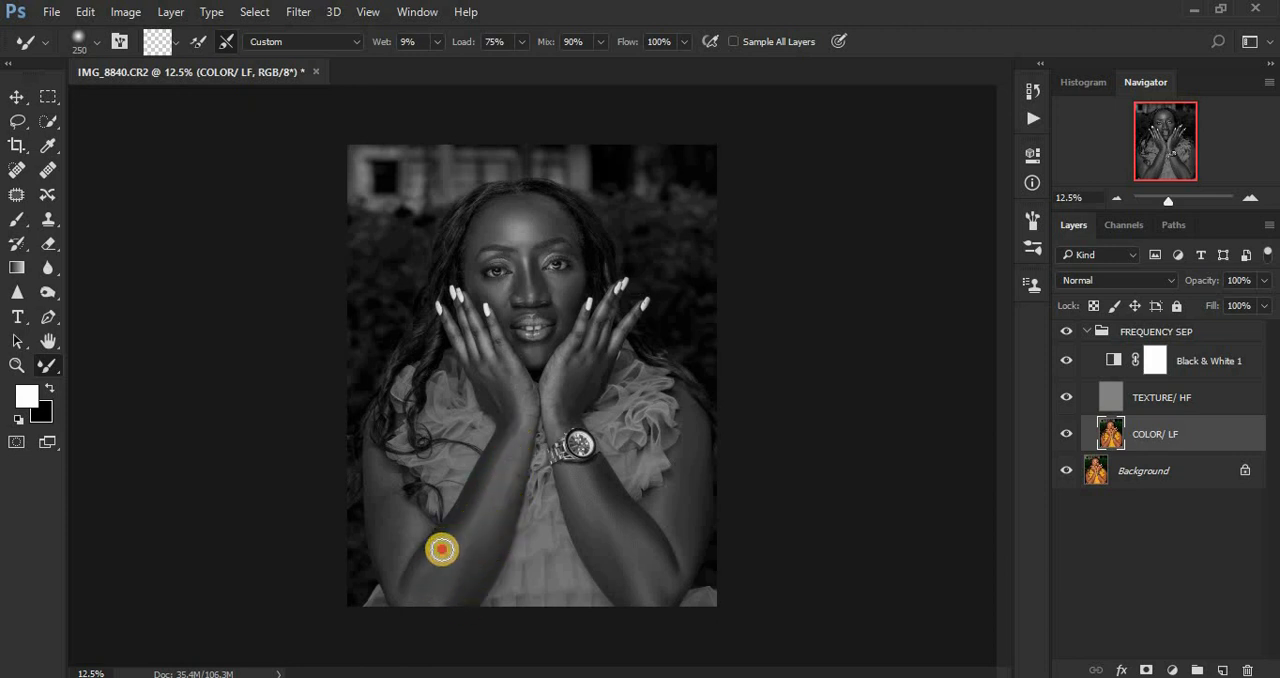
left_click_drag(443, 543, 484, 487)
mouse_move(462, 527)
left_mouse_down()
mouse_move(499, 451)
mouse_move(496, 400)
mouse_move(508, 419)
mouse_move(496, 377)
mouse_move(517, 413)
mouse_move(507, 382)
mouse_move(519, 379)
mouse_move(507, 496)
mouse_move(417, 597)
left_mouse_up()
mouse_move(391, 526)
left_mouse_down()
mouse_move(379, 466)
mouse_move(391, 561)
mouse_move(396, 527)
mouse_move(416, 518)
mouse_move(405, 528)
mouse_move(377, 475)
mouse_move(383, 507)
mouse_move(376, 467)
mouse_move(396, 573)
mouse_move(413, 525)
mouse_move(377, 464)
mouse_move(396, 572)
mouse_move(415, 591)
mouse_move(489, 557)
left_mouse_up()
Step: Blend the tones on the fingers, backs of both hands and wrists with the Mixer Brush reduced to size 150
mouse_move(583, 380)
left_mouse_down()
mouse_move(566, 407)
mouse_move(571, 377)
mouse_move(567, 421)
mouse_move(579, 358)
mouse_move(566, 399)
mouse_move(569, 354)
left_mouse_up()
key("bracketleft")
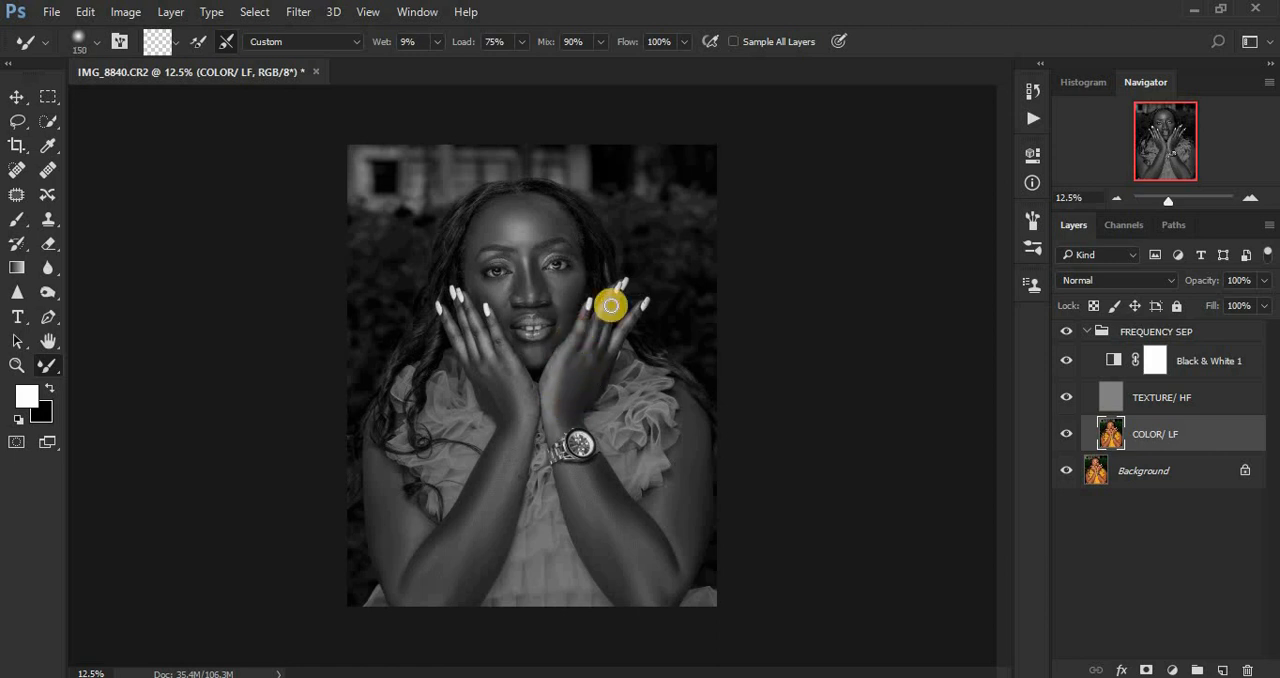
mouse_move(609, 306)
left_mouse_down()
mouse_move(595, 348)
mouse_move(608, 321)
mouse_move(601, 339)
mouse_move(631, 322)
mouse_move(580, 408)
left_mouse_up()
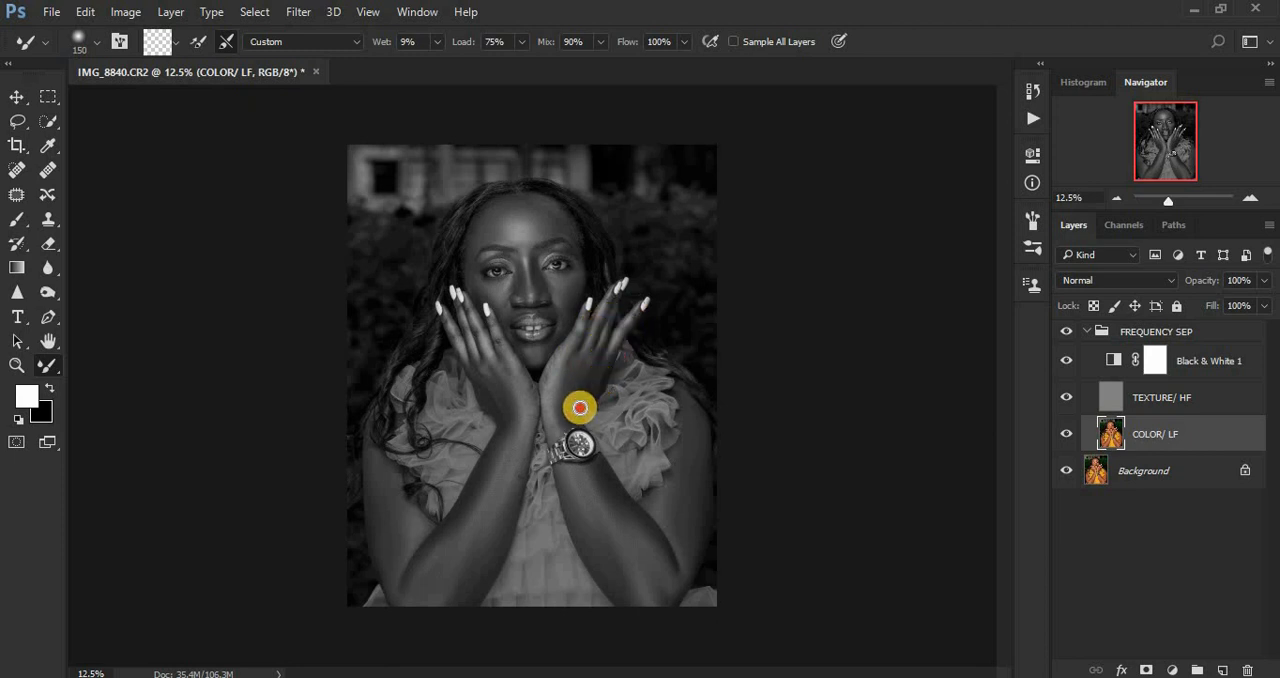
left_click_drag(481, 347, 500, 354)
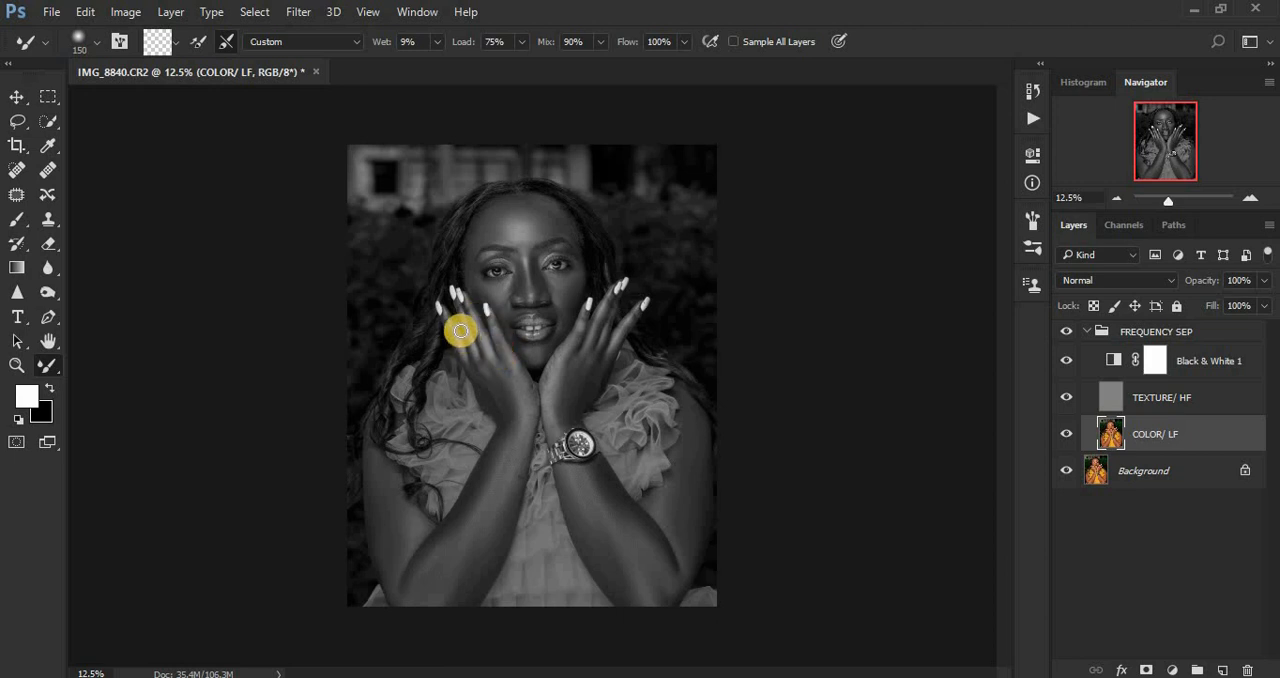
mouse_move(451, 321)
left_mouse_down()
mouse_move(506, 399)
mouse_move(494, 352)
mouse_move(529, 394)
mouse_move(526, 383)
mouse_move(533, 403)
mouse_move(503, 396)
mouse_move(505, 414)
mouse_move(473, 348)
mouse_move(505, 432)
left_mouse_up()
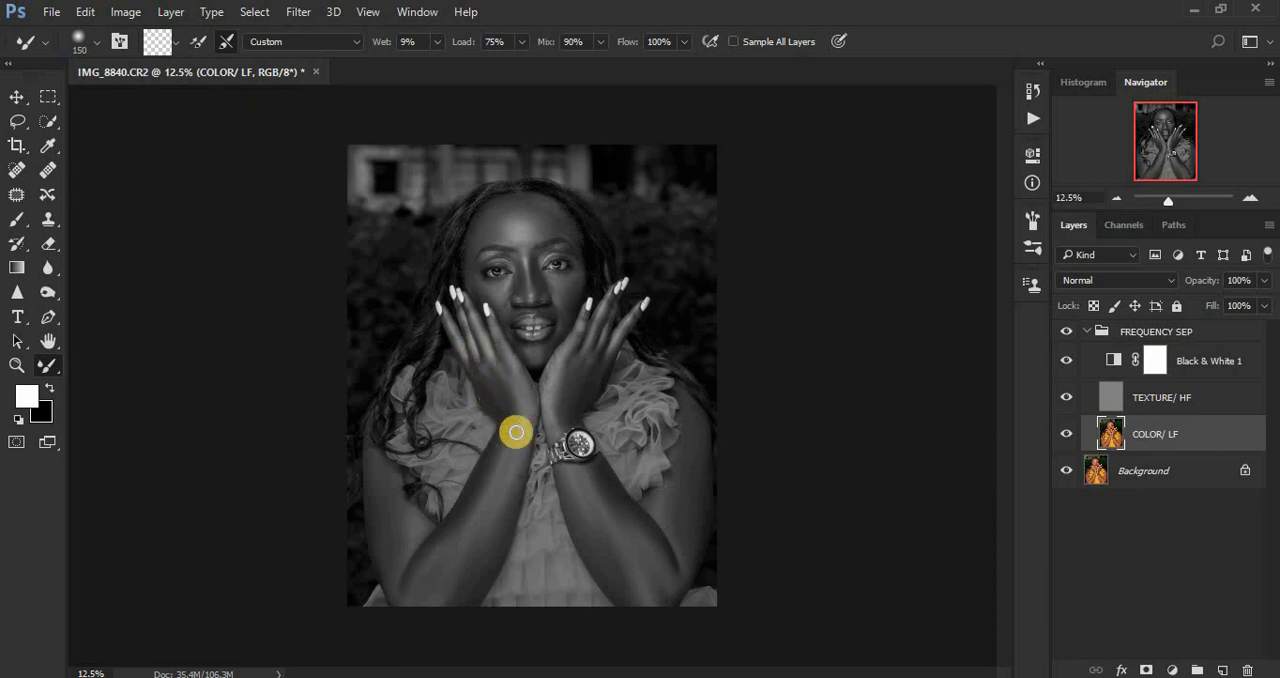
left_click(587, 487)
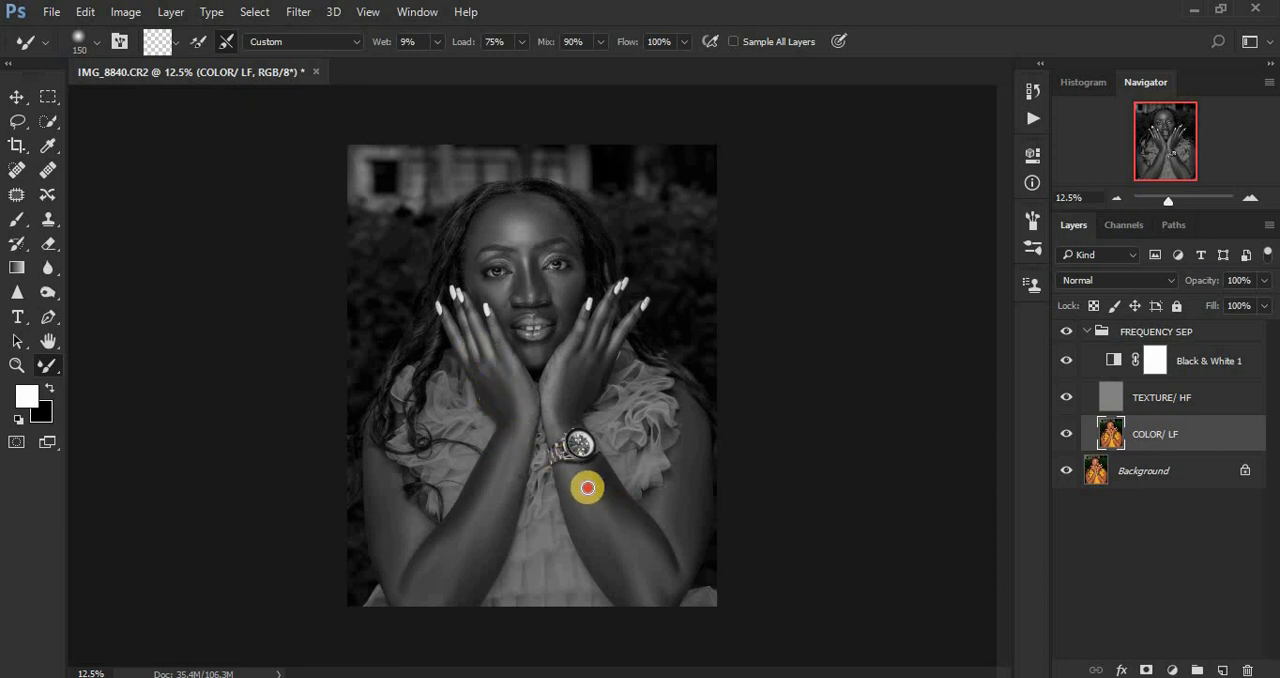
Step: Hide the Black & White 1 layer and blend both arms and hands in colour with the Mixer Brush at sizes 400 and 200
left_click(1067, 364)
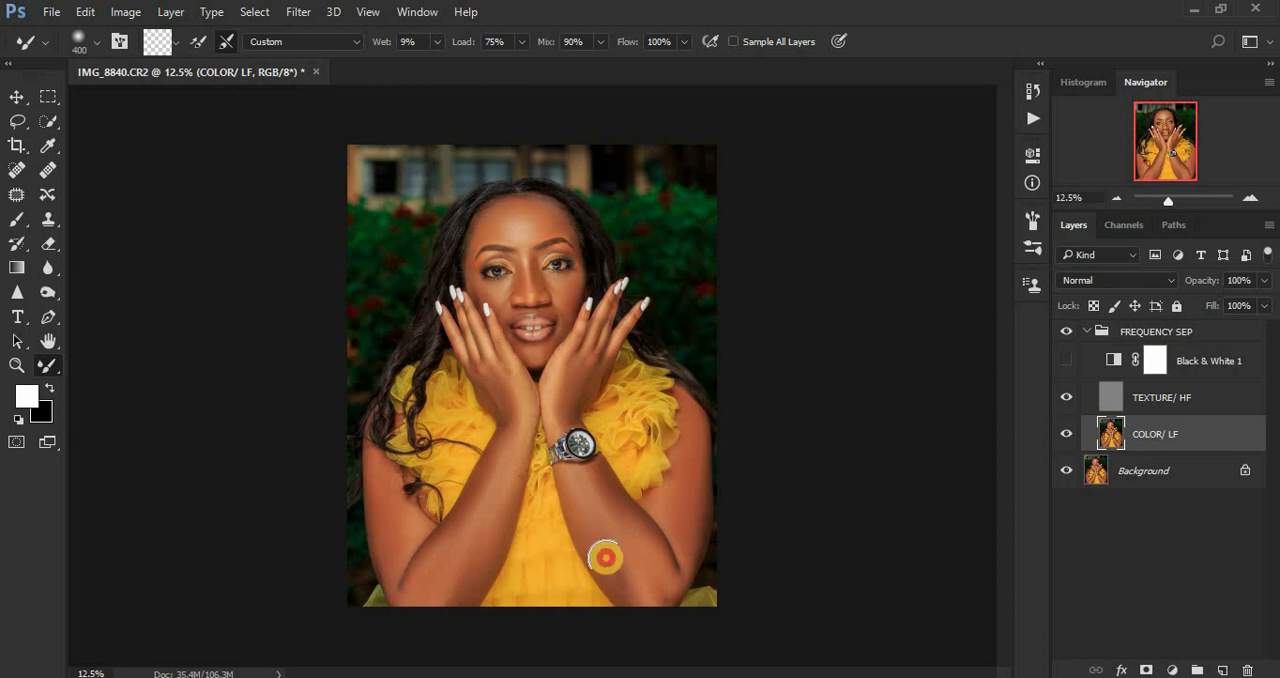
key("bracketright")
left_click(673, 507)
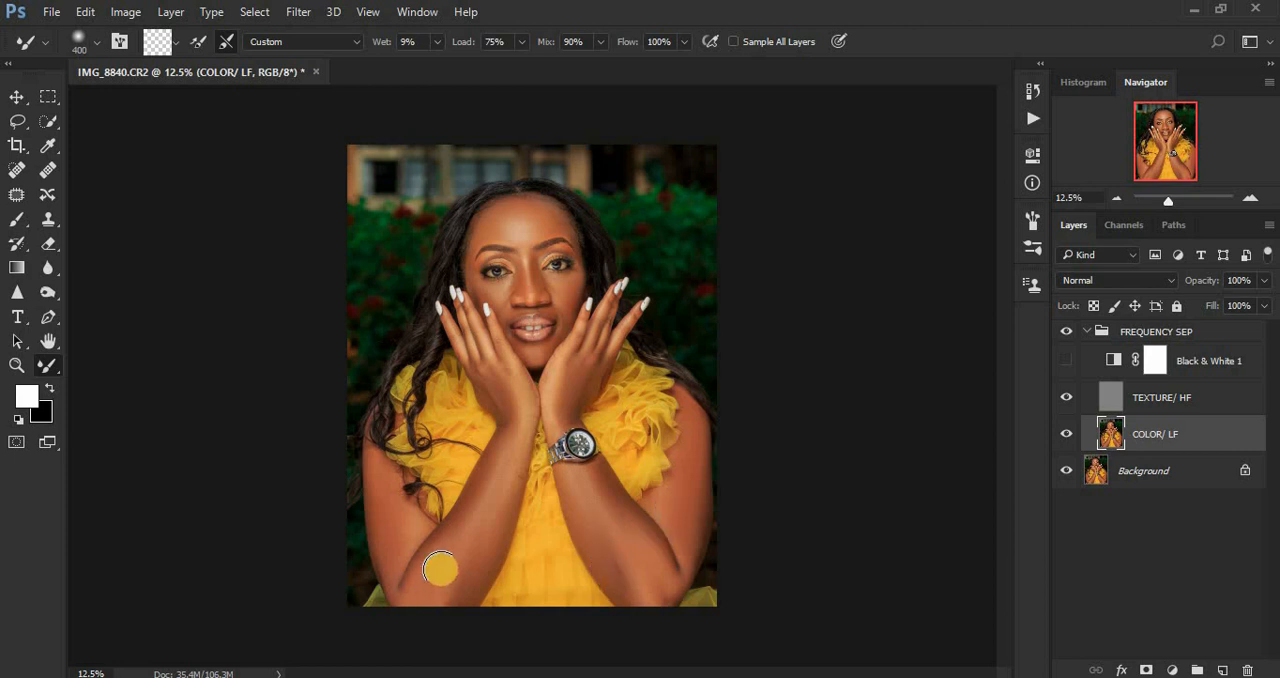
left_click_drag(458, 597, 481, 554)
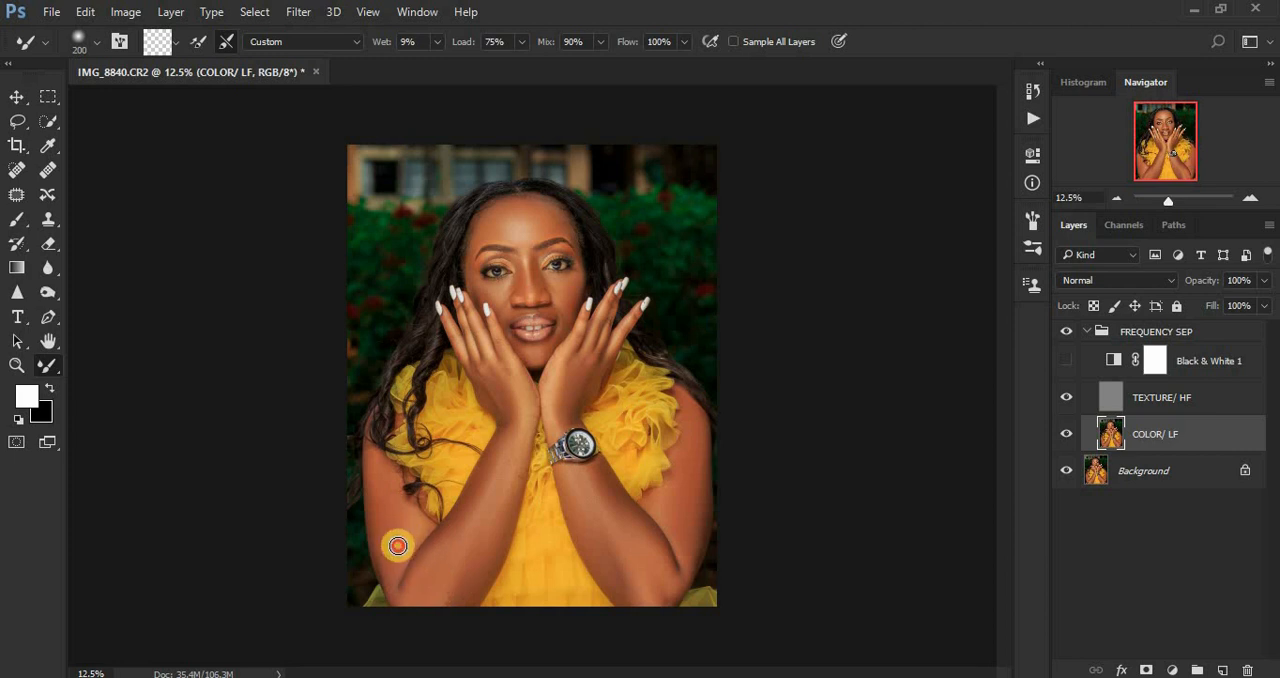
mouse_move(398, 546)
left_mouse_down()
mouse_move(384, 482)
mouse_move(381, 496)
left_mouse_up()
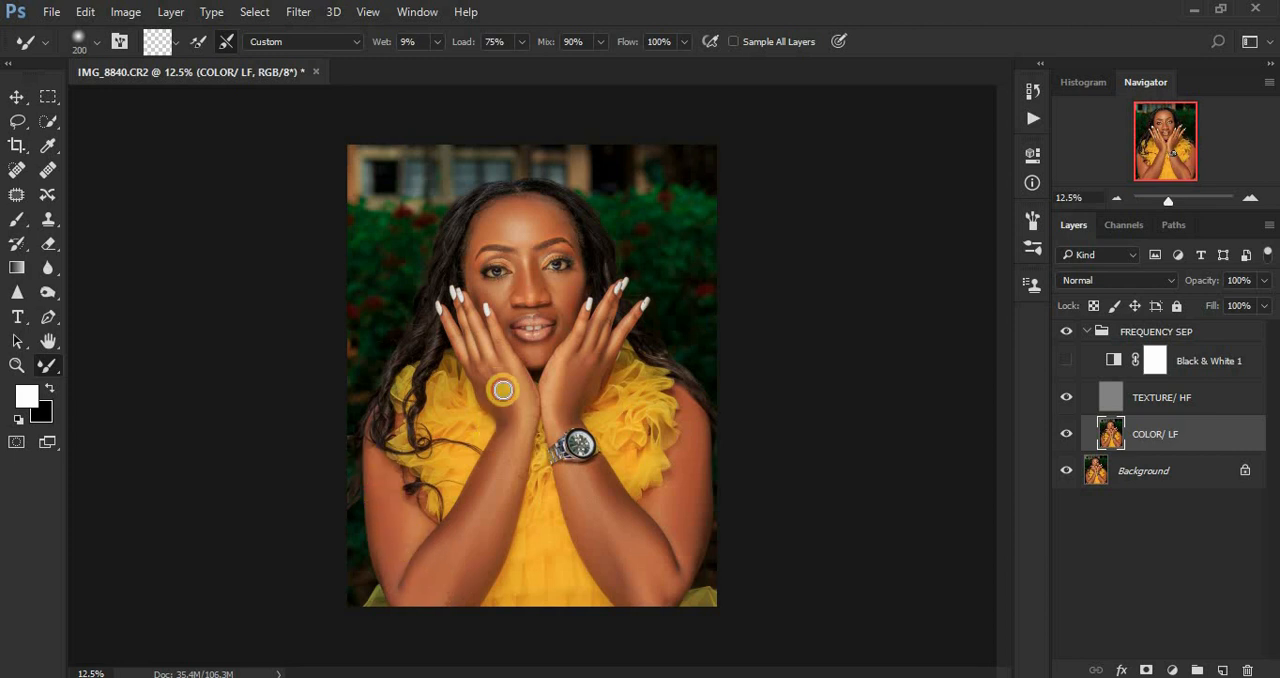
mouse_move(503, 388)
left_mouse_down()
mouse_move(590, 368)
mouse_move(567, 371)
mouse_move(562, 413)
left_mouse_up()
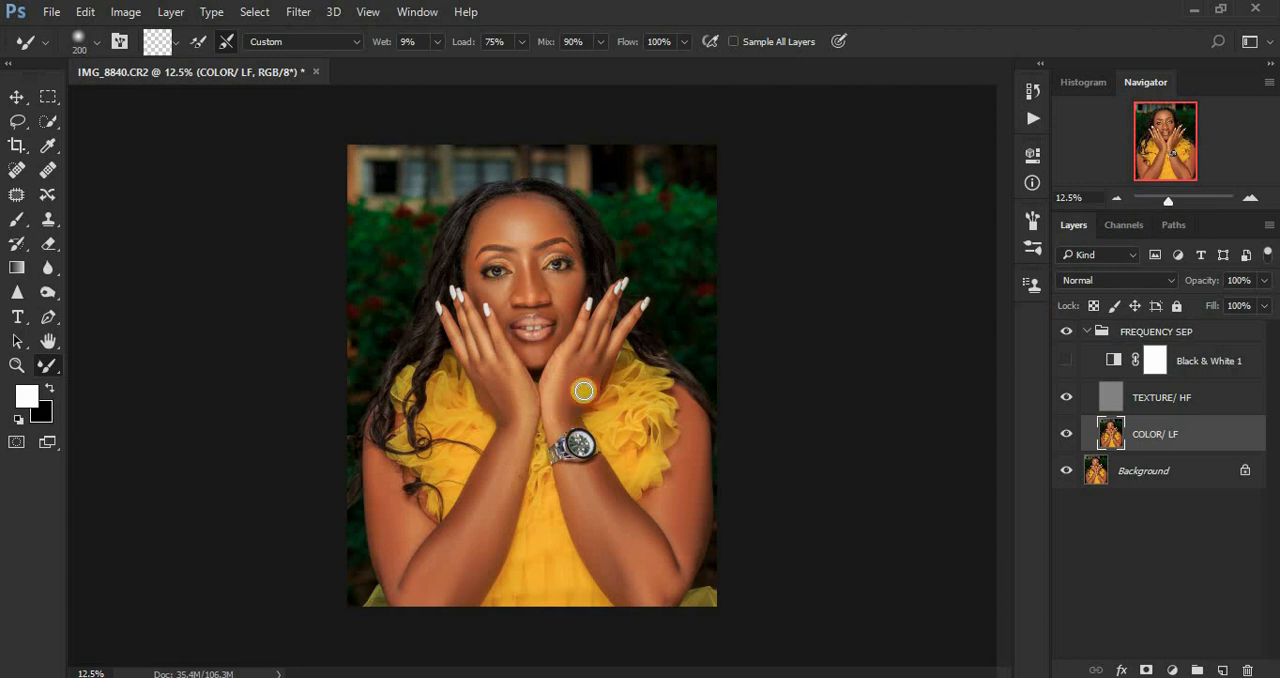
Step: Compare the portrait with the FREQUENCY SEP group off and on, and delete the Black & White 1 layer
left_click(1065, 332)
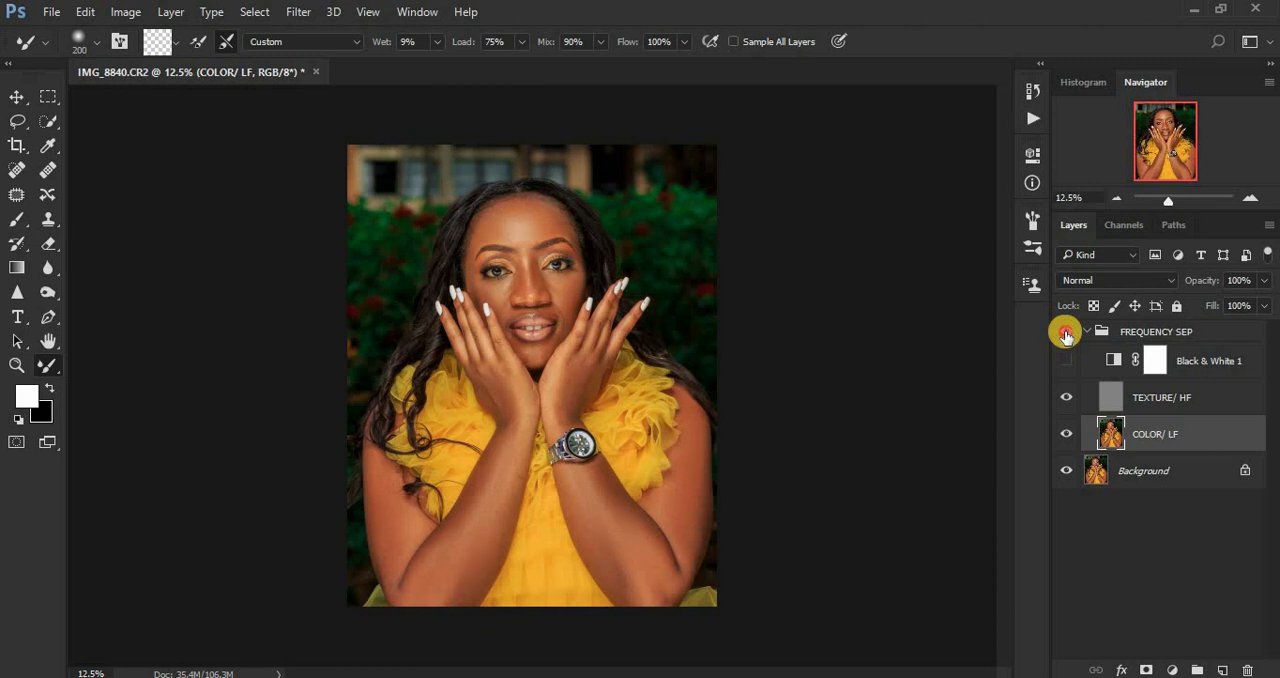
left_click(1065, 332)
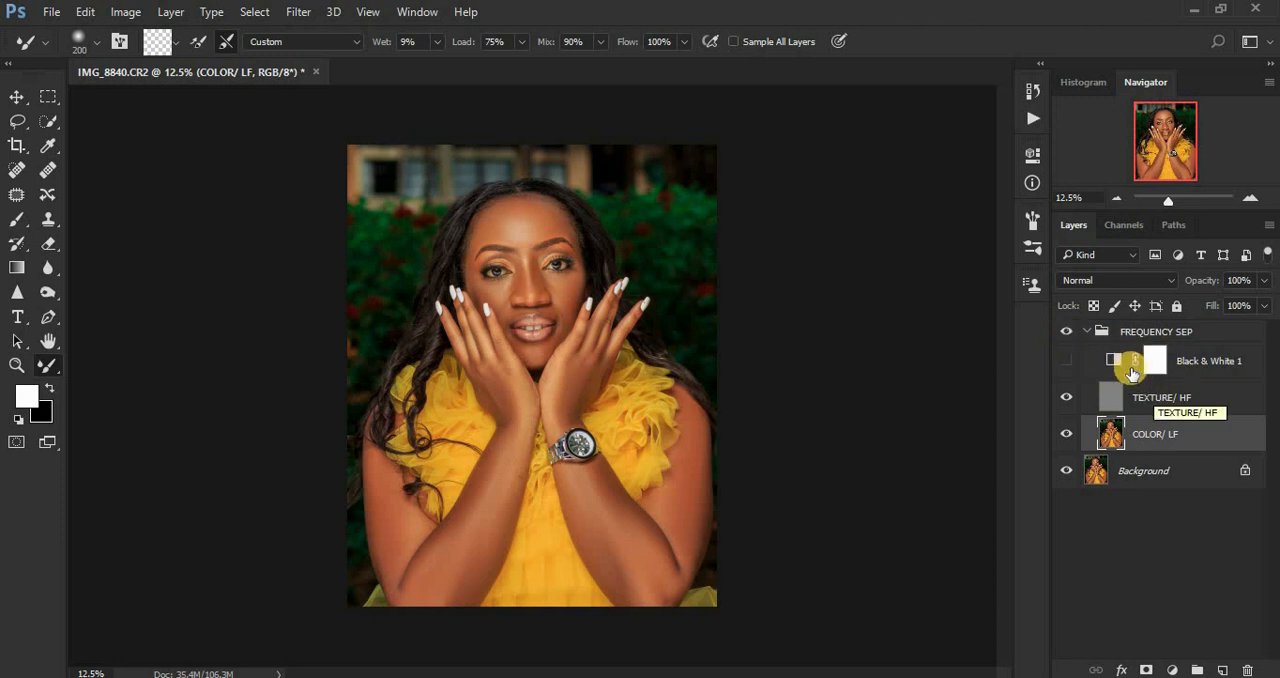
left_click(1189, 363)
left_click_drag(1189, 363, 1254, 670)
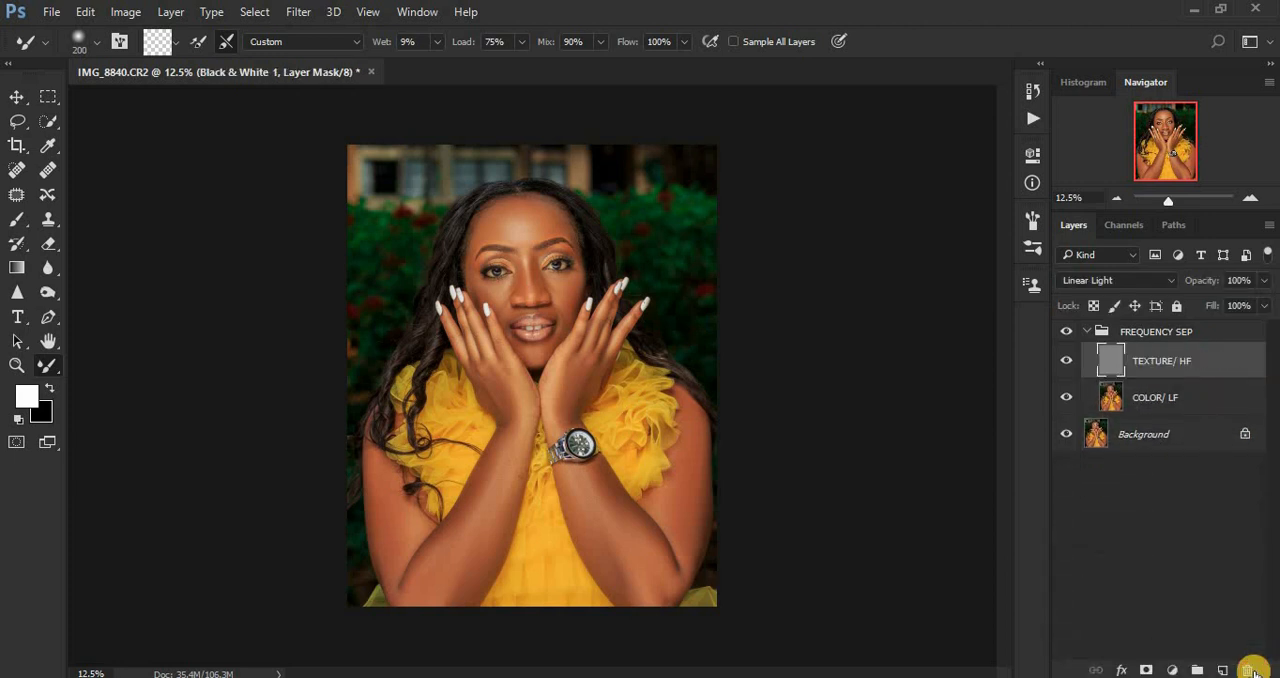
Step: Activate the COLOR/ LF layer and set the Lasso tool's feather to 23 px for selecting areas of the face
left_click(1150, 399)
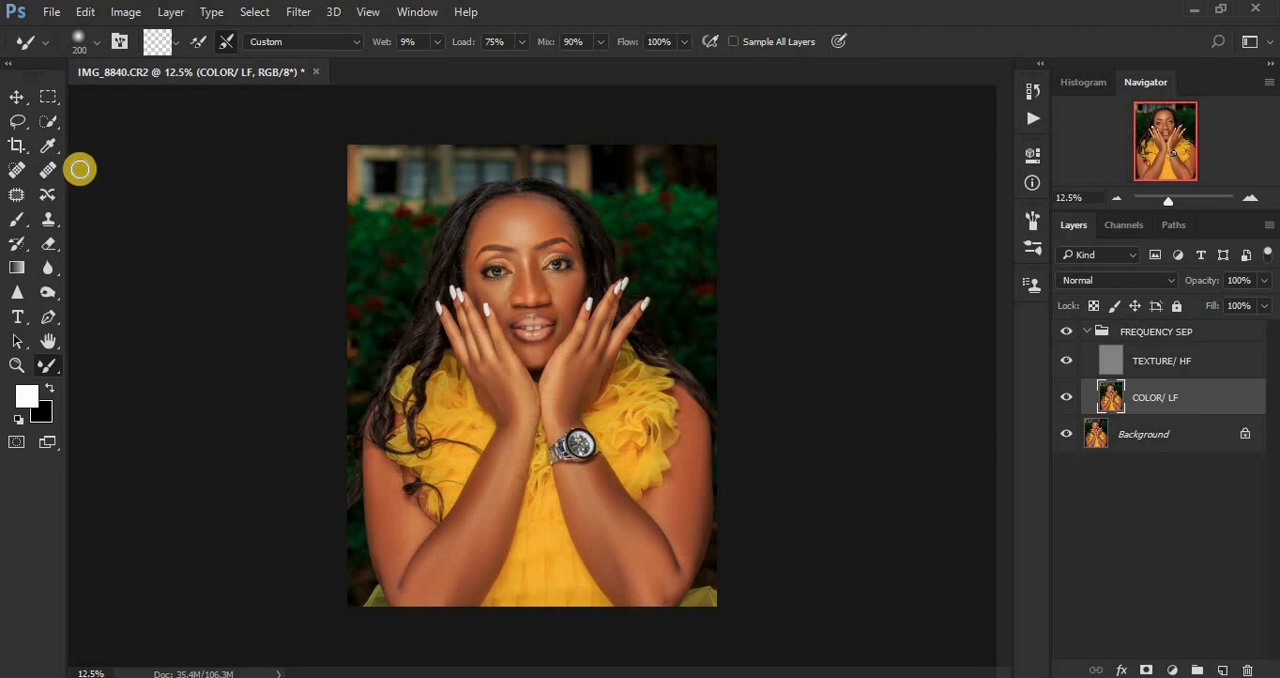
left_click(16, 121)
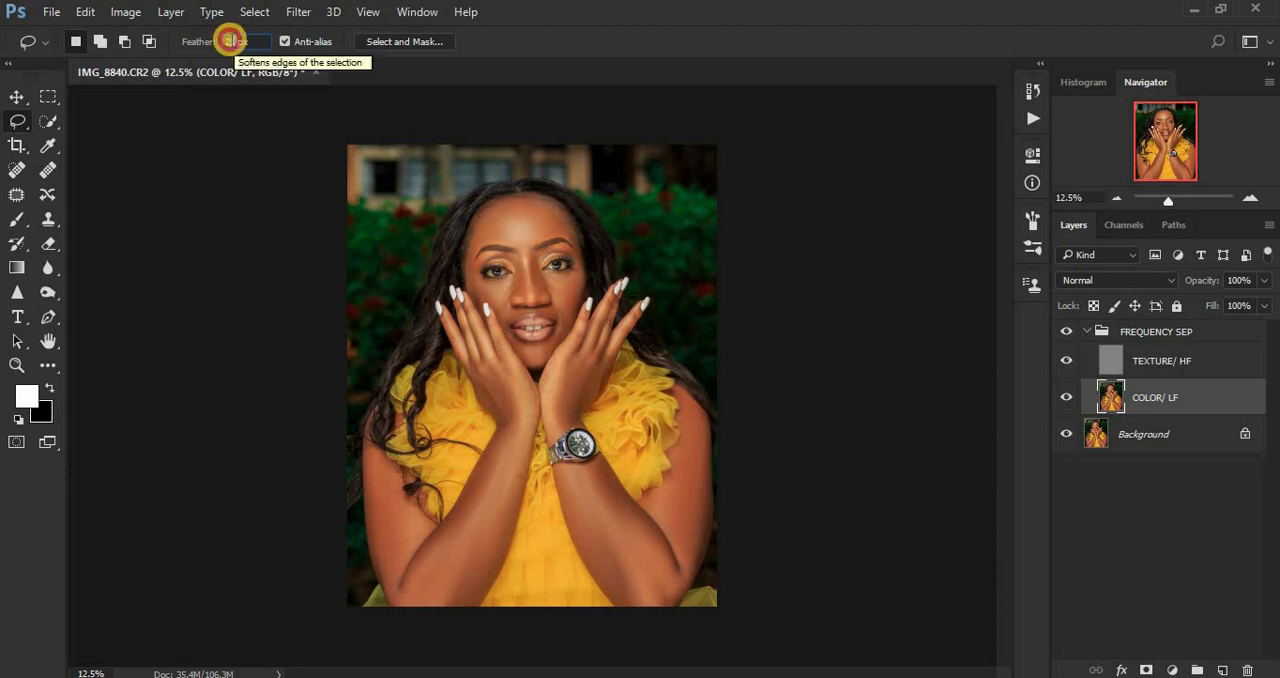
left_click_drag(229, 41, 234, 41)
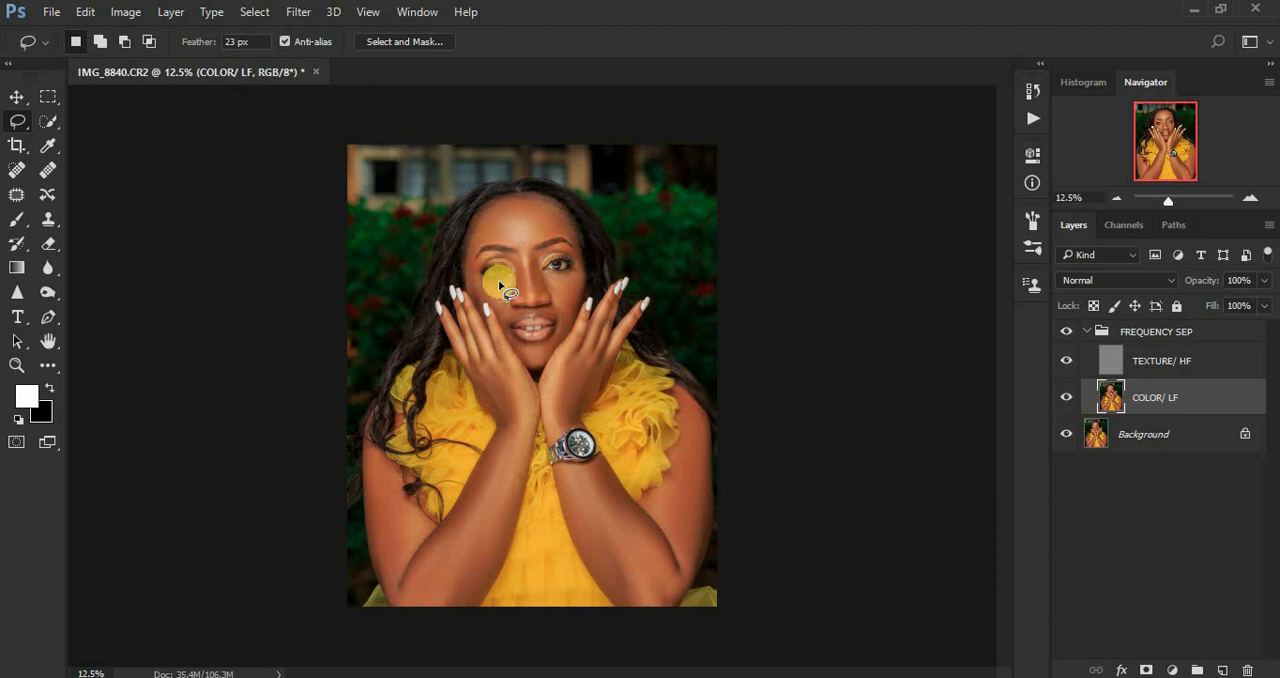
key("ctrl+plus")
key("ctrl+plus")
key("ctrl+plus")
key("ctrl+plus")
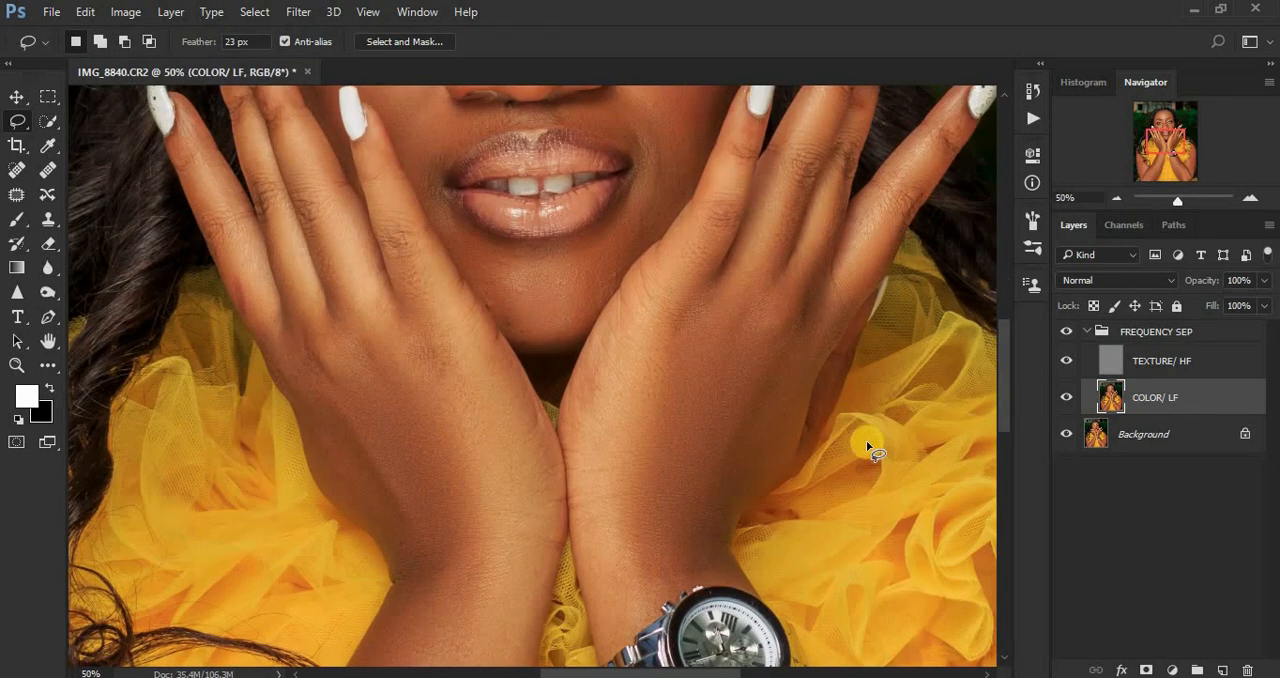
left_click_drag(1002, 392, 1016, 305)
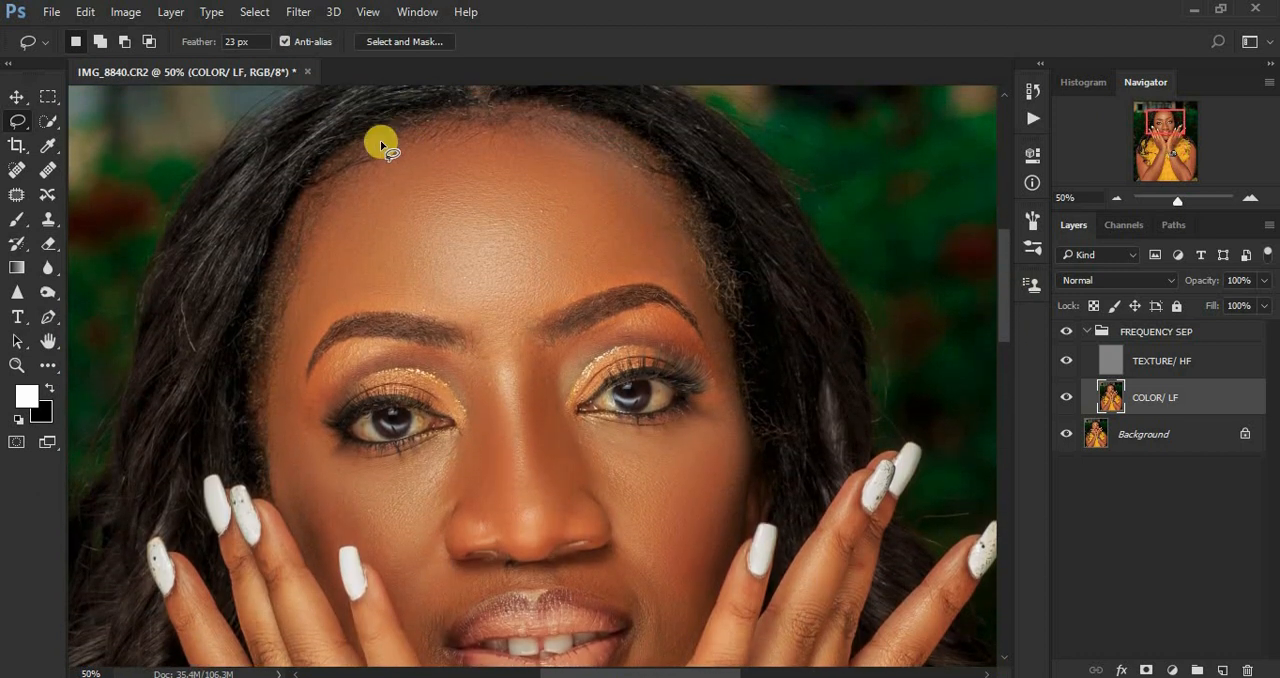
mouse_move(372, 143)
left_mouse_down()
mouse_move(404, 130)
mouse_move(537, 122)
mouse_move(623, 146)
mouse_move(679, 180)
mouse_move(729, 384)
mouse_move(678, 280)
mouse_move(686, 295)
mouse_move(641, 279)
mouse_move(509, 335)
mouse_move(394, 308)
mouse_move(342, 315)
mouse_move(303, 357)
mouse_move(296, 400)
mouse_move(309, 412)
mouse_move(277, 423)
mouse_move(277, 303)
mouse_move(355, 164)
left_mouse_up()
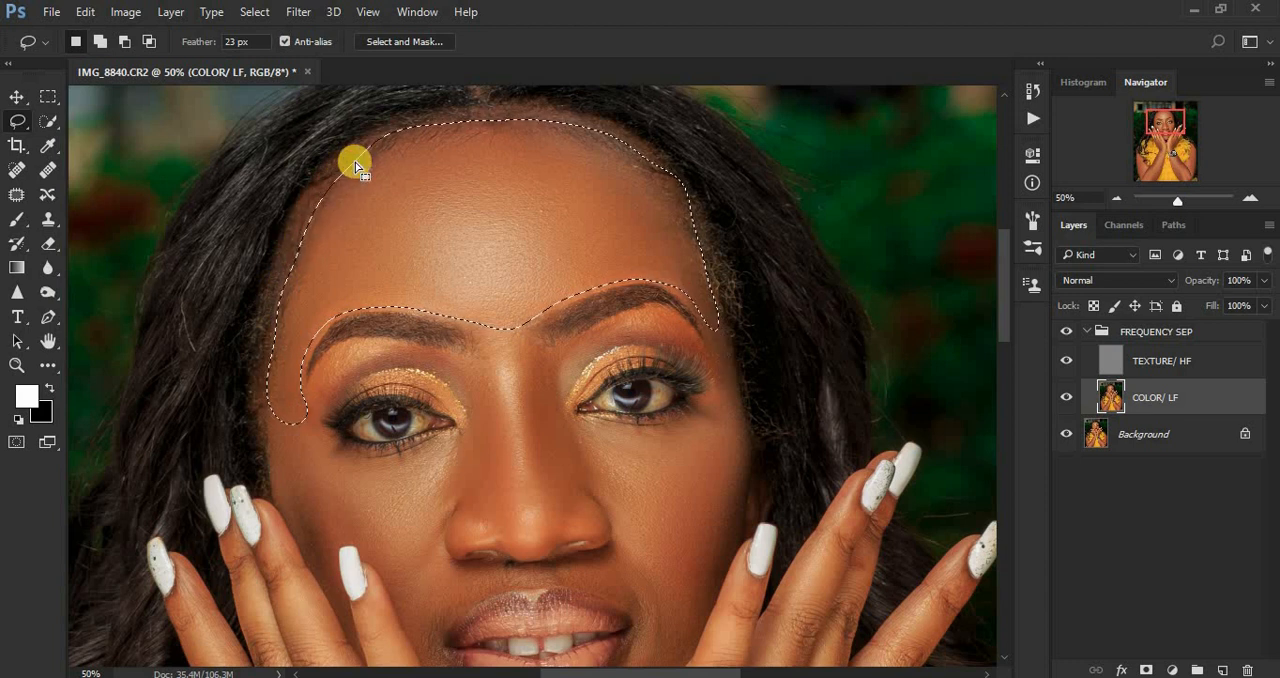
key("ctrl+d")
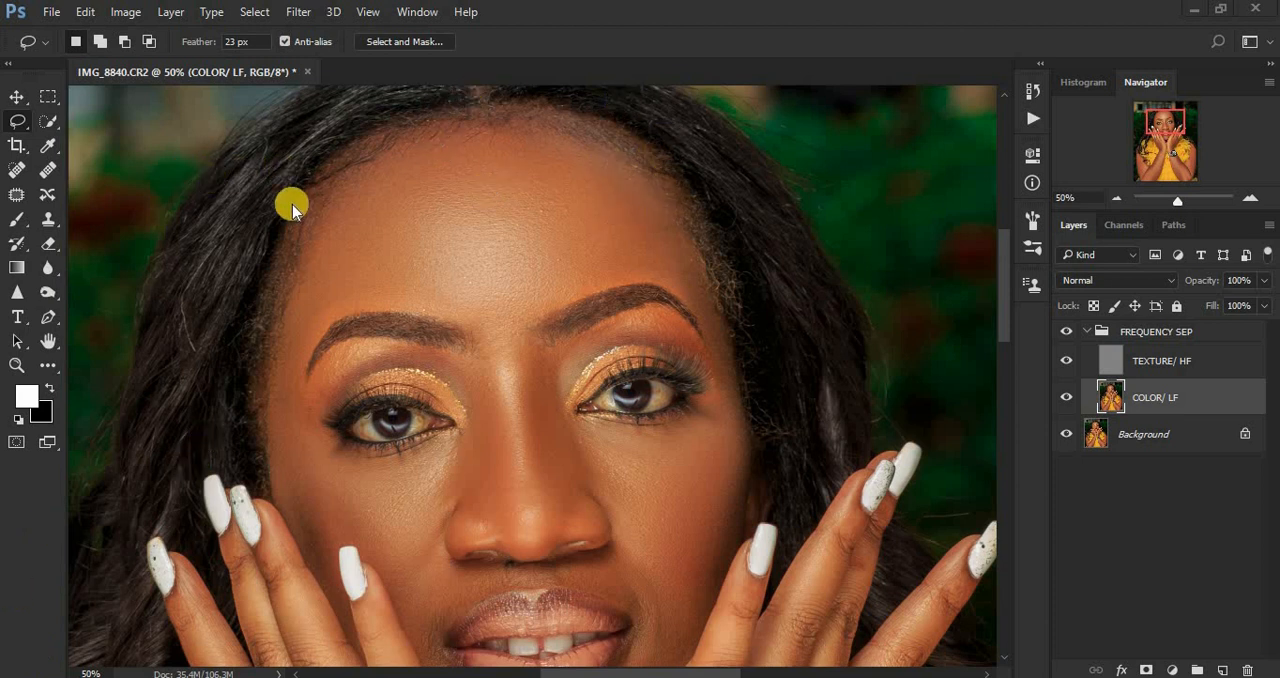
key("ctrl+shift+d")
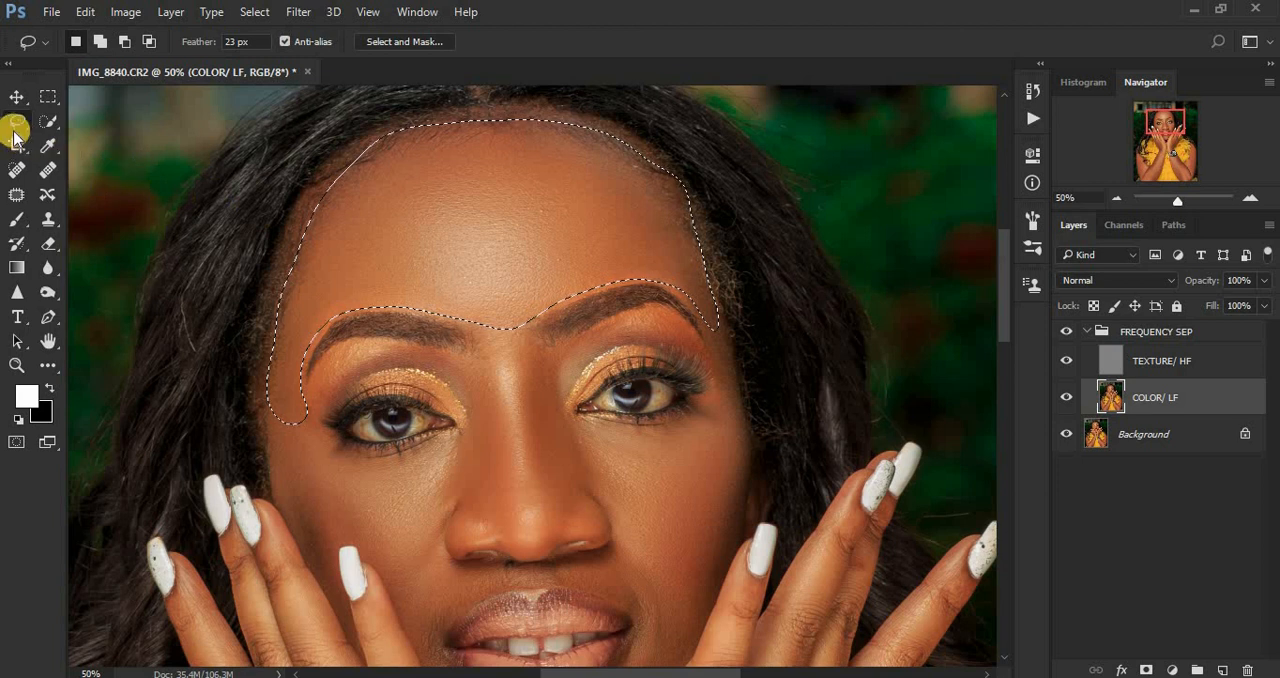
left_click(222, 177)
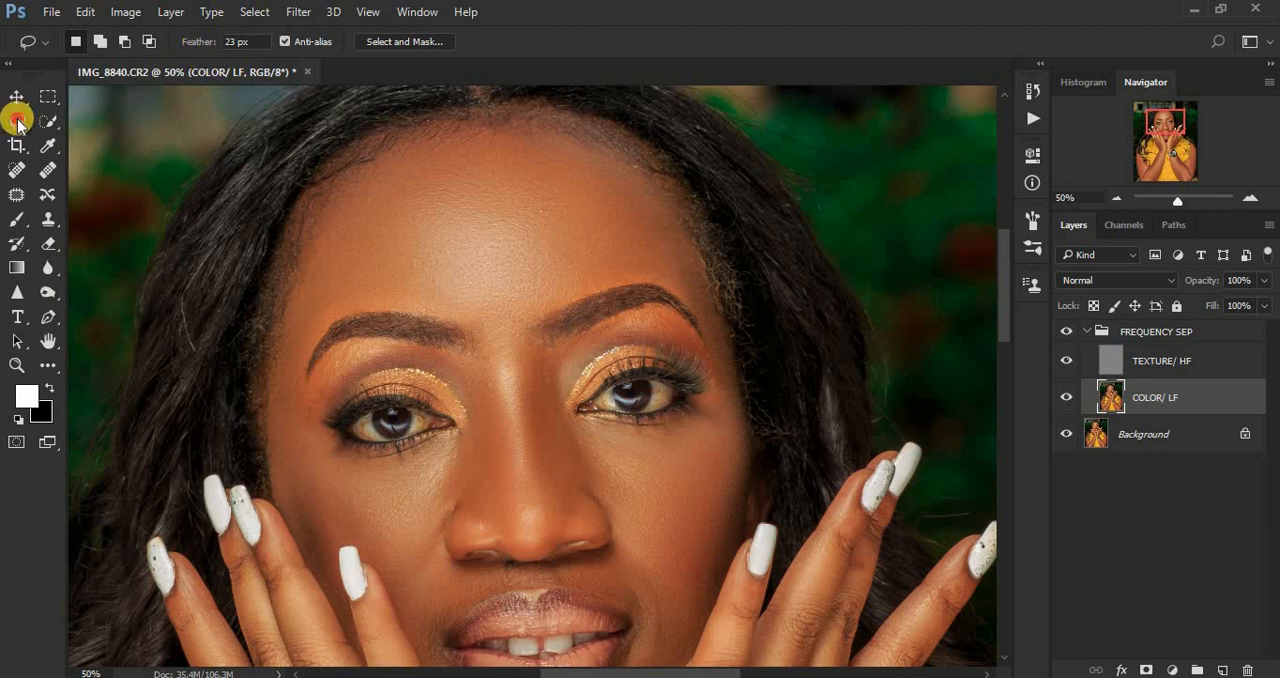
Step: Draw an anti-aliased freehand Lasso selection around the forehead, following the hairline, the temple and the upper edges of both eyebrows
left_click_drag(18, 122, 116, 118)
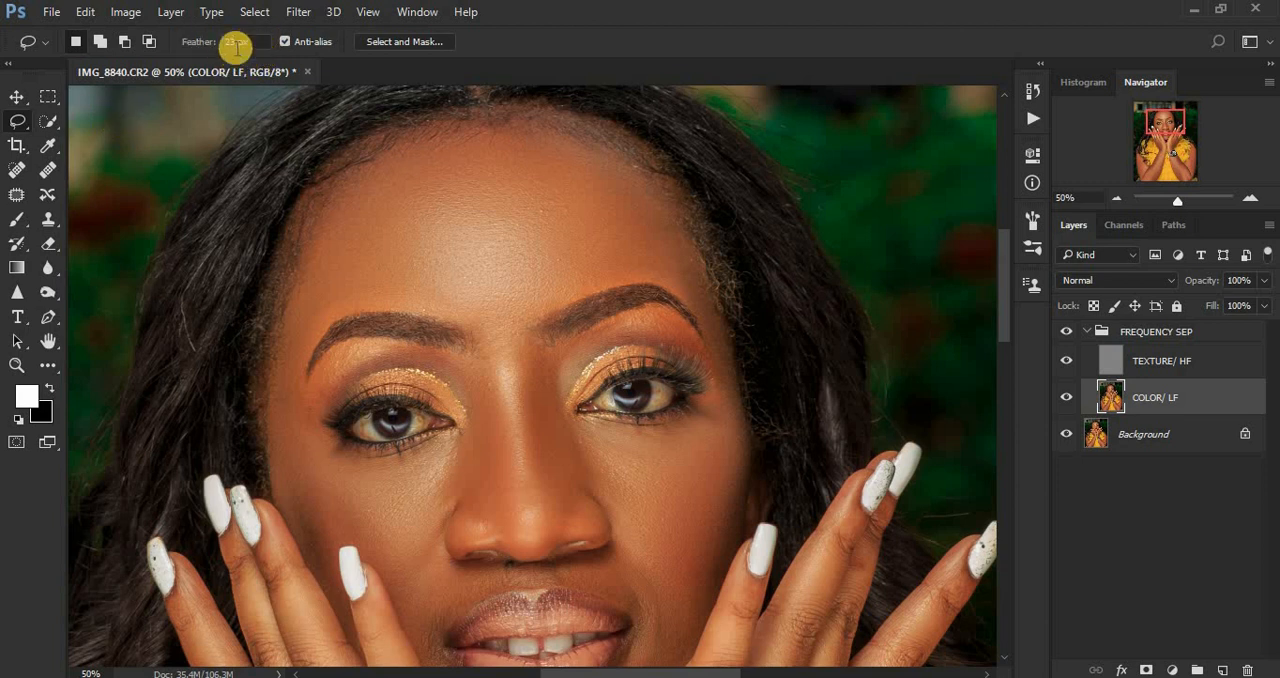
left_click(283, 42)
mouse_move(324, 182)
left_mouse_down()
mouse_move(423, 126)
mouse_move(597, 123)
mouse_move(653, 162)
mouse_move(680, 209)
mouse_move(727, 363)
mouse_move(694, 302)
mouse_move(652, 277)
mouse_move(509, 320)
mouse_move(378, 300)
mouse_move(320, 328)
mouse_move(299, 372)
mouse_move(306, 402)
mouse_move(286, 420)
mouse_move(274, 373)
mouse_move(327, 183)
left_mouse_up()
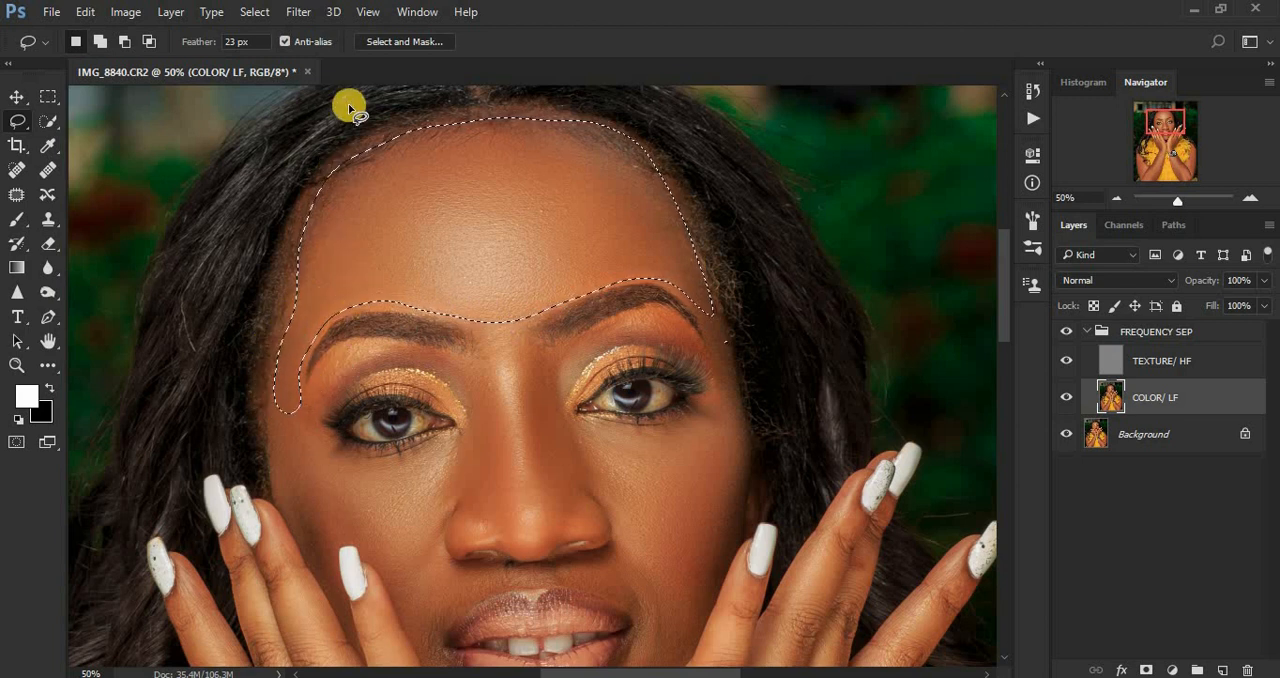
Step: Set up a Gaussian Blur with a 15-pixel radius on the selected forehead area of the COLOR/ LF layer
left_click(301, 10)
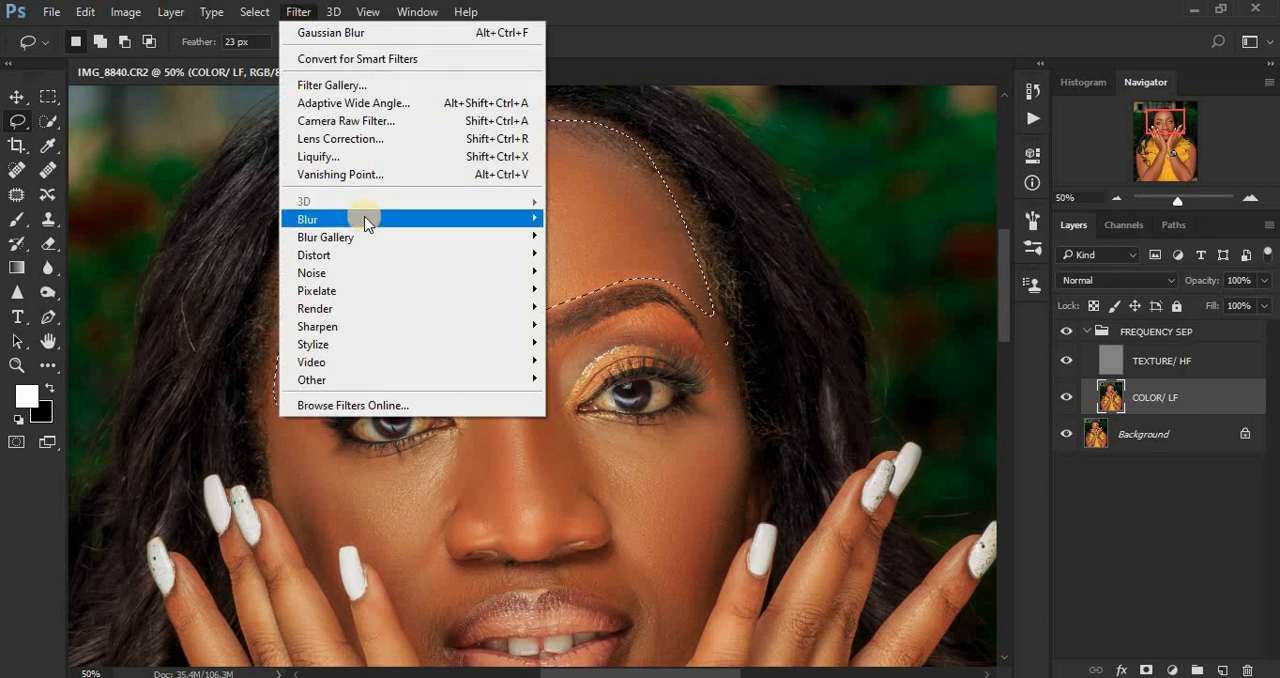
mouse_move(371, 217)
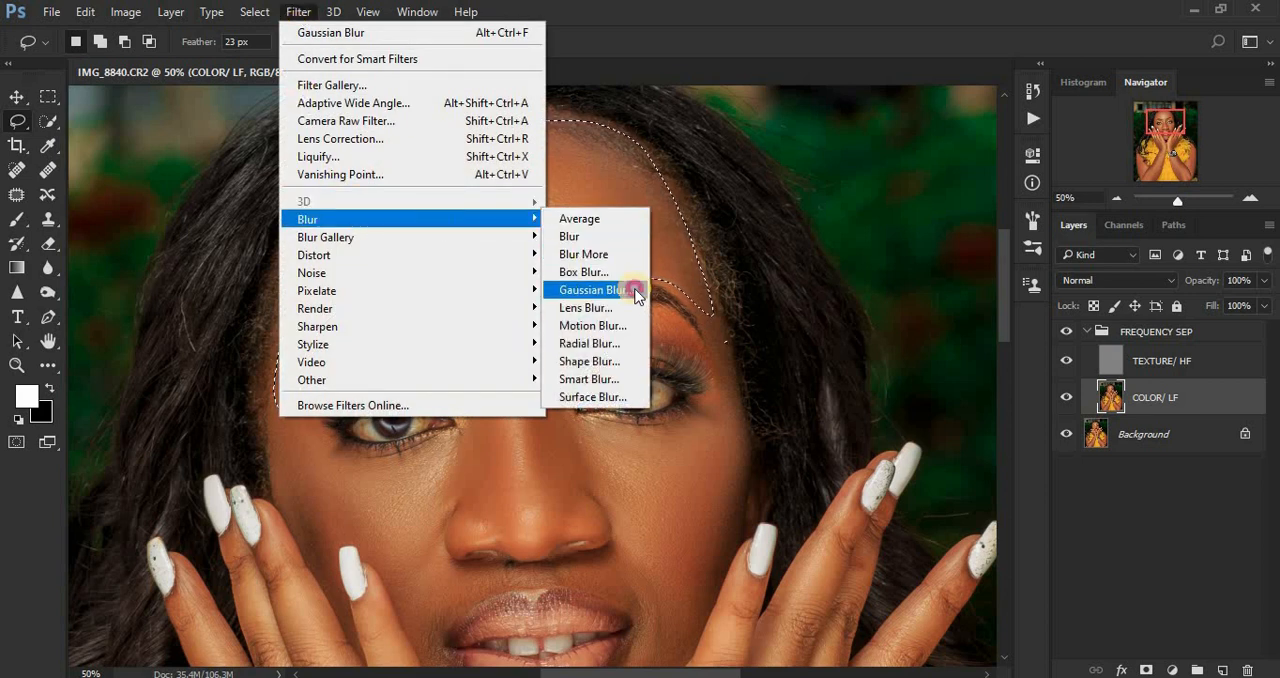
left_click(636, 291)
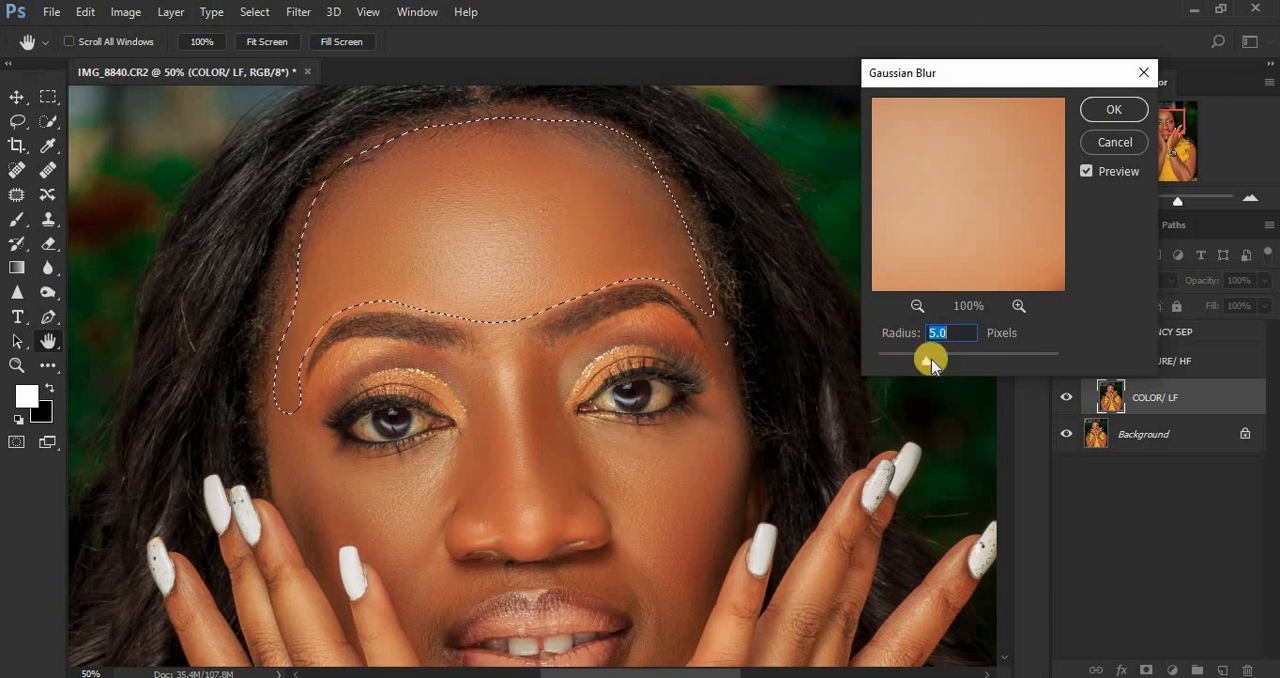
left_click_drag(930, 366, 956, 368)
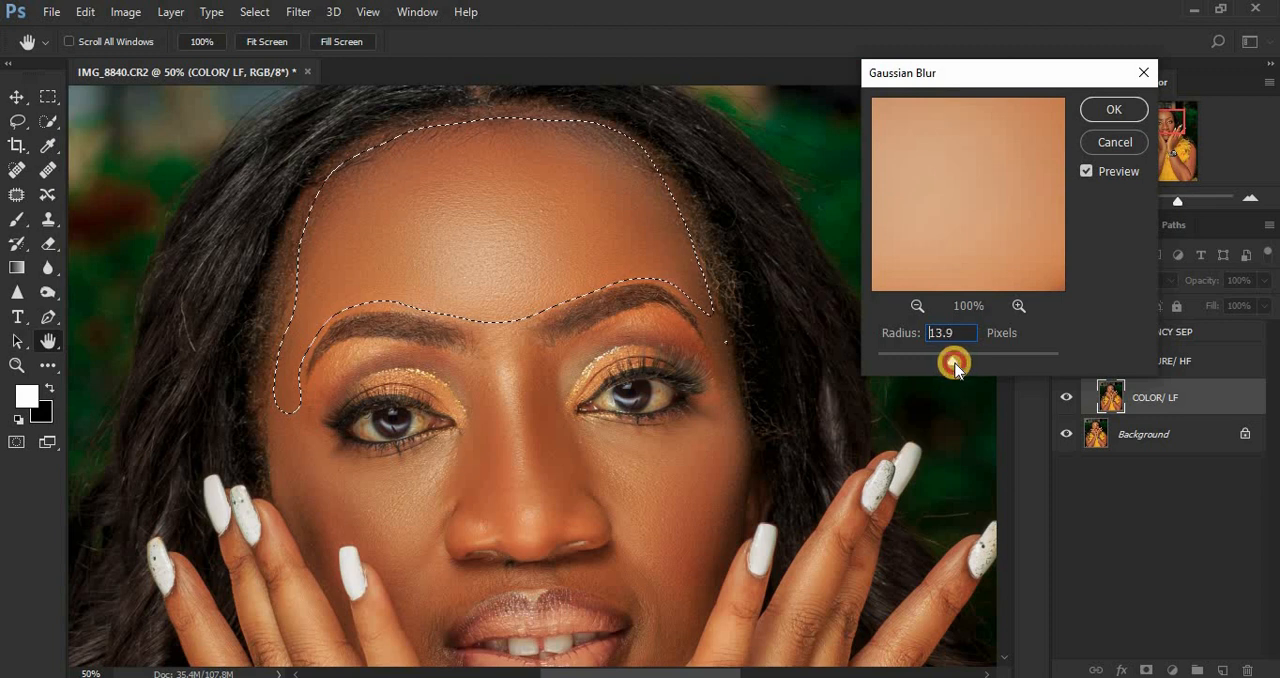
left_click_drag(956, 368, 914, 336)
type("1")
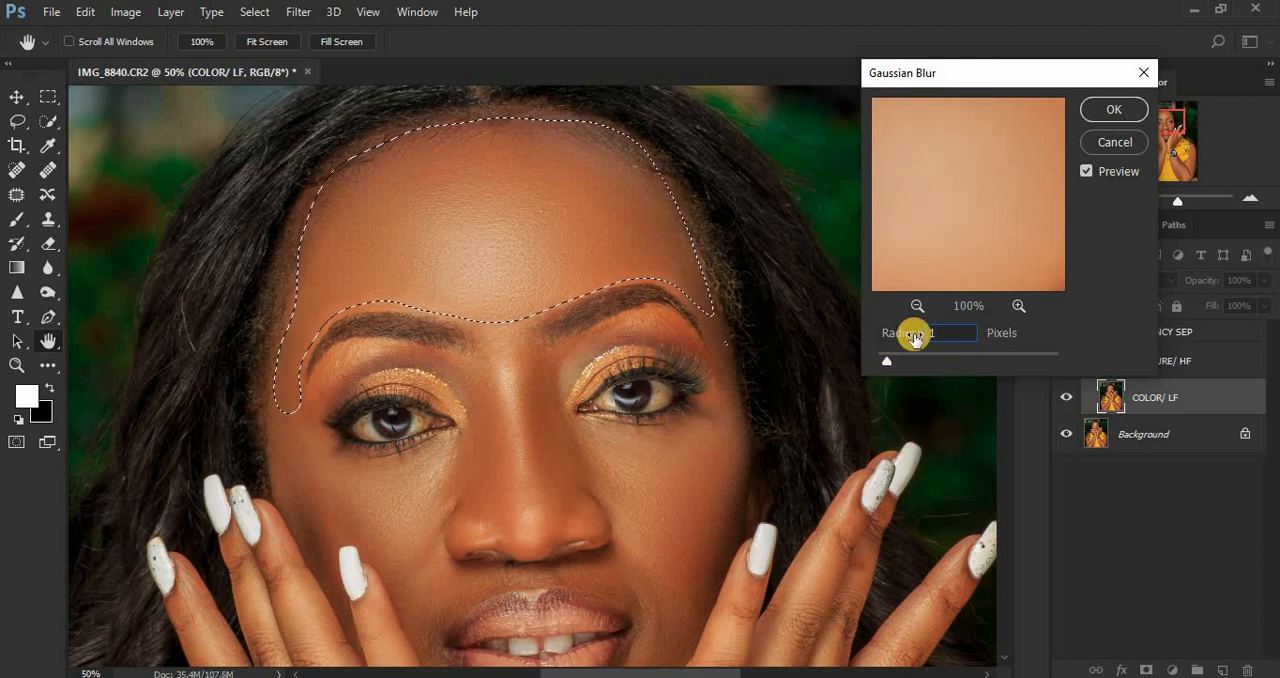
type("5")
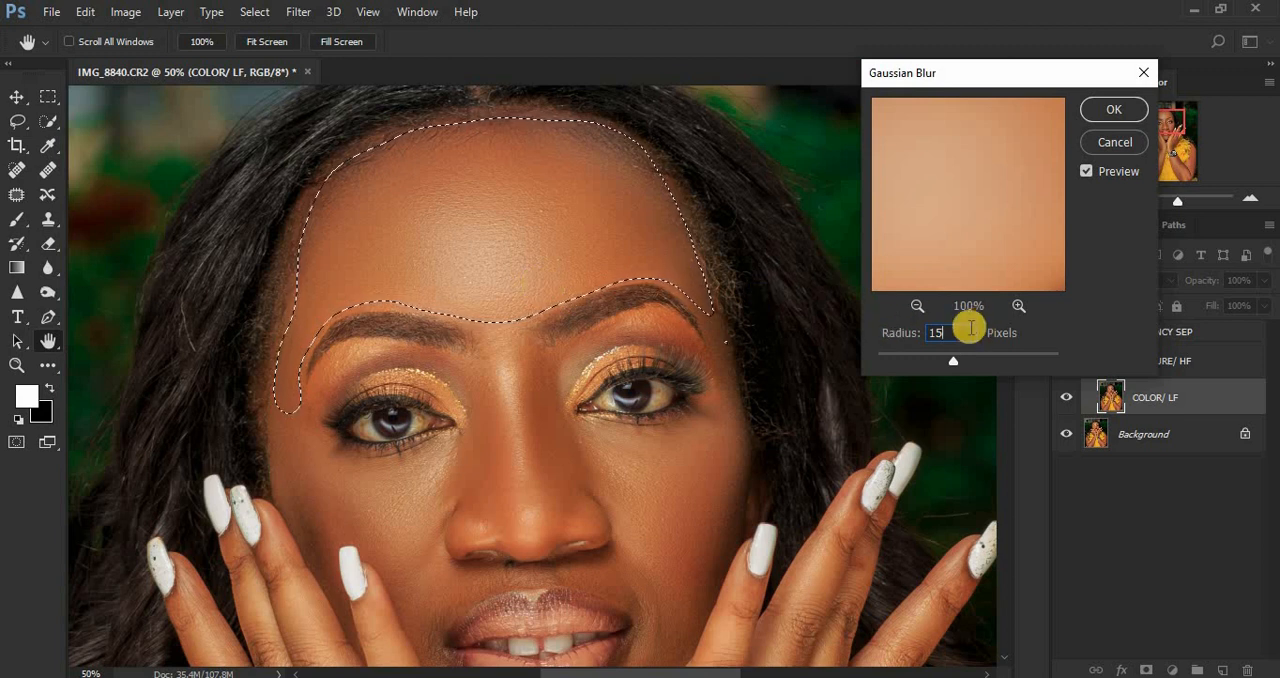
left_click(912, 335)
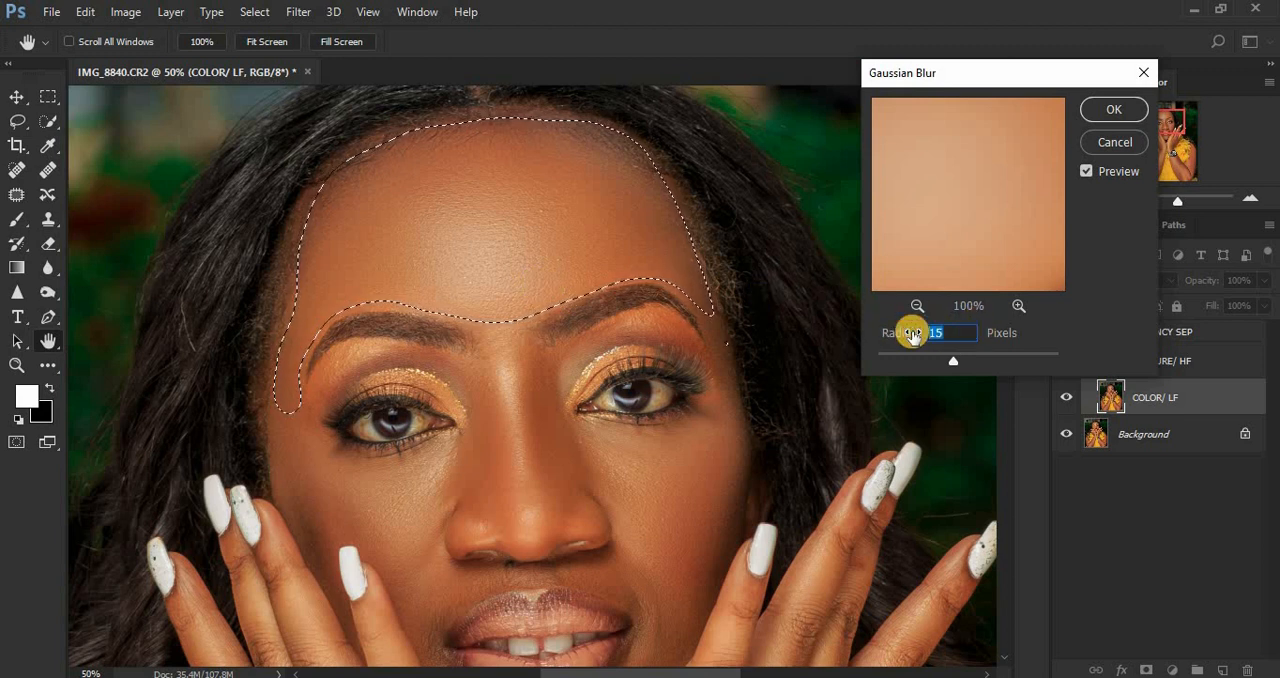
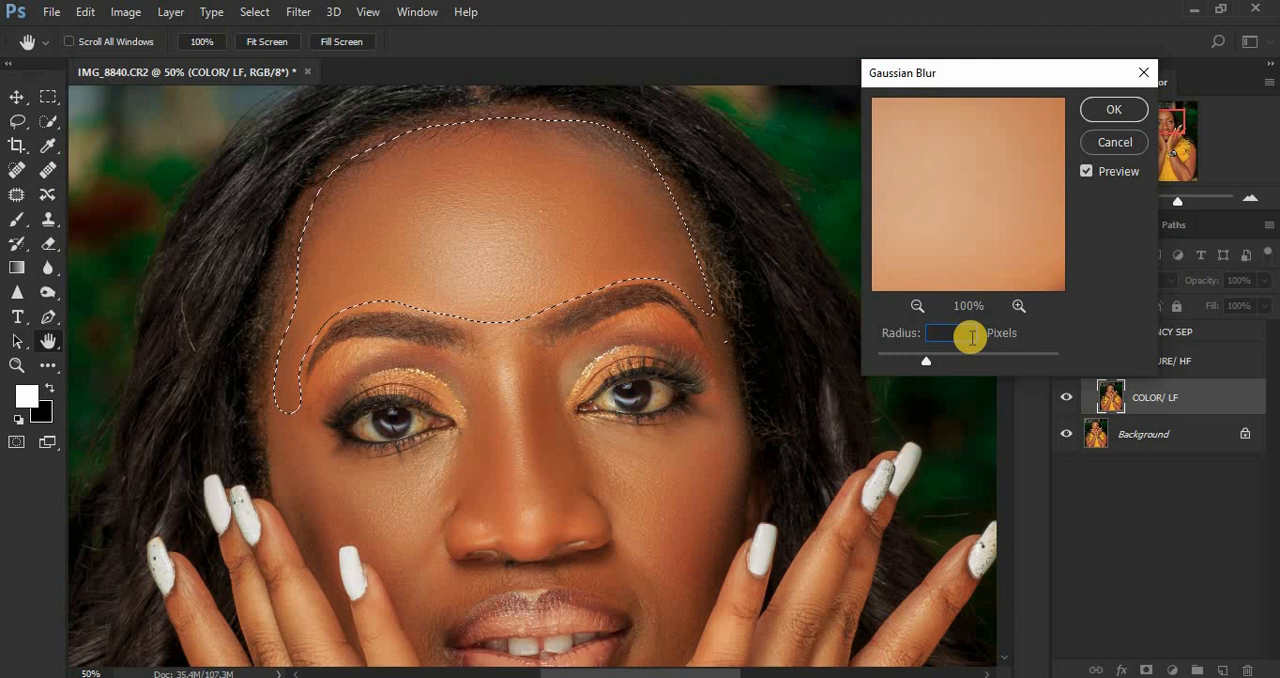
Step: Apply the Gaussian Blur with a 15-pixel radius to the selected forehead area and clear the selection
type("5")
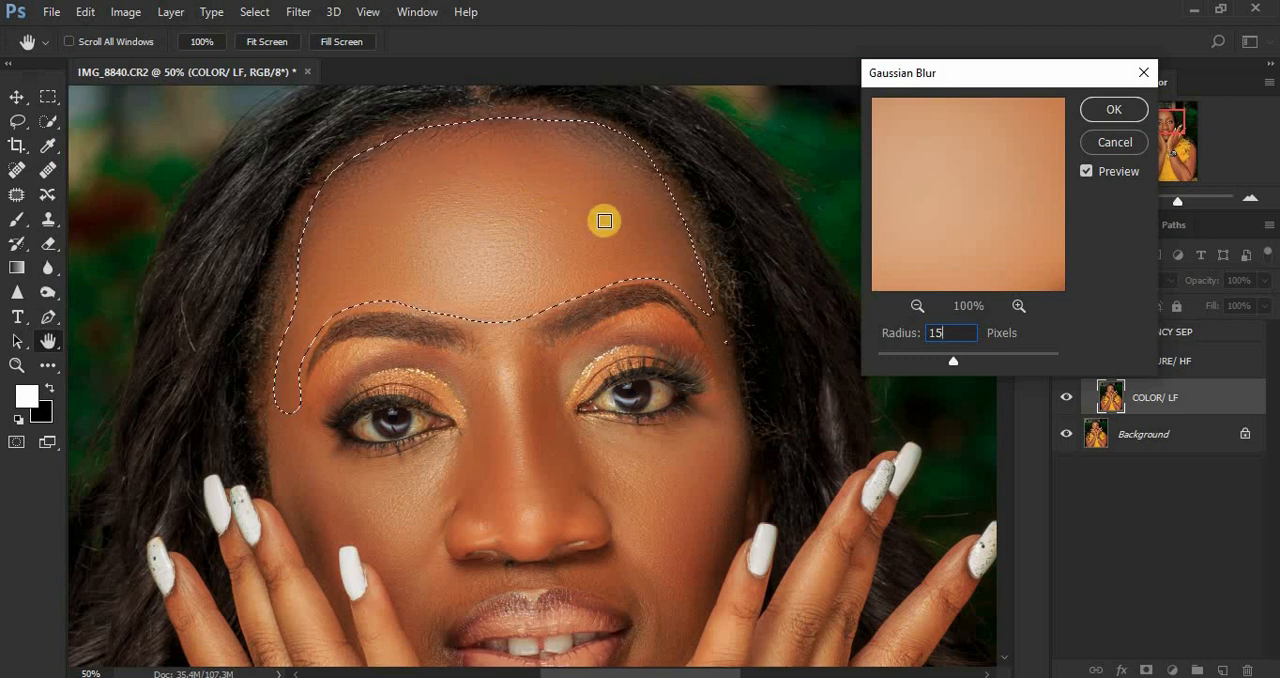
left_click(1097, 111)
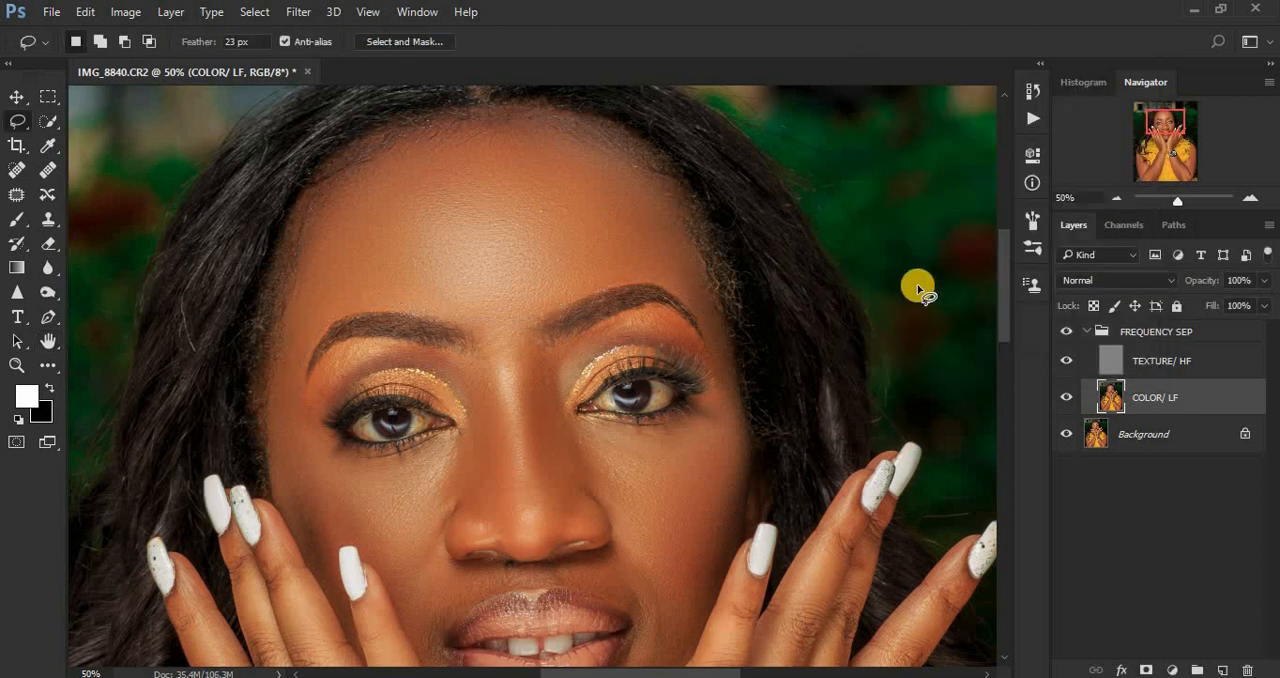
key("ctrl+d")
Step: Lasso the cheek and outer temple below the eye on the image's left side and reapply the Gaussian Blur there
left_click_drag(1000, 277, 1001, 316)
left_click_drag(282, 241, 282, 242)
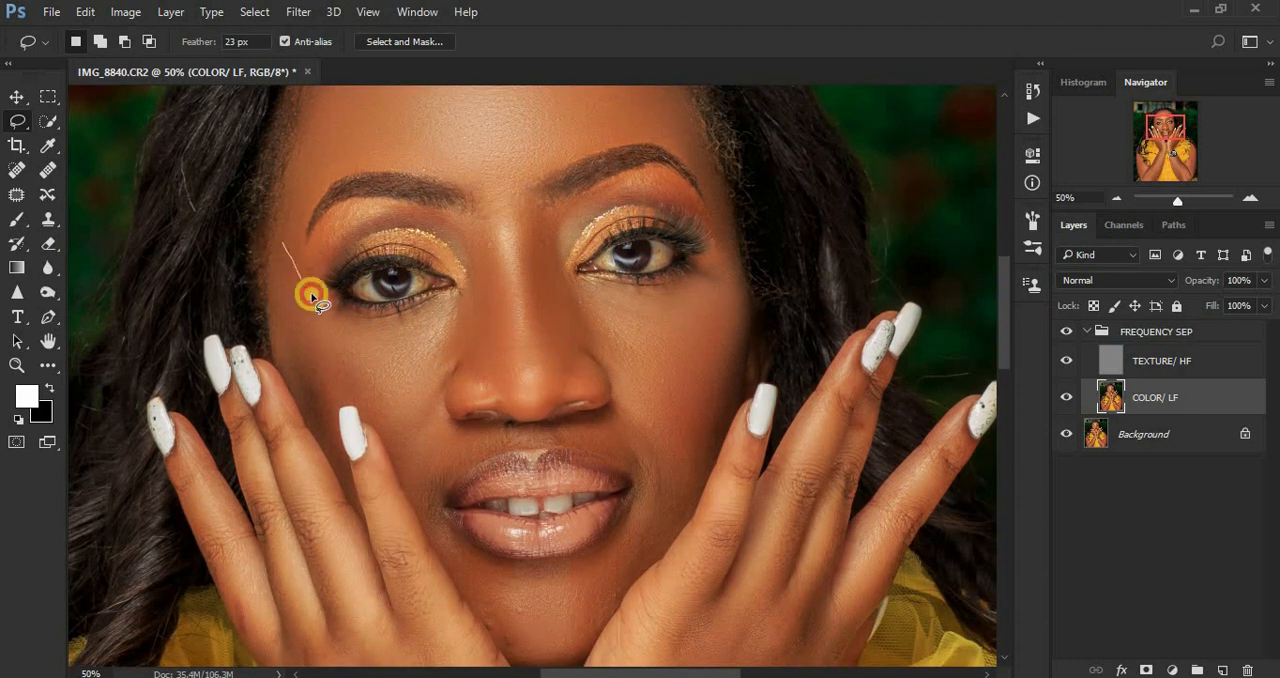
mouse_move(312, 296)
left_mouse_down()
mouse_move(346, 322)
mouse_move(428, 313)
mouse_move(463, 334)
mouse_move(409, 410)
mouse_move(379, 423)
mouse_move(362, 398)
left_mouse_up()
mouse_move(320, 402)
left_mouse_down()
mouse_move(282, 358)
mouse_move(270, 282)
mouse_move(280, 219)
mouse_move(297, 285)
left_mouse_up()
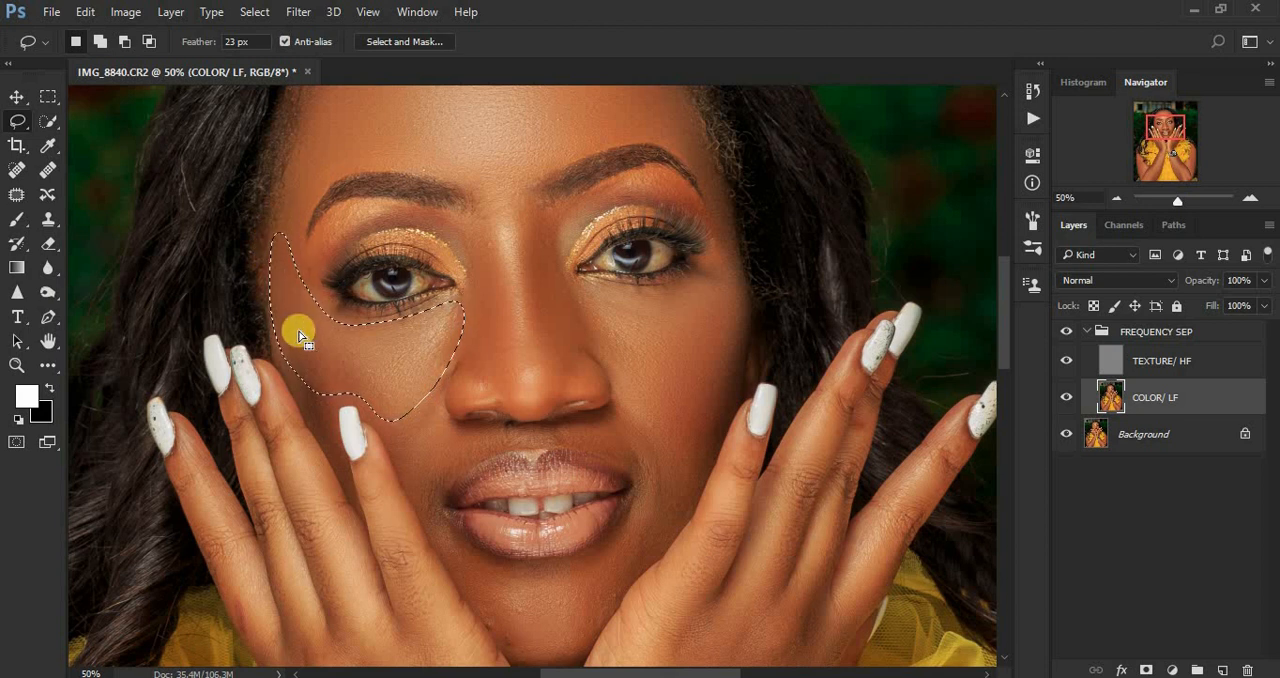
right_click(299, 331)
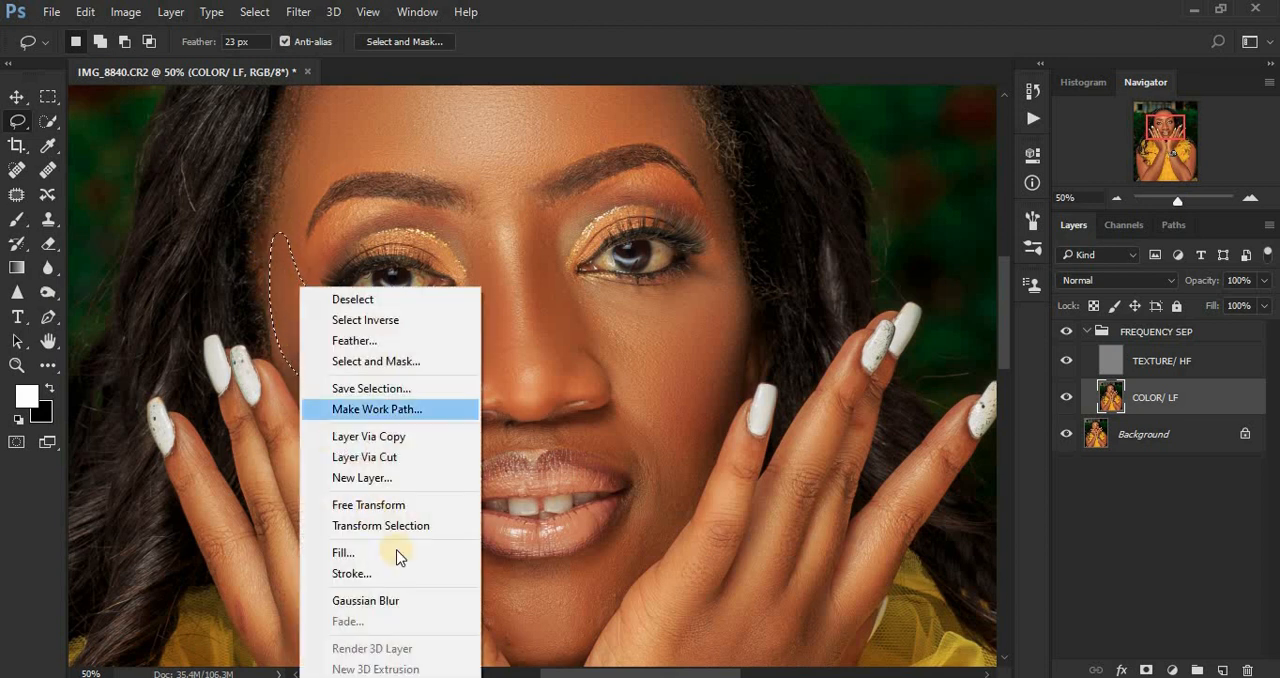
left_click(403, 604)
left_click(405, 604)
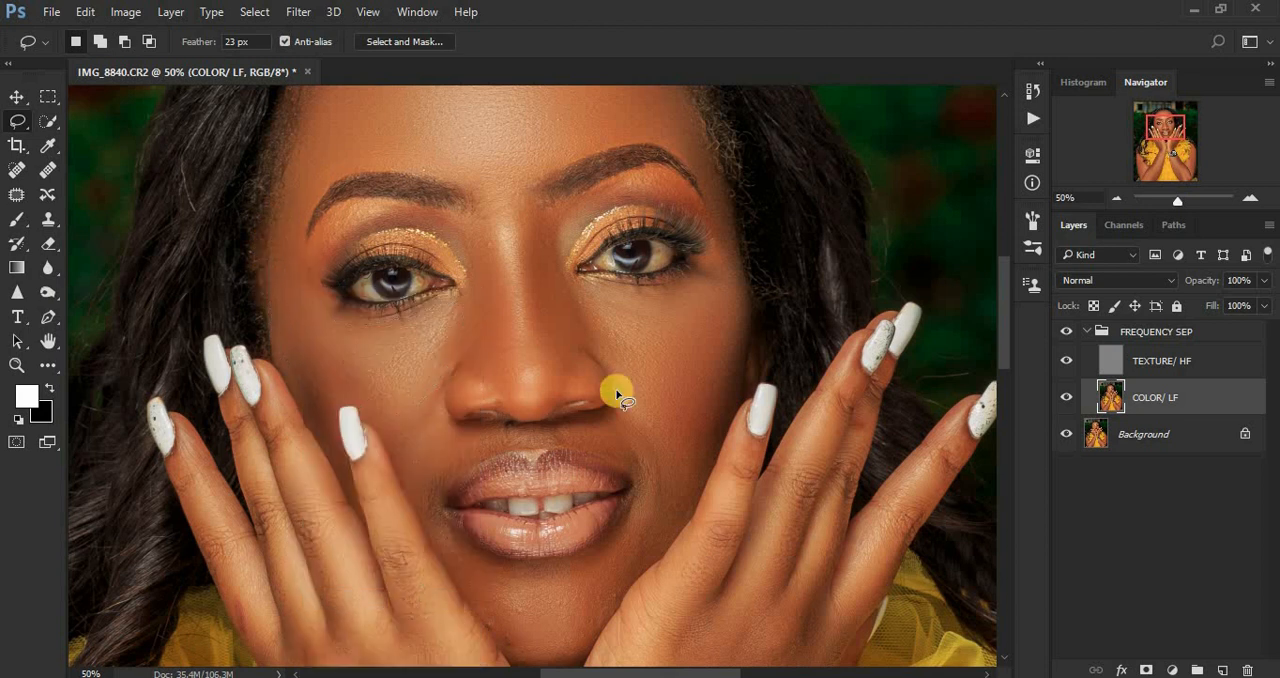
Step: Lasso the cheek below the eye on the image's right side, blur it with the same Gaussian Blur and deselect
mouse_move(720, 263)
left_mouse_down()
mouse_move(662, 292)
mouse_move(570, 283)
mouse_move(596, 342)
left_mouse_up()
mouse_move(638, 405)
left_mouse_down()
mouse_move(699, 414)
mouse_move(729, 376)
mouse_move(741, 339)
mouse_move(729, 224)
mouse_move(689, 303)
left_mouse_up()
right_click(690, 307)
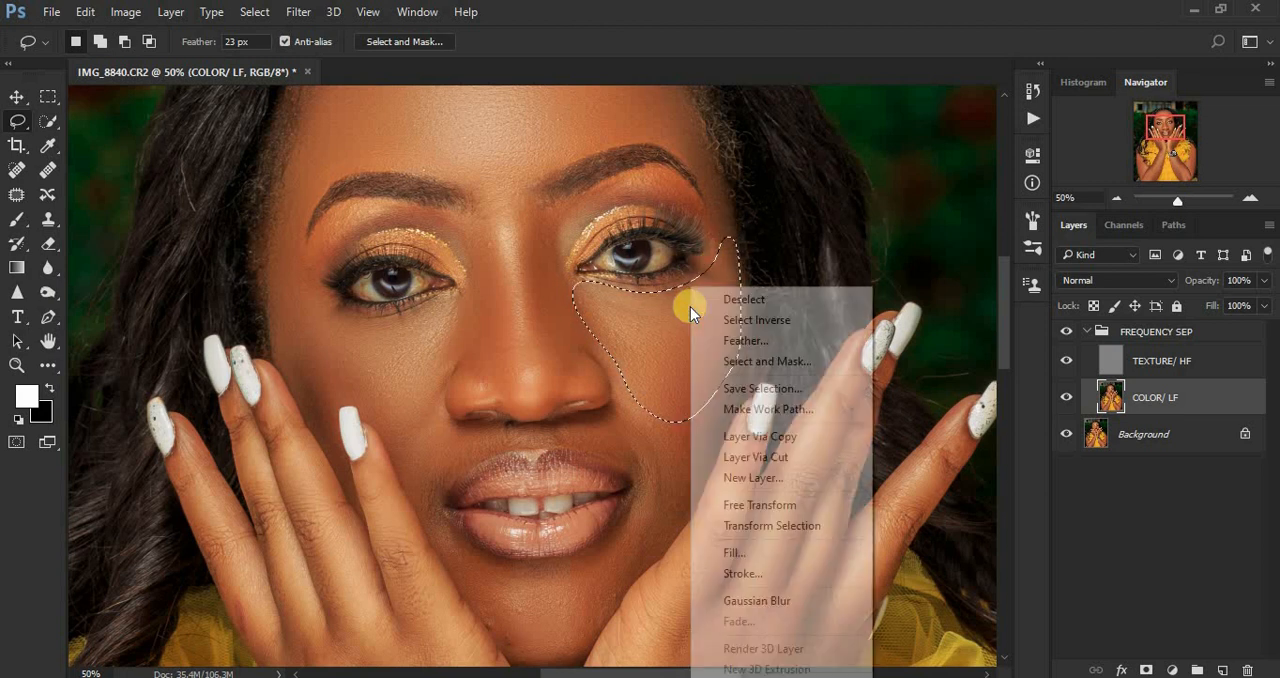
left_click(770, 604)
key("ctrl+d")
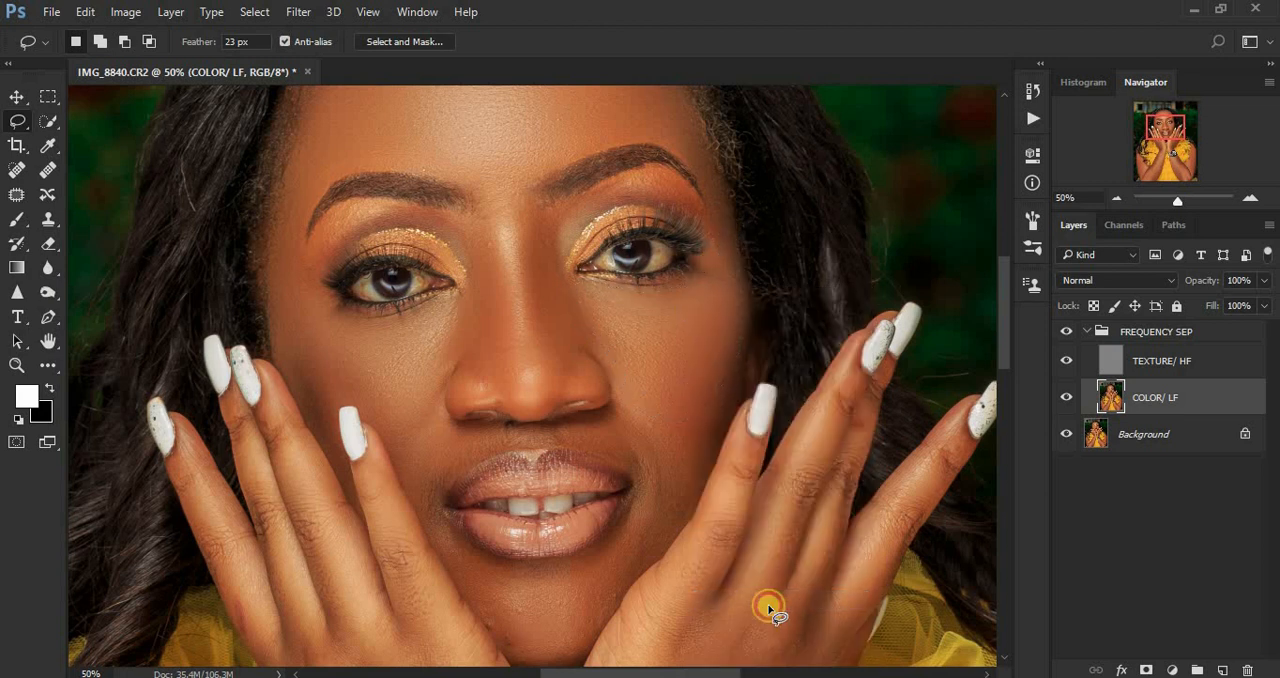
Step: Select the small skin area between the eyebrows and smooth it with the same Gaussian Blur
scroll(1004, 362, "down", 1)
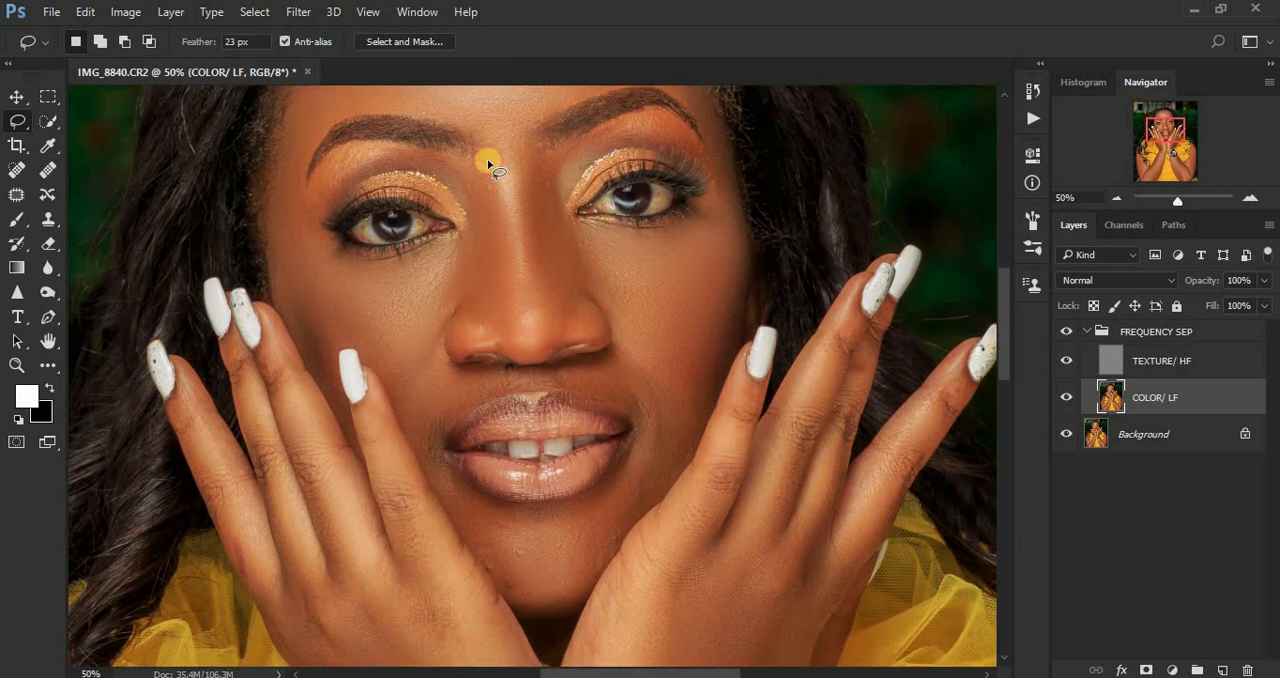
mouse_move(511, 178)
left_mouse_down()
mouse_move(531, 163)
mouse_move(520, 126)
mouse_move(486, 126)
mouse_move(493, 147)
left_mouse_up()
right_click(493, 147)
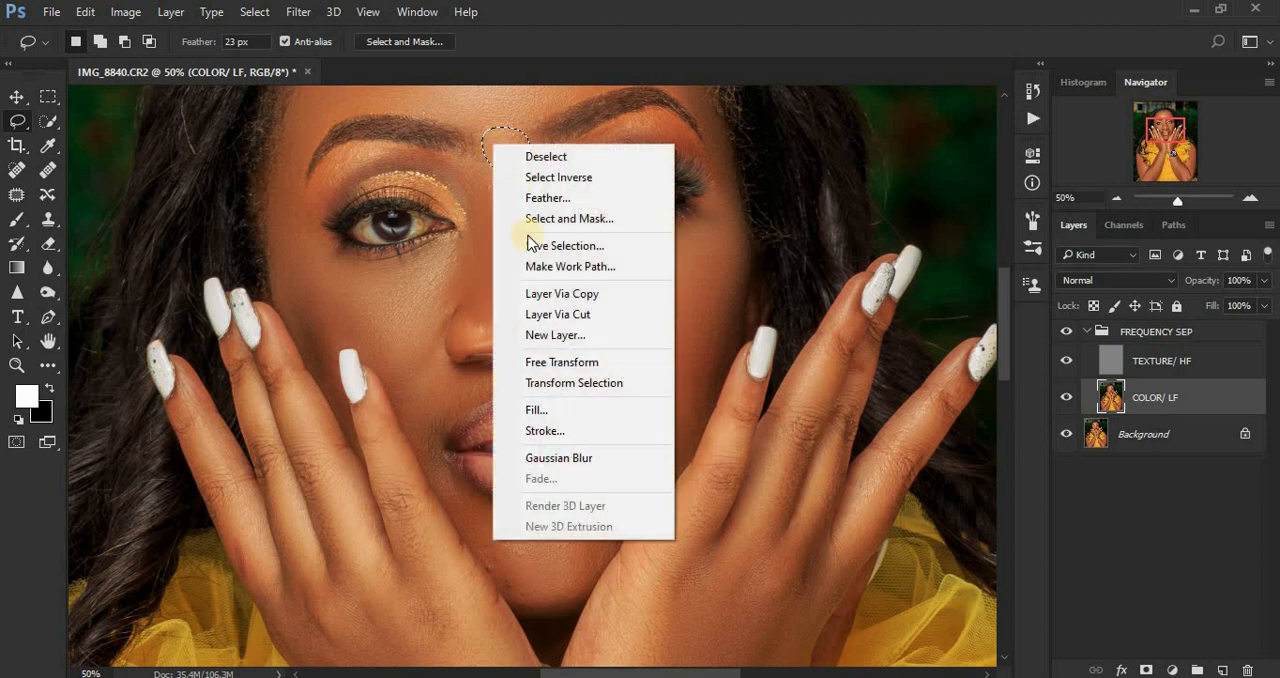
left_click(571, 458)
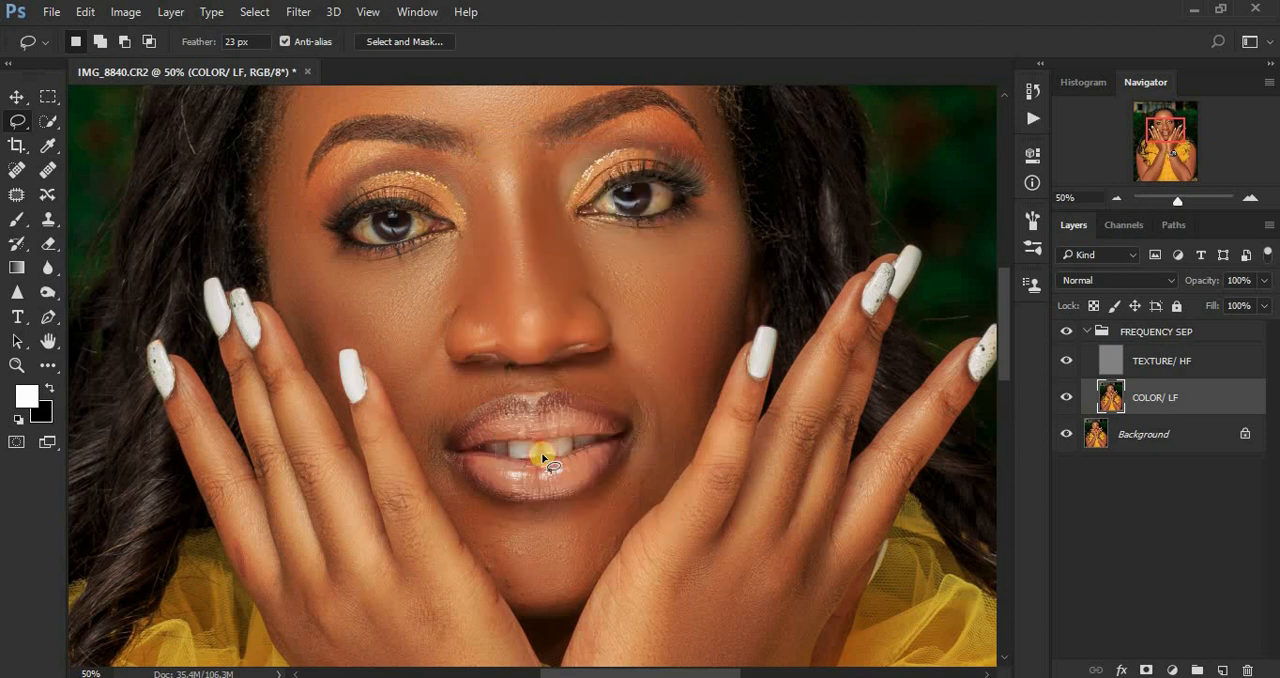
Step: Smooth the lower cheek areas on both sides of the nose and mouth with Gaussian Blur in separate Lasso selections
mouse_move(387, 349)
left_mouse_down()
mouse_move(433, 335)
mouse_move(451, 368)
mouse_move(488, 376)
mouse_move(491, 390)
mouse_move(419, 448)
mouse_move(406, 375)
left_mouse_up()
right_click(407, 376)
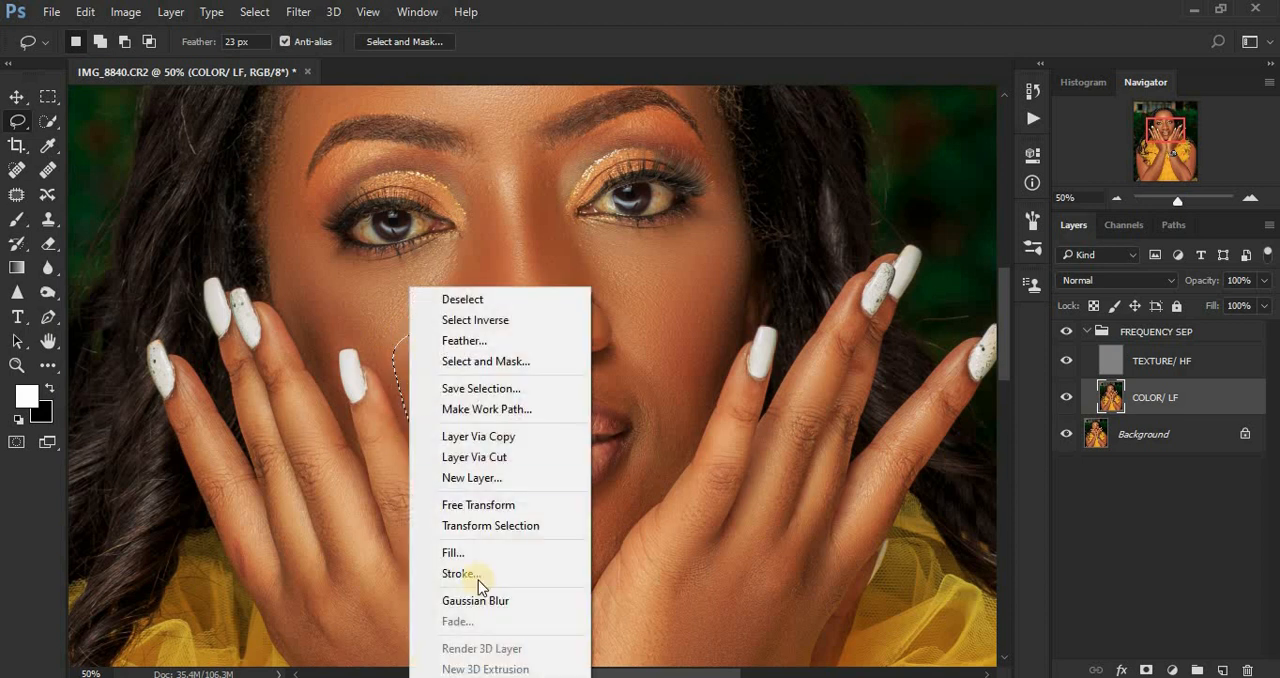
left_click(478, 600)
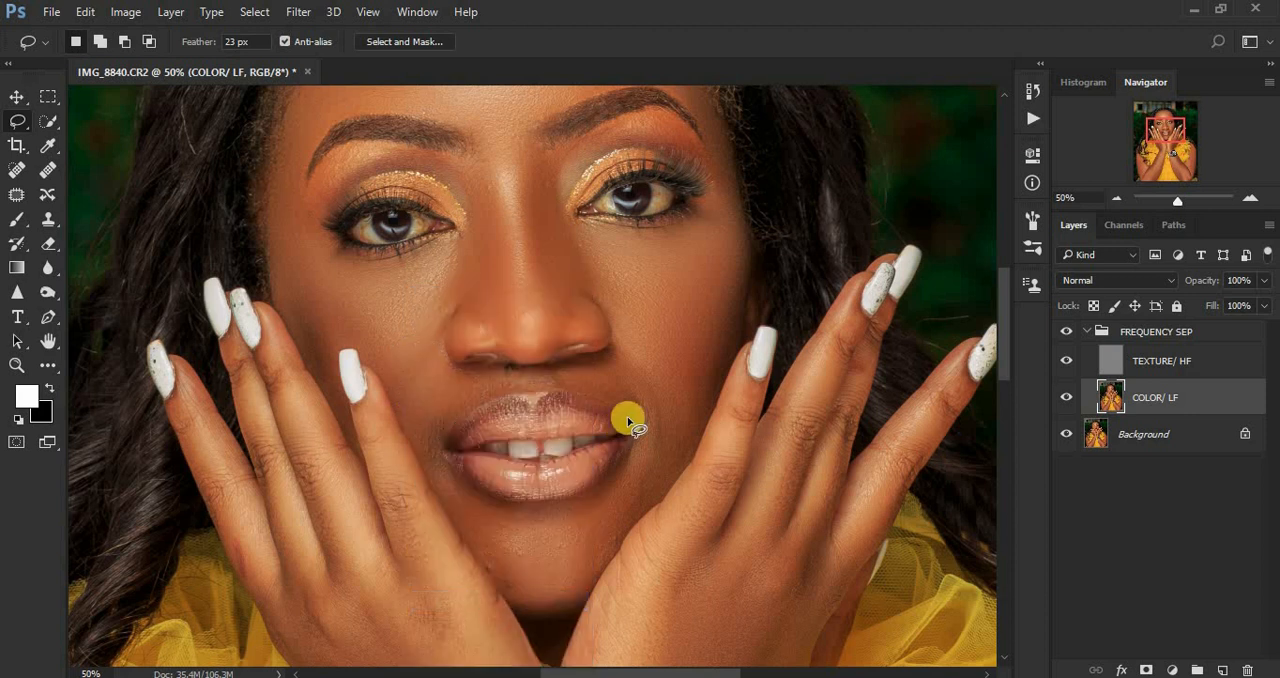
mouse_move(624, 348)
left_mouse_down()
mouse_move(565, 381)
mouse_move(664, 423)
mouse_move(665, 363)
mouse_move(614, 308)
mouse_move(610, 352)
left_mouse_up()
right_click(612, 351)
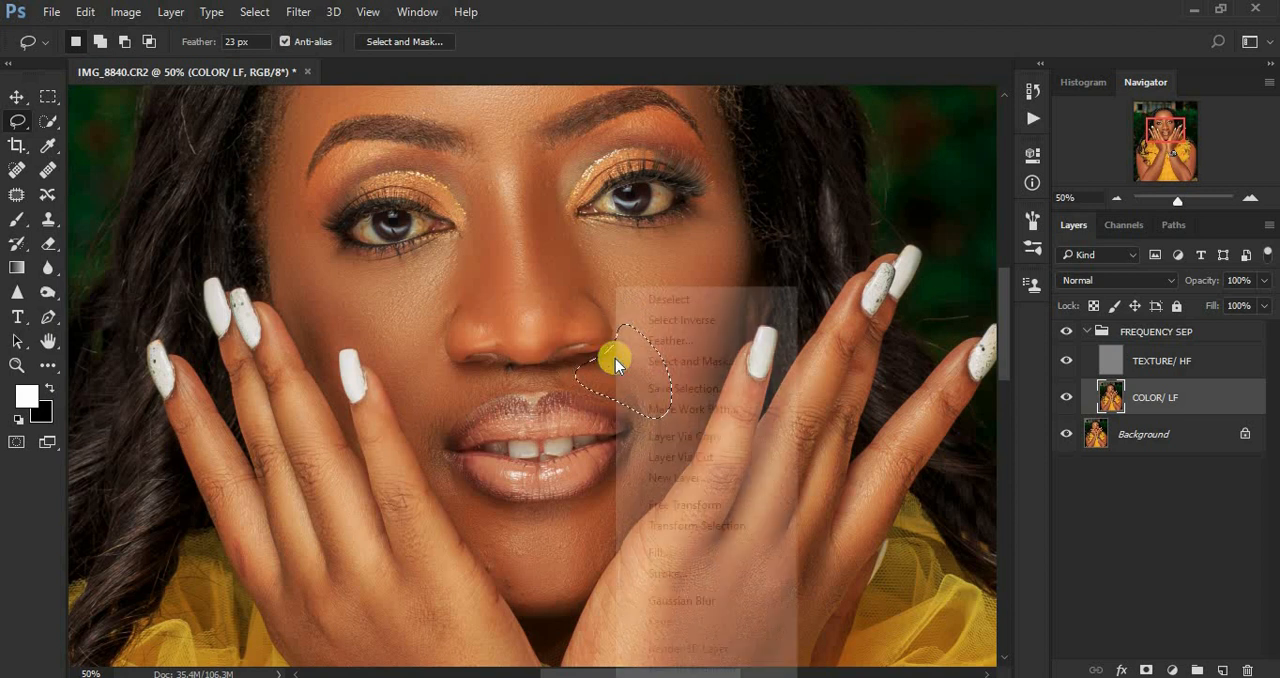
left_click(693, 603)
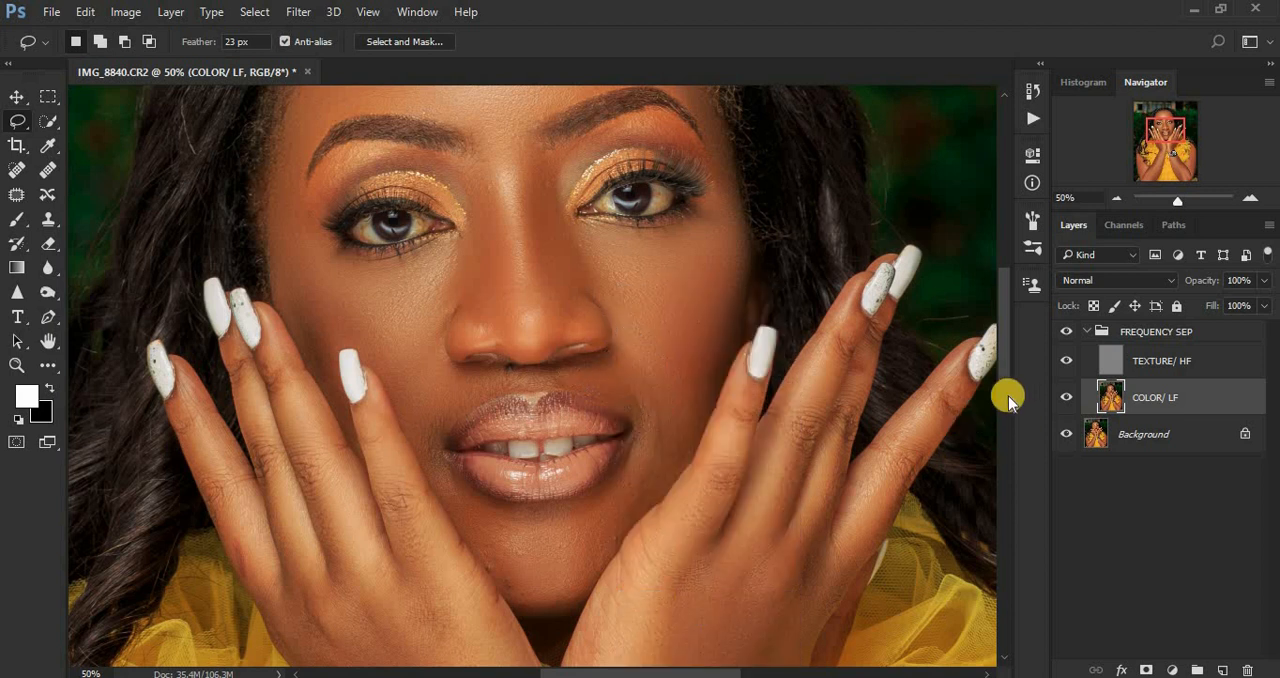
Step: Lasso the chin along the lower lip and jawline and apply the same Gaussian Blur to it
left_click_drag(1003, 345, 1004, 370)
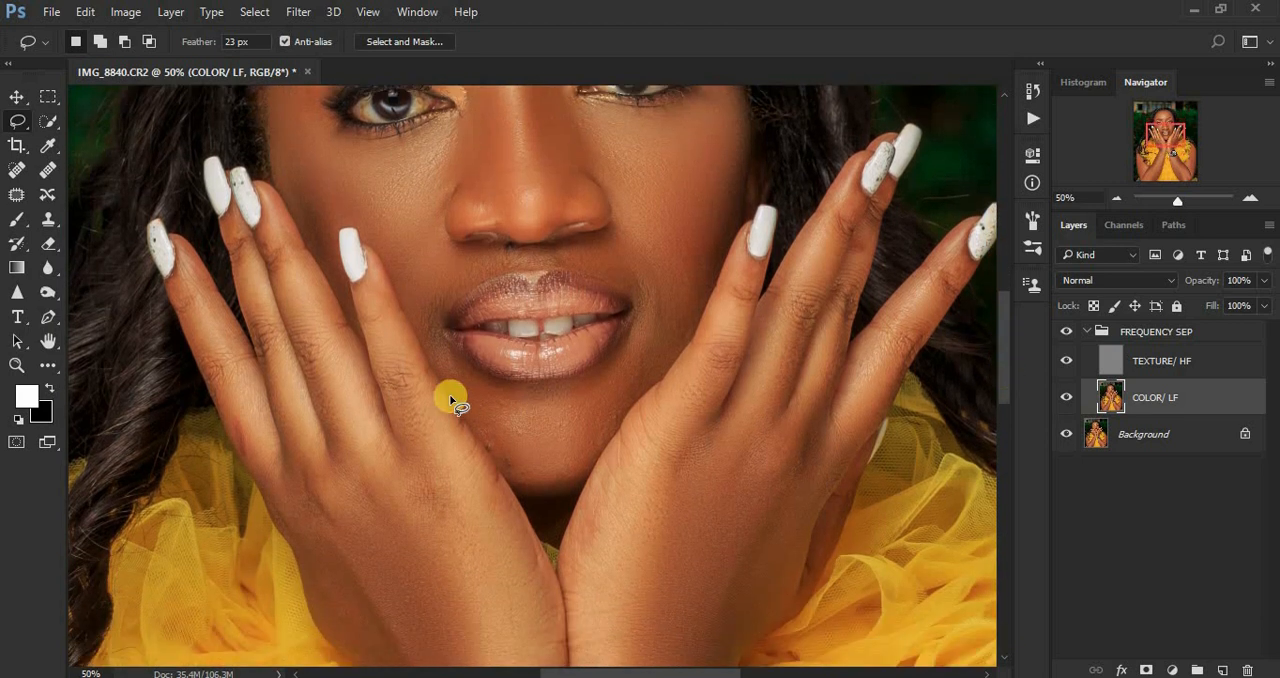
mouse_move(431, 326)
left_mouse_down()
mouse_move(496, 386)
mouse_move(565, 391)
mouse_move(606, 370)
mouse_move(658, 276)
mouse_move(687, 268)
mouse_move(697, 282)
mouse_move(699, 311)
mouse_move(679, 342)
mouse_move(557, 485)
mouse_move(506, 463)
mouse_move(441, 373)
mouse_move(420, 301)
mouse_move(445, 360)
left_mouse_up()
right_click(515, 430)
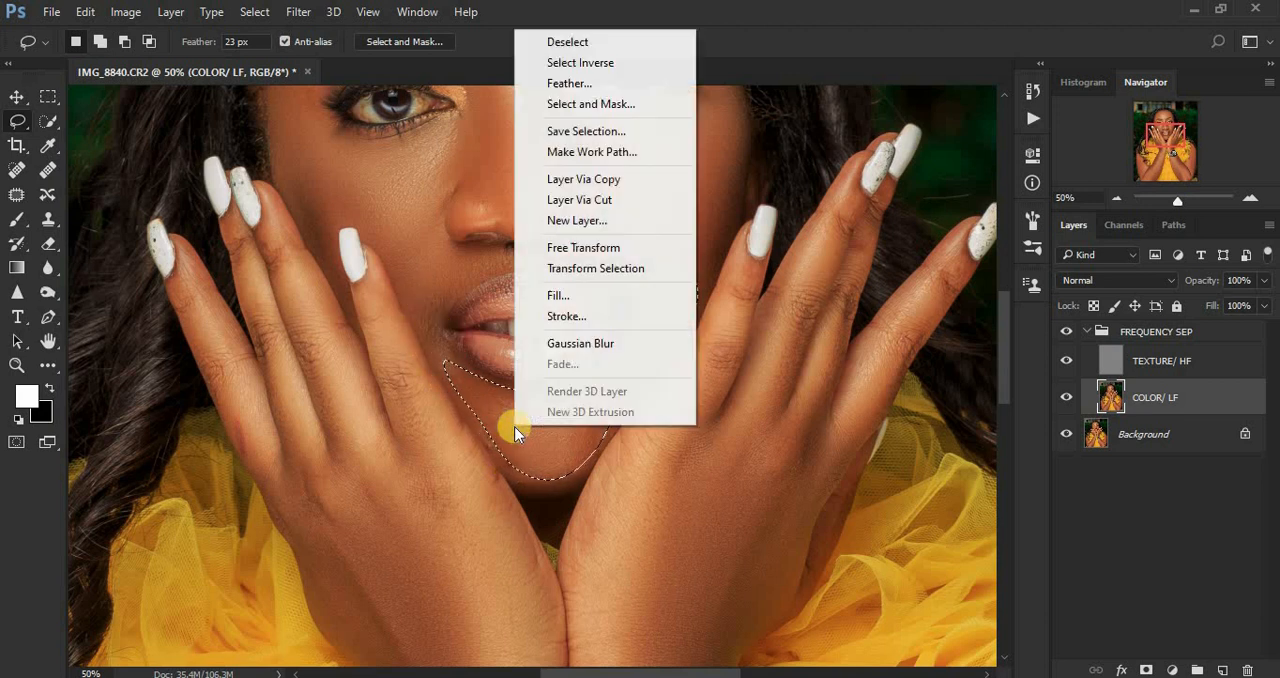
left_click(587, 343)
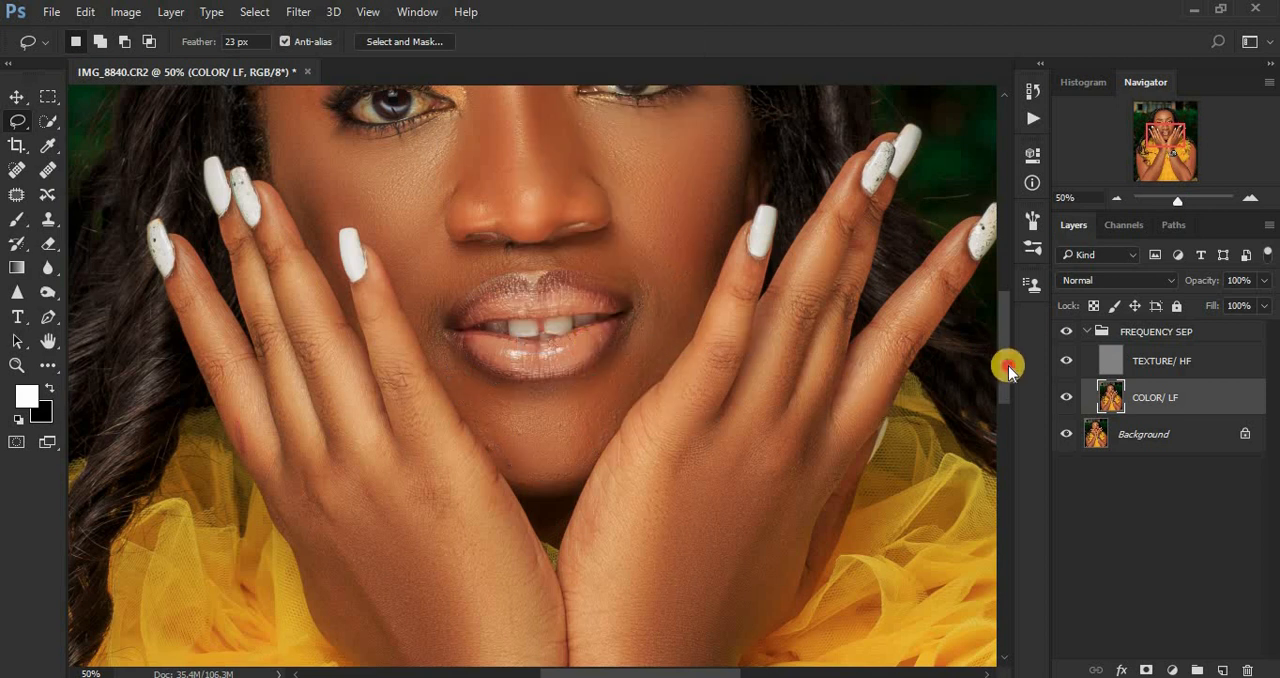
Step: Select a small patch of skin between the nose and upper lip and blur it with the same Gaussian Blur
left_click_drag(1008, 370, 1006, 354)
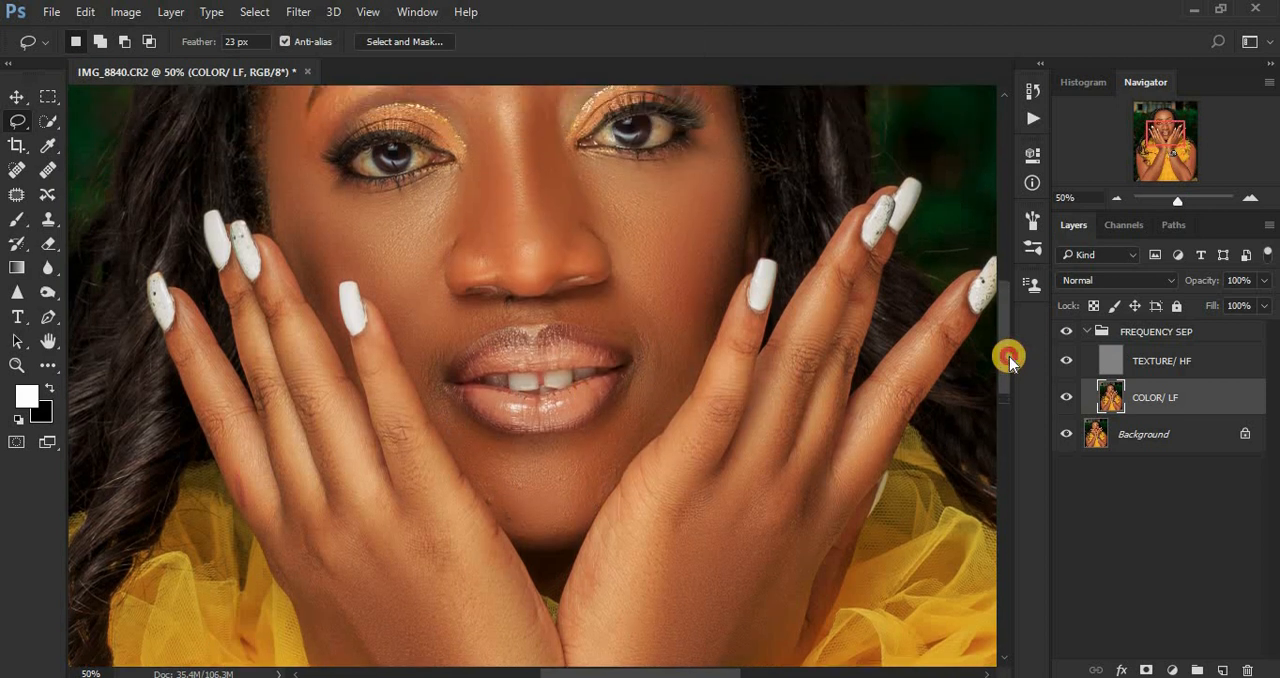
mouse_move(549, 305)
left_mouse_down()
mouse_move(600, 324)
mouse_move(609, 308)
mouse_move(571, 301)
left_mouse_up()
right_click(572, 302)
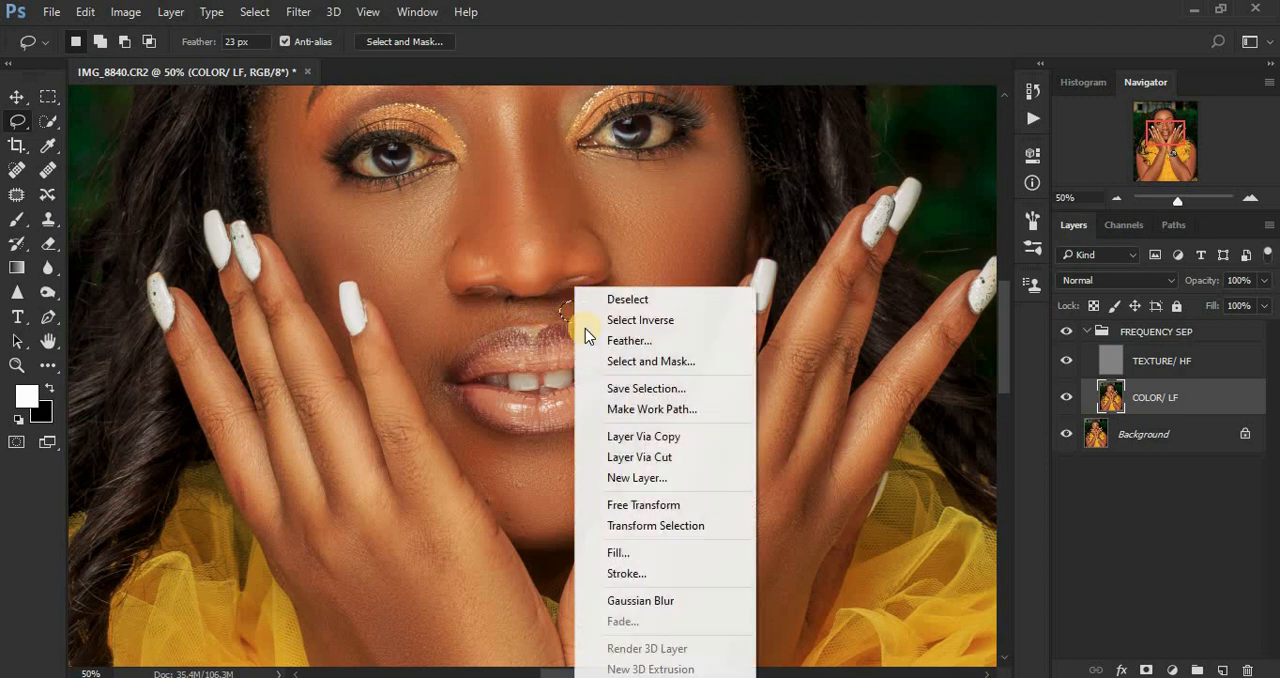
left_click(665, 600)
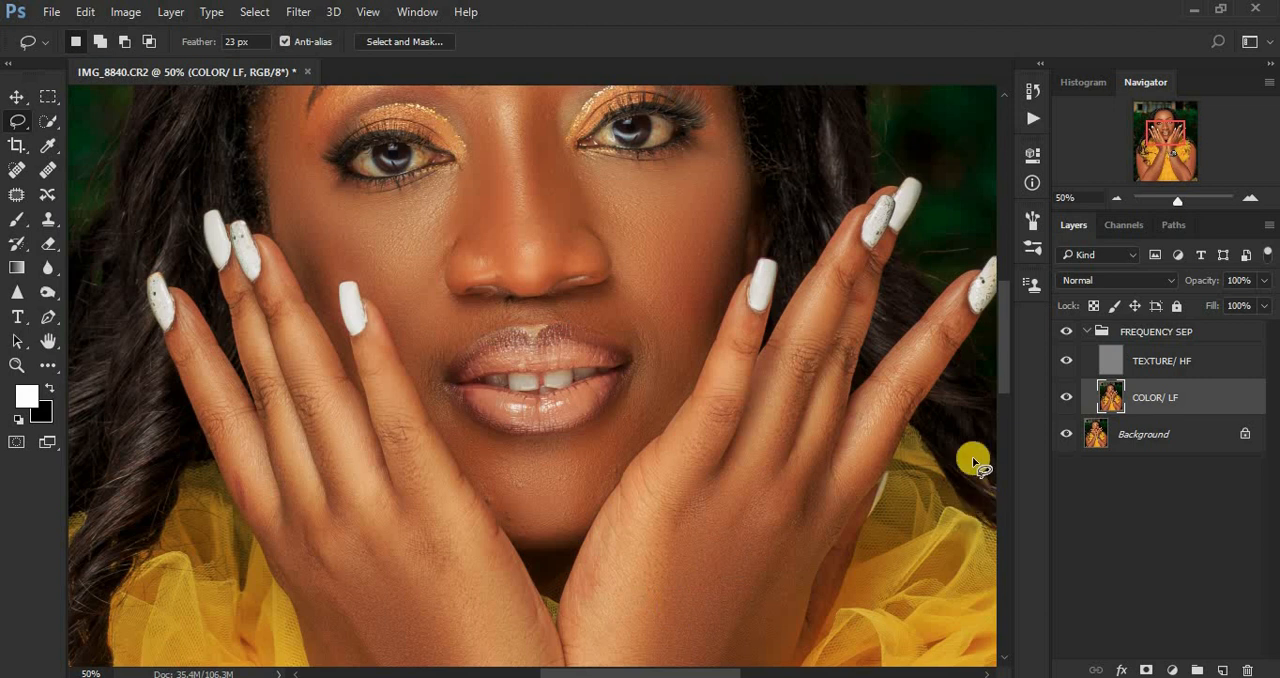
Step: Smooth both sides of the nose from the inner eye corners to the nostrils with Gaussian Blur in separate Lasso selections
left_click_drag(1004, 364, 1006, 329)
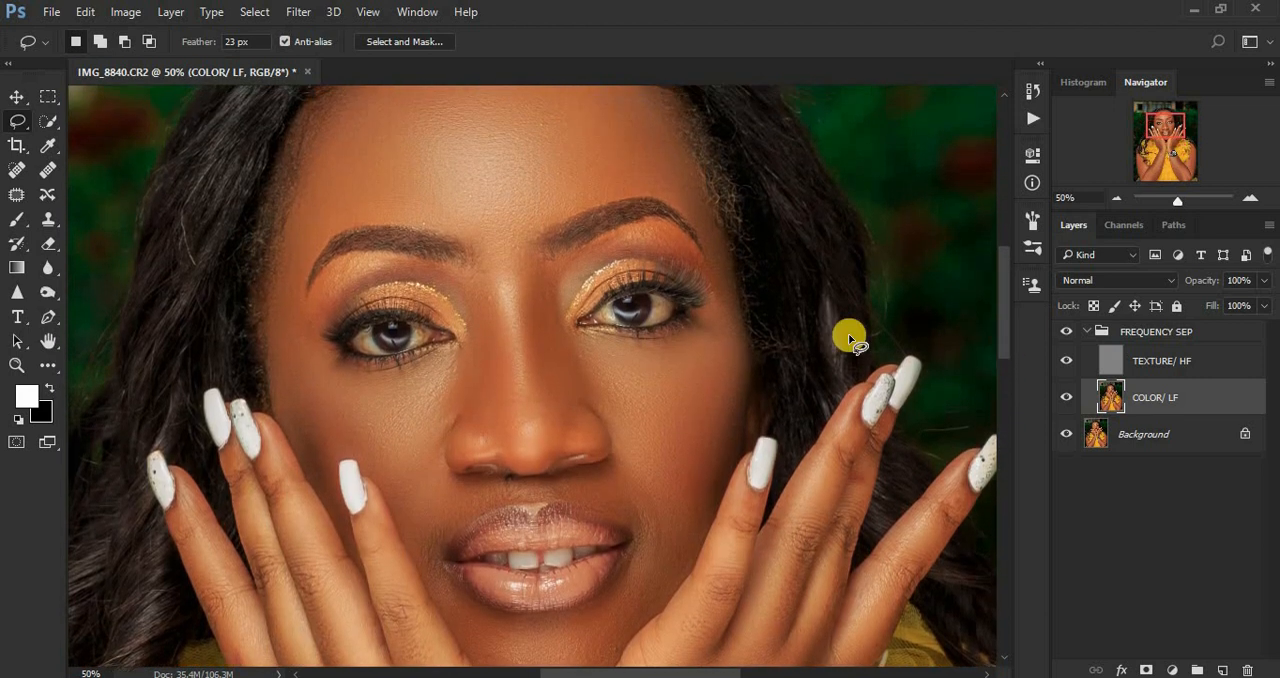
mouse_move(456, 266)
left_mouse_down()
mouse_move(477, 269)
mouse_move(497, 313)
mouse_move(506, 455)
mouse_move(446, 414)
mouse_move(472, 334)
mouse_move(457, 277)
mouse_move(474, 291)
left_mouse_up()
right_click(475, 289)
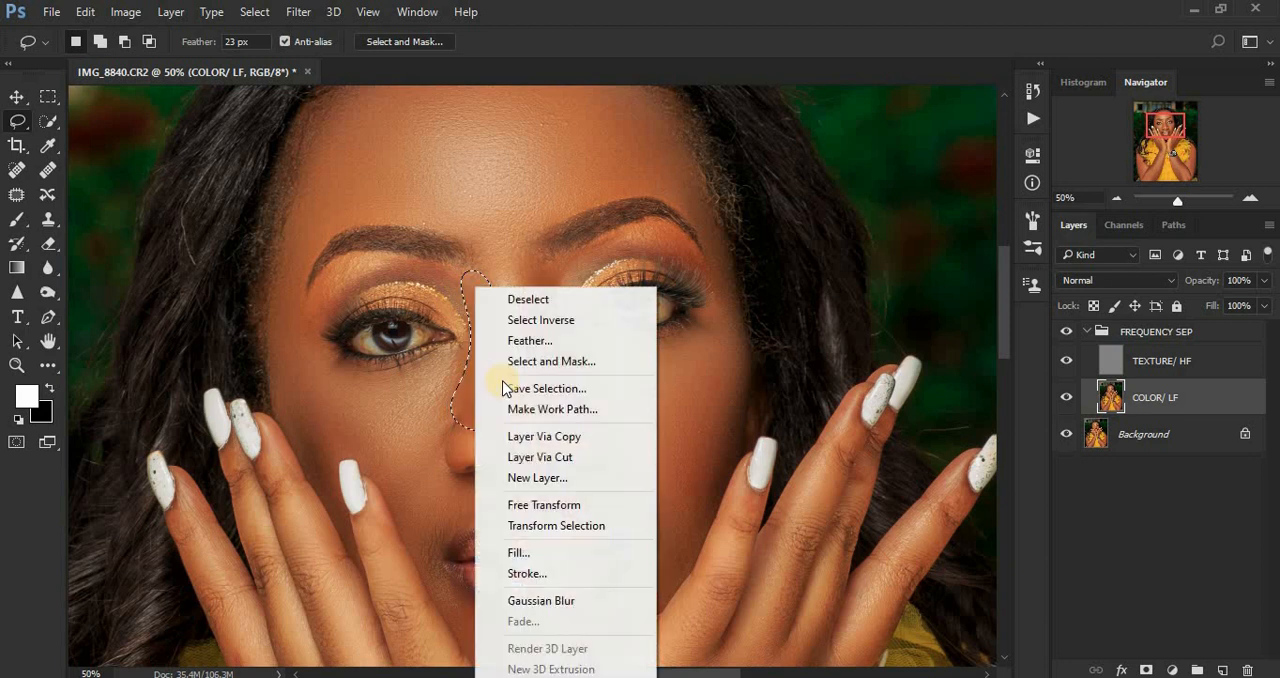
left_click(554, 601)
mouse_move(553, 262)
left_mouse_down()
mouse_move(542, 259)
mouse_move(517, 306)
mouse_move(540, 423)
mouse_move(557, 443)
mouse_move(594, 438)
mouse_move(583, 409)
mouse_move(594, 374)
mouse_move(574, 363)
mouse_move(561, 277)
mouse_move(551, 266)
mouse_move(543, 280)
left_mouse_up()
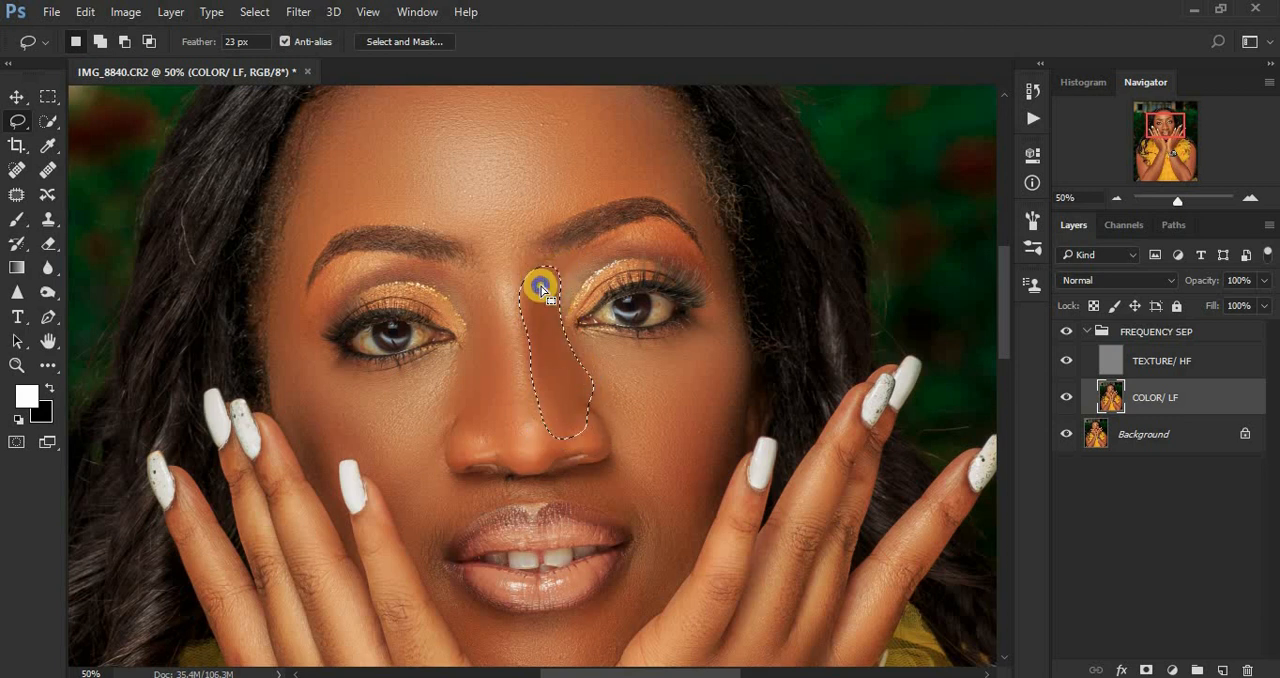
right_click(541, 287)
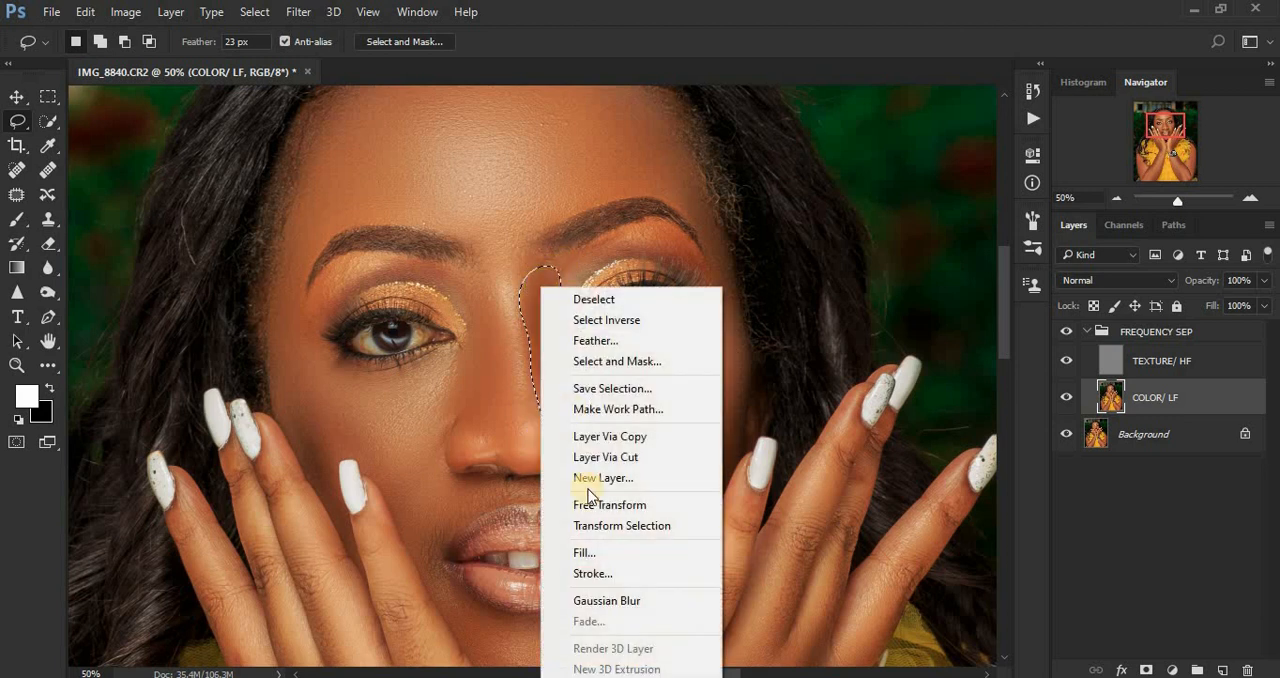
left_click(632, 601)
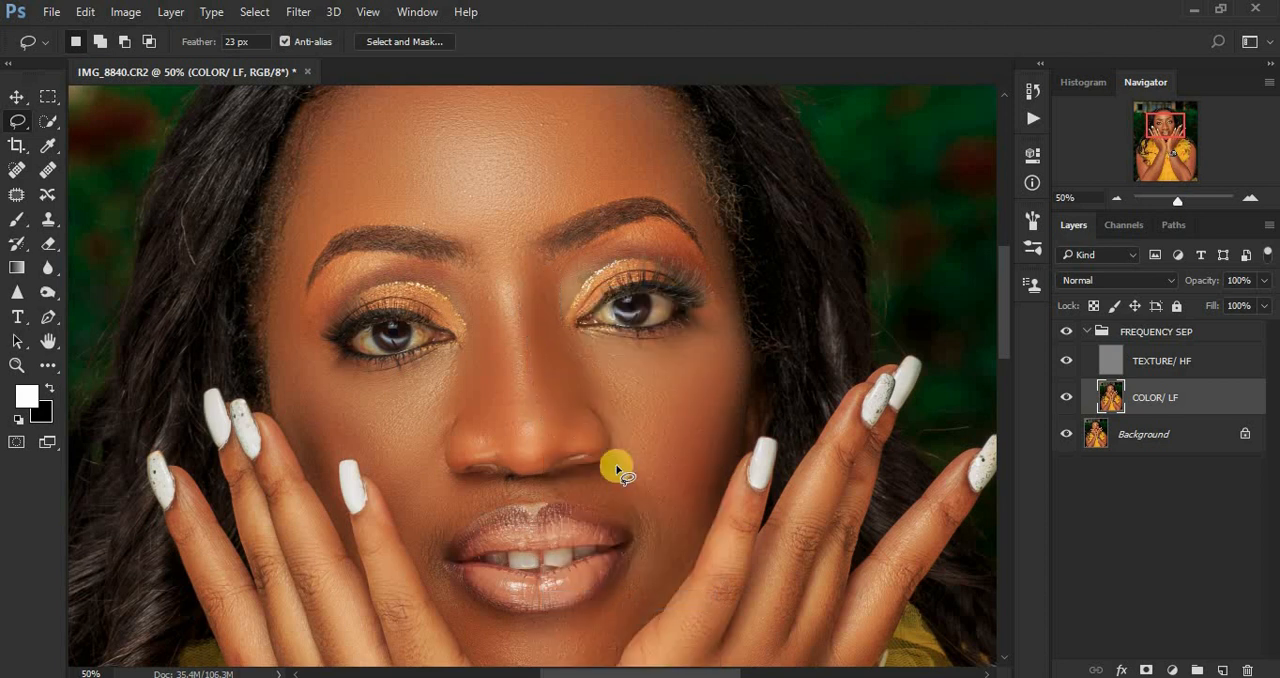
Step: Examine the smoothed skin in the whole portrait and return to the close-up at 50%
key("ctrl+minus")
key("ctrl+minus")
key("ctrl+minus")
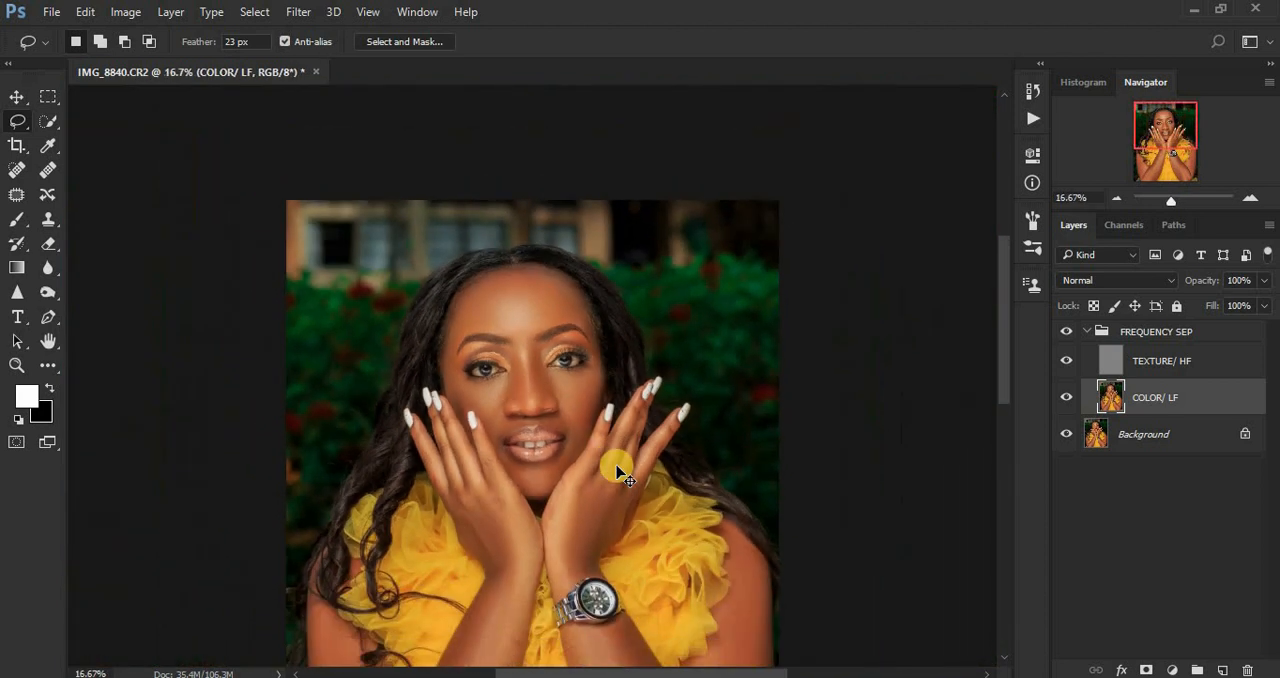
key("ctrl+minus")
key("ctrl+plus")
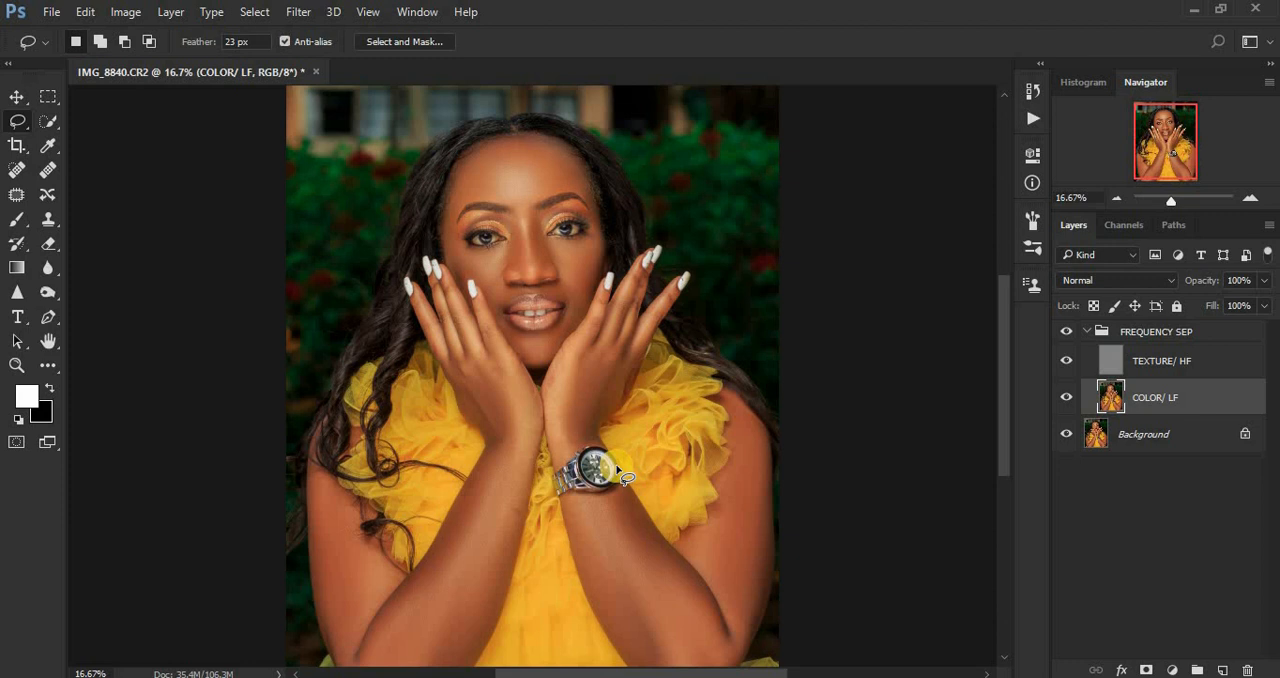
key("ctrl+plus")
key("ctrl+plus")
key("ctrl+plus")
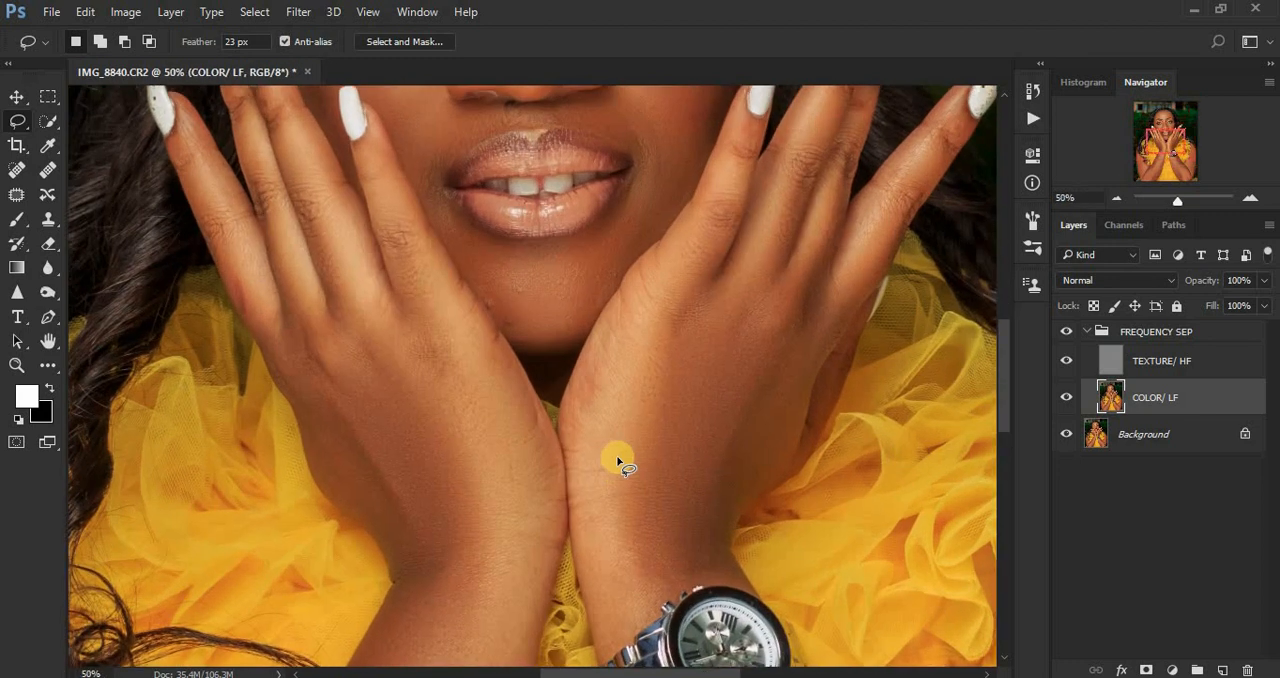
Step: Lasso the highlight along the nose bridge down to the tip, run the Gaussian Blur, and join the selection's middle part
left_click_drag(1007, 341, 1006, 276)
mouse_move(502, 240)
left_mouse_down()
mouse_move(531, 303)
mouse_move(545, 422)
mouse_move(504, 425)
left_mouse_up()
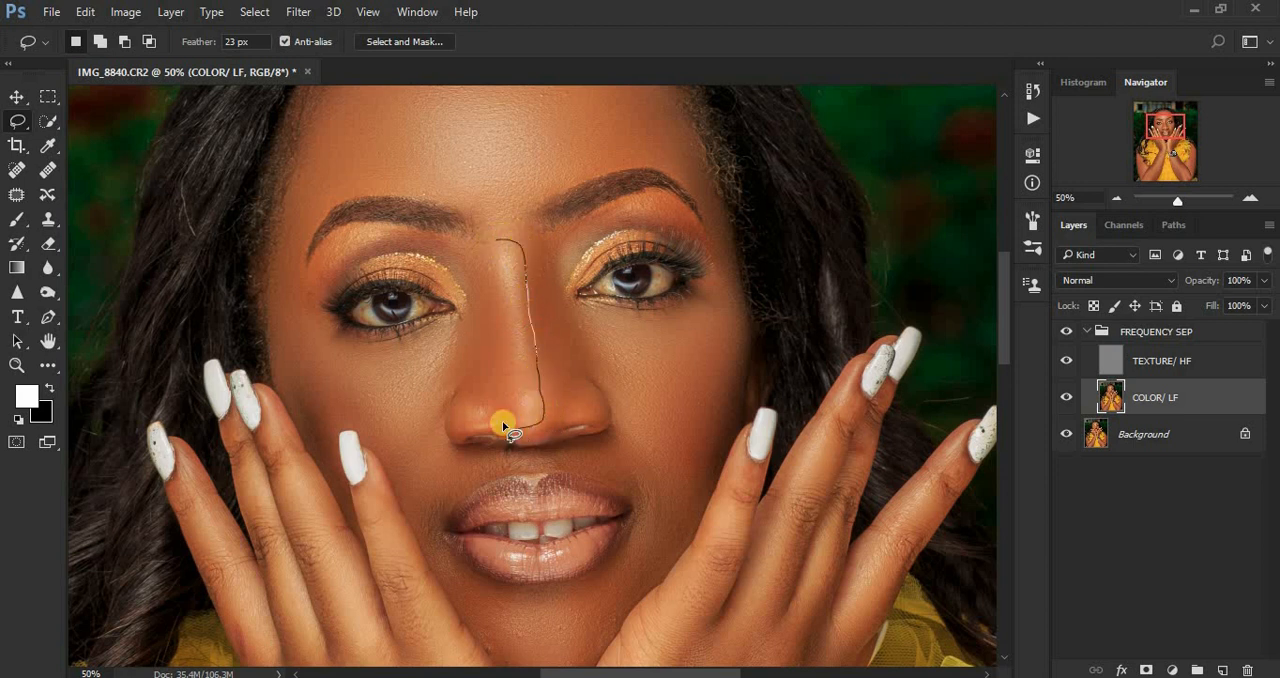
mouse_move(510, 341)
left_mouse_down()
mouse_move(497, 252)
mouse_move(505, 262)
left_mouse_up()
right_click(503, 266)
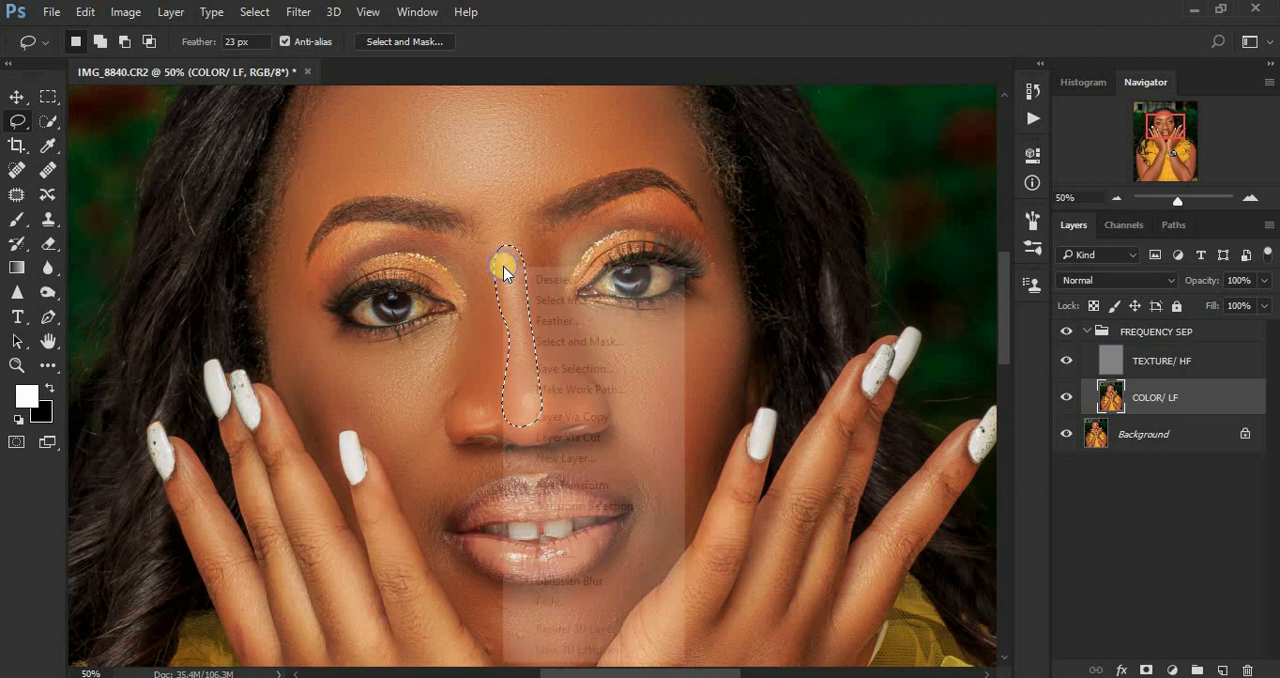
left_click(570, 581)
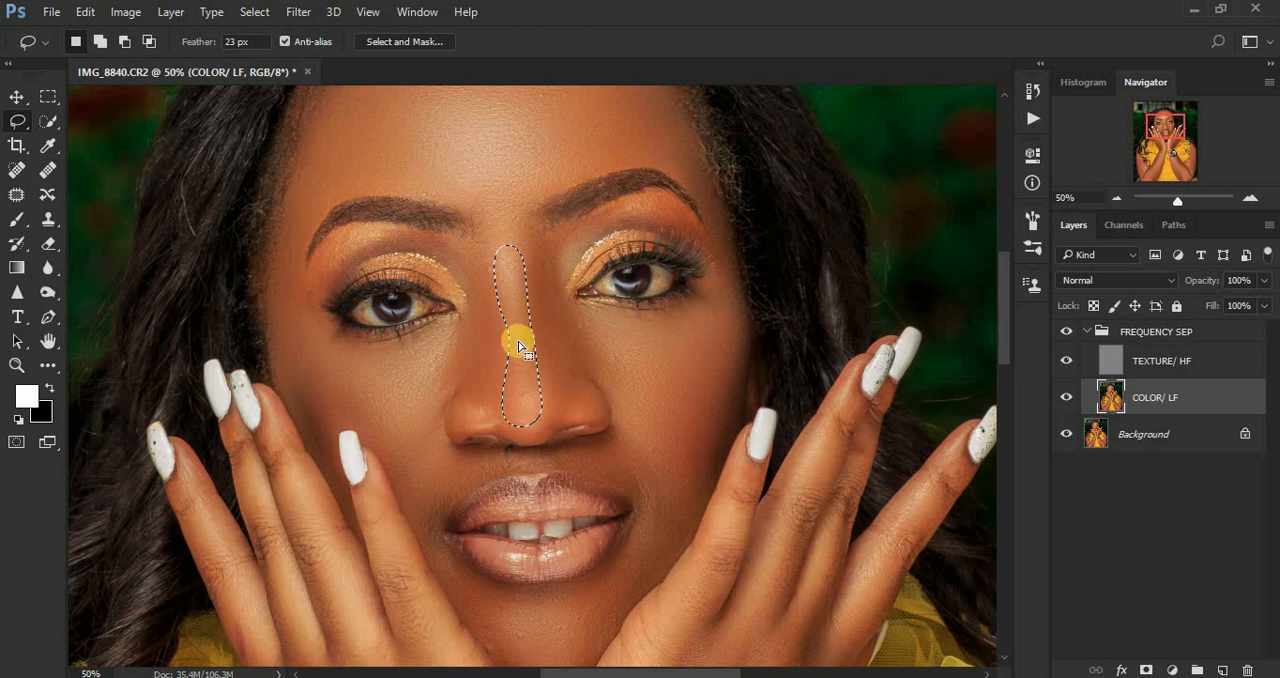
mouse_move(518, 346)
left_mouse_down()
mouse_move(491, 257)
mouse_move(540, 272)
mouse_move(540, 363)
mouse_move(500, 420)
mouse_move(491, 320)
mouse_move(523, 237)
mouse_move(544, 336)
left_mouse_up()
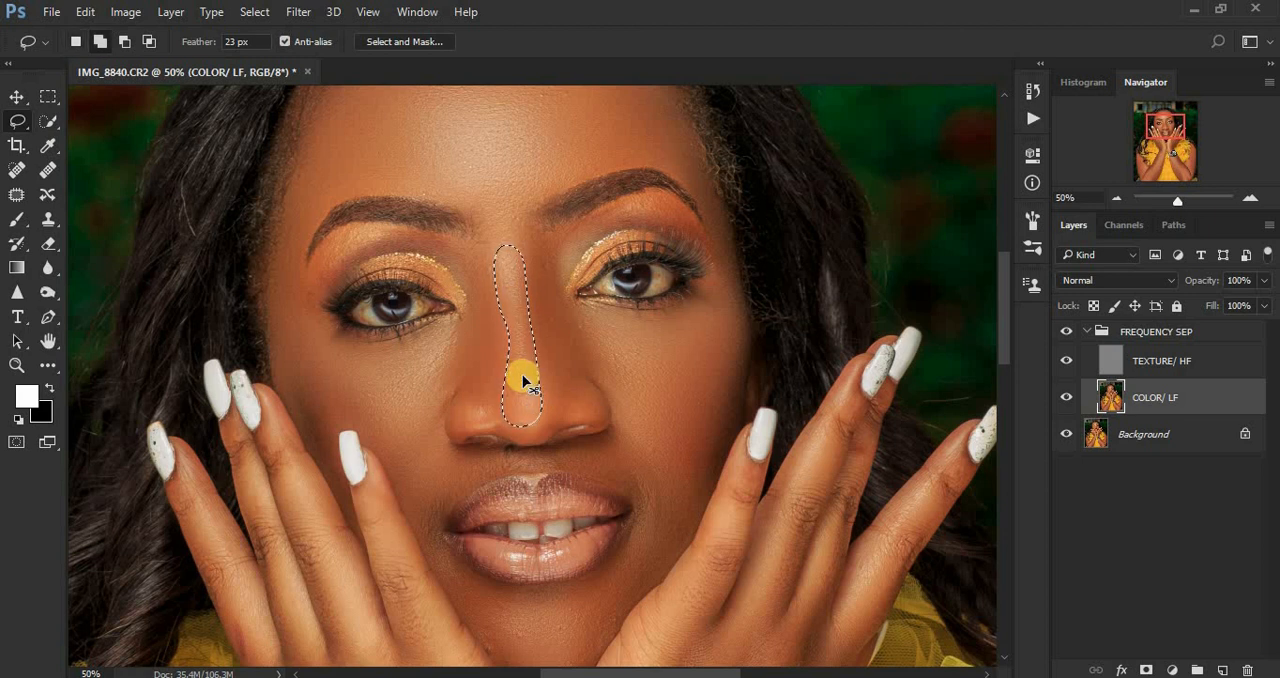
Step: Fade the blur on the nose bridge to 9% opacity in Normal mode and deselect the area
key("ctrl+shift+f")
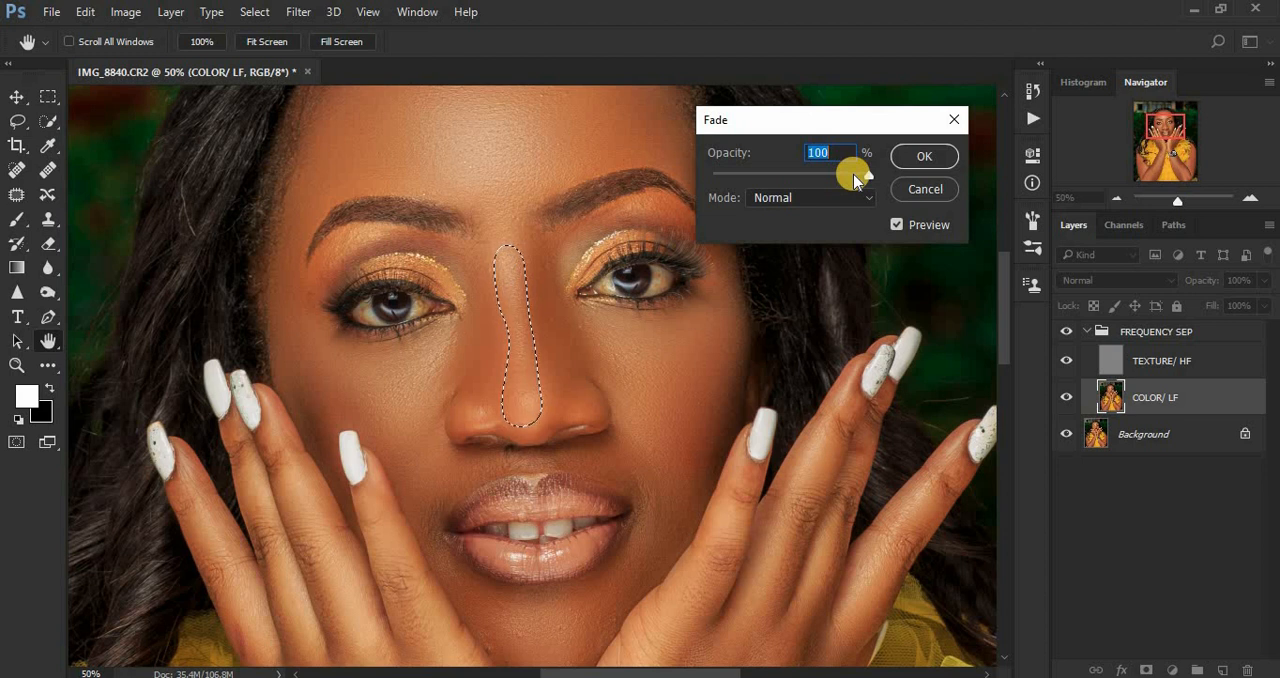
left_click_drag(851, 179, 735, 182)
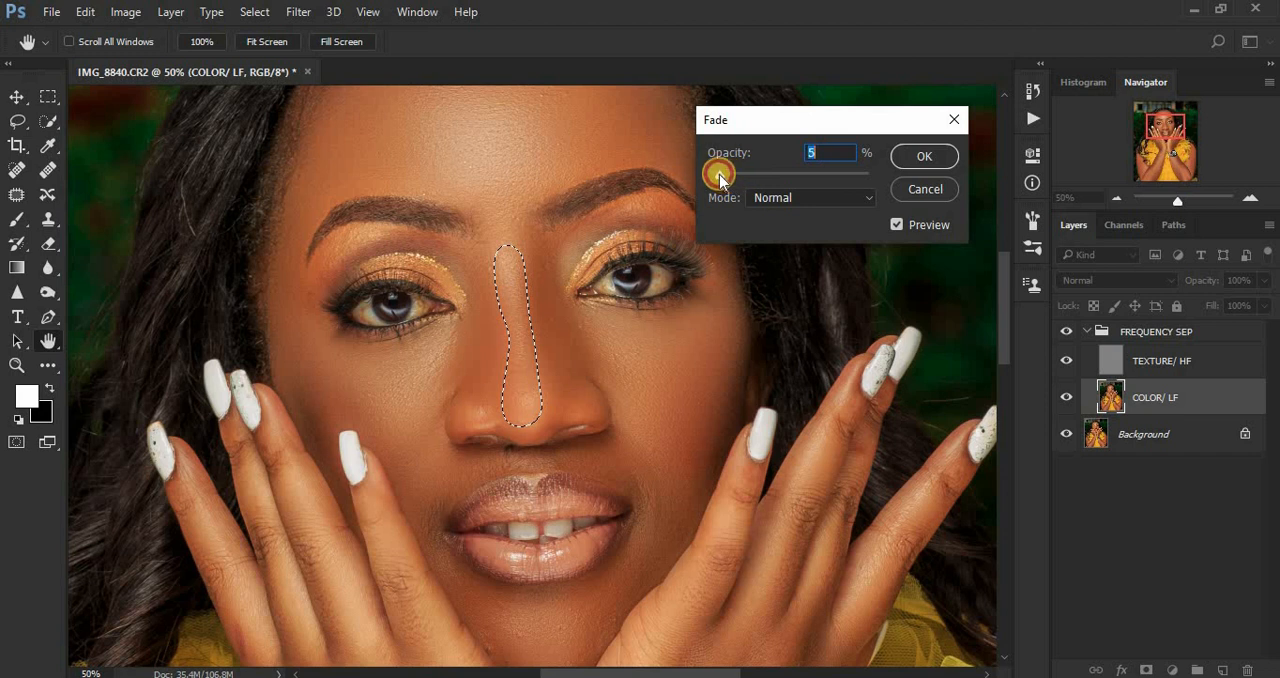
left_click_drag(719, 180, 725, 180)
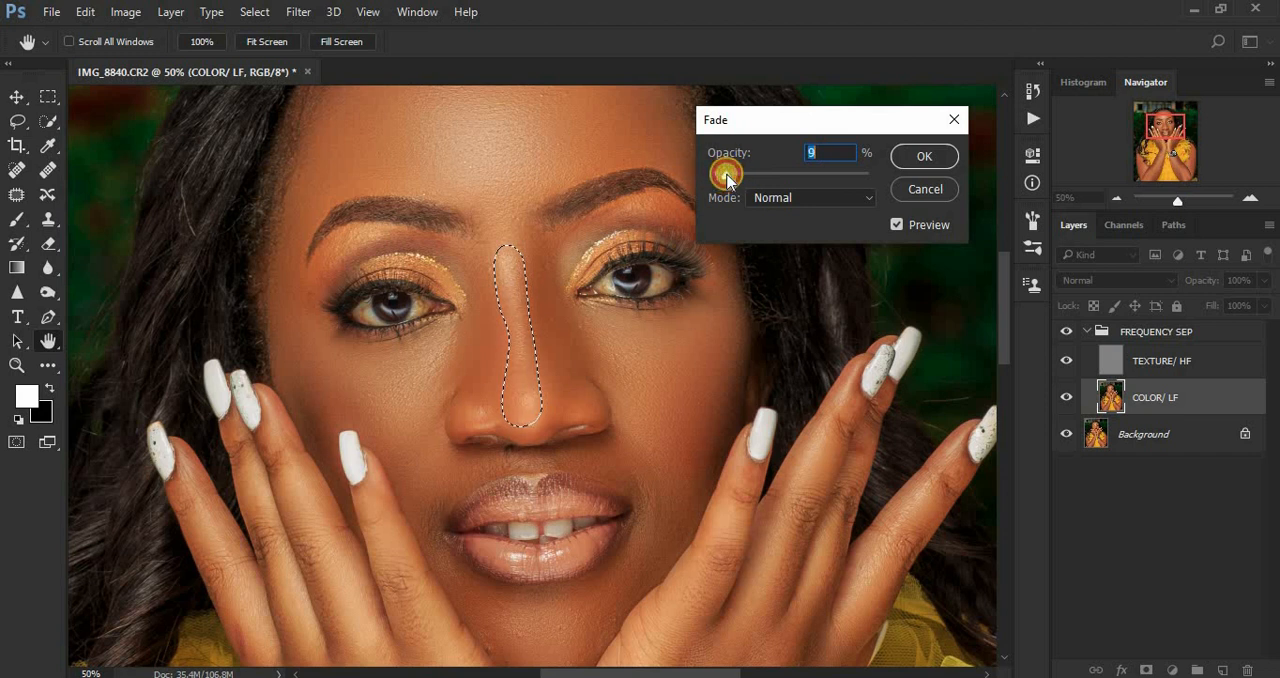
left_click(922, 156)
key("ctrl+d")
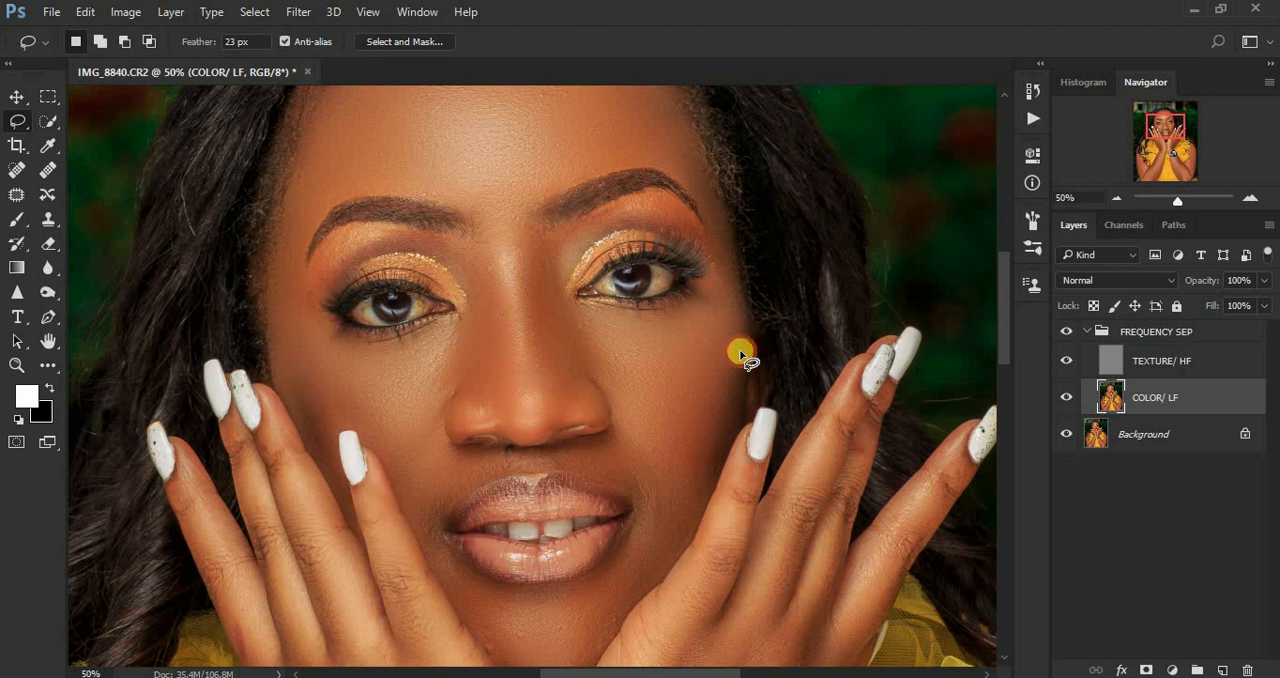
Step: Make the TEXTURE/ HF layer active and switch to the Clone Stamp tool for close-up work on the face
key("ctrl+minus")
key("ctrl+minus")
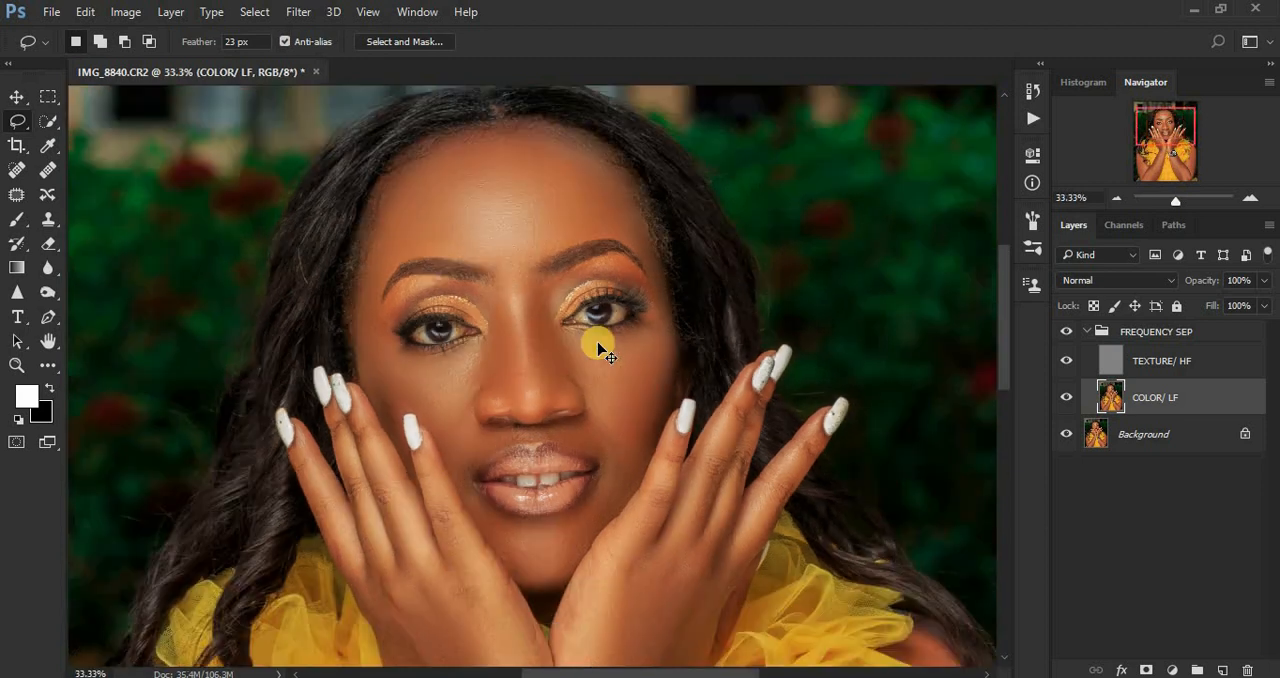
key("ctrl+plus")
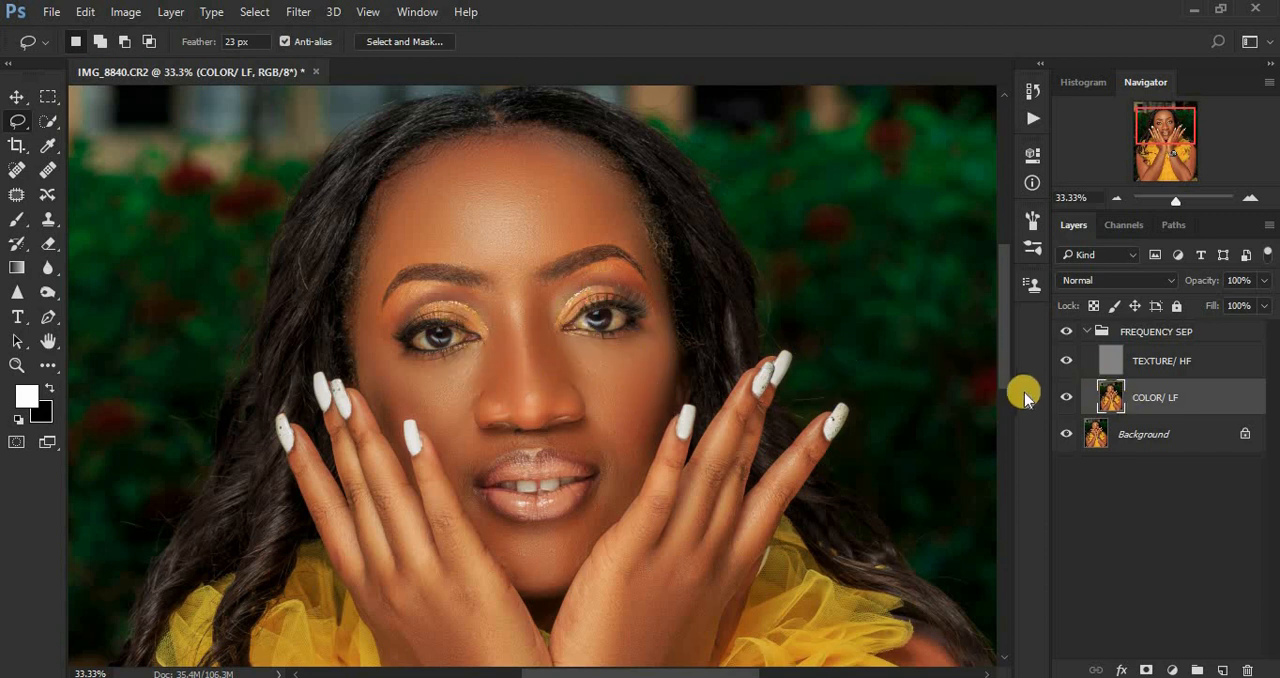
left_click(1110, 355)
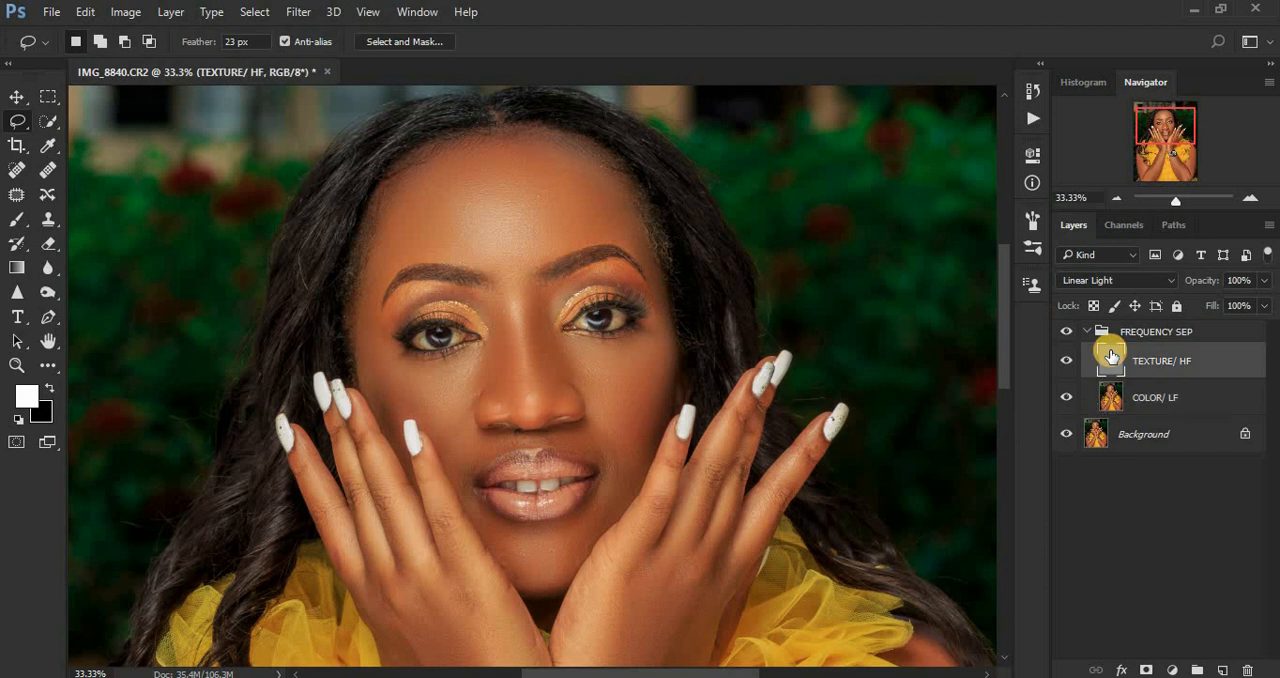
left_click(46, 228)
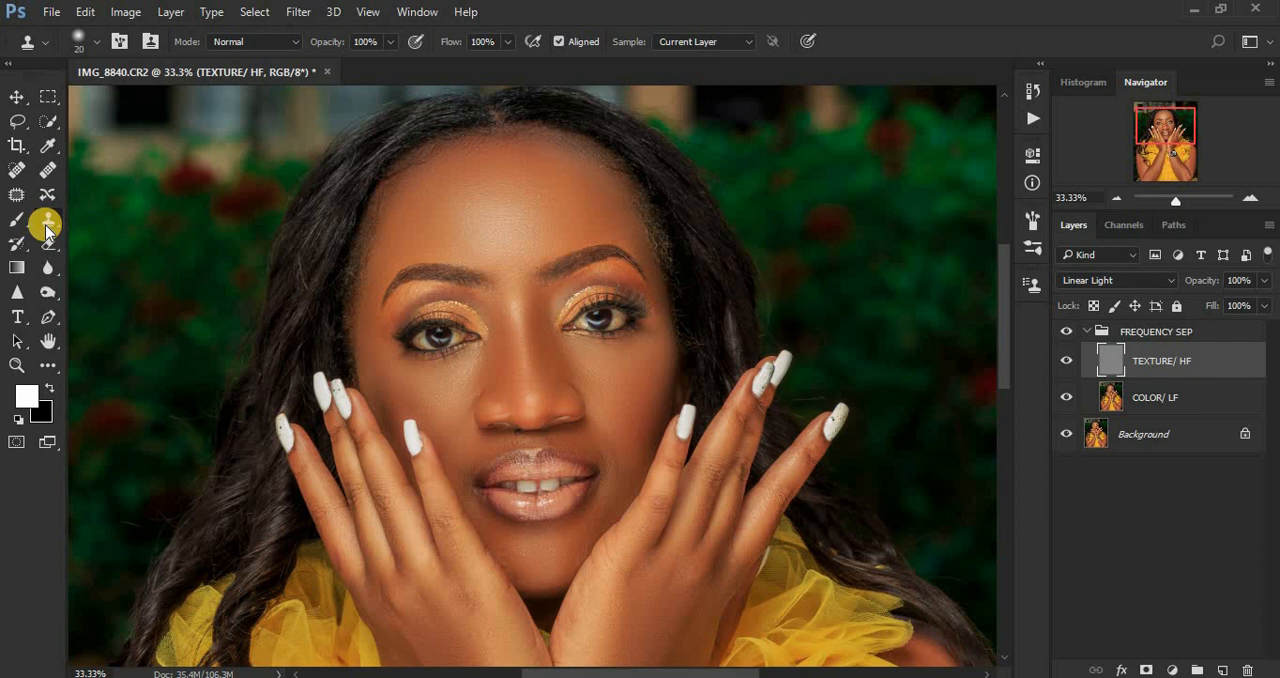
key("ctrl+equal")
key("ctrl+equal")
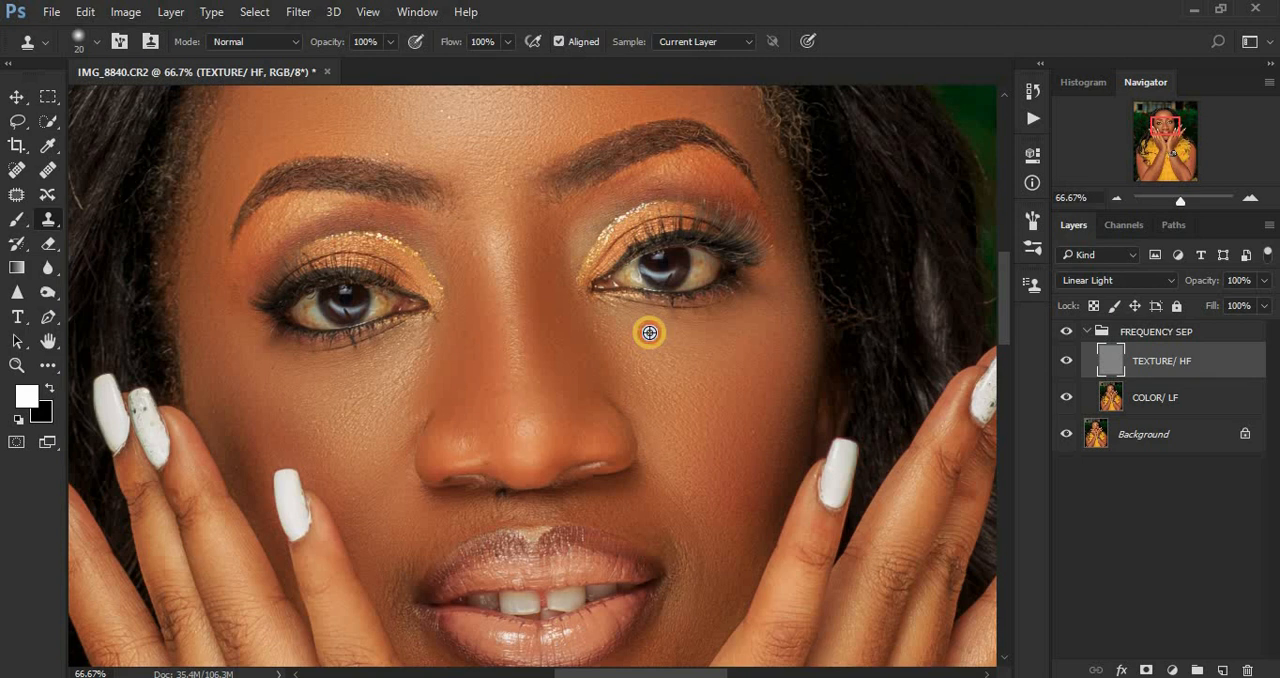
Step: Sample clean skin under the right-hand eye and clone its texture over the spots between the eyebrows with the size 20 brush
left_click(649, 333, "alt")
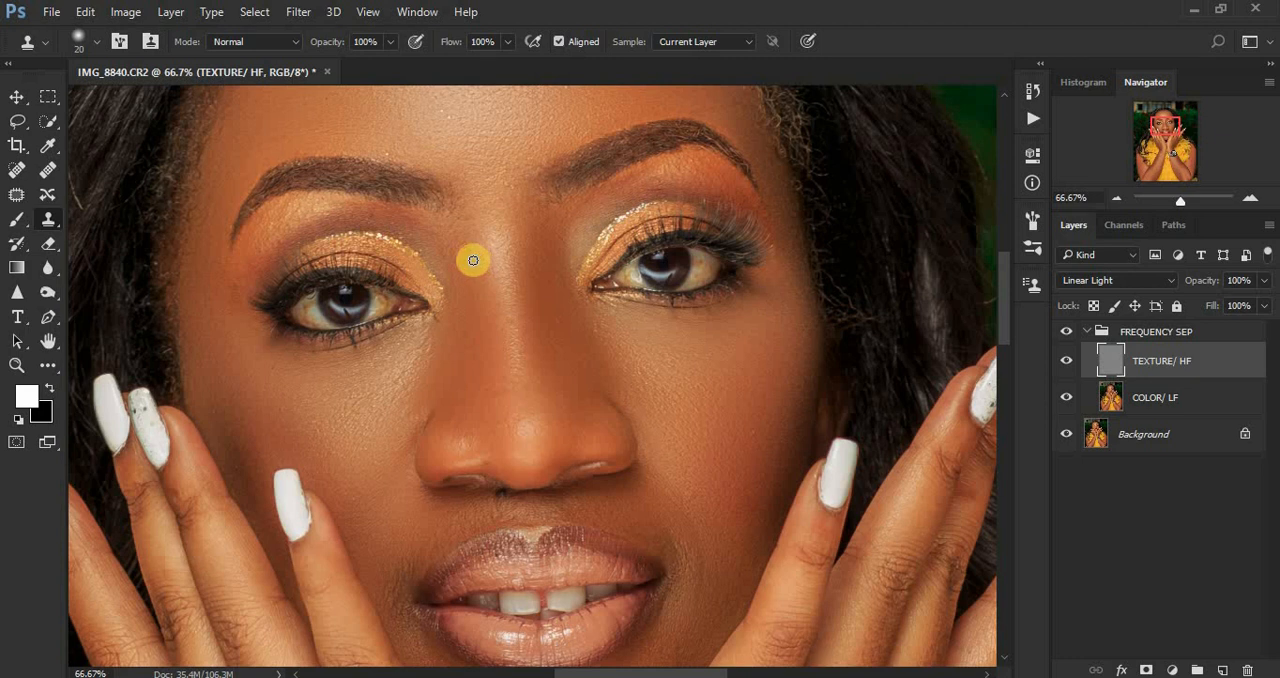
left_click(480, 246, "alt")
left_click(474, 218, "alt")
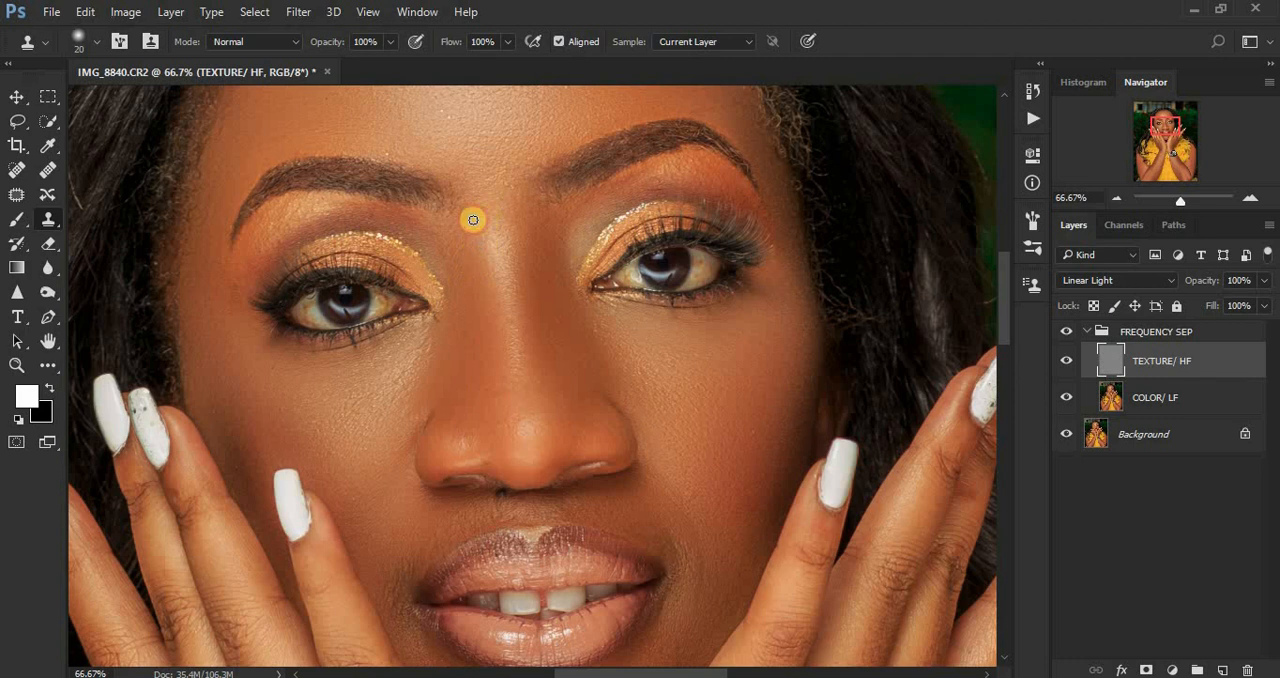
left_click(468, 218)
left_click(485, 200, "alt")
left_click(503, 173)
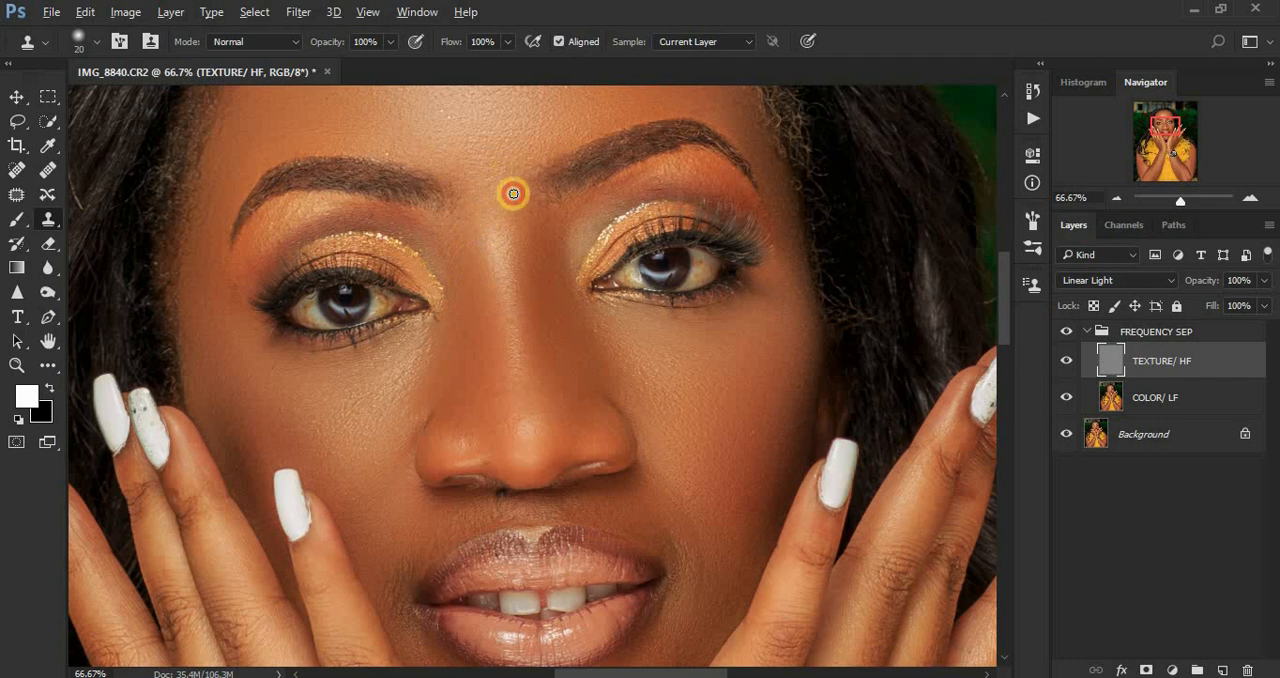
Step: Clone clean skin texture over the temple beside the outer corner of the left-hand eye
left_click(230, 298, "alt")
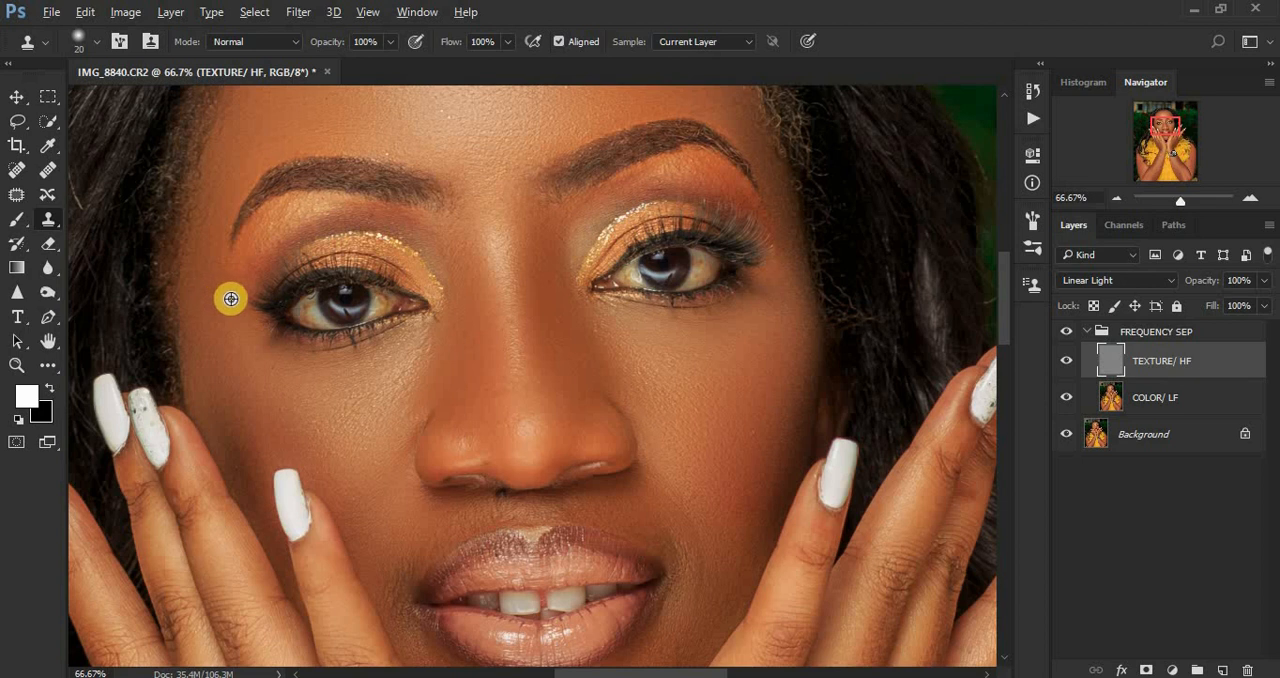
left_click(235, 288)
left_click(212, 284, "alt")
left_click(218, 270)
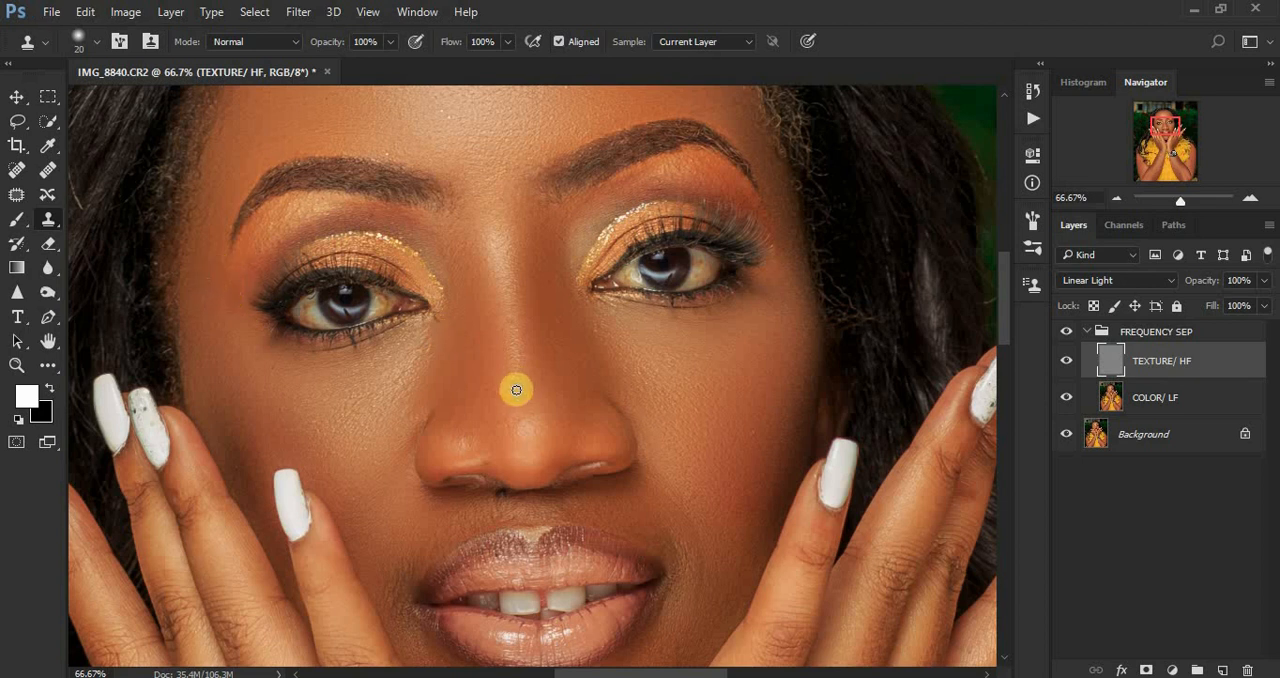
Step: Clone away uneven texture on the left-hand cheek and beside the nose below the inner eye corner
left_click(316, 427, "alt")
left_click(372, 405)
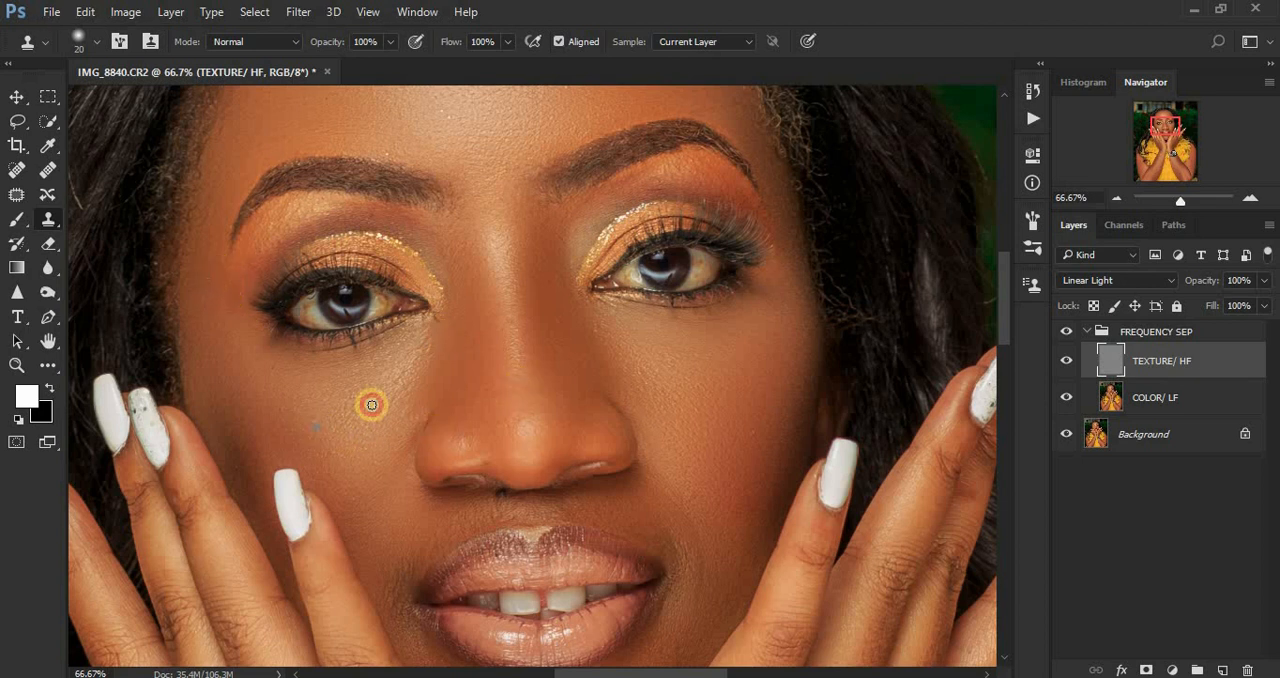
left_click(443, 346, "alt")
left_click_drag(472, 340, 489, 337)
Step: Clone clean texture over the right-hand upper cheek, from below the eye to the side of the nose
left_click(744, 384, "alt")
left_click(685, 388)
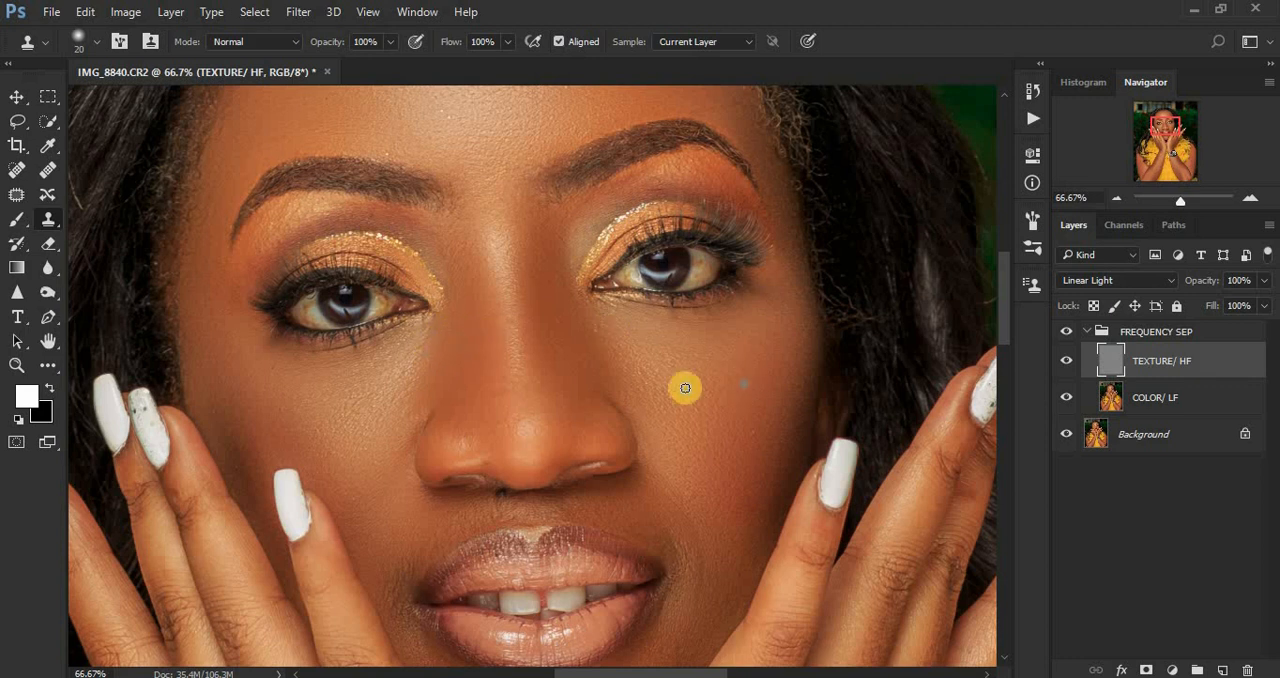
left_click(642, 370, "alt")
left_click_drag(619, 341, 615, 341)
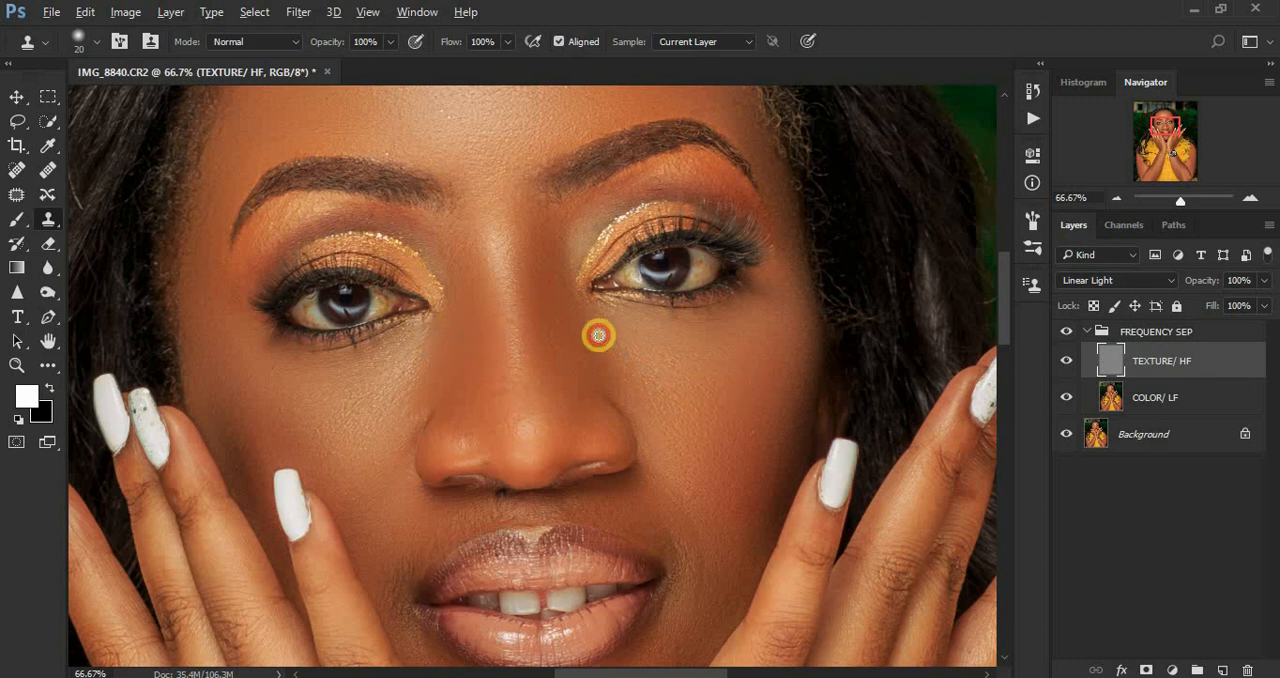
Step: Clone smooth skin texture over the fine lines at the right-hand corner of the mouth and just above it
left_click_drag(1004, 333, 831, 374)
left_click(692, 370, "alt")
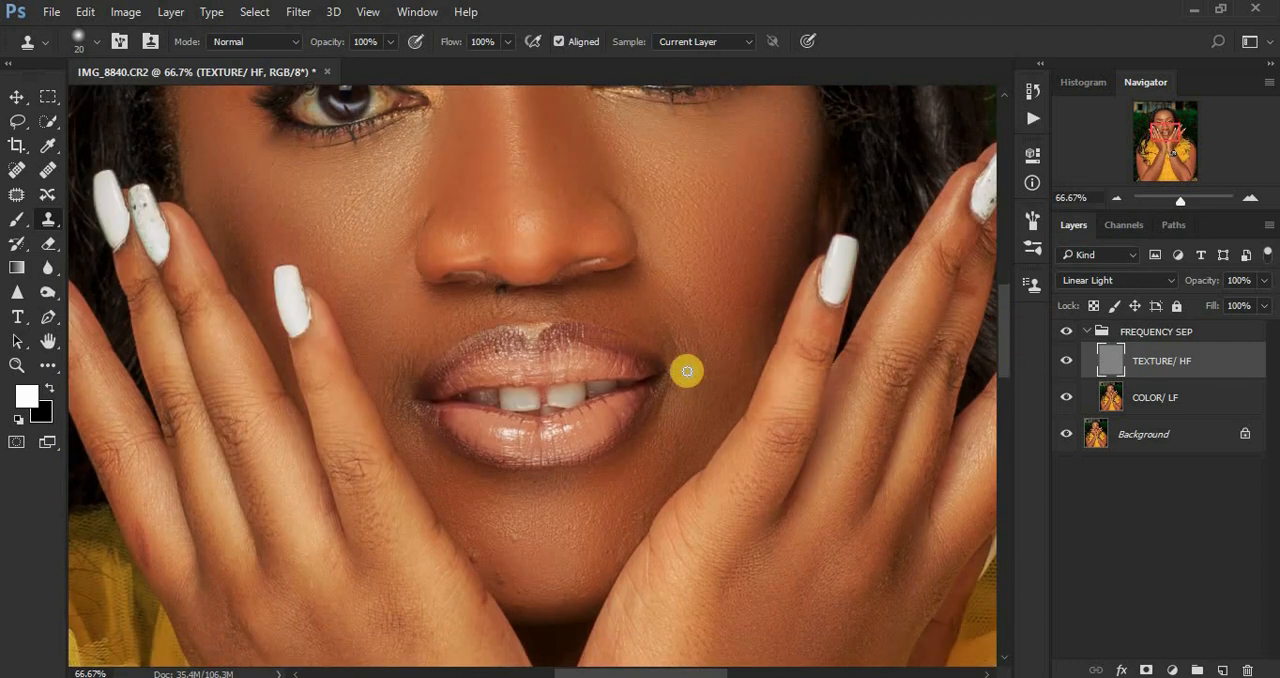
left_click(684, 361)
left_click(687, 381, "alt")
left_click(683, 367)
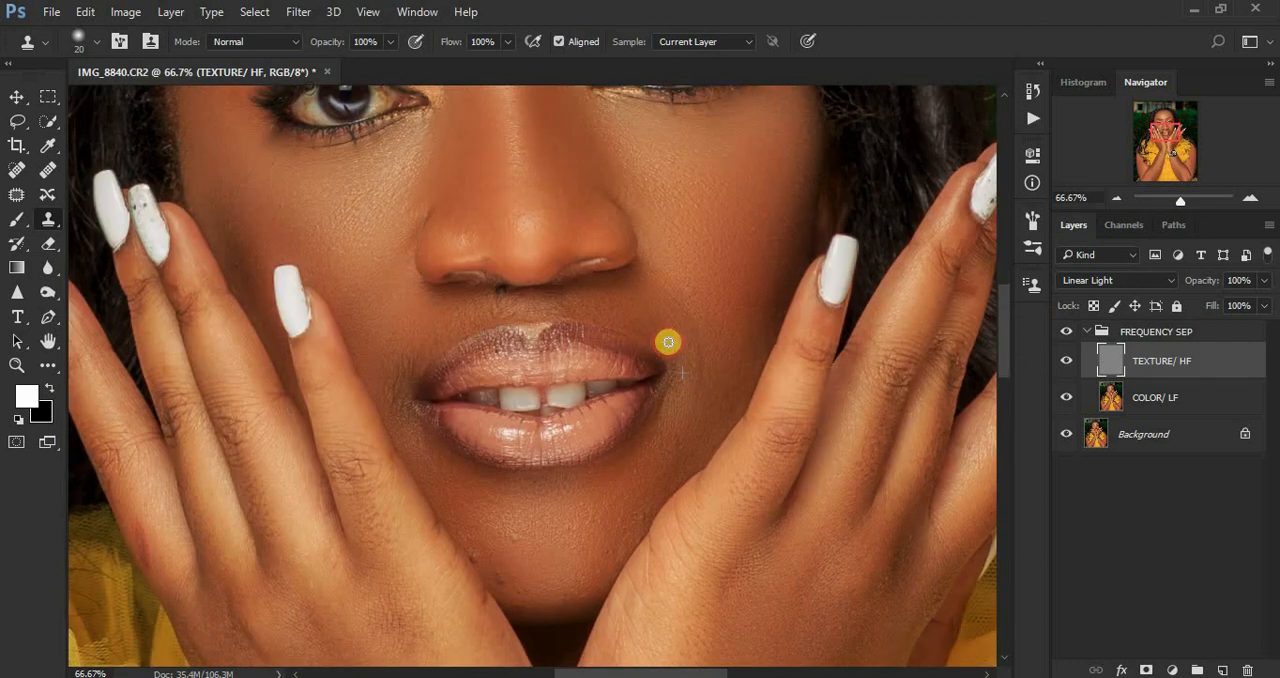
left_click(652, 320, "alt")
left_click(677, 346)
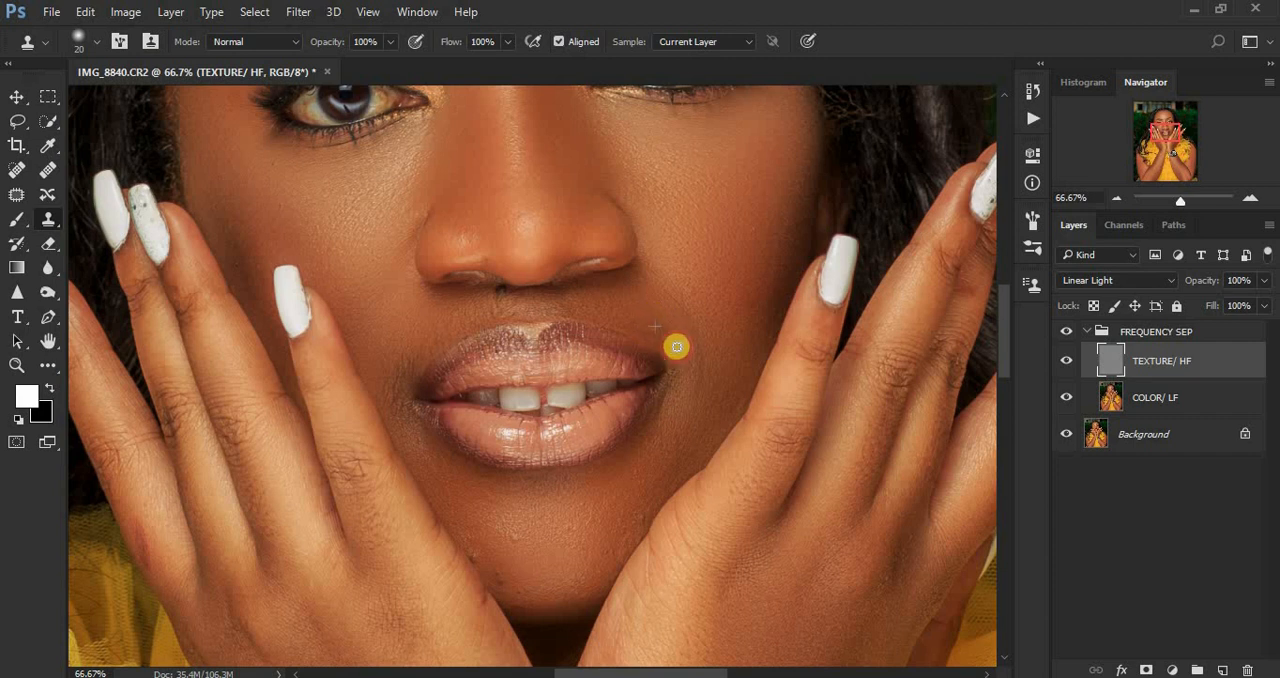
left_click(667, 318, "alt")
left_click(680, 333)
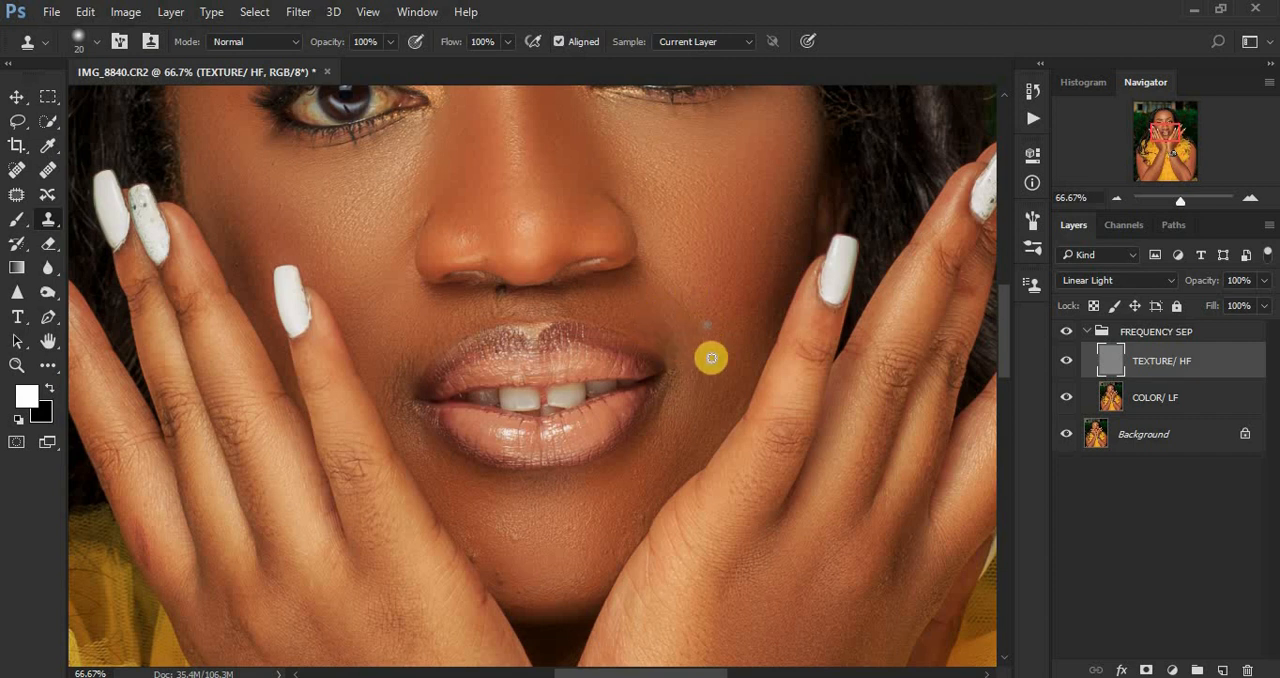
Step: Clone out texture flaws on the right-hand lower cheek, from beside the mouth up towards the fingernail
left_click(711, 362, "alt")
left_click_drag(704, 334, 695, 327)
left_click(717, 300, "alt")
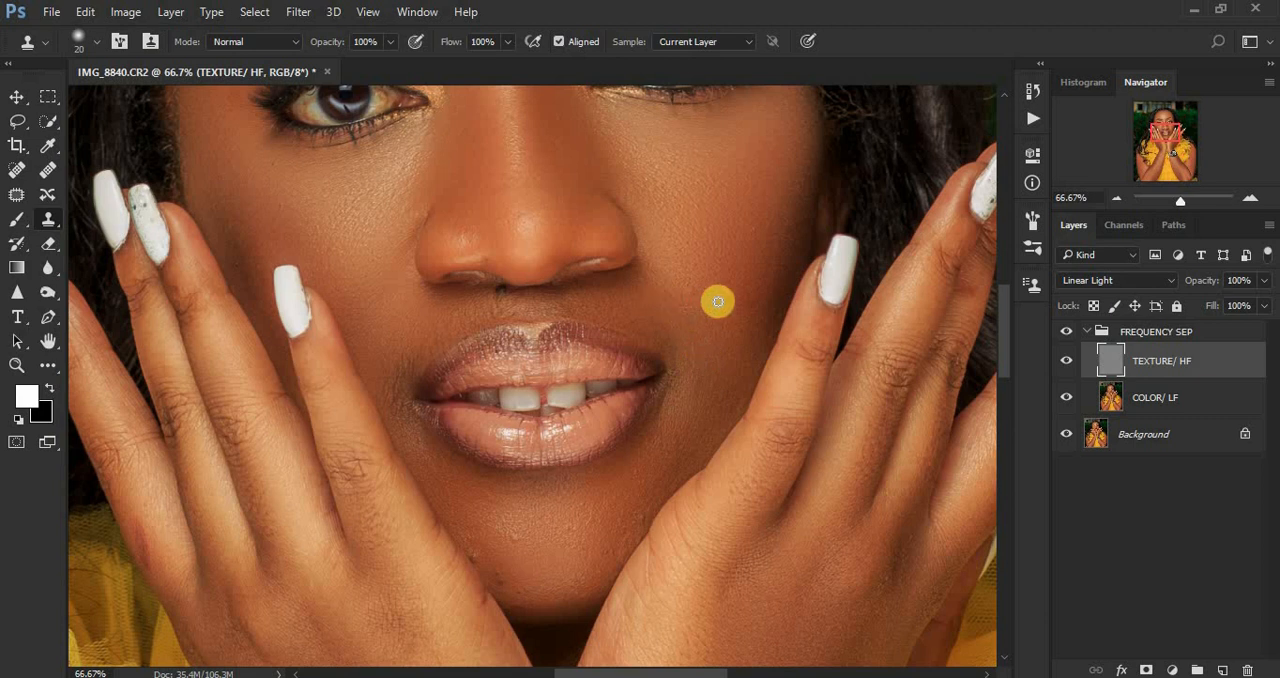
left_click(694, 295)
left_click(769, 232, "alt")
left_click(757, 233)
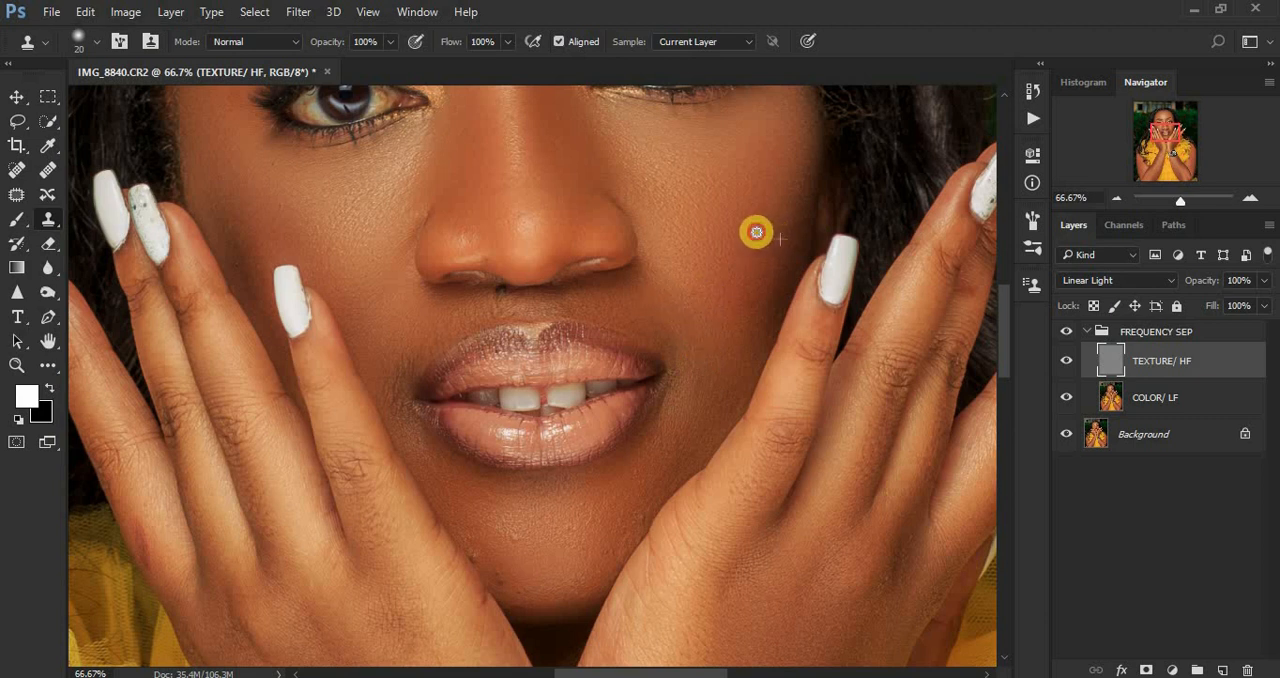
Step: Clean the remaining lines around the right-hand mouth corner and upper lip edge with fresh Clone Stamp samples
left_click(707, 373, "alt")
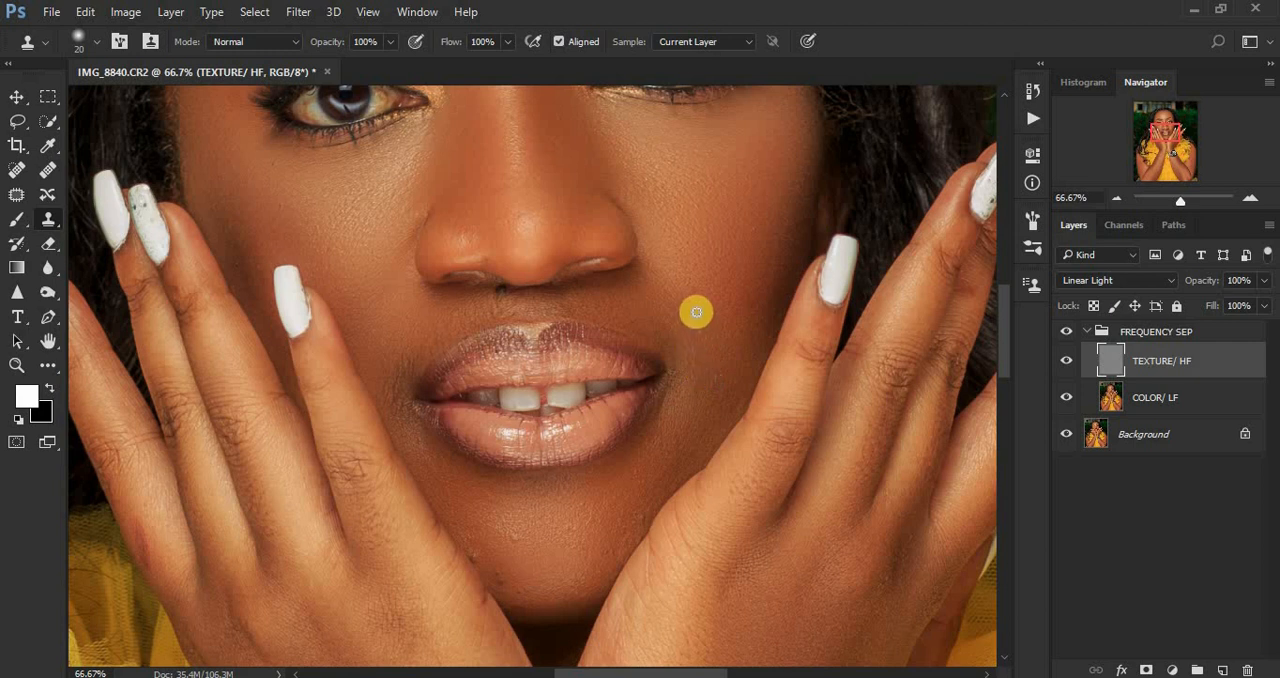
left_click(691, 369, "alt")
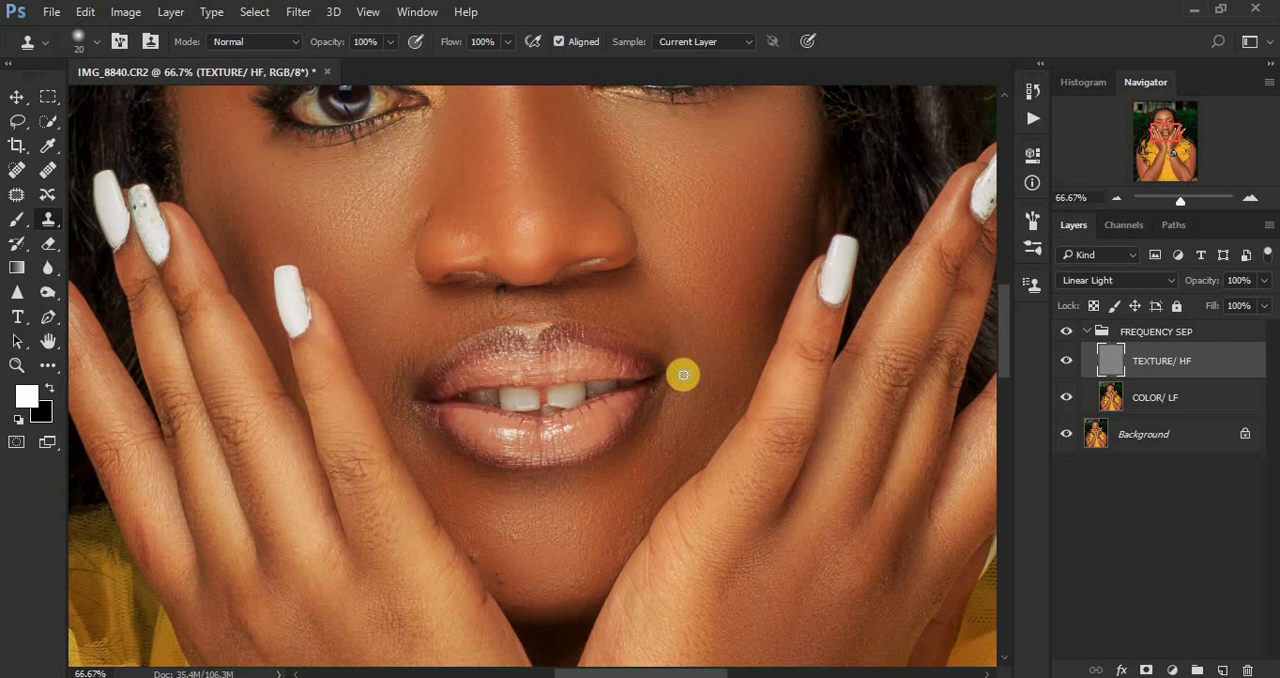
left_click(686, 342)
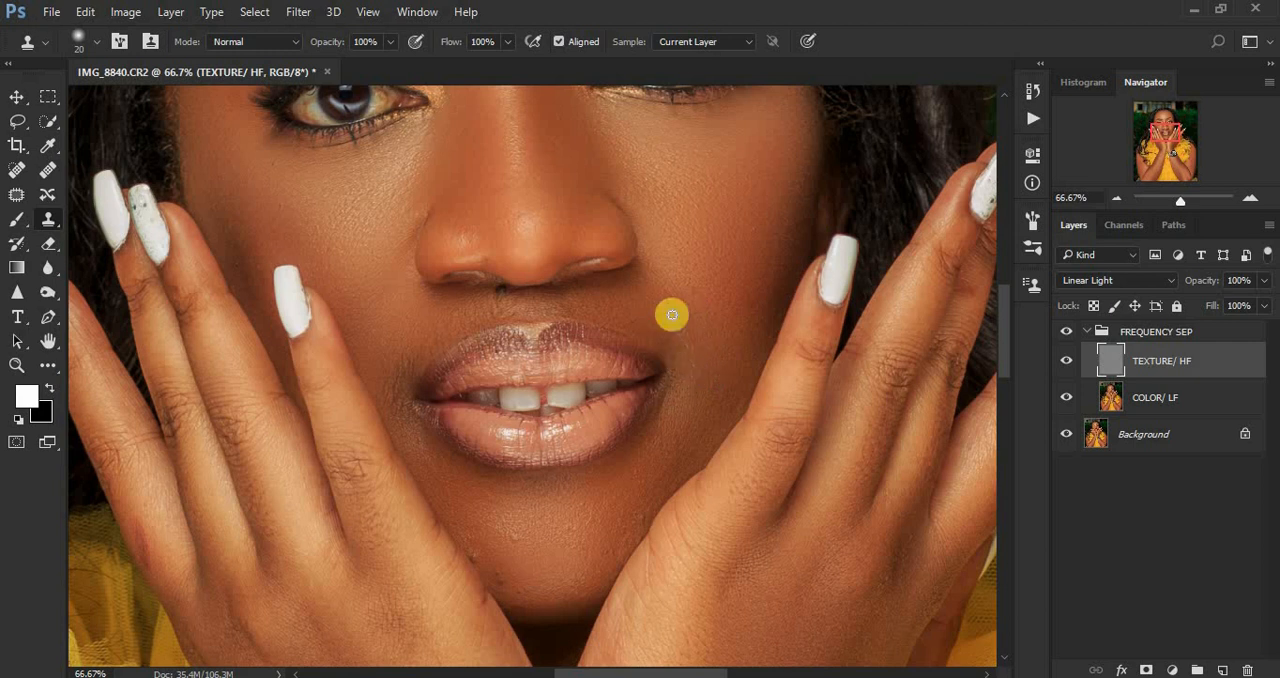
left_click(678, 354, "alt")
left_click(661, 328)
left_click(688, 325)
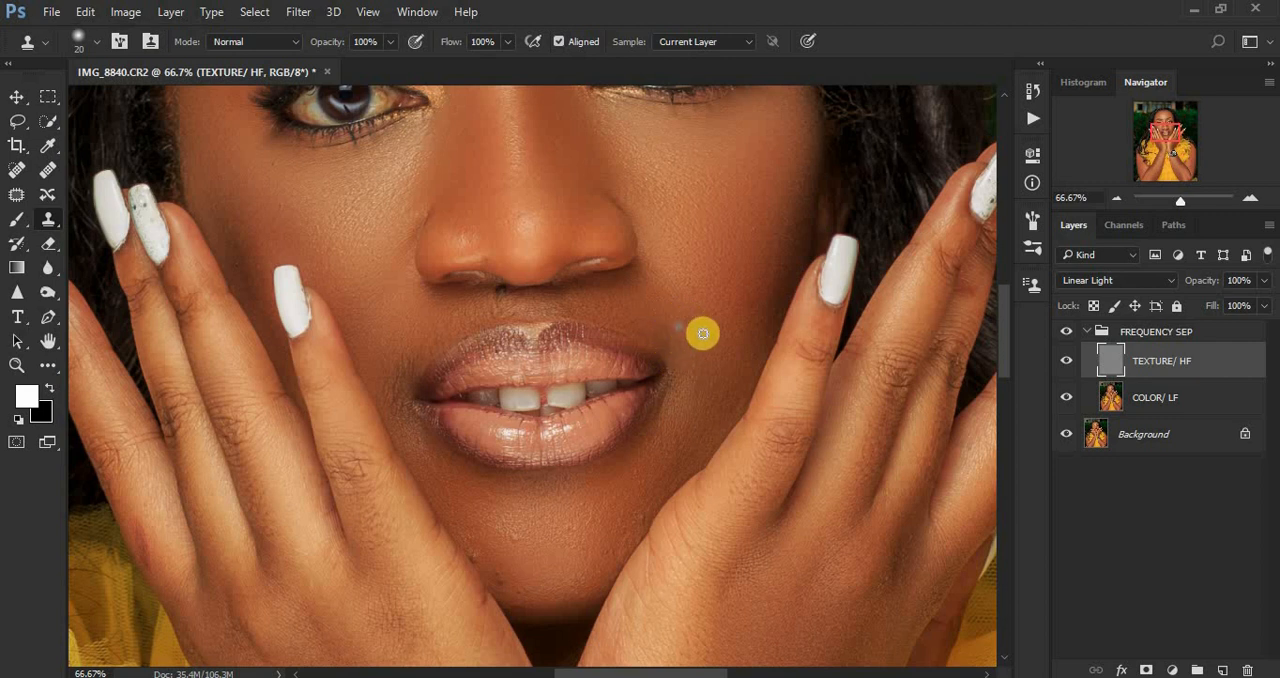
left_click(669, 323, "alt")
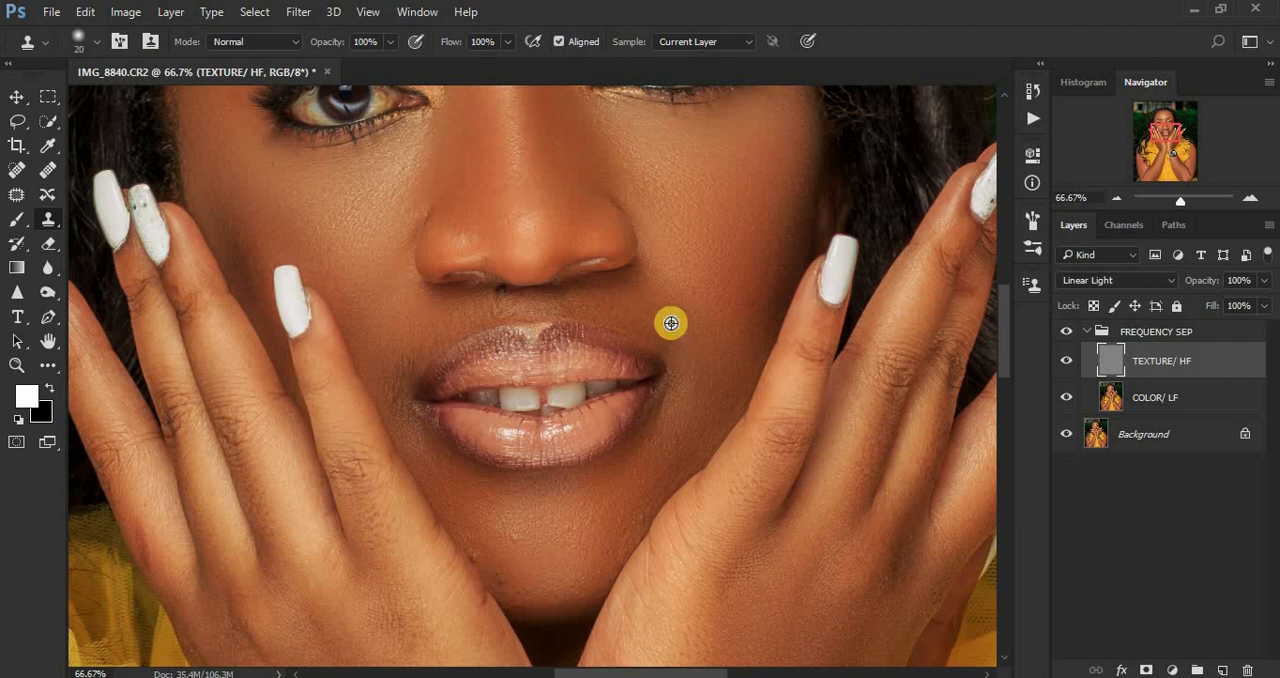
left_click(665, 337)
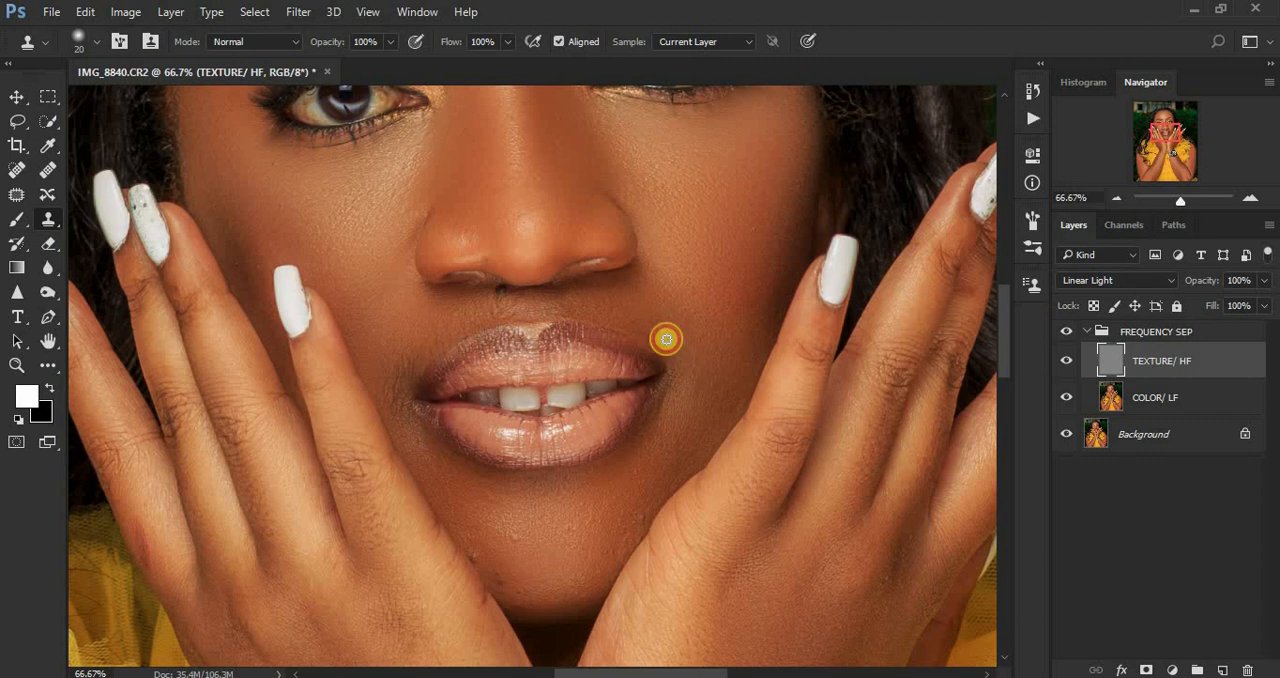
Step: Clone smooth skin texture over the area beside the left-hand corner of the mouth
left_click(386, 363, "alt")
left_click(399, 372)
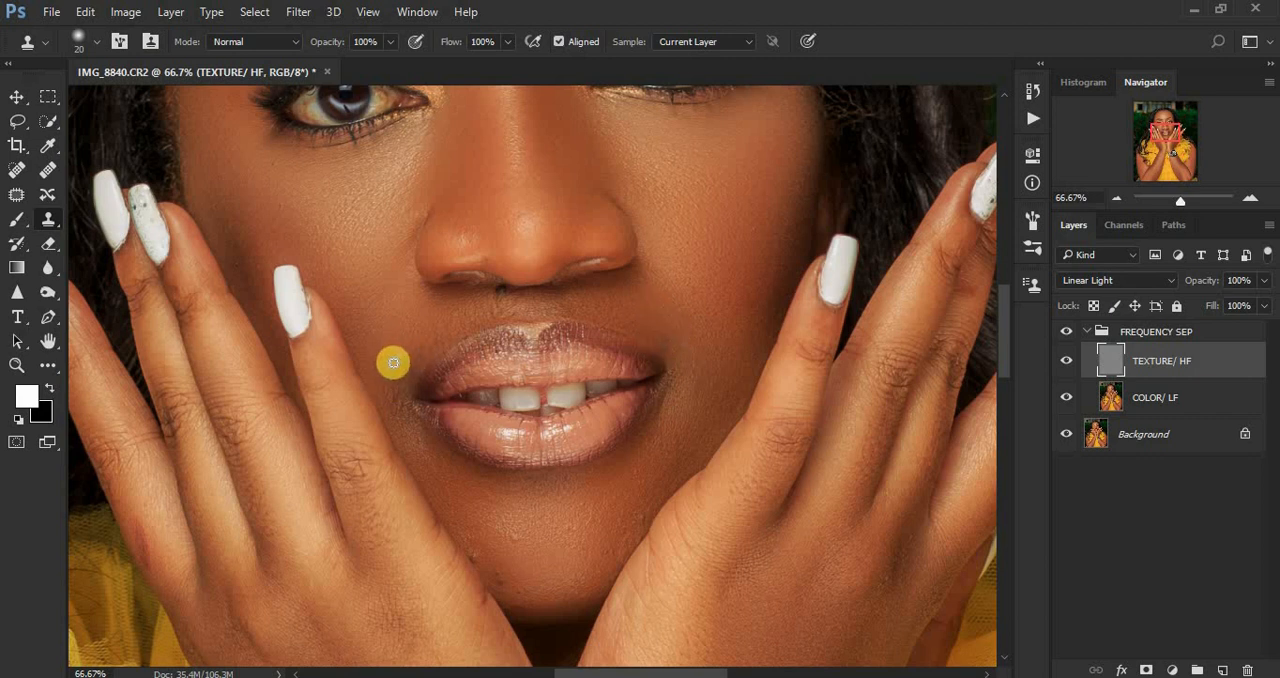
left_click(383, 366)
left_click(391, 373)
left_click(388, 359)
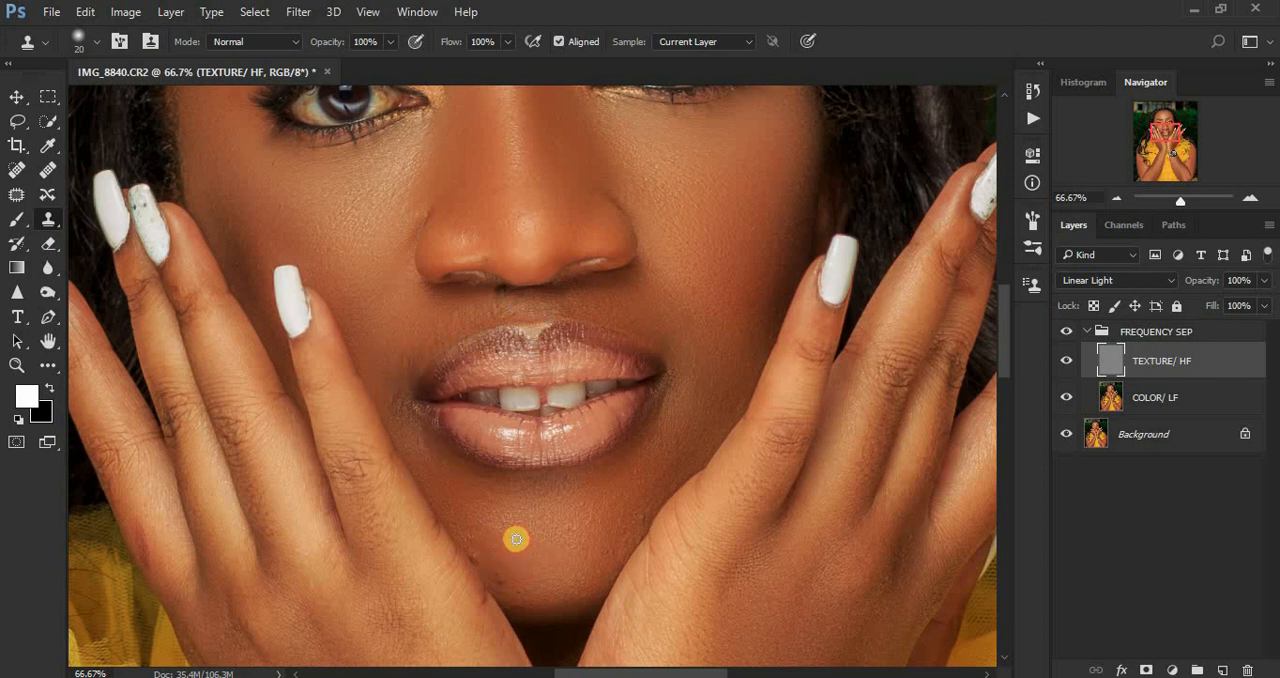
Step: Clone smooth skin texture over the flaws on the right-hand side of the chin, along the hand and up towards the mouth corner
left_click(594, 525)
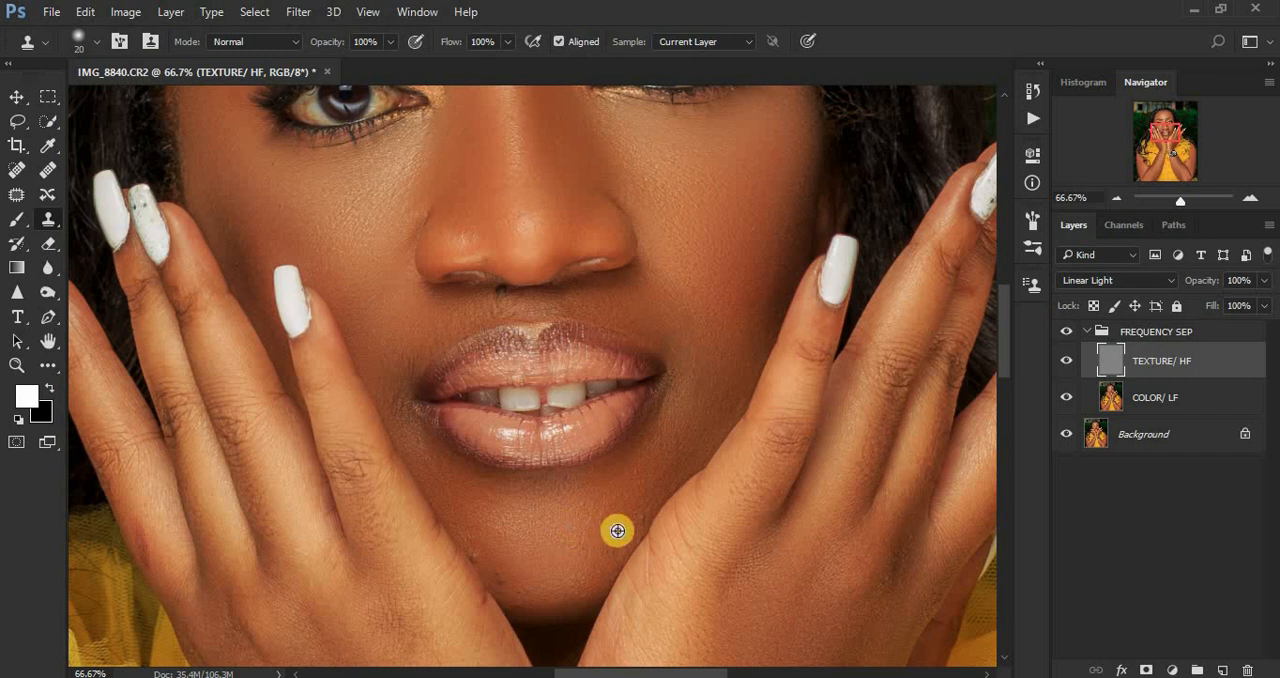
left_click(626, 501, "alt")
left_click(634, 483)
left_click(637, 474, "alt")
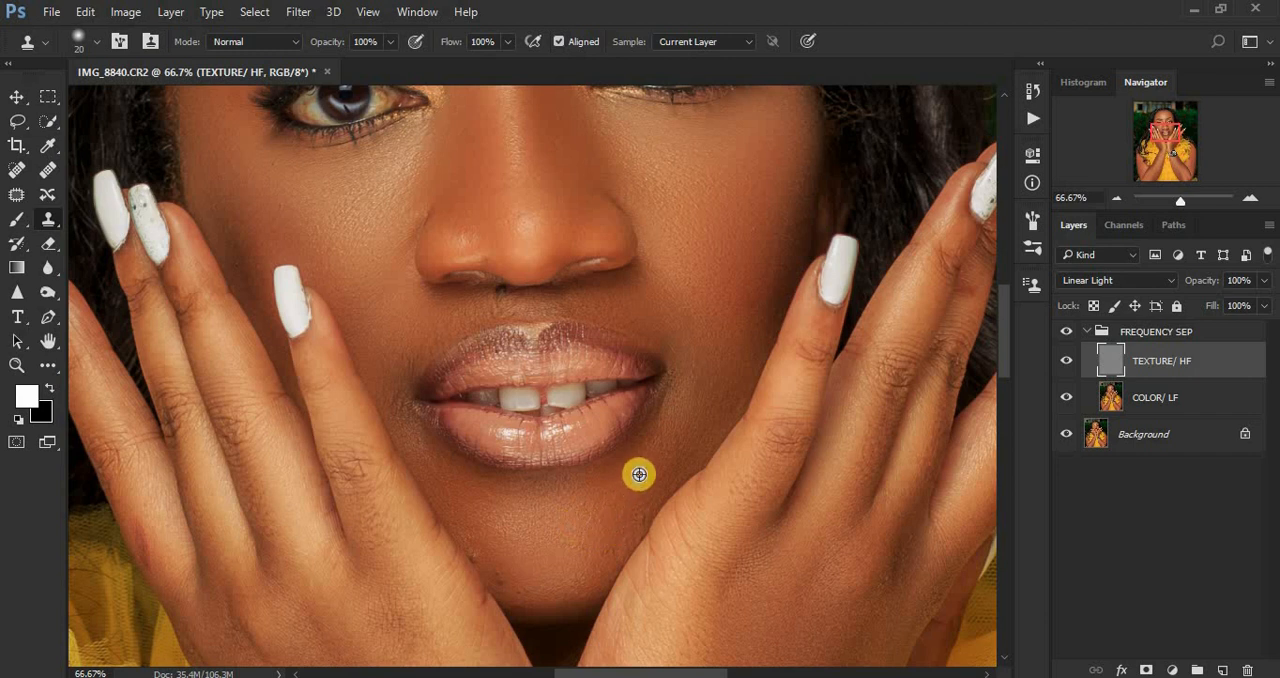
left_click(626, 502)
left_click(631, 524, "alt")
left_click(649, 504)
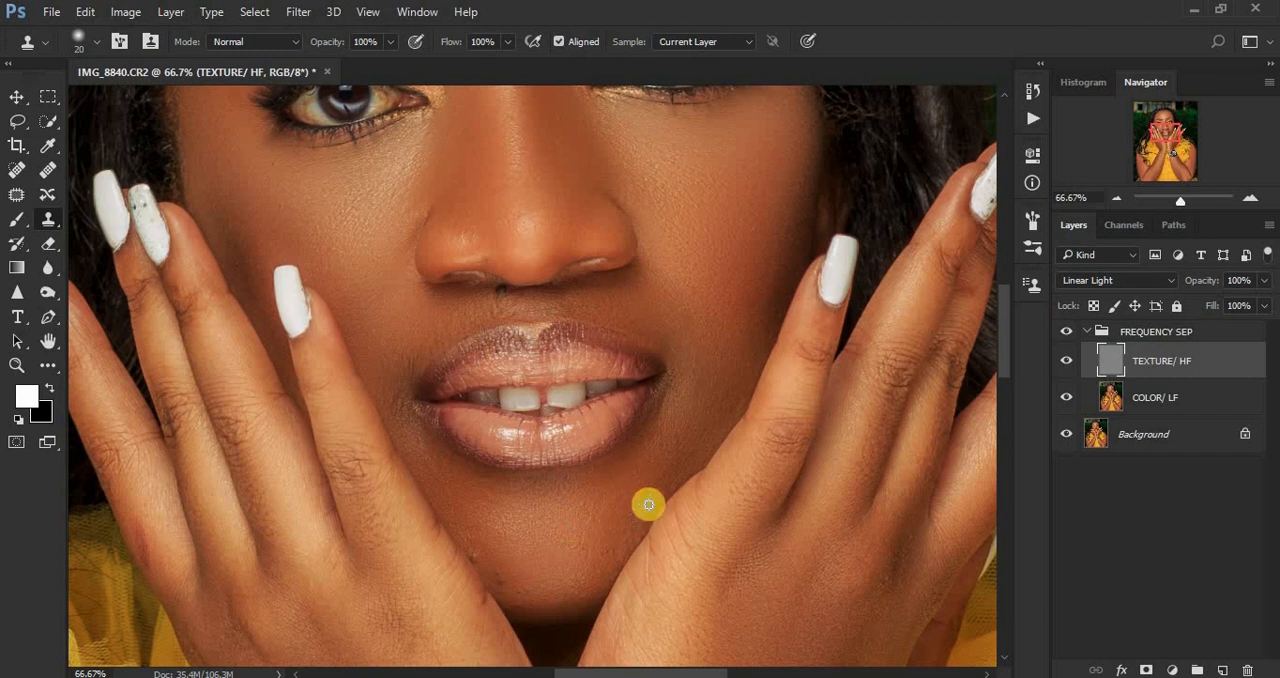
left_click(671, 471, "alt")
Step: Clone out the dark spots and rough texture on the left-hand side of the chin beside the fingers
left_click(491, 555, "alt")
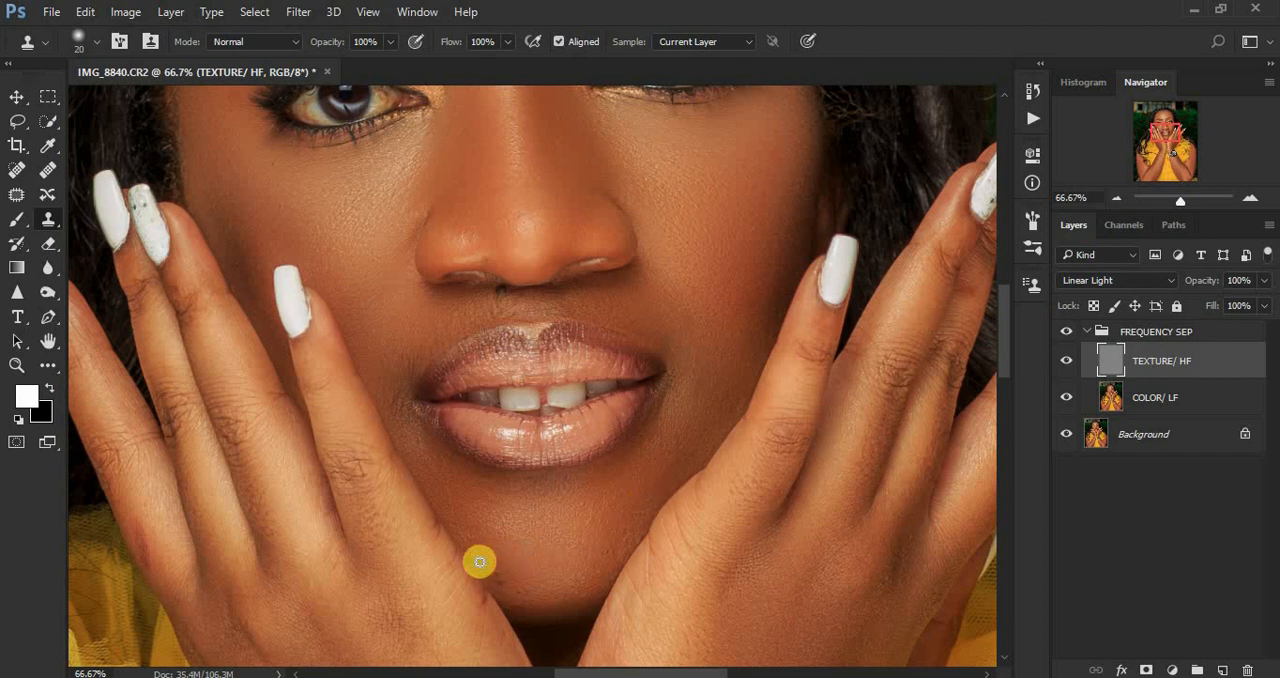
left_click(480, 539)
left_click(503, 527)
left_click(495, 524, "alt")
left_click(482, 525)
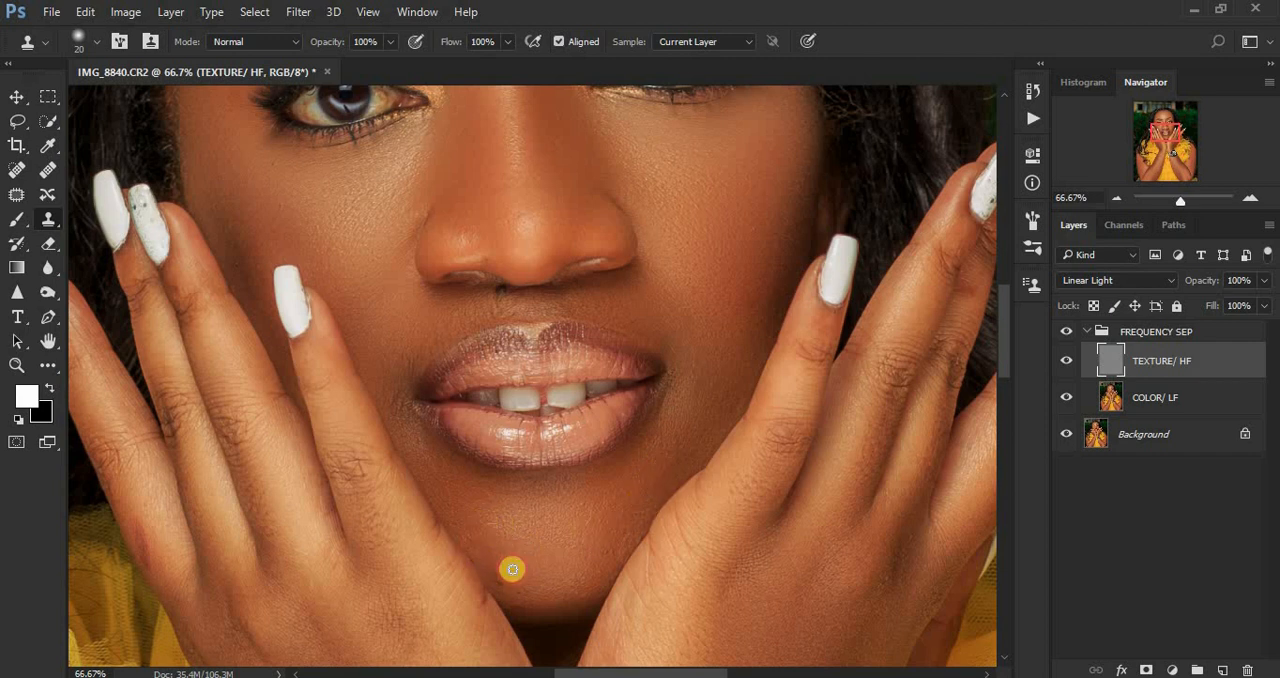
Step: Clean the remaining blemishes along the lower left-hand edge of the chin with the Clone Stamp
left_click(514, 577, "alt")
left_click(499, 574)
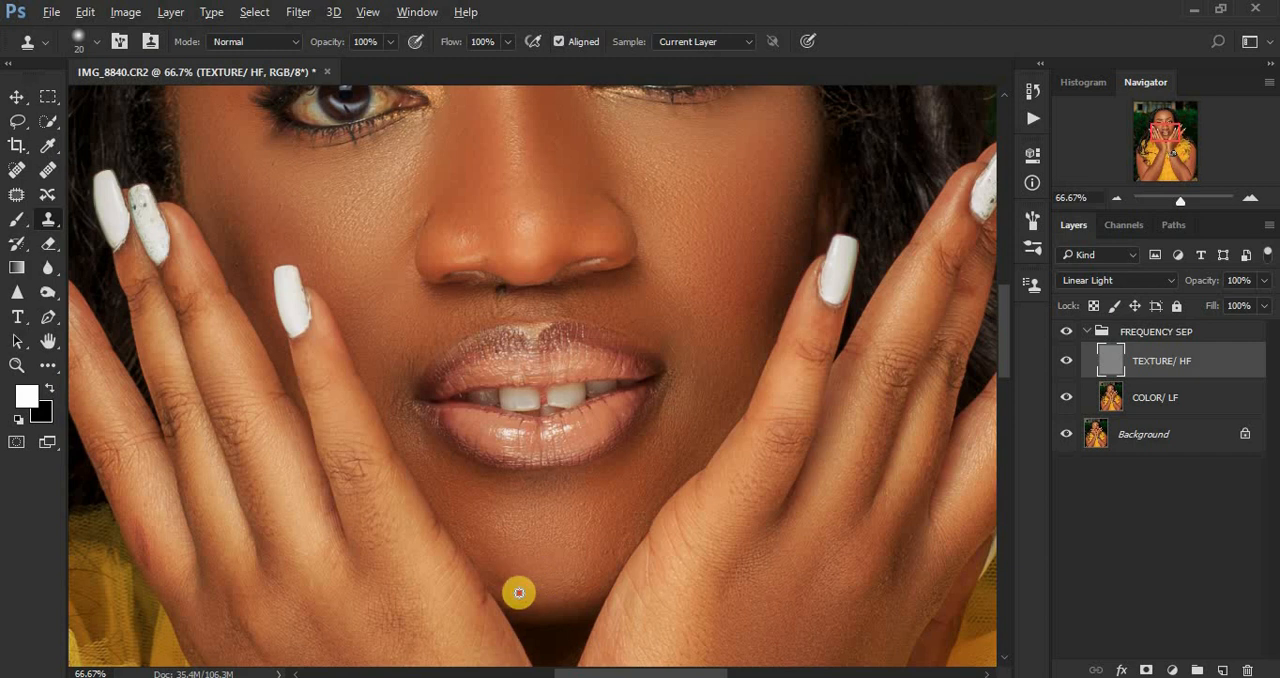
left_click(511, 583)
left_click(502, 583, "alt")
left_click(497, 562)
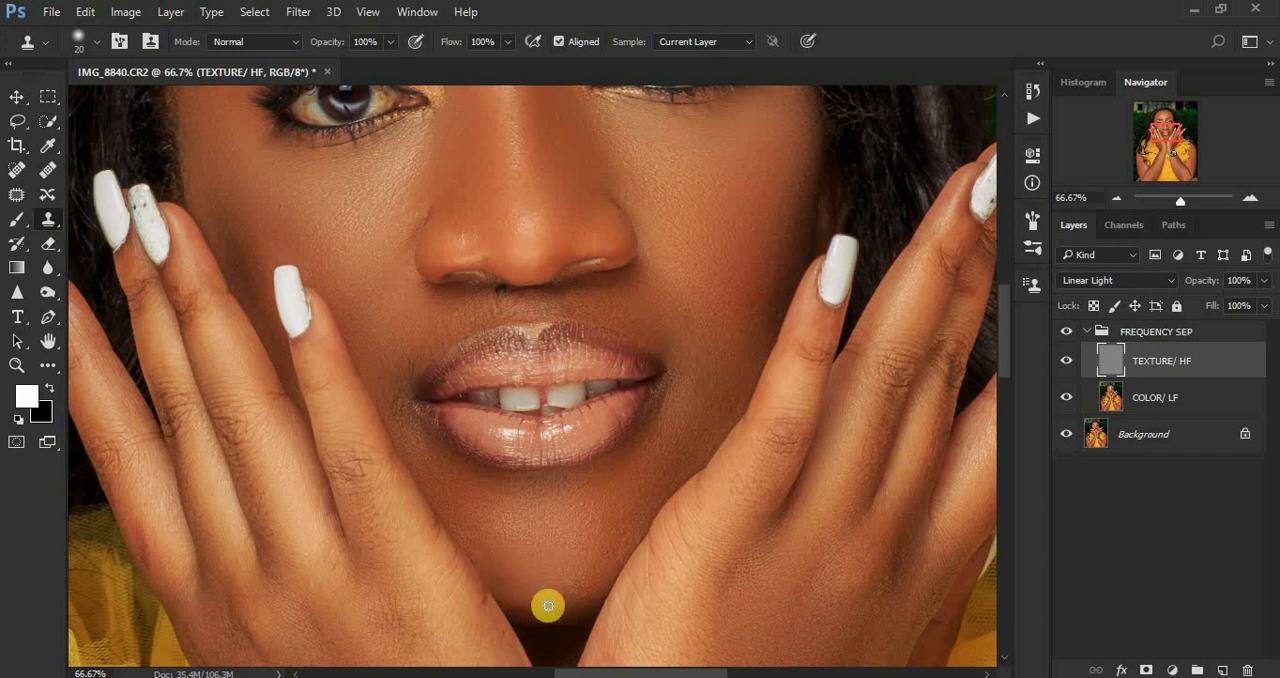
left_click(531, 597)
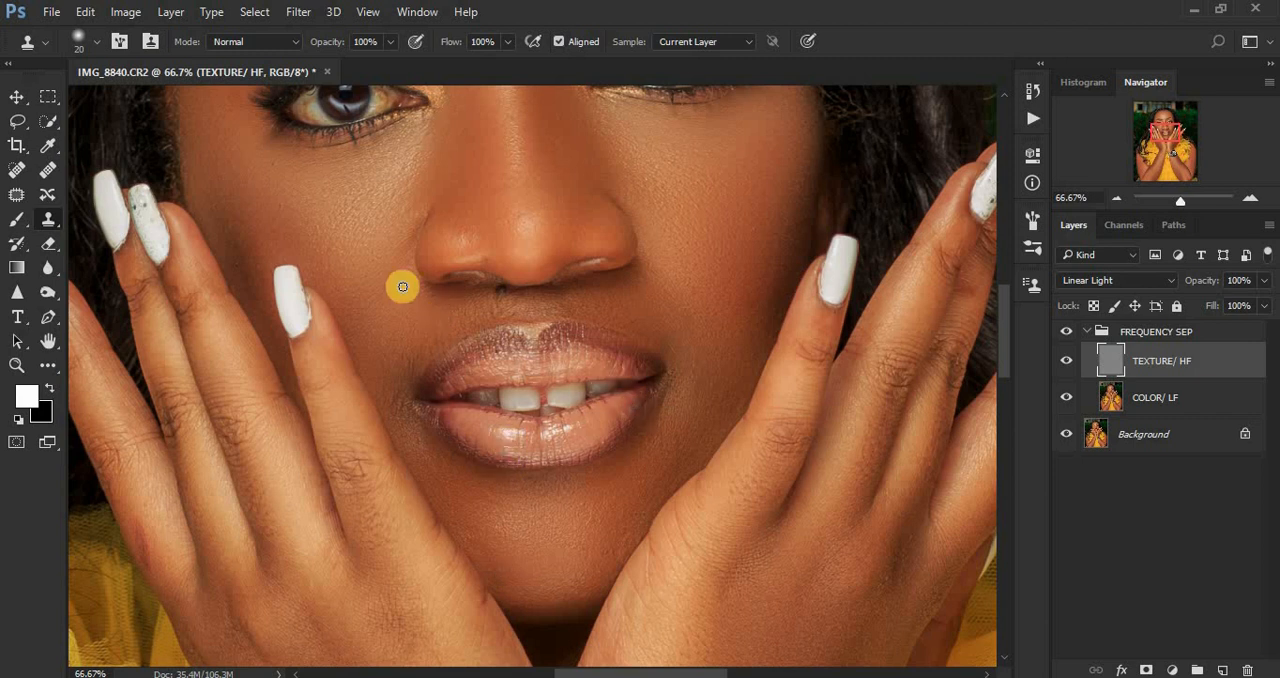
Step: Clone texture touch-ups on both cheeks beside the nose and along the right-hand hairline above the eyebrow's outer end
left_click(289, 211, "alt")
left_click(667, 271)
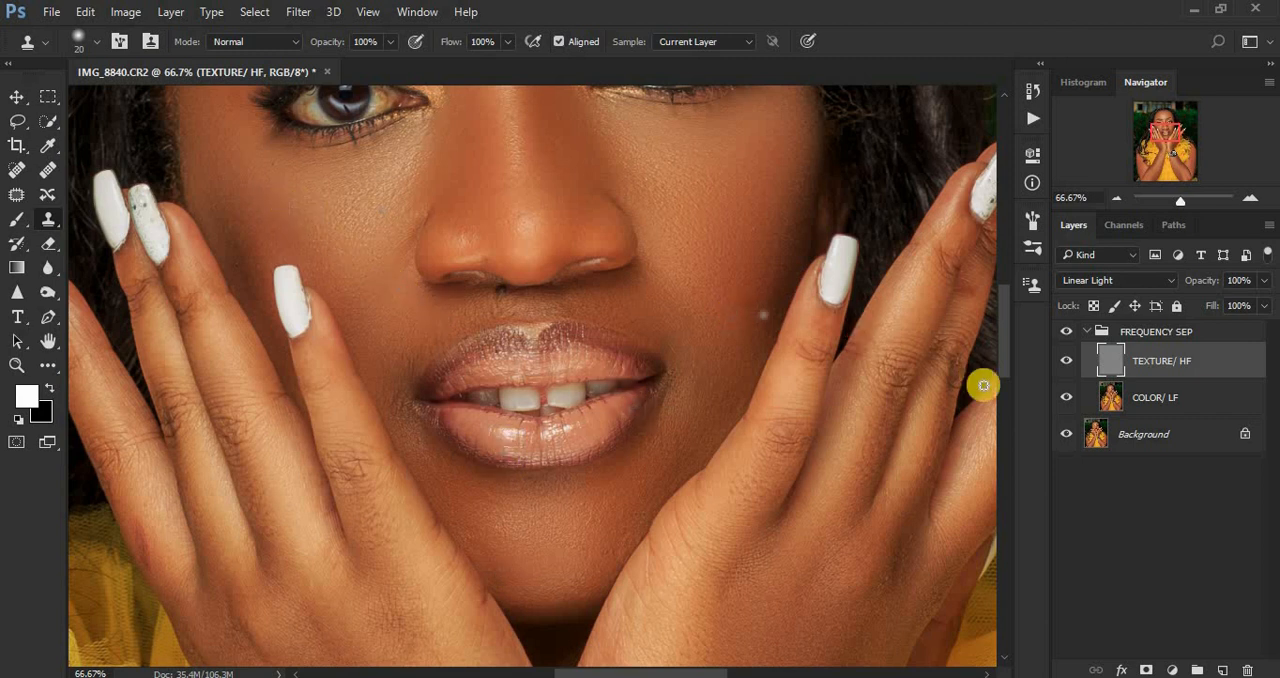
left_click_drag(1006, 366, 1000, 306)
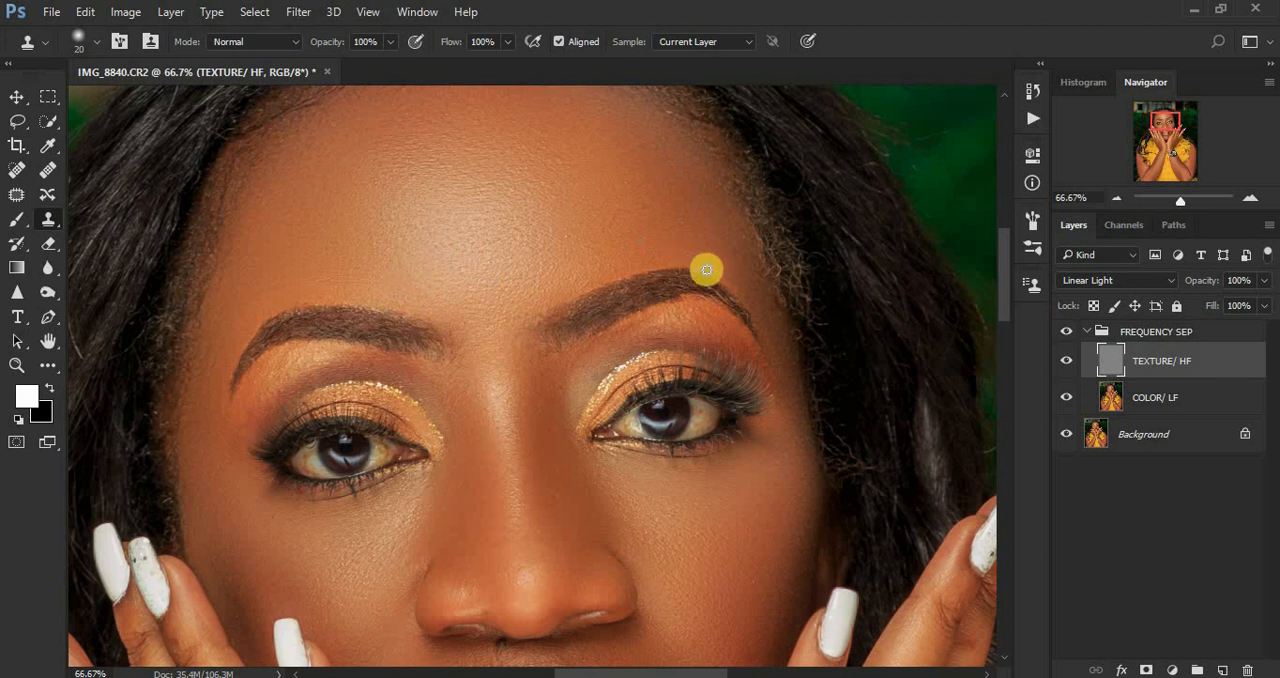
left_click(755, 262, "alt")
left_click(764, 248)
left_click(773, 305)
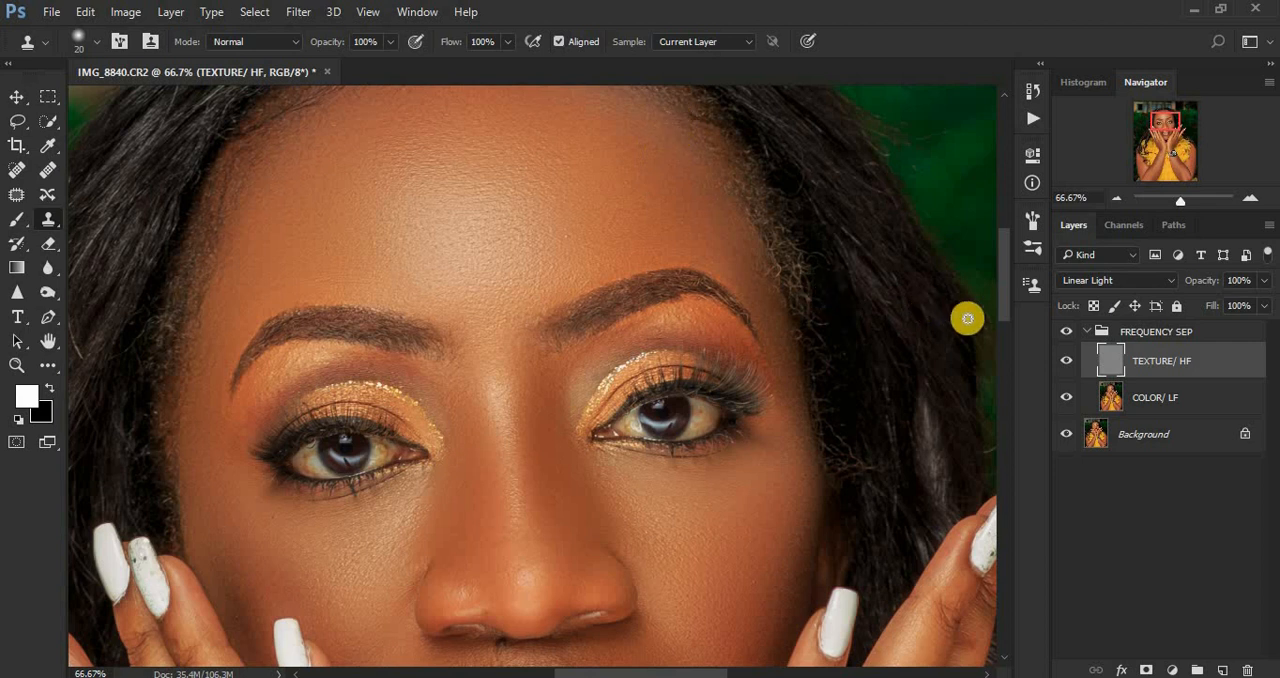
Step: Collapse the FREQUENCY SEP group and toggle its visibility to compare the whole portrait before and after retouching
left_click_drag(1006, 306, 1003, 280)
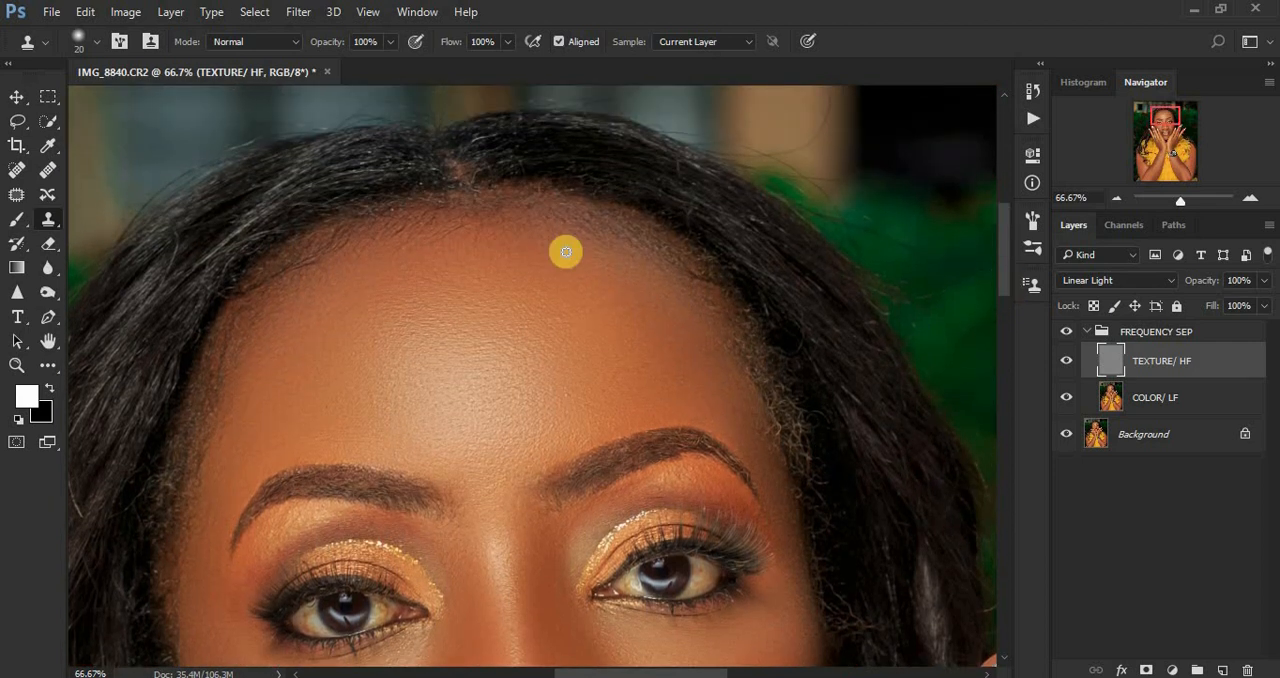
key("ctrl+minus")
key("ctrl+minus")
key("ctrl+minus")
key("ctrl+minus")
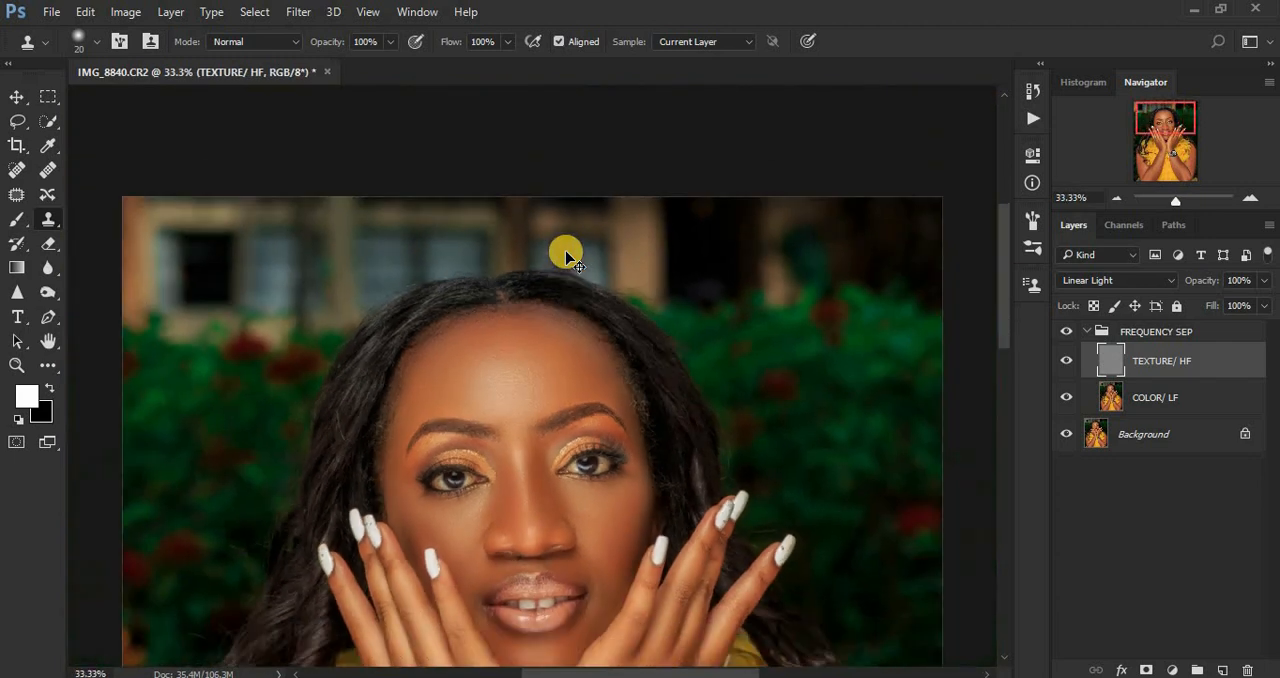
key("ctrl+minus")
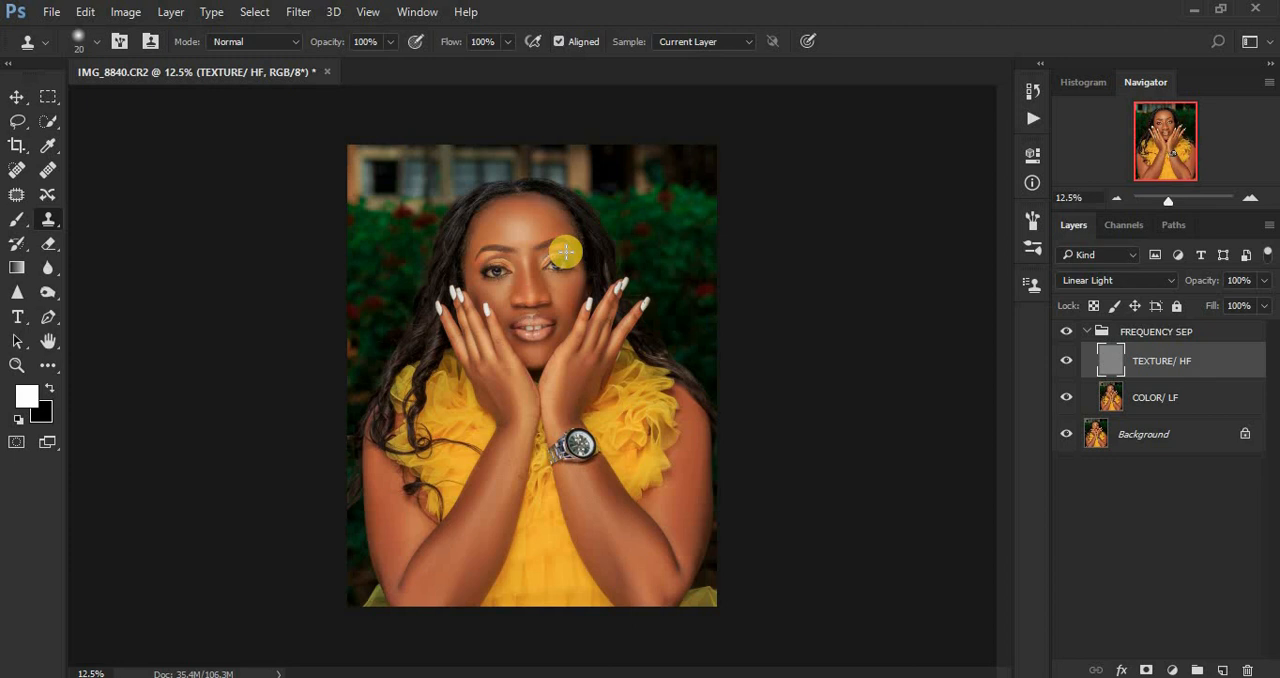
left_click(1088, 332)
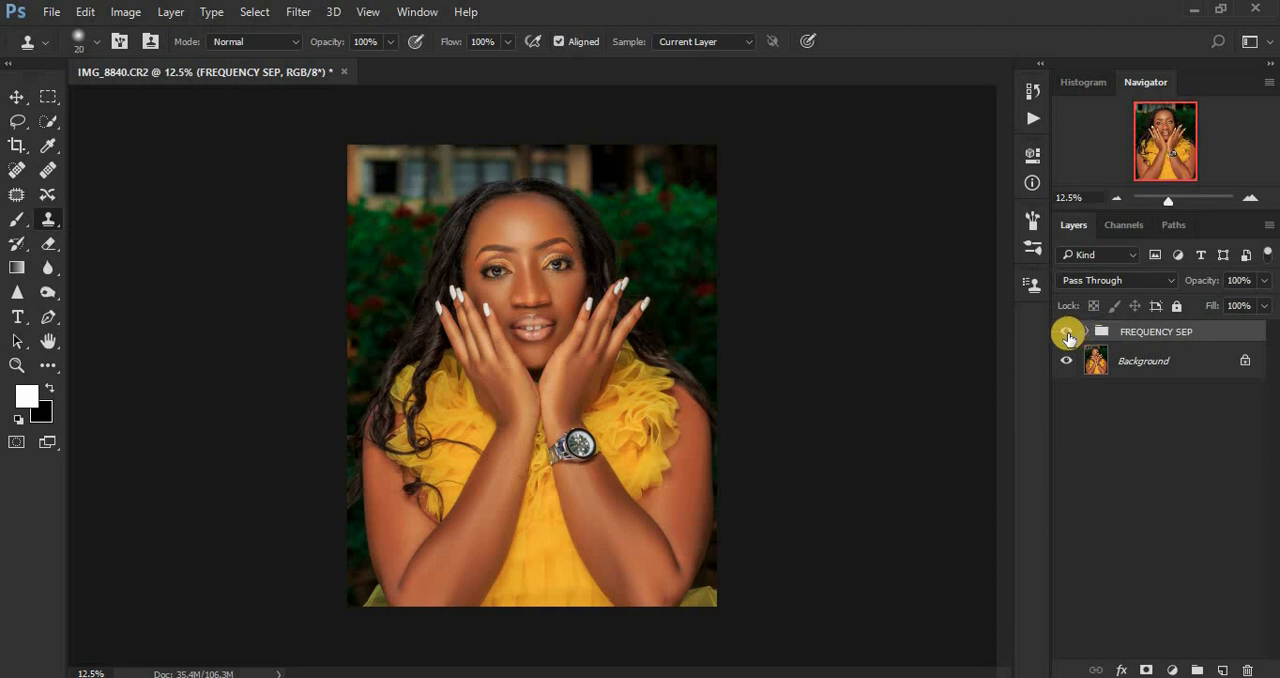
left_click(1067, 333)
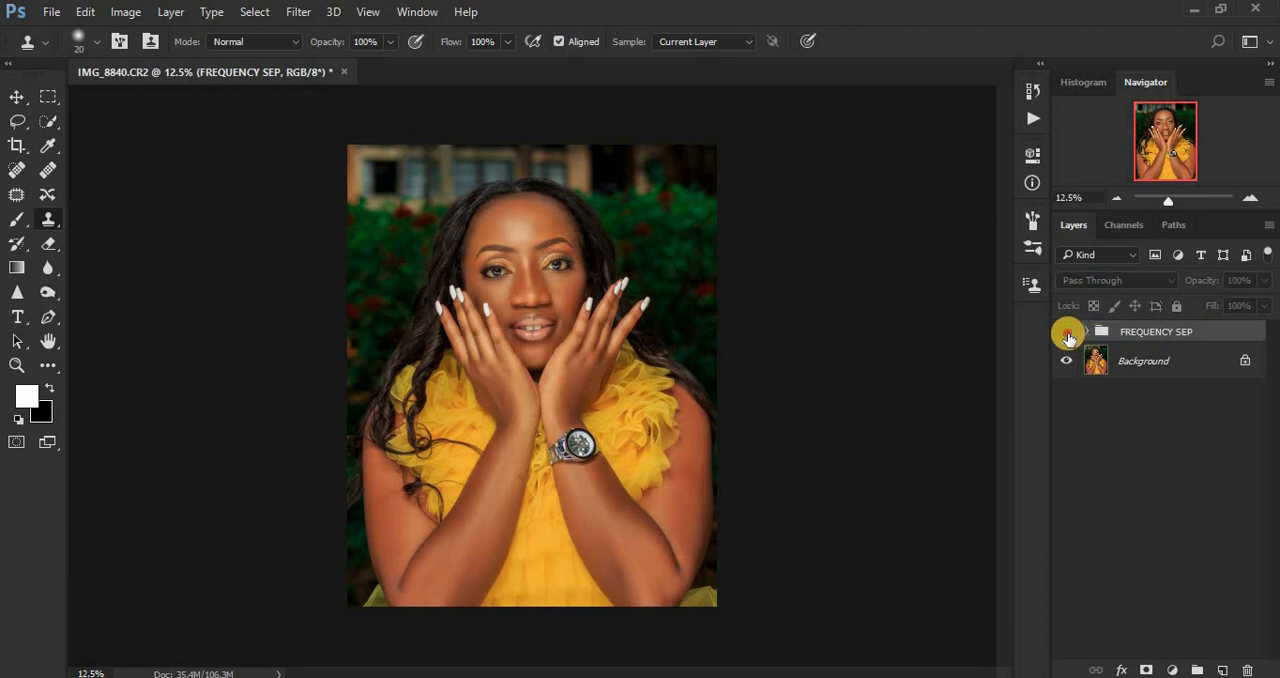
left_click(1067, 334)
left_click(1067, 334)
left_click(1067, 334)
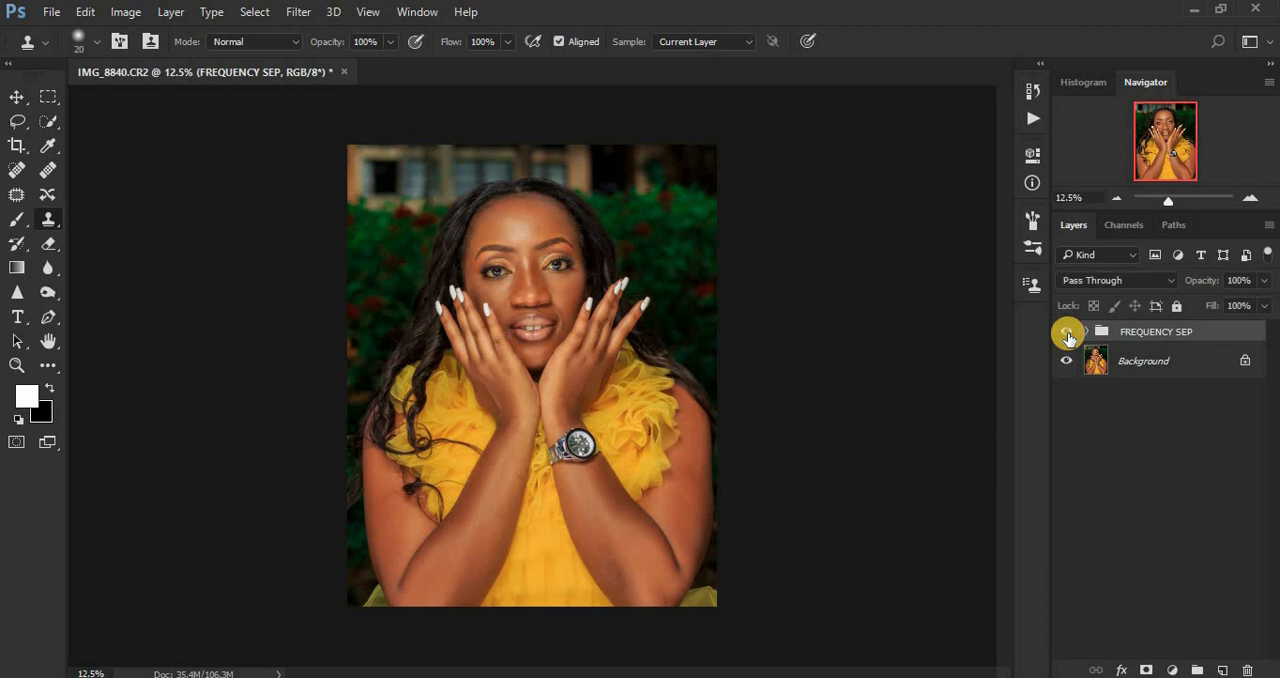
left_click(1067, 334)
left_click(1067, 334)
left_click(1067, 334)
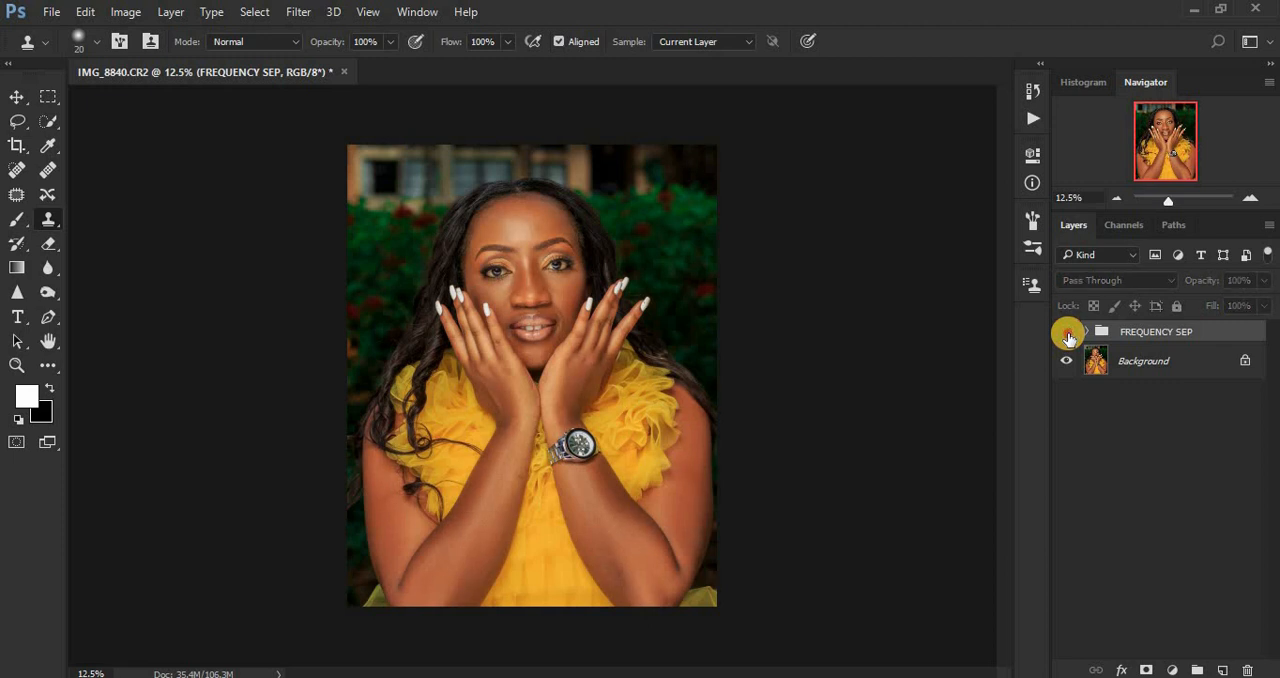
left_click(1067, 334)
left_click(1067, 334)
left_click(1067, 334)
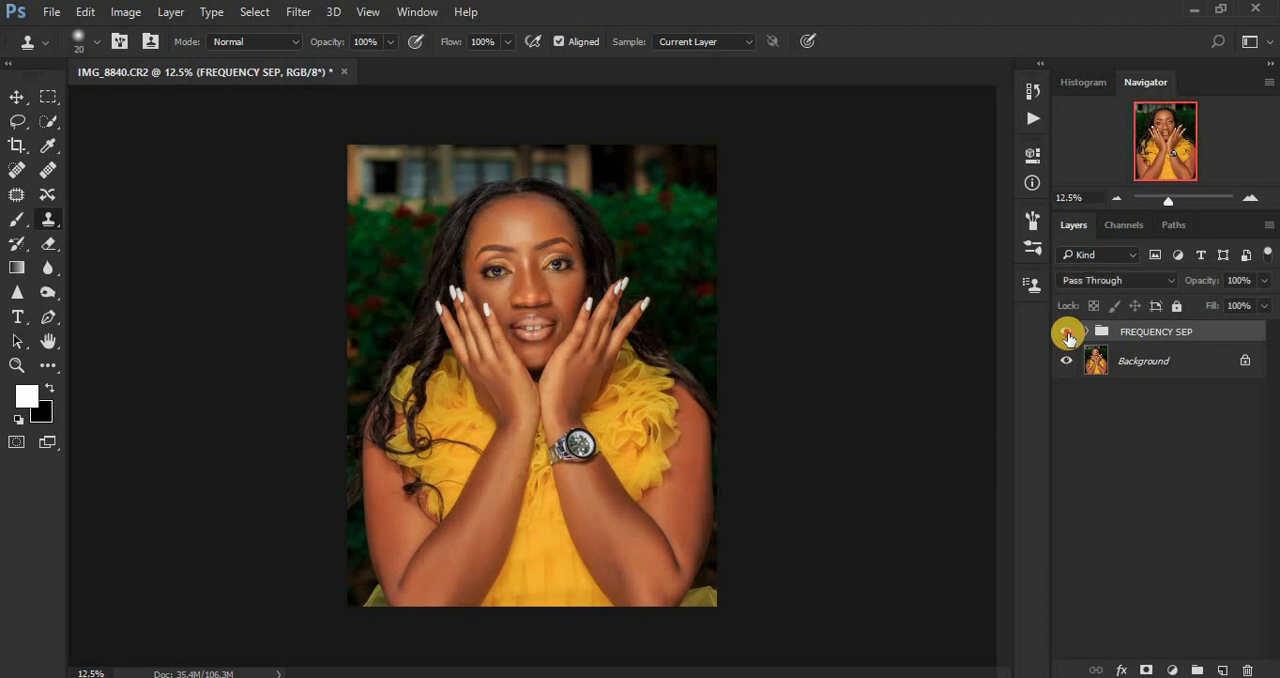
left_click(1067, 334)
left_click(1067, 334)
left_click(1067, 334)
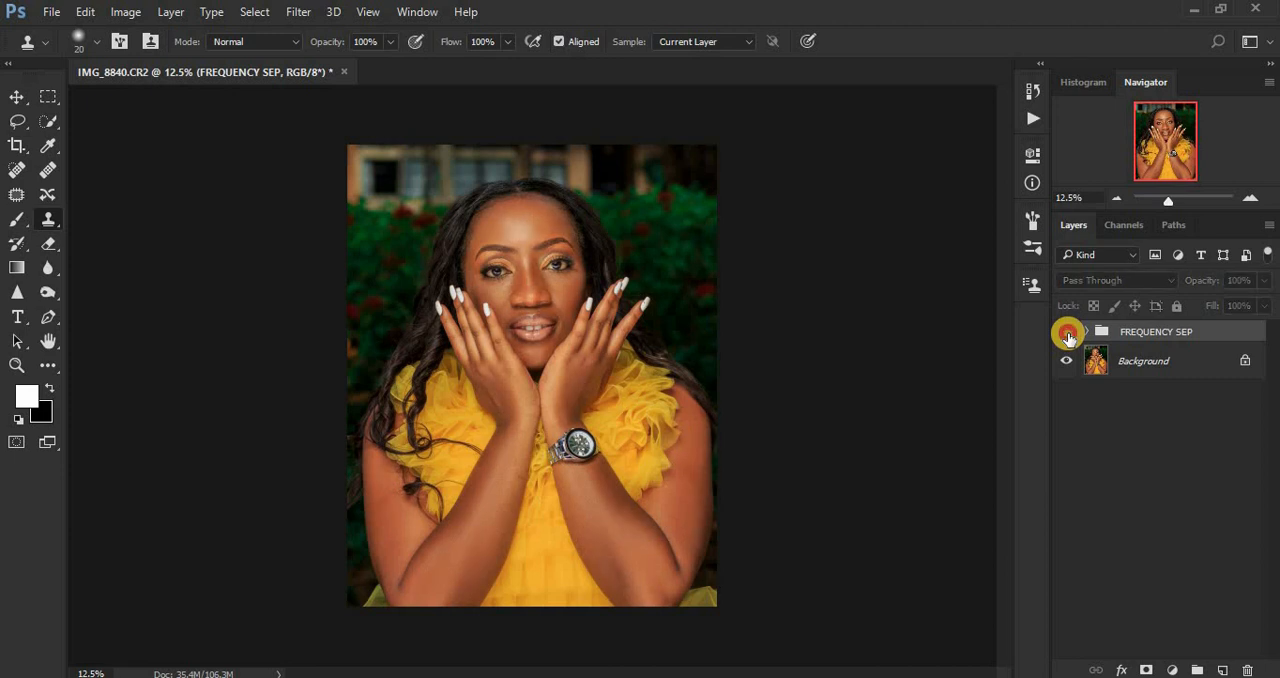
left_click(1067, 334)
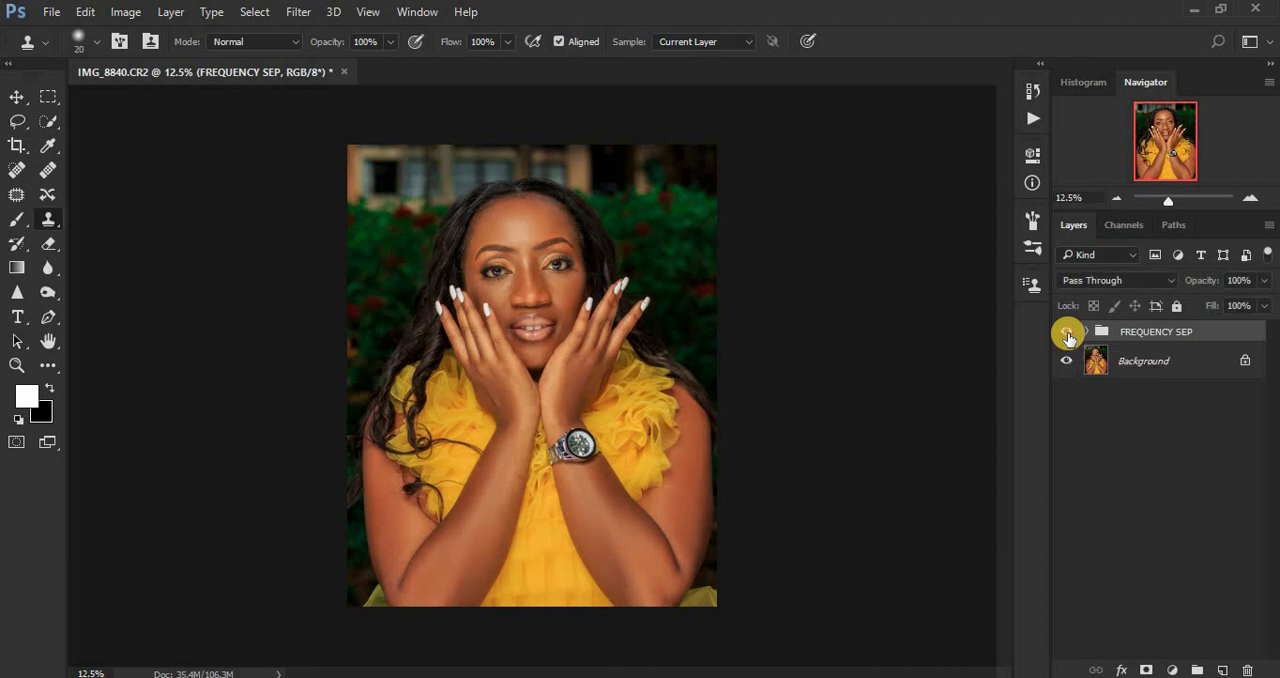
Step: Add a Selective Color adjustment layer with Reds at Cyan -3% and Yellow +2%, and compare the portrait with and without it
key("ctrl+plus")
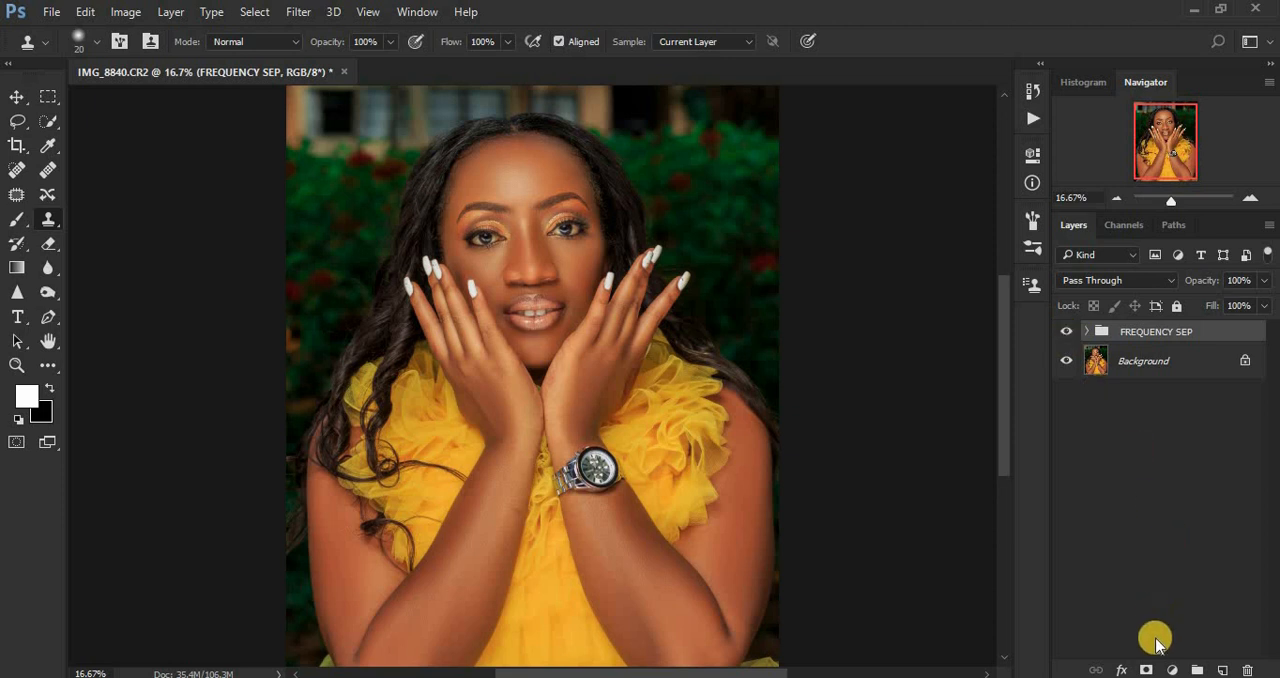
left_click(1172, 669)
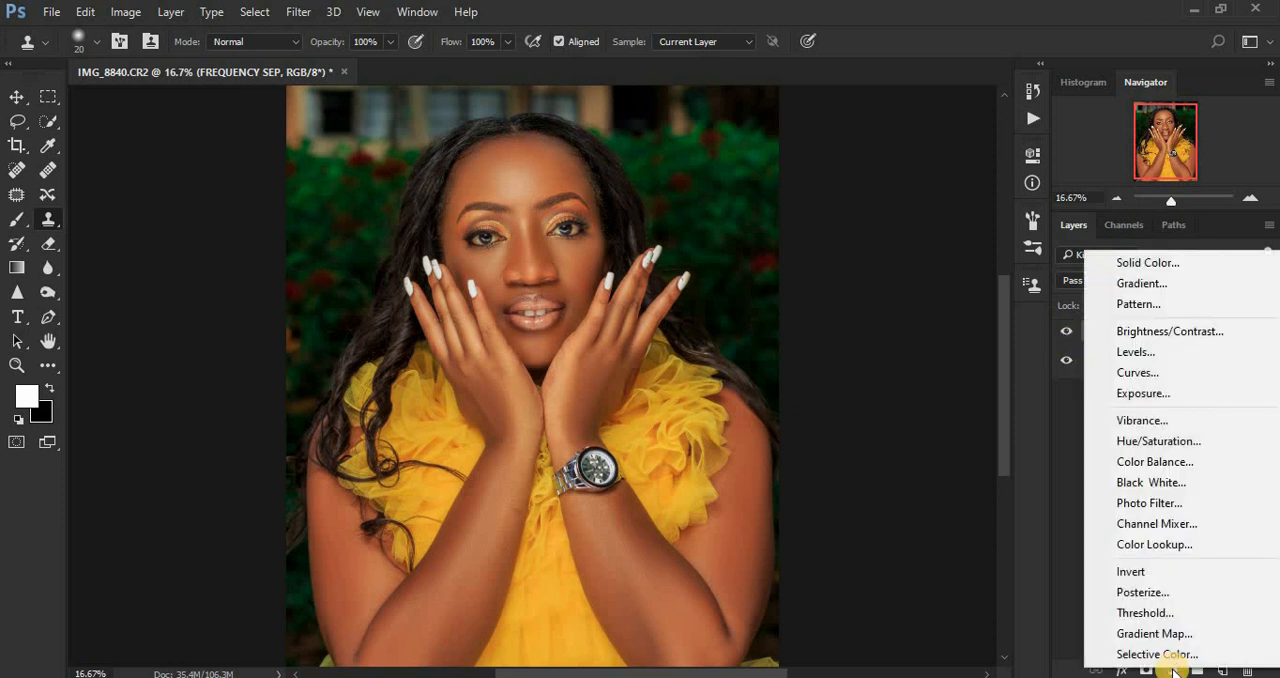
left_click(1160, 655)
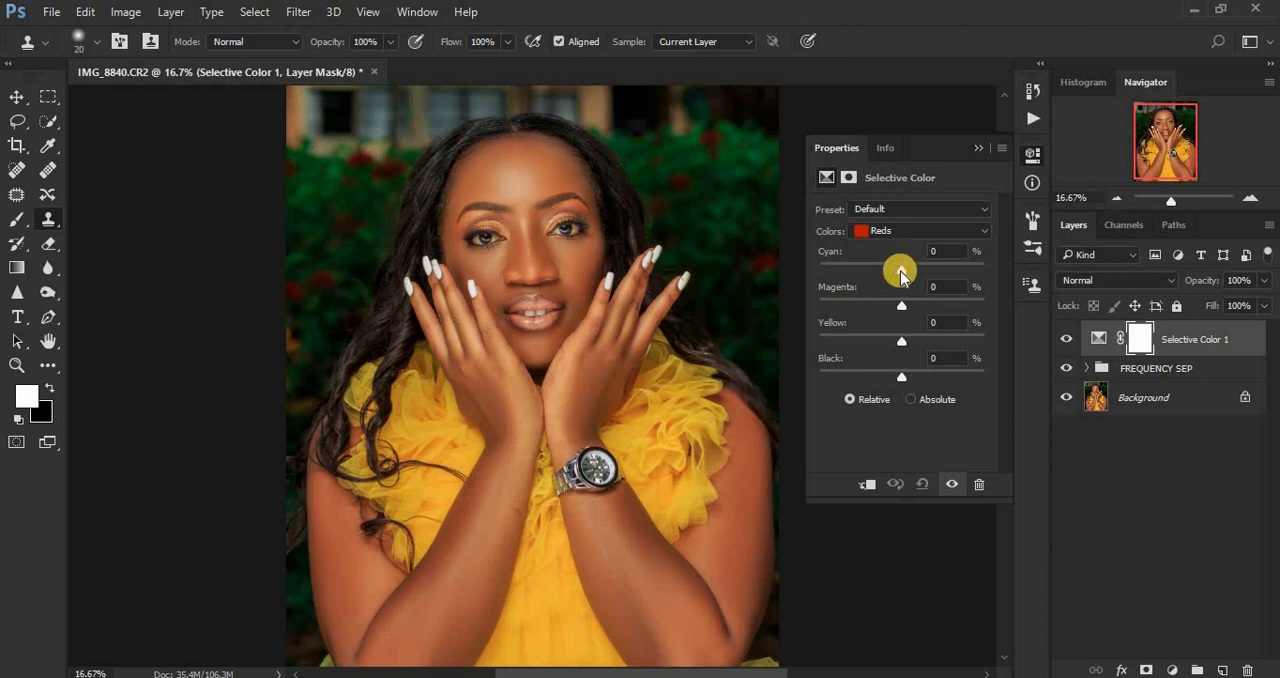
left_click_drag(900, 272, 899, 272)
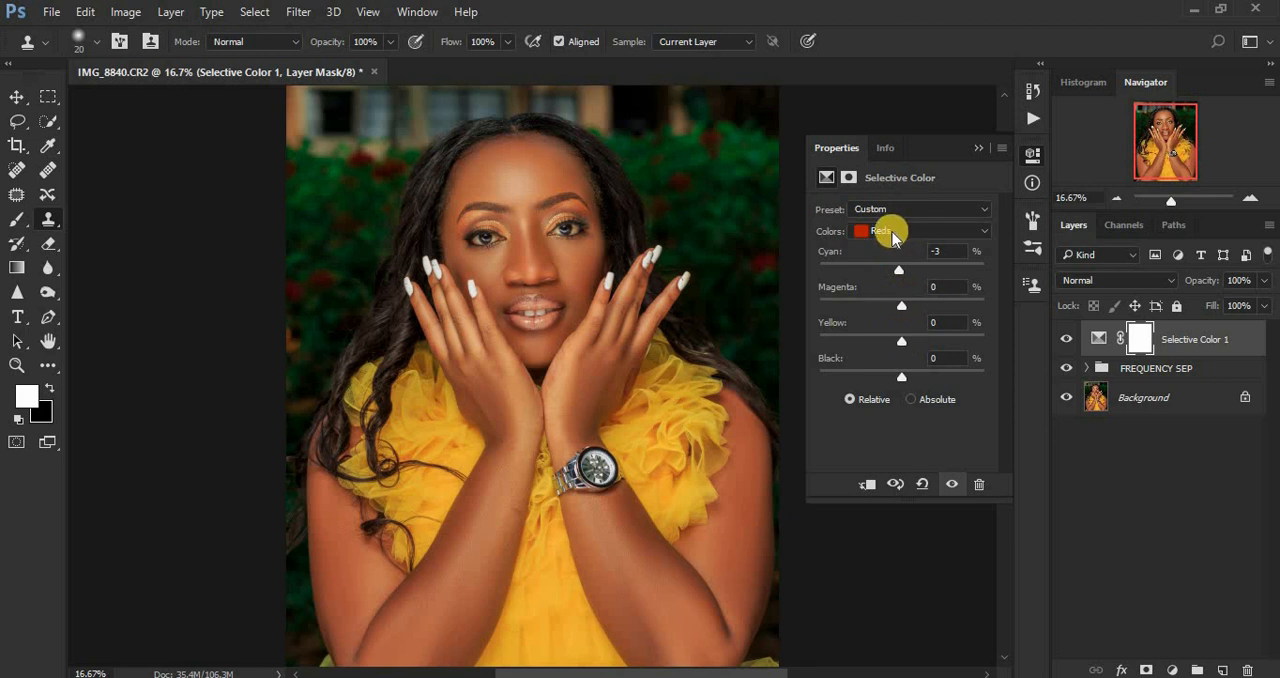
left_click_drag(903, 344, 906, 346)
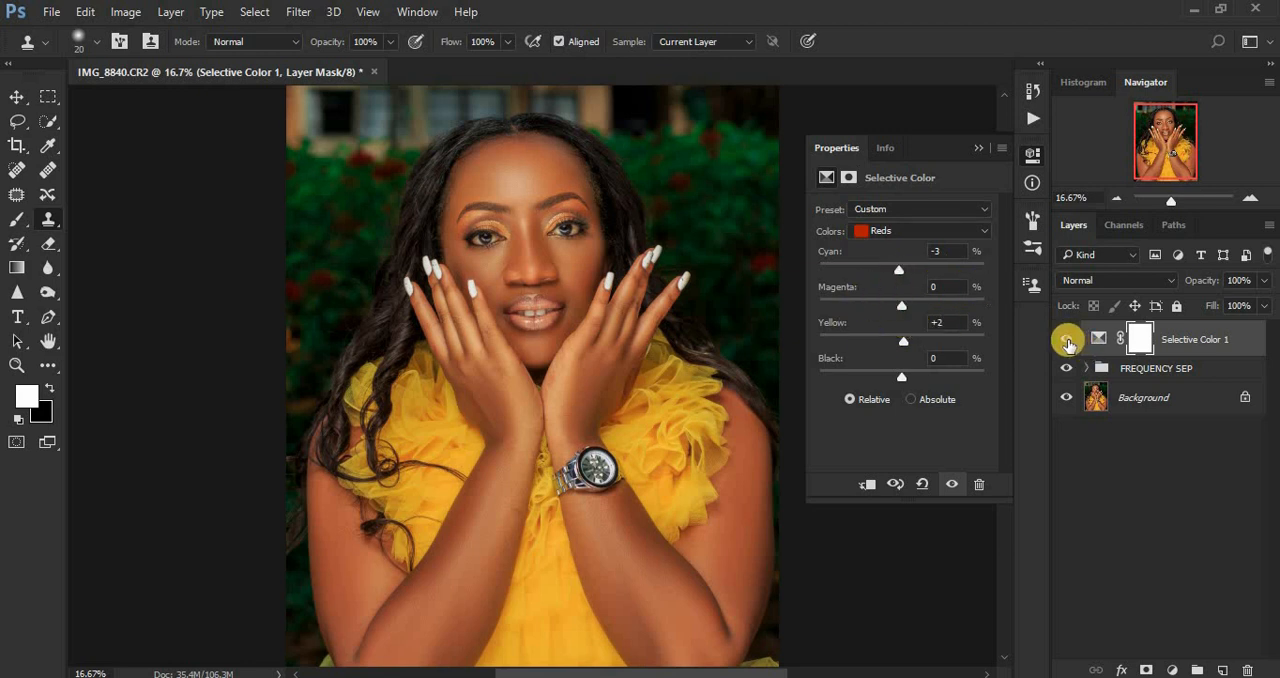
left_click(1067, 341)
left_click(1067, 341)
left_click(1067, 341)
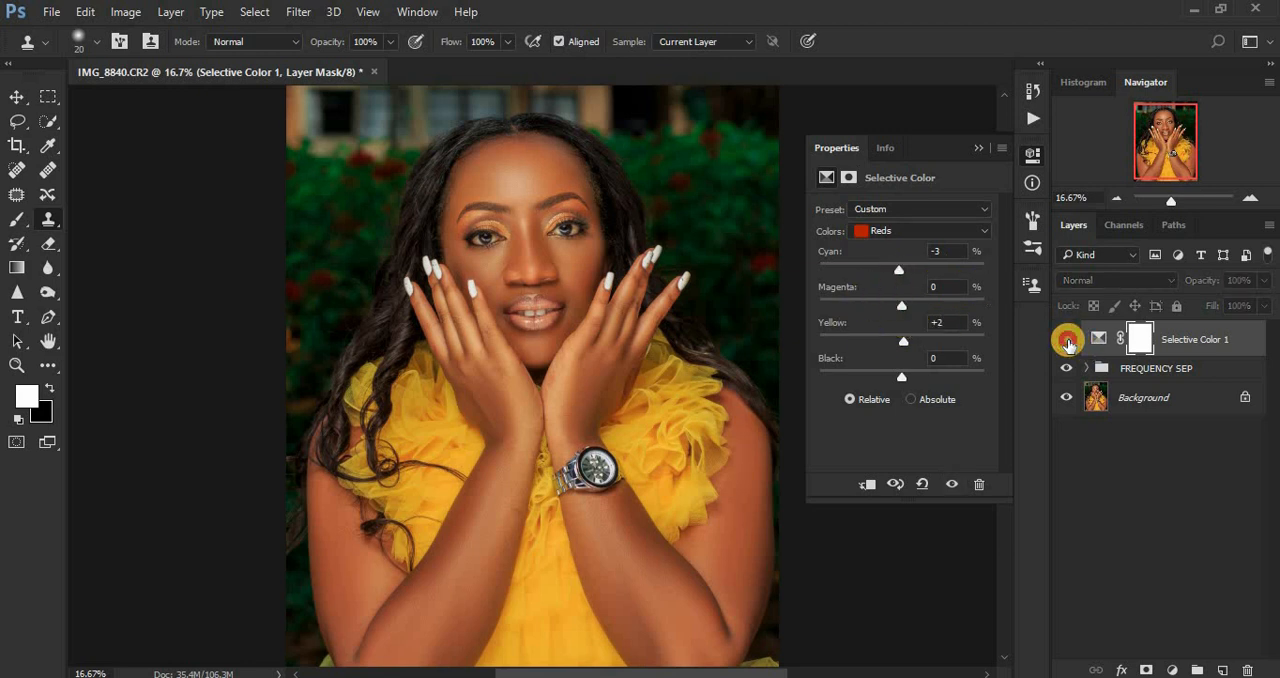
left_click(1067, 341)
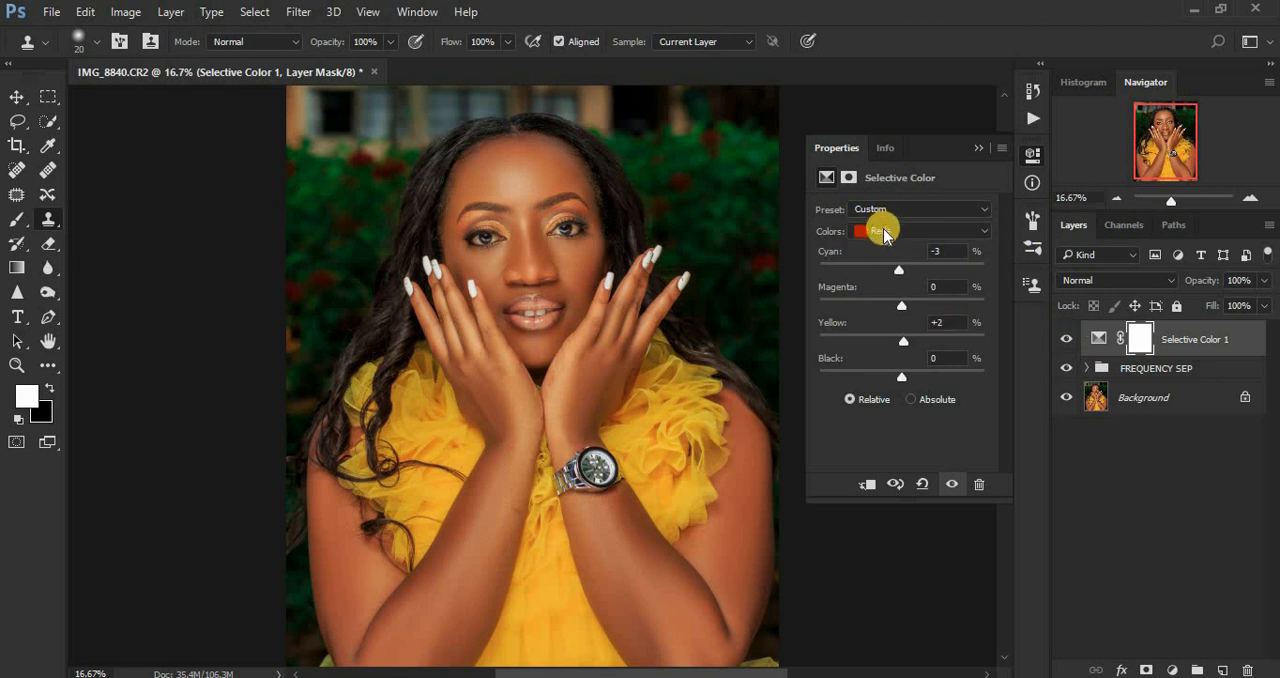
Step: Add a Brightness/Contrast adjustment layer with Use Legacy enabled and Contrast set to 3
left_click(1172, 670)
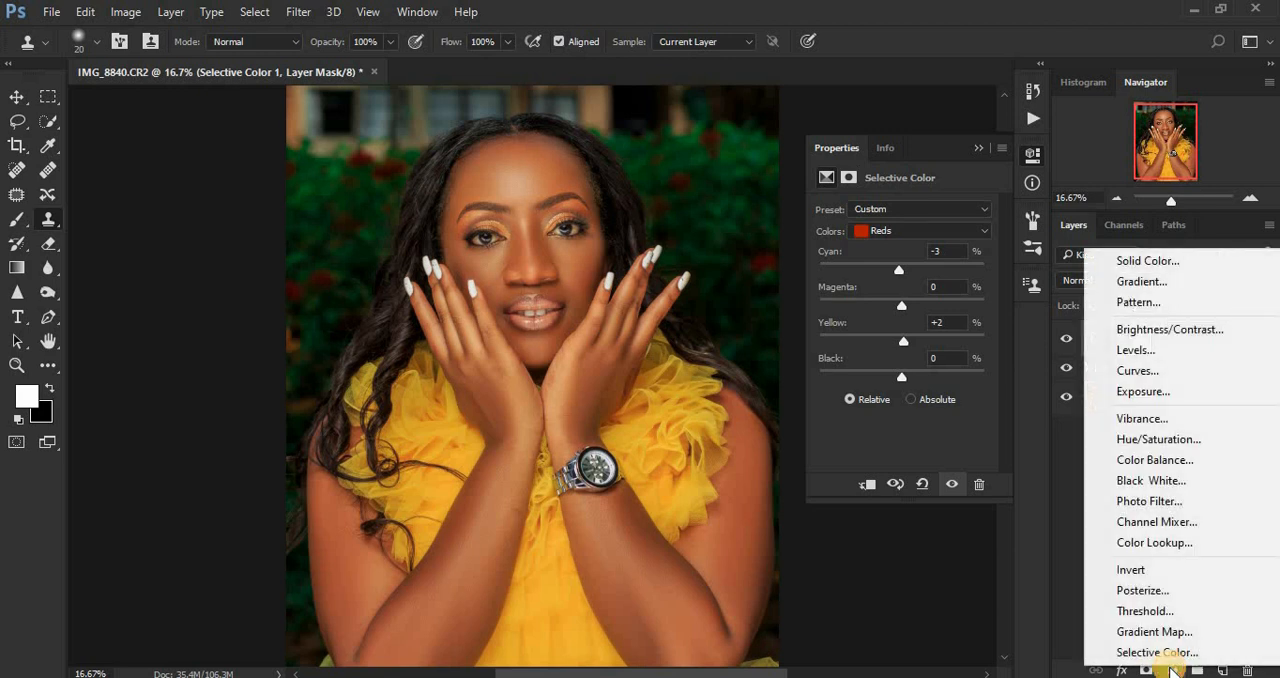
left_click(1137, 330)
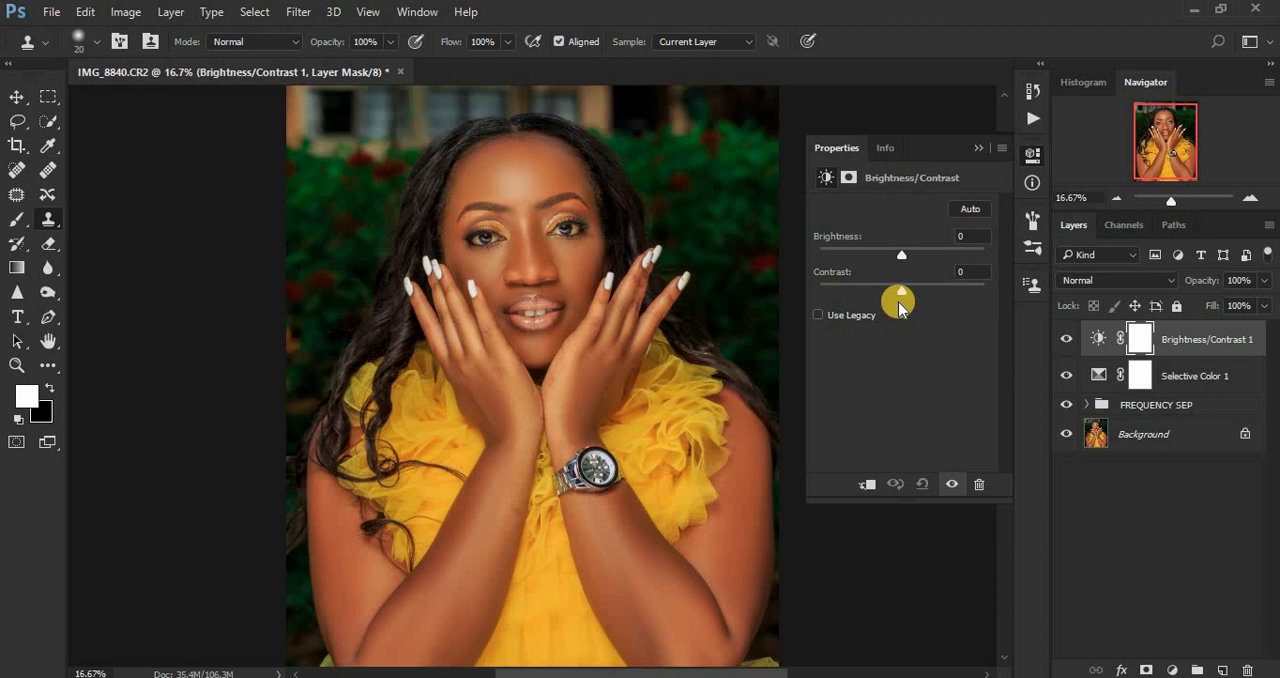
left_click(819, 316)
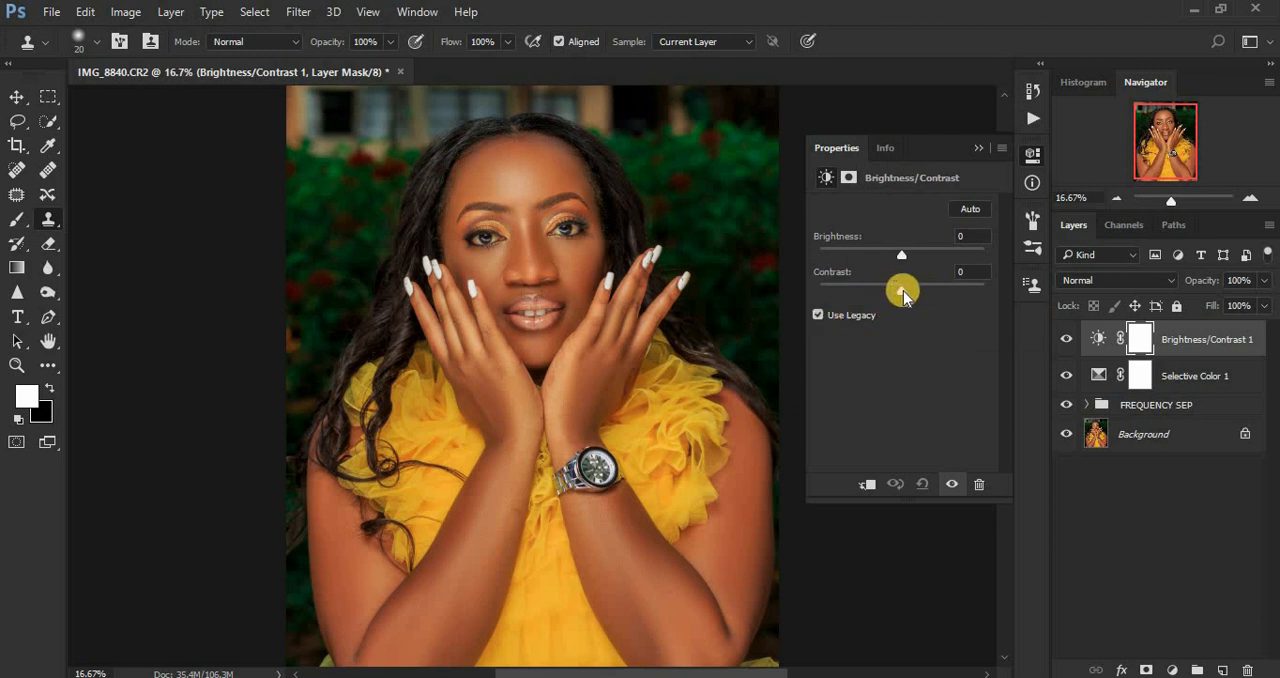
left_click_drag(903, 292, 906, 292)
key("ctrl+minus")
key("ctrl+plus")
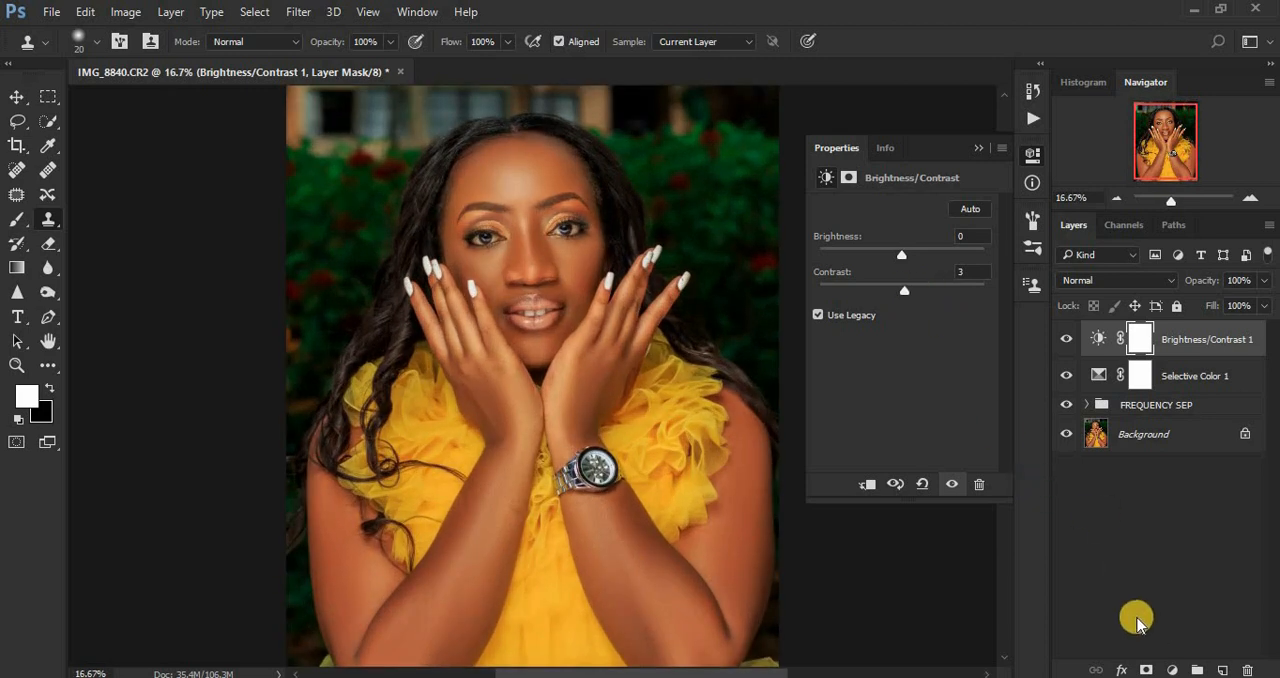
Step: Add a second Selective Color adjustment layer above Brightness/Contrast 1 with Blacks set to Black +3%
left_click(1172, 669)
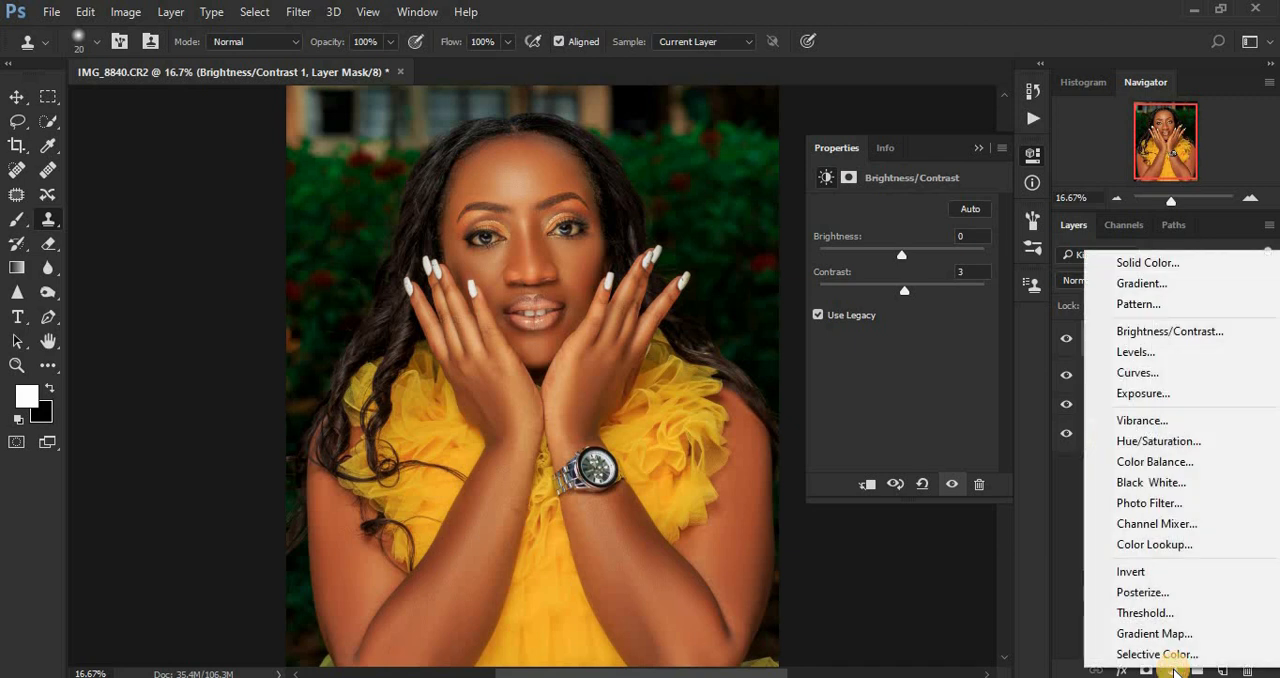
left_click(1157, 655)
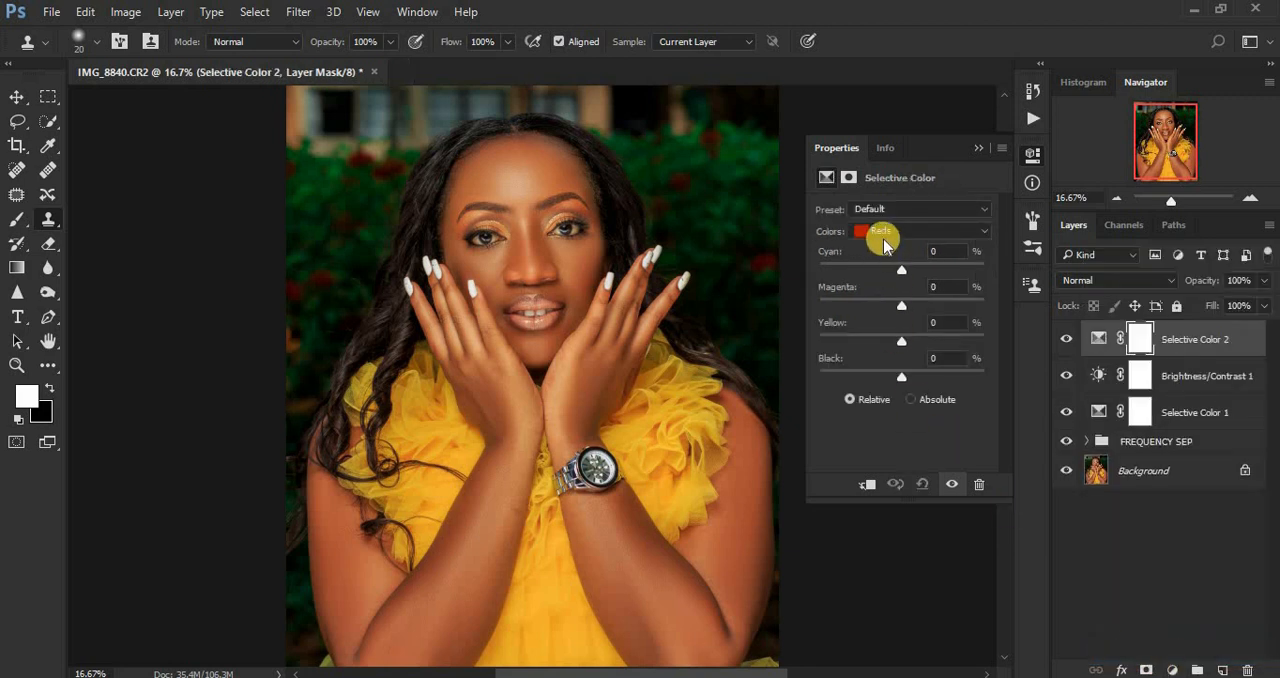
left_click(880, 233)
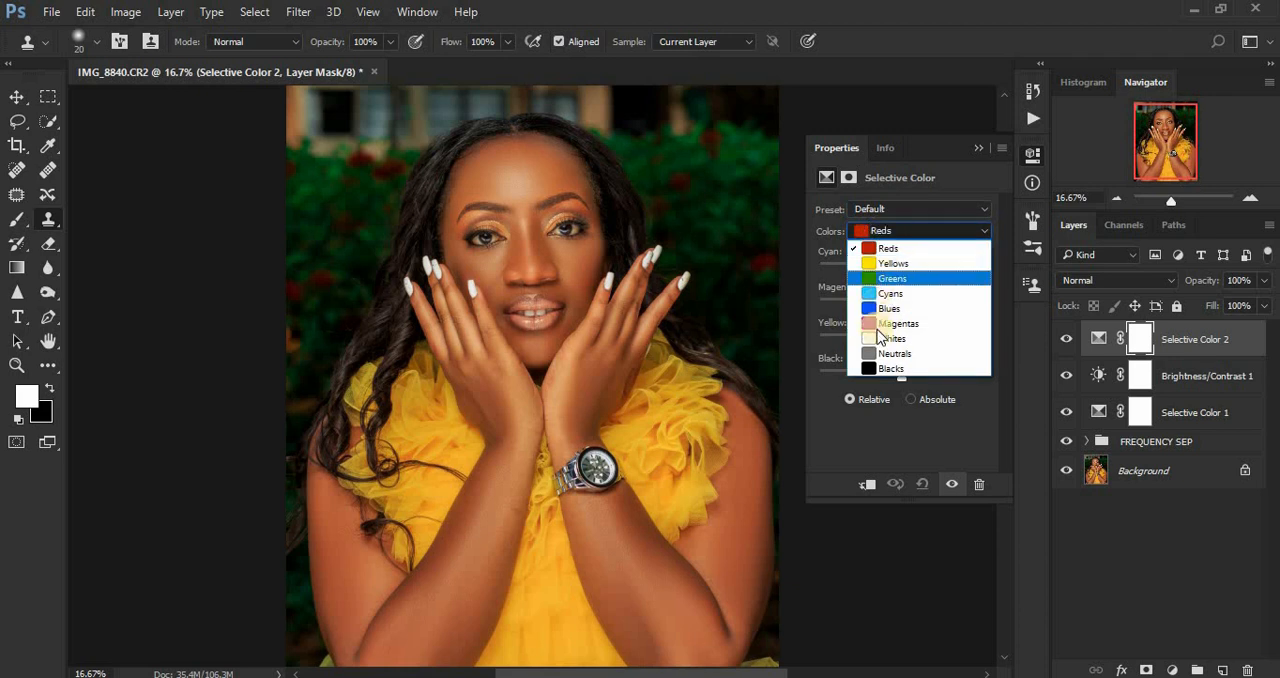
left_click(886, 368)
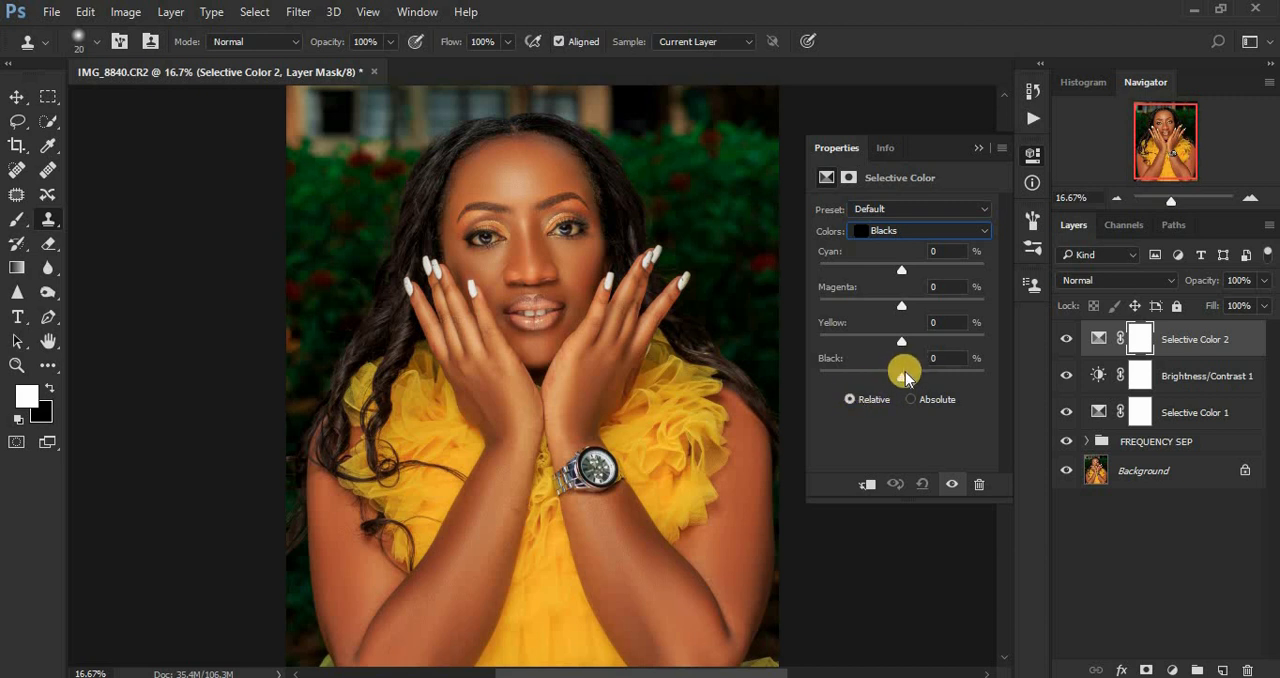
left_click_drag(902, 372, 905, 379)
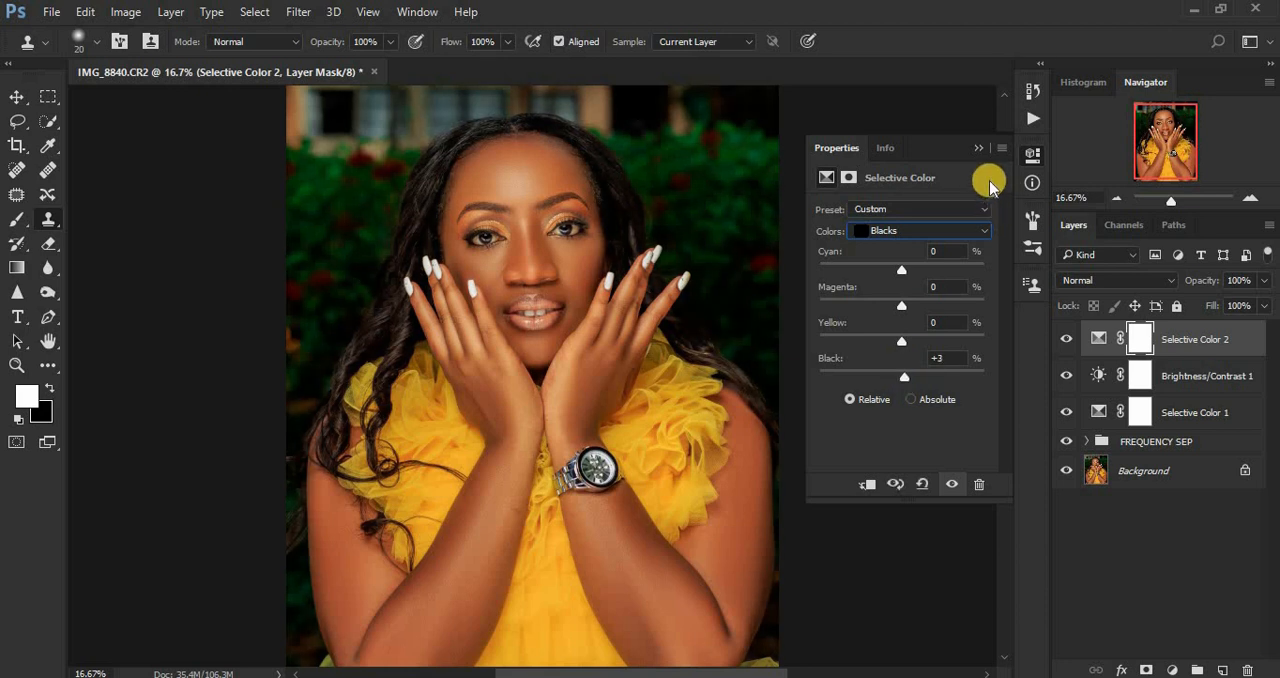
left_click(977, 148)
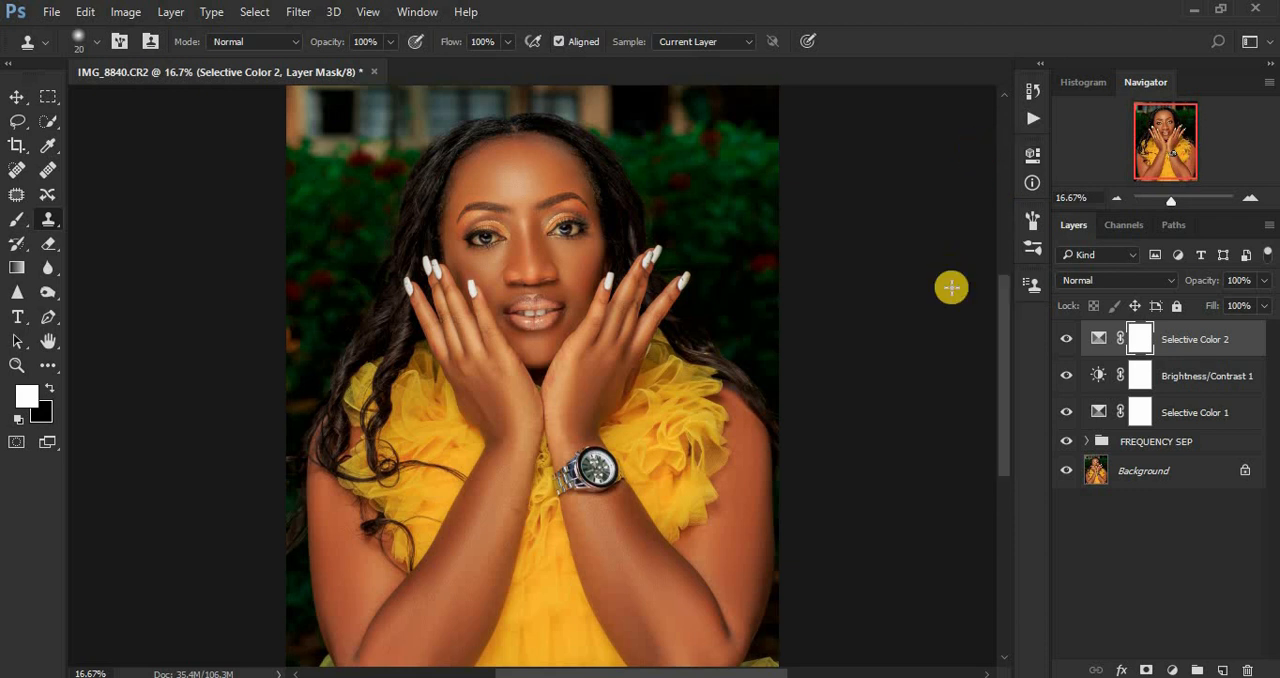
Step: Toggle the Selective Color 2 layer's visibility to compare the portrait with and without the deepened blacks
key("ctrl+minus")
key("ctrl+plus")
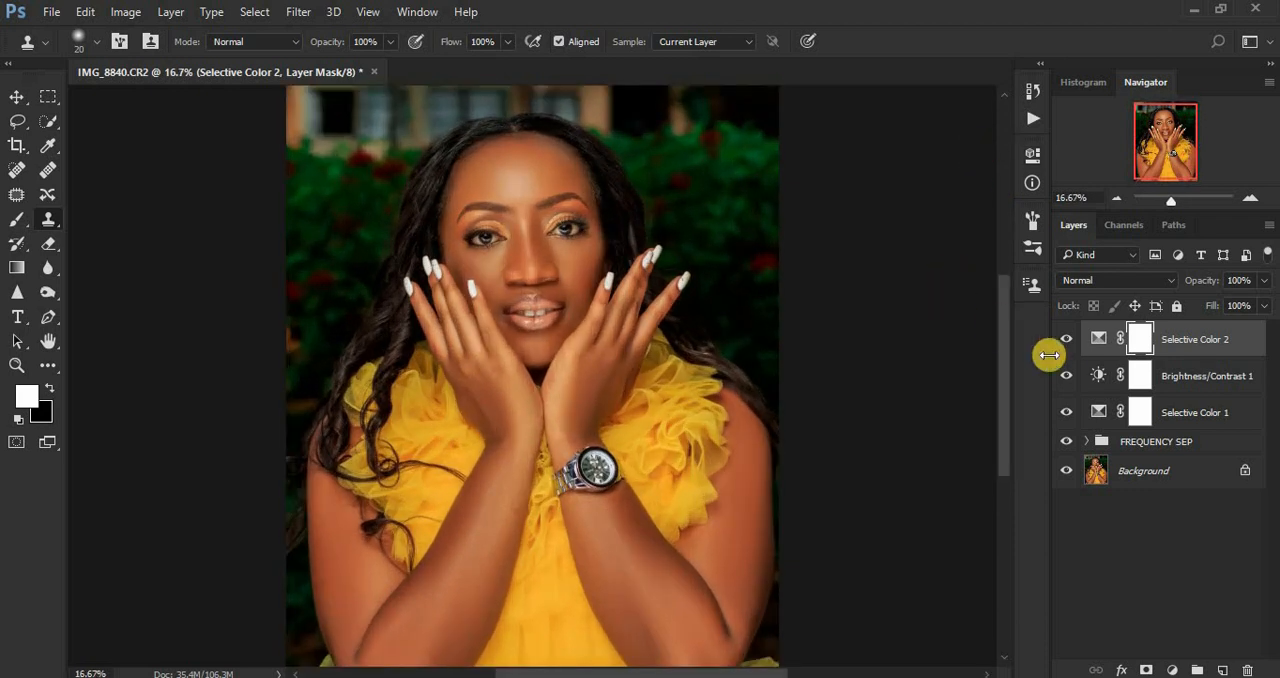
left_click(1064, 346)
left_click(1065, 345)
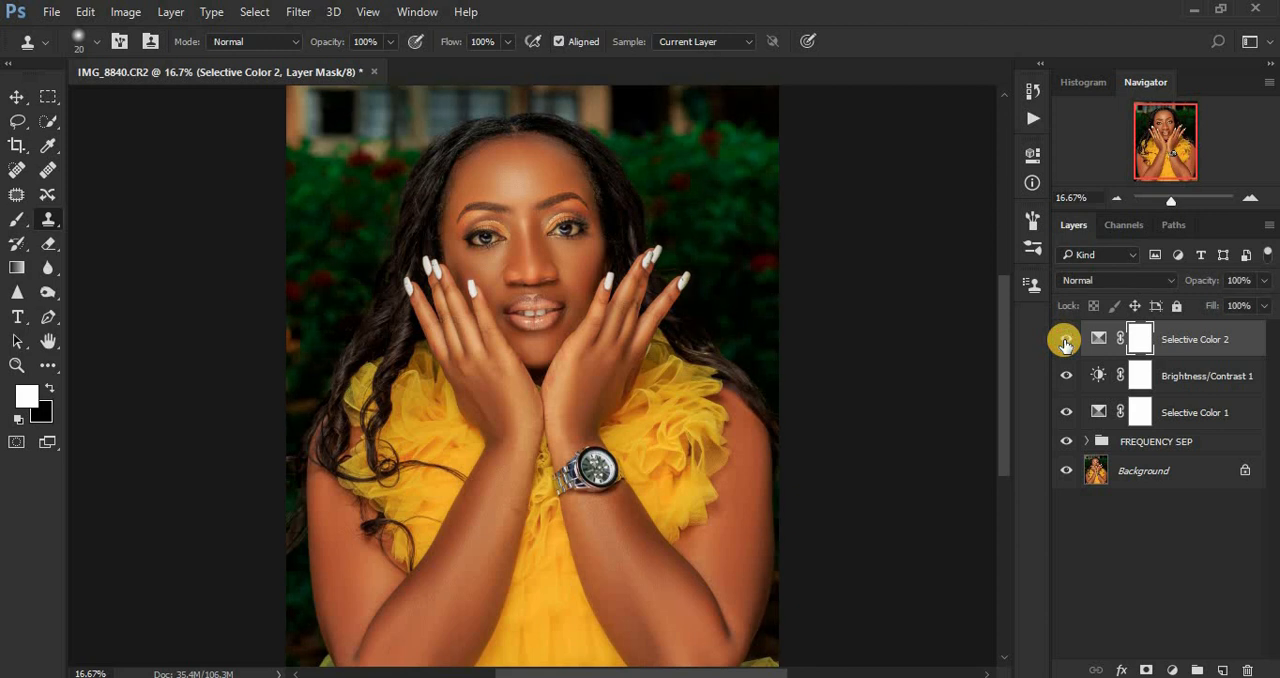
left_click(1066, 344)
left_click(1065, 344)
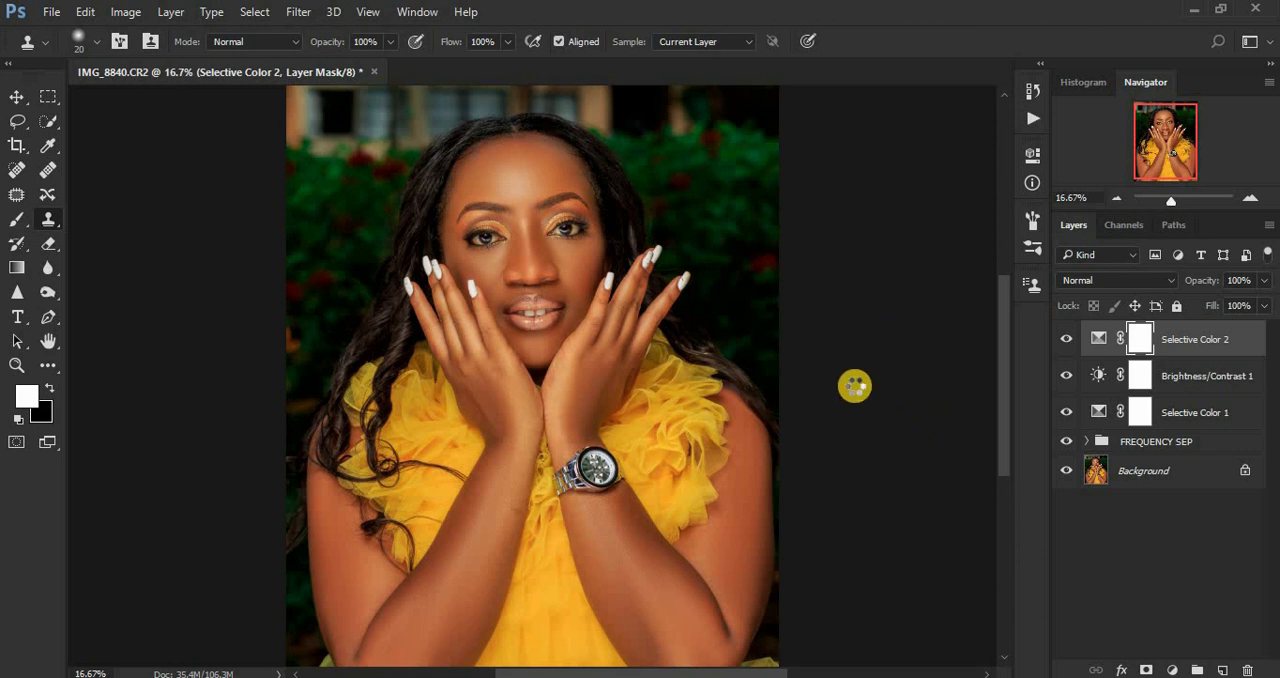
Step: Stamp all visible layers into a new layer, duplicate it and open the copy in the Camera Raw Filter
key("ctrl+shift+alt+e")
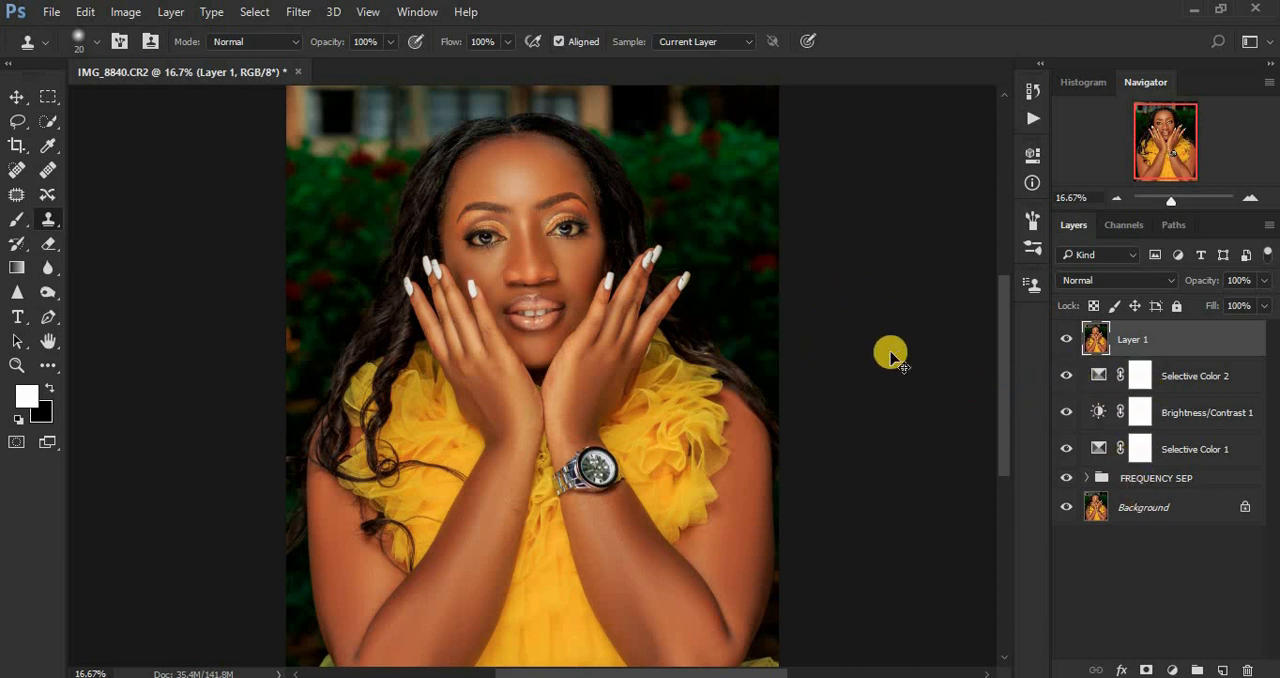
key("ctrl+j")
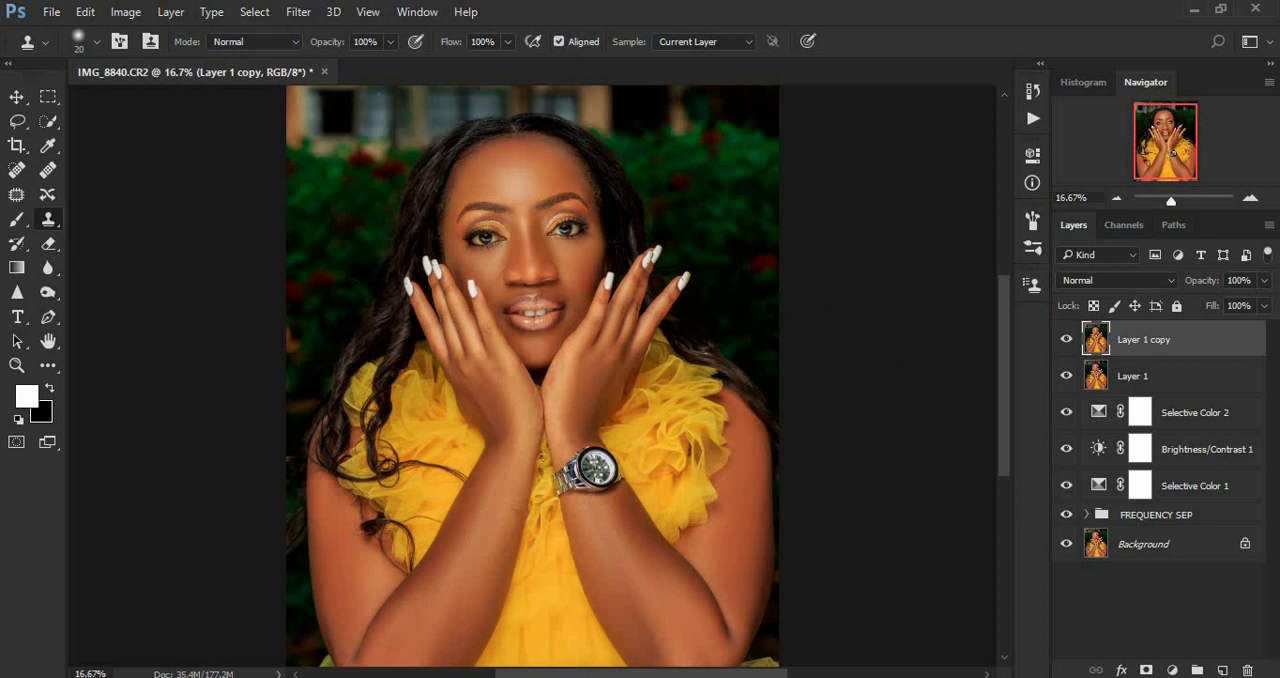
left_click(298, 11)
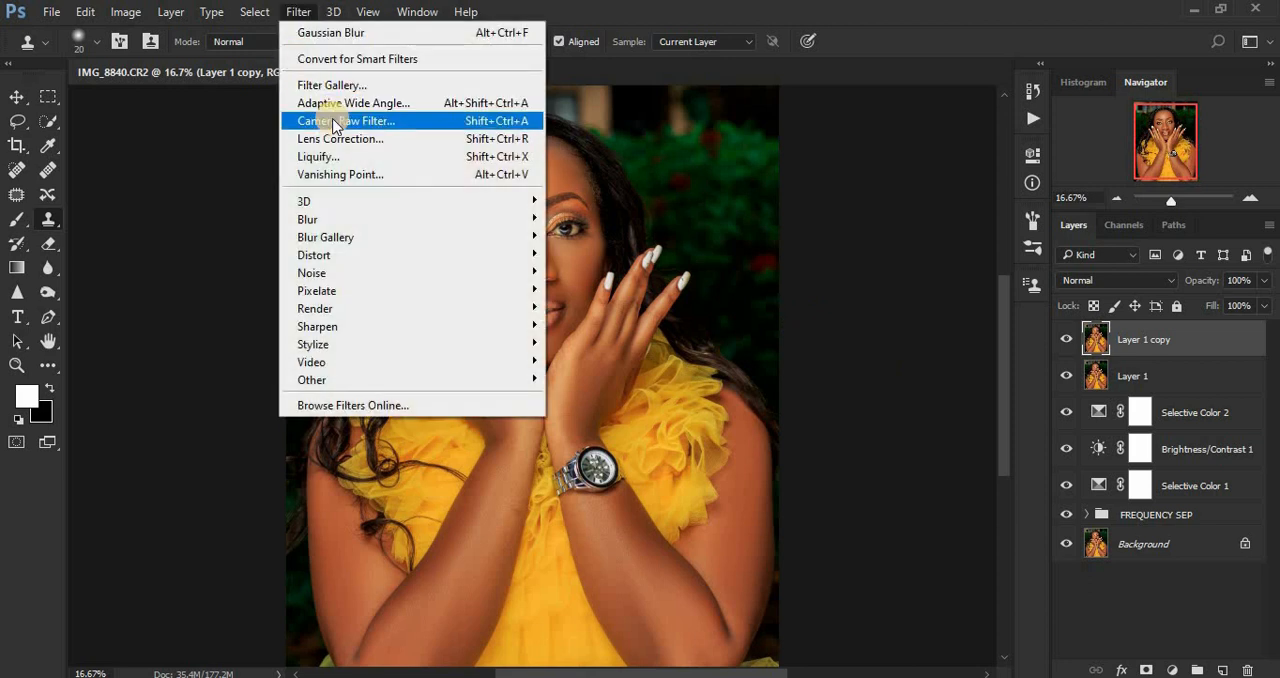
left_click(333, 121)
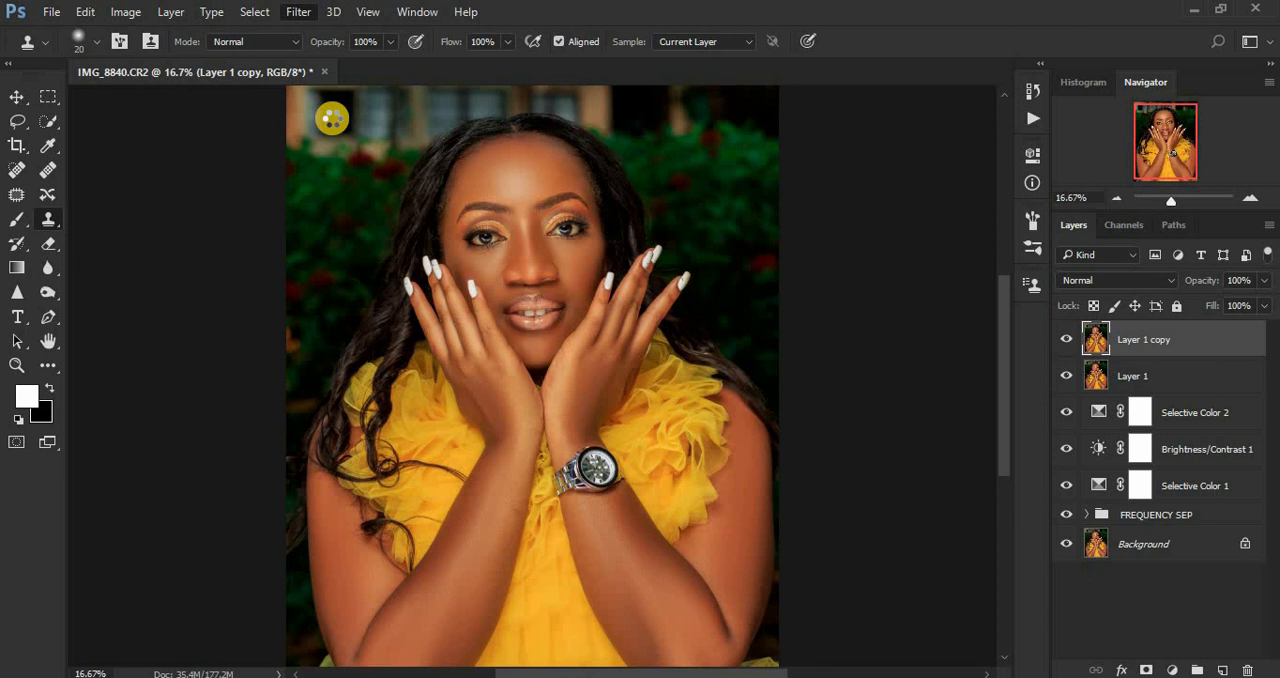
key("ctrl+shift+a")
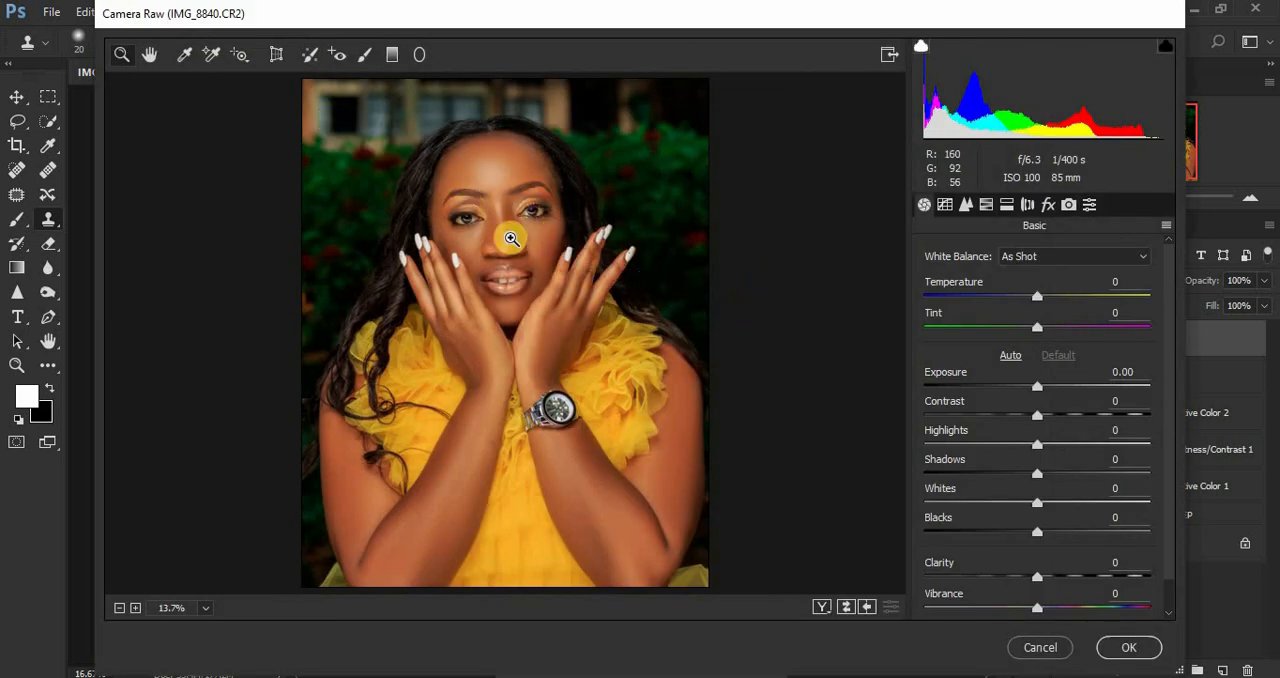
Step: Paint the whites of both eyes with the Adjustment Brush at Temperature -30, Tint +71, Highlights +2, Whites +4 and Saturation -74
left_click_drag(447, 206, 563, 240)
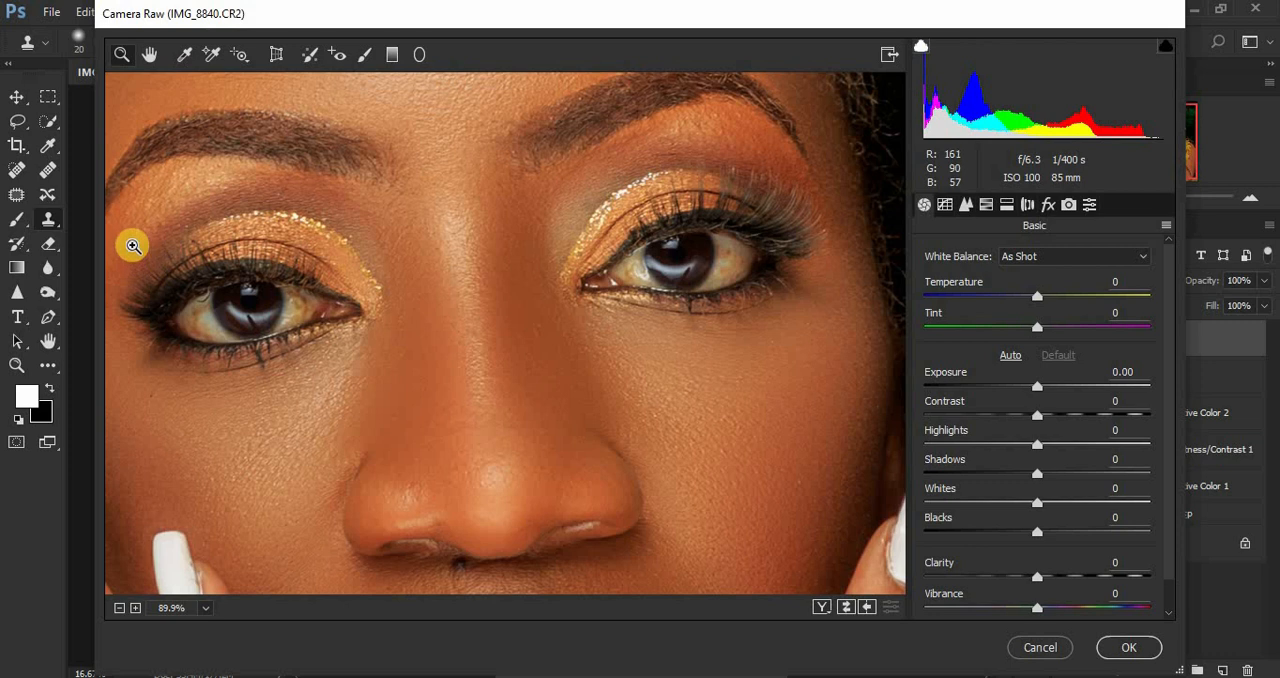
mouse_move(133, 245)
left_mouse_down()
mouse_move(131, 263)
mouse_move(216, 317)
mouse_move(594, 337)
mouse_move(805, 325)
left_mouse_up()
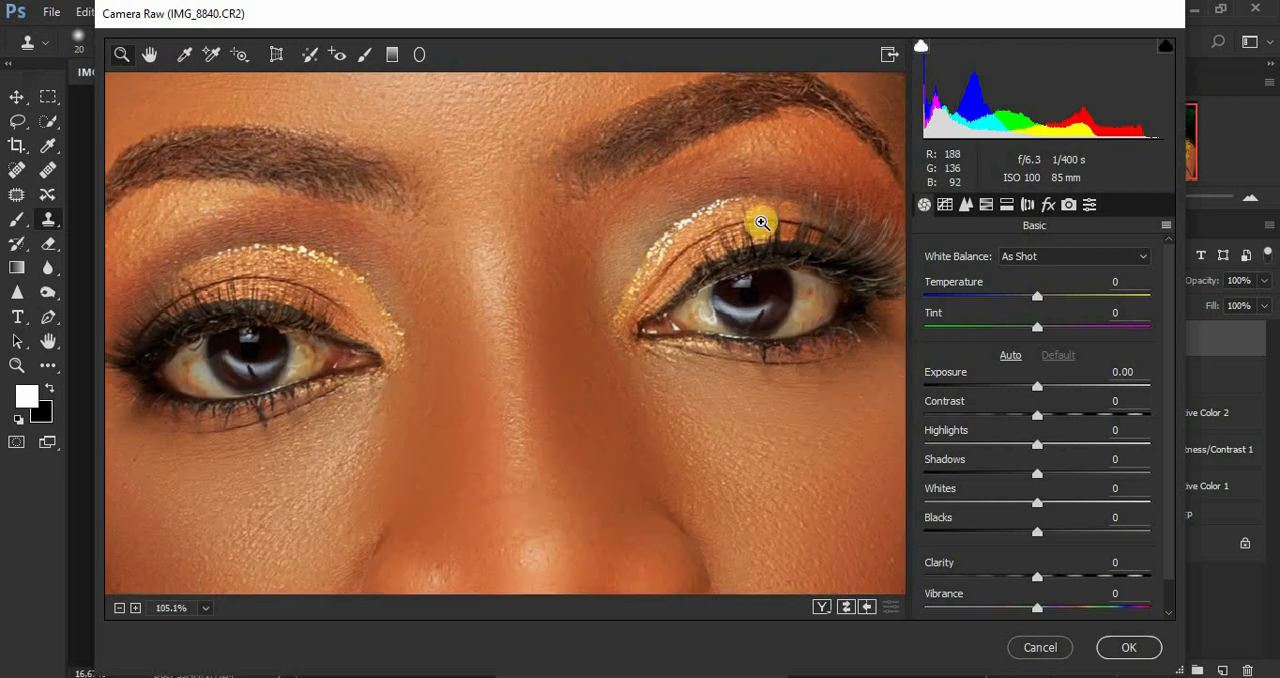
left_click(366, 57)
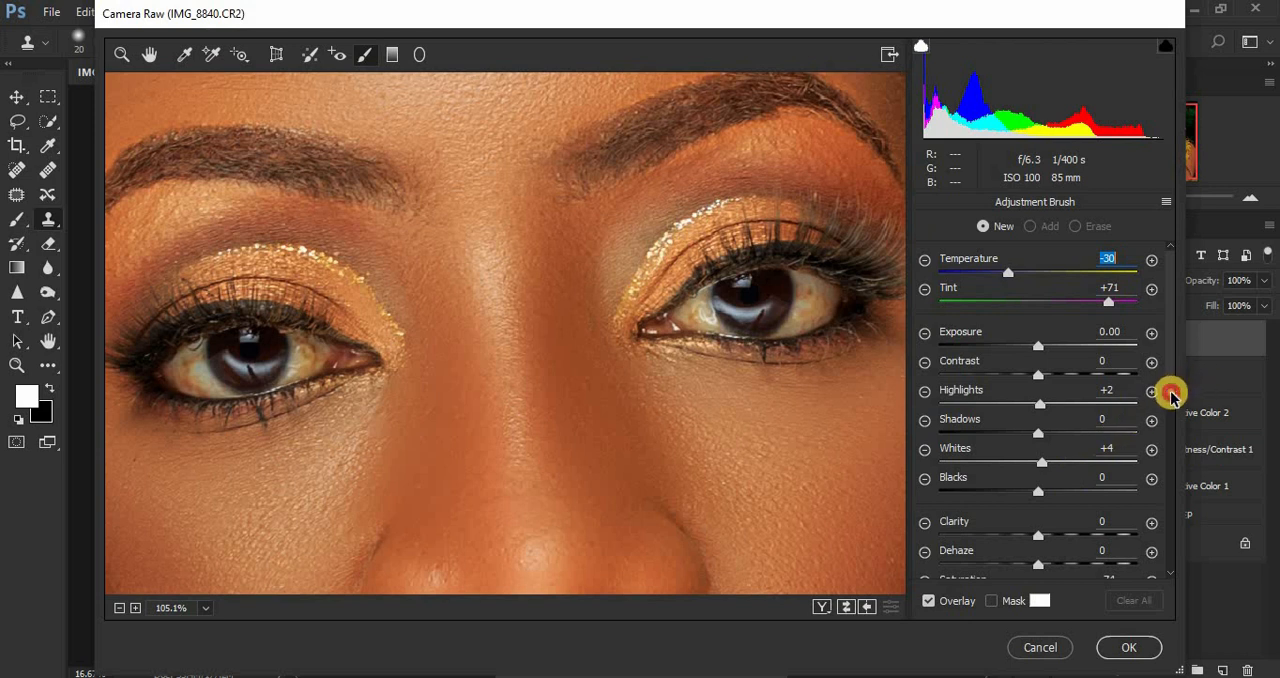
scroll(1168, 405, "down", 3)
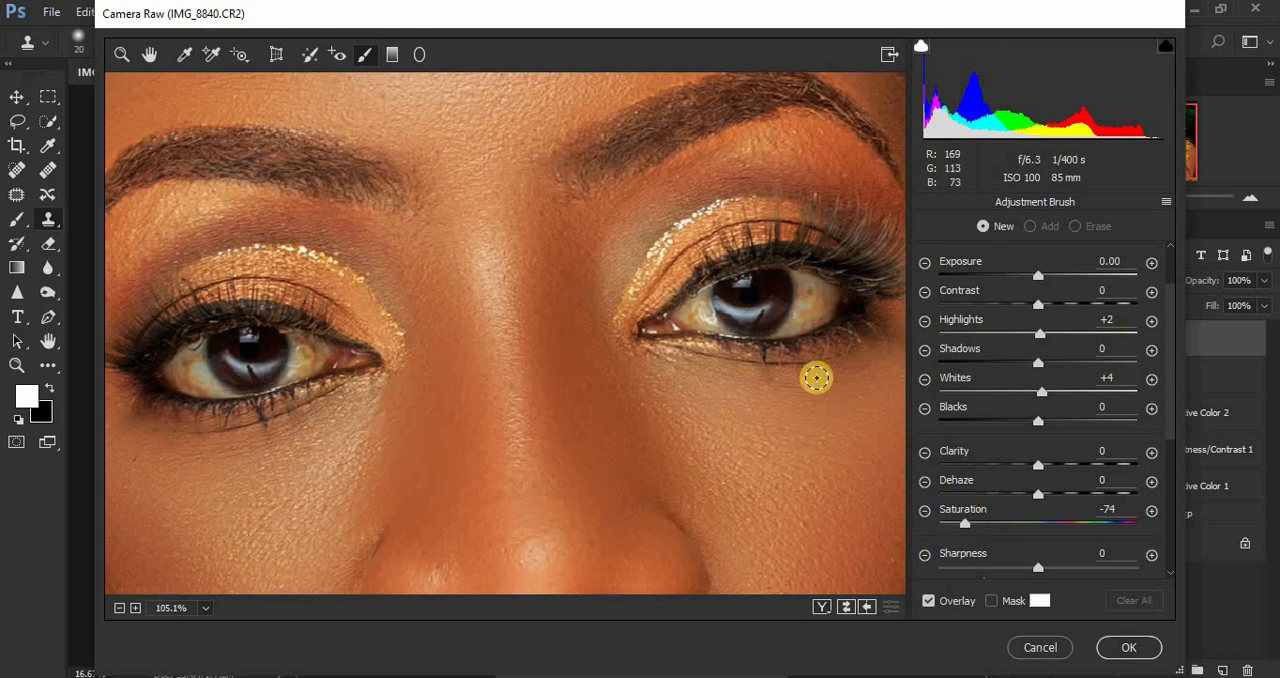
left_click(802, 302)
mouse_move(802, 302)
left_mouse_down()
mouse_move(780, 329)
mouse_move(823, 306)
mouse_move(809, 280)
mouse_move(818, 312)
mouse_move(777, 331)
mouse_move(803, 309)
mouse_move(789, 274)
mouse_move(822, 287)
mouse_move(766, 334)
mouse_move(806, 303)
mouse_move(793, 277)
mouse_move(826, 286)
mouse_move(820, 306)
mouse_move(774, 329)
left_mouse_up()
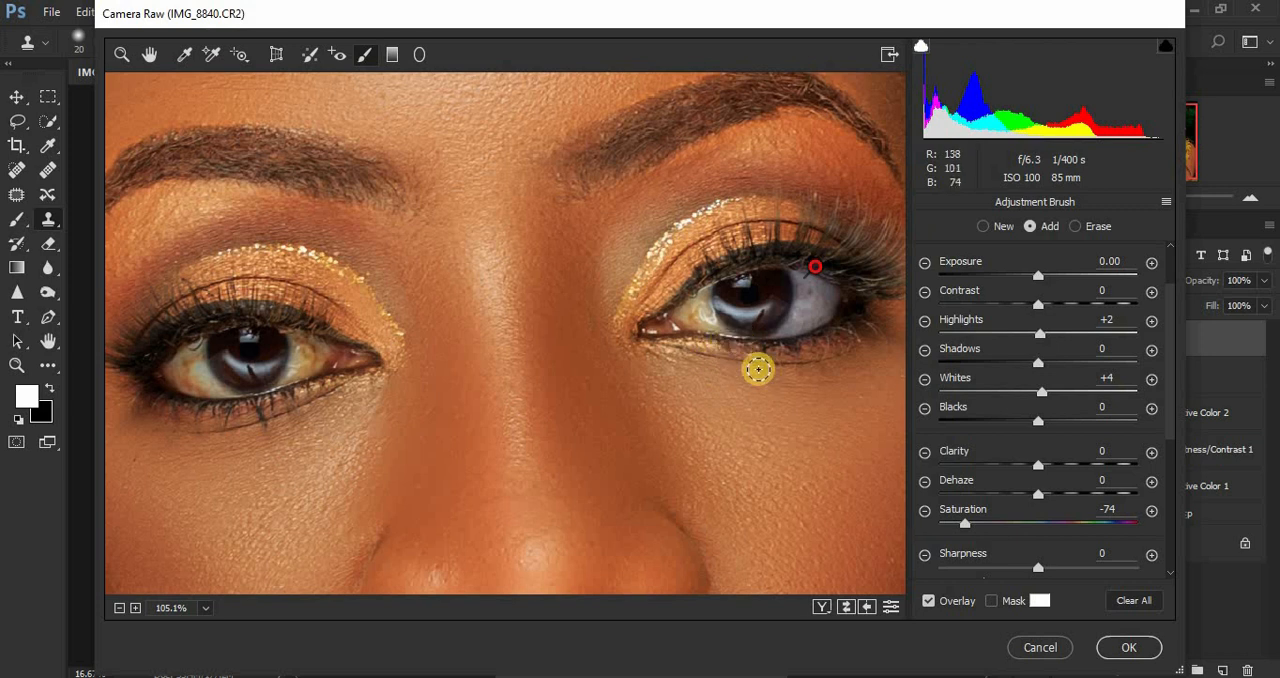
mouse_move(704, 293)
left_mouse_down()
mouse_move(720, 326)
mouse_move(693, 318)
mouse_move(705, 294)
mouse_move(708, 316)
mouse_move(759, 327)
mouse_move(778, 306)
mouse_move(735, 317)
mouse_move(720, 304)
mouse_move(753, 316)
mouse_move(798, 310)
left_mouse_up()
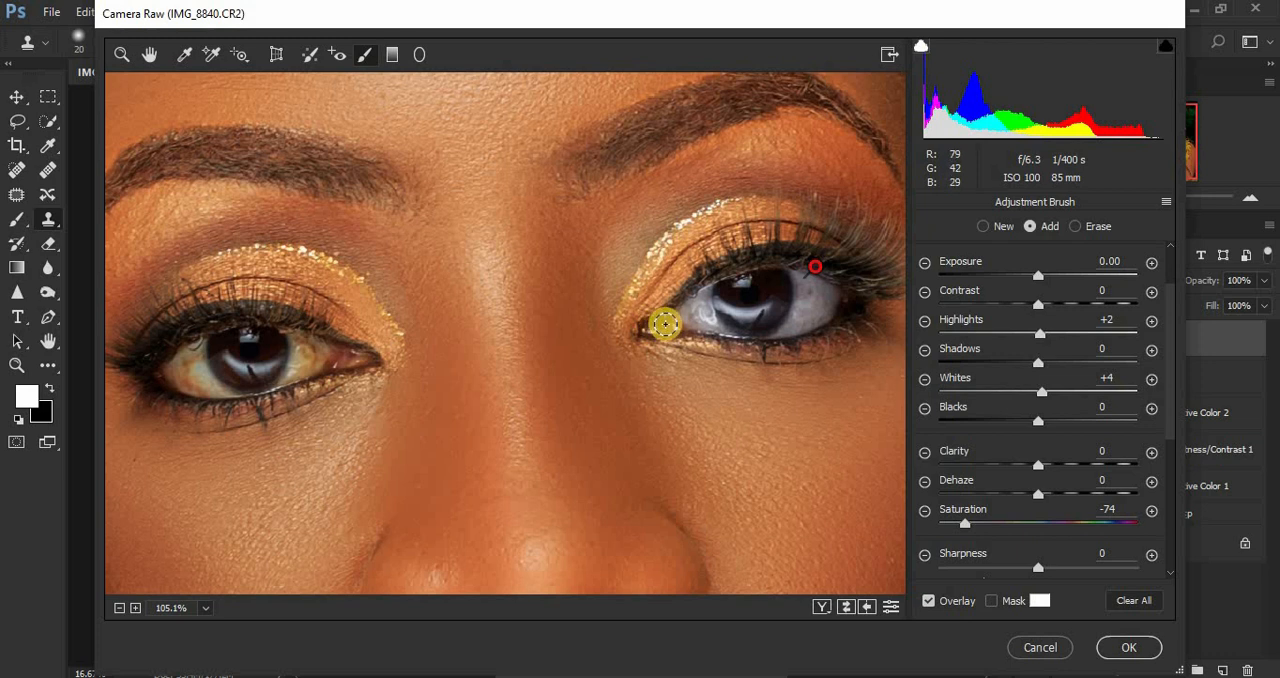
mouse_move(702, 305)
left_mouse_down()
mouse_move(703, 319)
mouse_move(739, 331)
mouse_move(815, 285)
mouse_move(824, 295)
left_mouse_up()
mouse_move(194, 350)
left_mouse_down()
mouse_move(221, 386)
mouse_move(194, 381)
mouse_move(179, 356)
mouse_move(197, 351)
mouse_move(172, 363)
mouse_move(226, 391)
mouse_move(193, 376)
mouse_move(201, 352)
mouse_move(186, 353)
mouse_move(197, 385)
mouse_move(245, 391)
mouse_move(282, 380)
mouse_move(297, 341)
mouse_move(309, 347)
mouse_move(293, 374)
mouse_move(304, 354)
mouse_move(287, 330)
mouse_move(296, 360)
mouse_move(272, 379)
mouse_move(296, 357)
mouse_move(290, 337)
mouse_move(286, 374)
mouse_move(222, 355)
mouse_move(293, 369)
mouse_move(286, 333)
mouse_move(304, 342)
mouse_move(273, 379)
mouse_move(196, 383)
mouse_move(171, 343)
left_mouse_up()
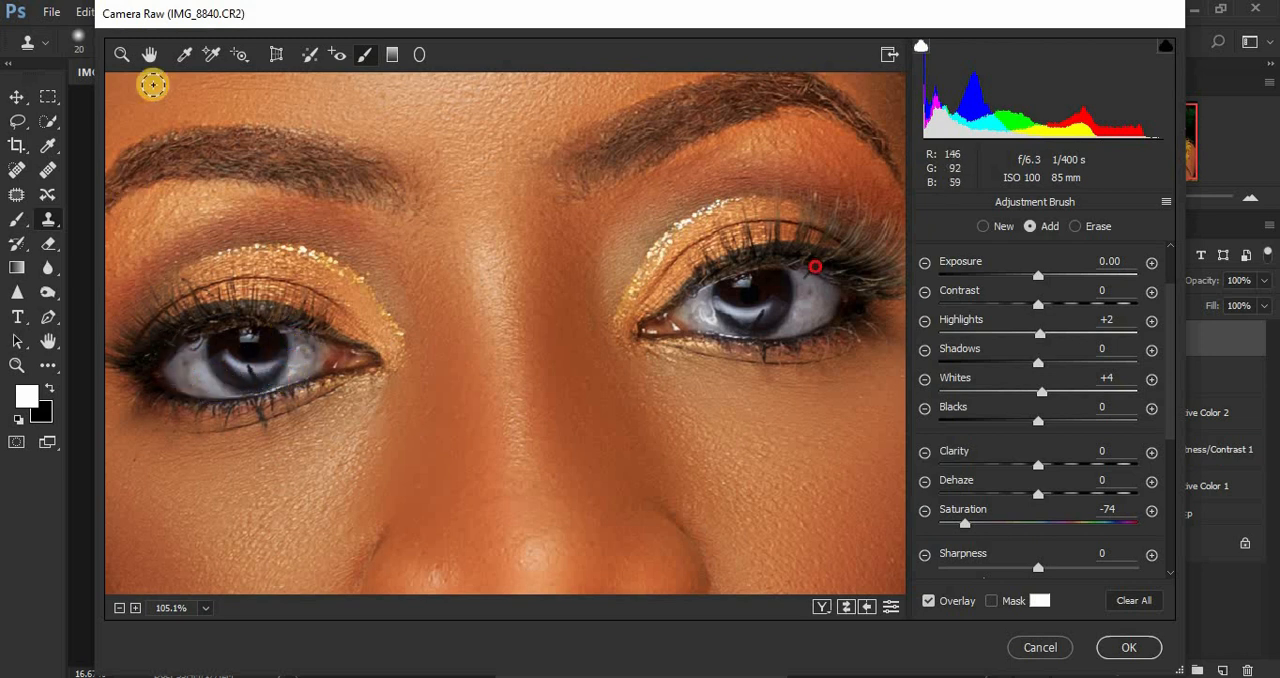
Step: Whiten all visible teeth with a new Adjustment Brush correction at Temperature -30, Tint +71, Highlights +2, Whites +4 and Saturation -74
left_click(149, 54)
left_click_drag(494, 371, 517, 240)
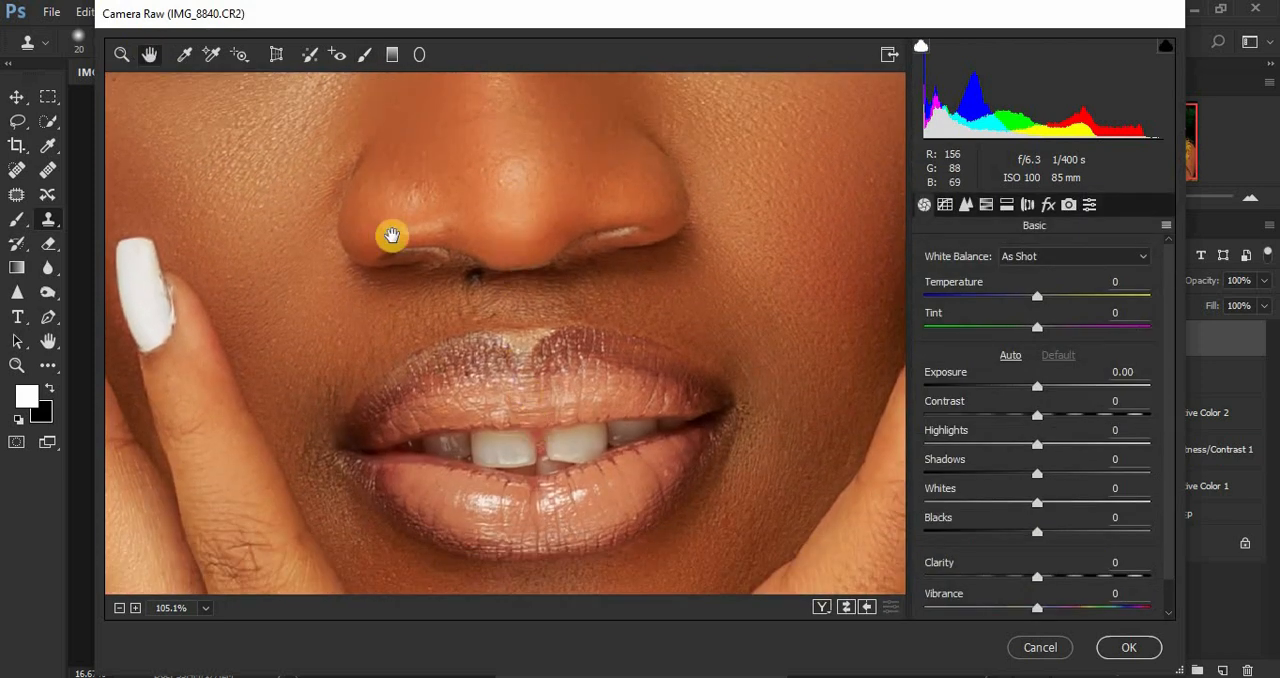
left_click(363, 57)
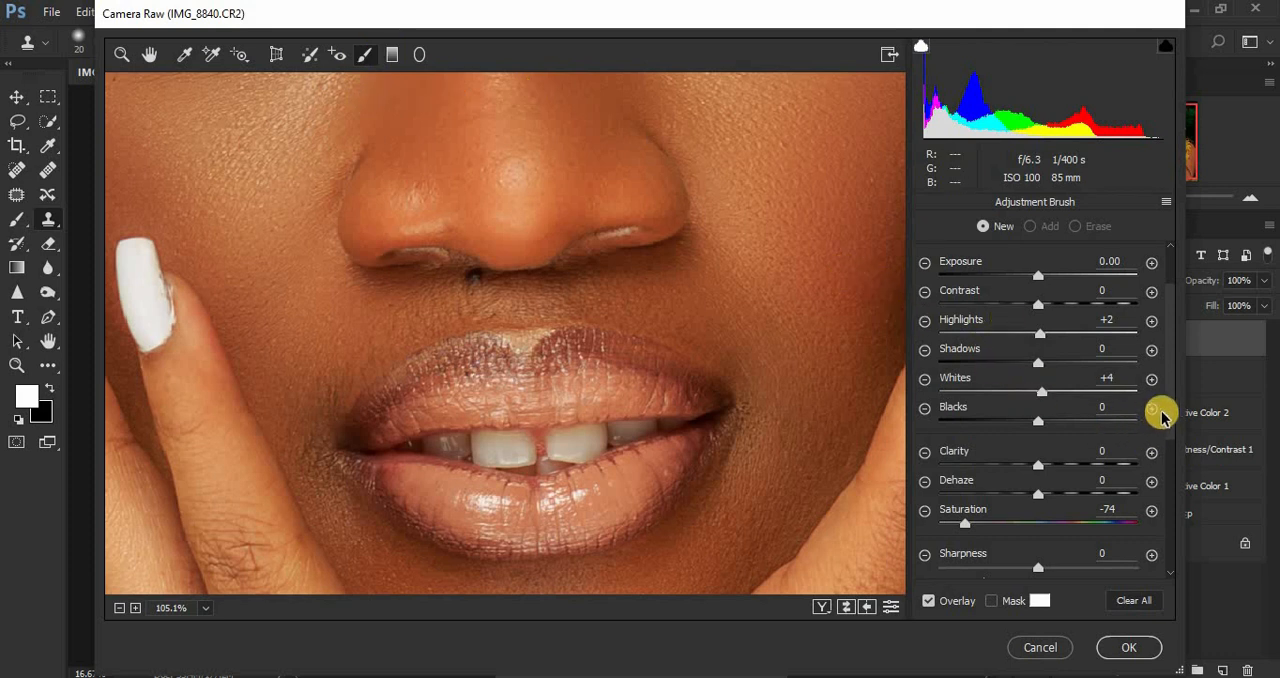
scroll(1165, 390, "up", 2)
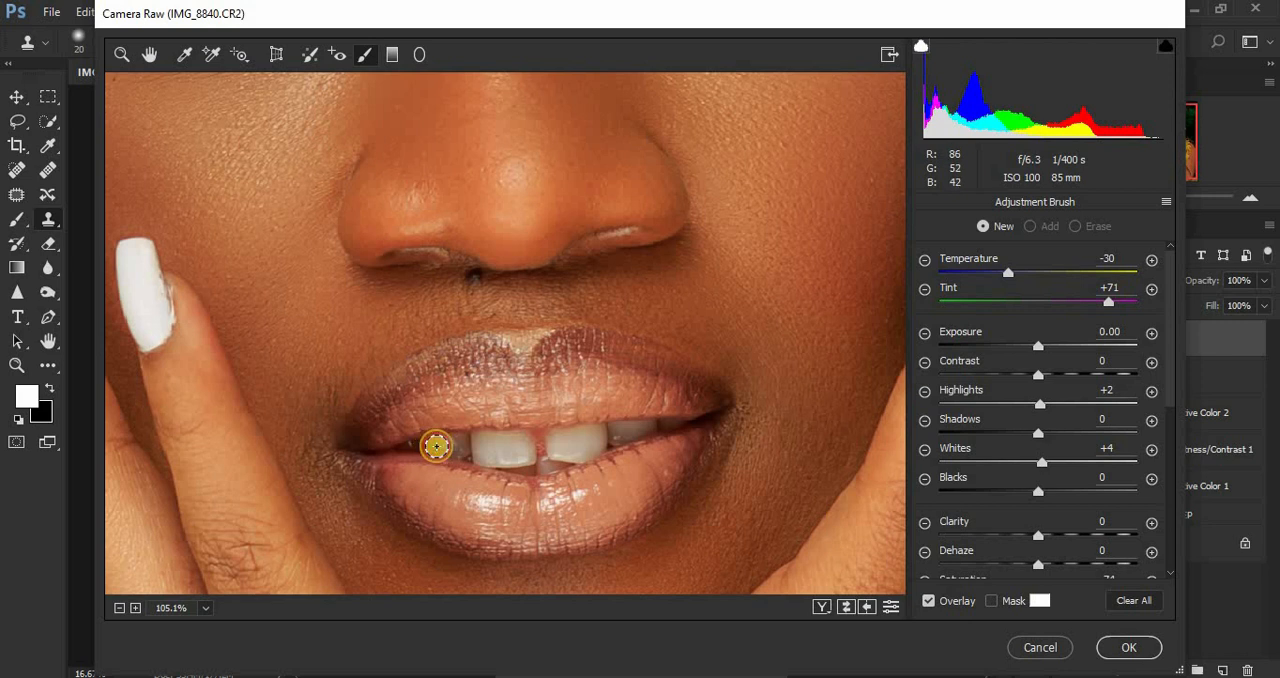
mouse_move(436, 446)
left_mouse_down()
mouse_move(499, 438)
mouse_move(484, 441)
mouse_move(523, 448)
mouse_move(482, 452)
mouse_move(512, 442)
mouse_move(526, 447)
mouse_move(518, 458)
mouse_move(481, 442)
mouse_move(513, 455)
mouse_move(526, 450)
mouse_move(514, 440)
mouse_move(596, 435)
mouse_move(561, 442)
mouse_move(573, 452)
mouse_move(592, 440)
mouse_move(562, 436)
mouse_move(624, 434)
left_mouse_up()
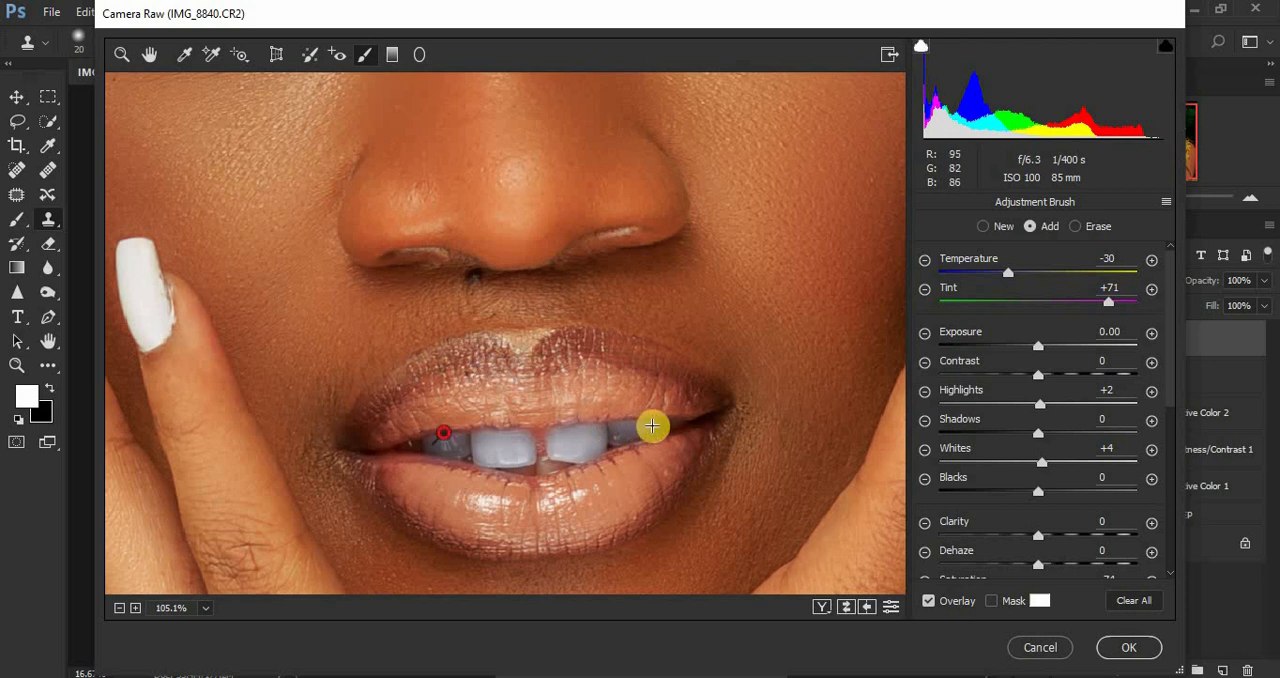
left_click_drag(673, 422, 621, 431)
mouse_move(557, 466)
left_mouse_down()
mouse_move(506, 468)
mouse_move(519, 466)
mouse_move(493, 446)
mouse_move(417, 446)
left_mouse_up()
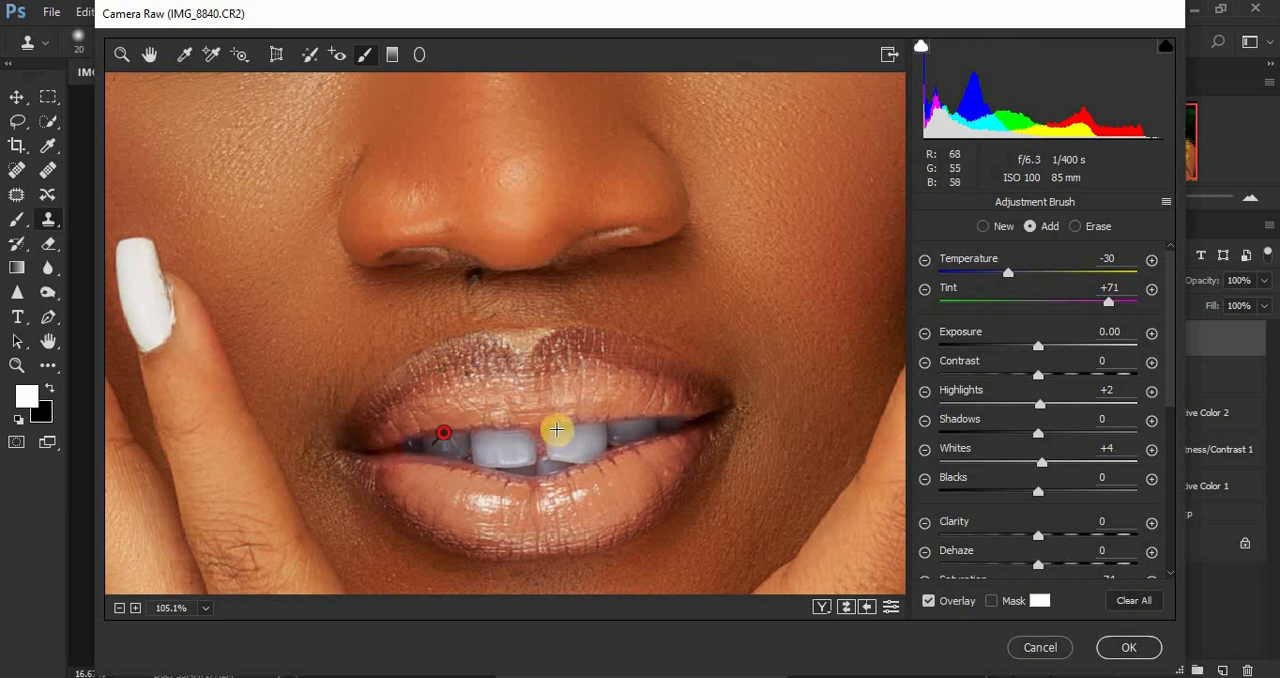
left_click_drag(548, 429, 568, 429)
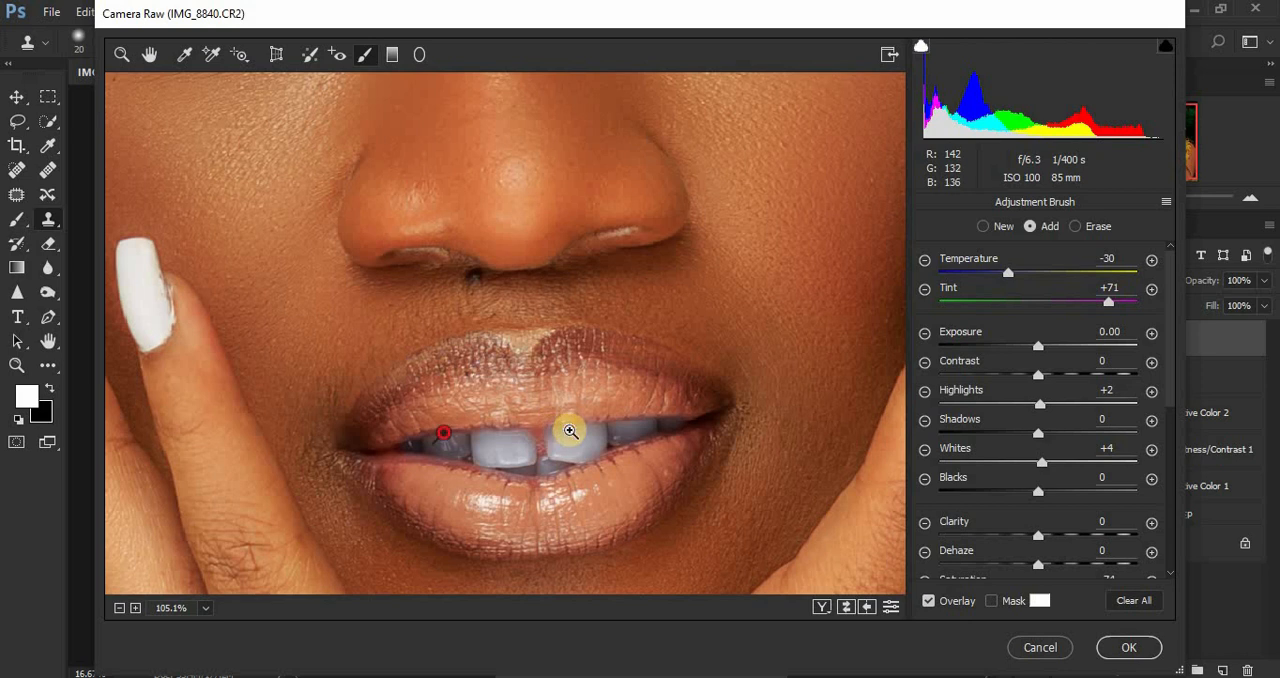
Step: Set the whole portrait's Vibrance to +20 and Saturation to -3 in the Basic adjustments
key("ctrl+minus")
key("ctrl+minus")
key("ctrl+minus")
key("ctrl+minus")
key("ctrl+minus")
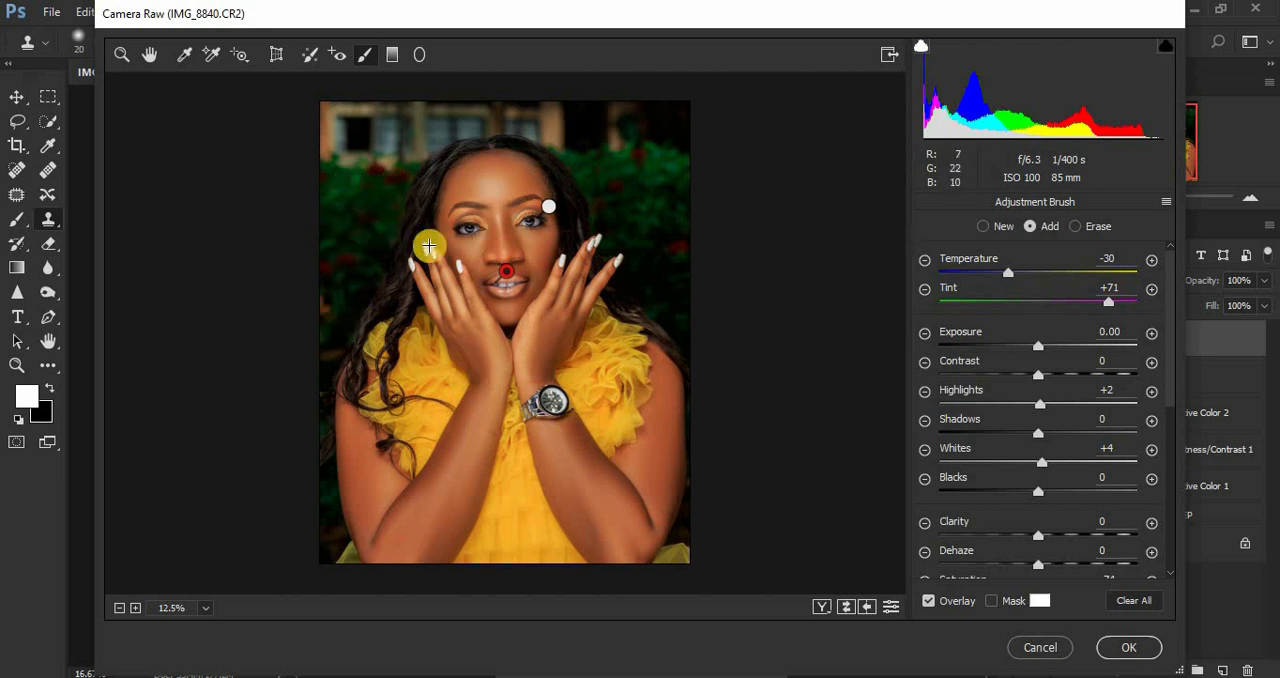
left_click(122, 57)
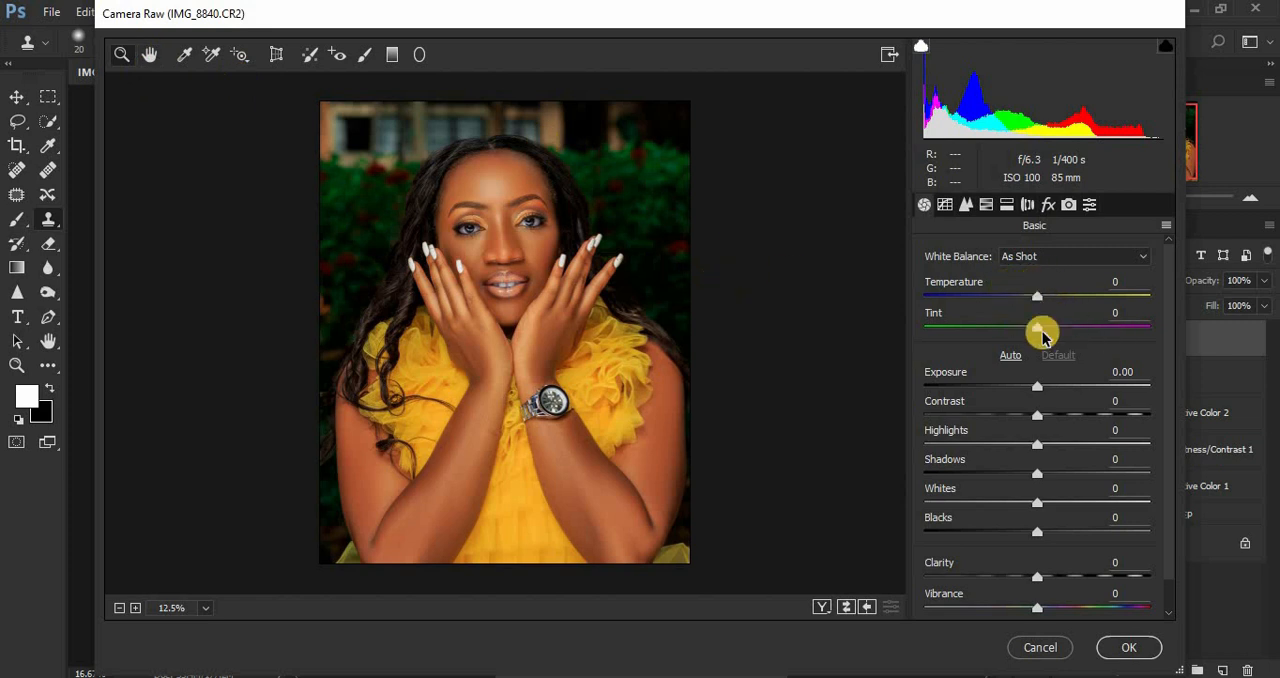
left_click_drag(1170, 347, 1167, 397)
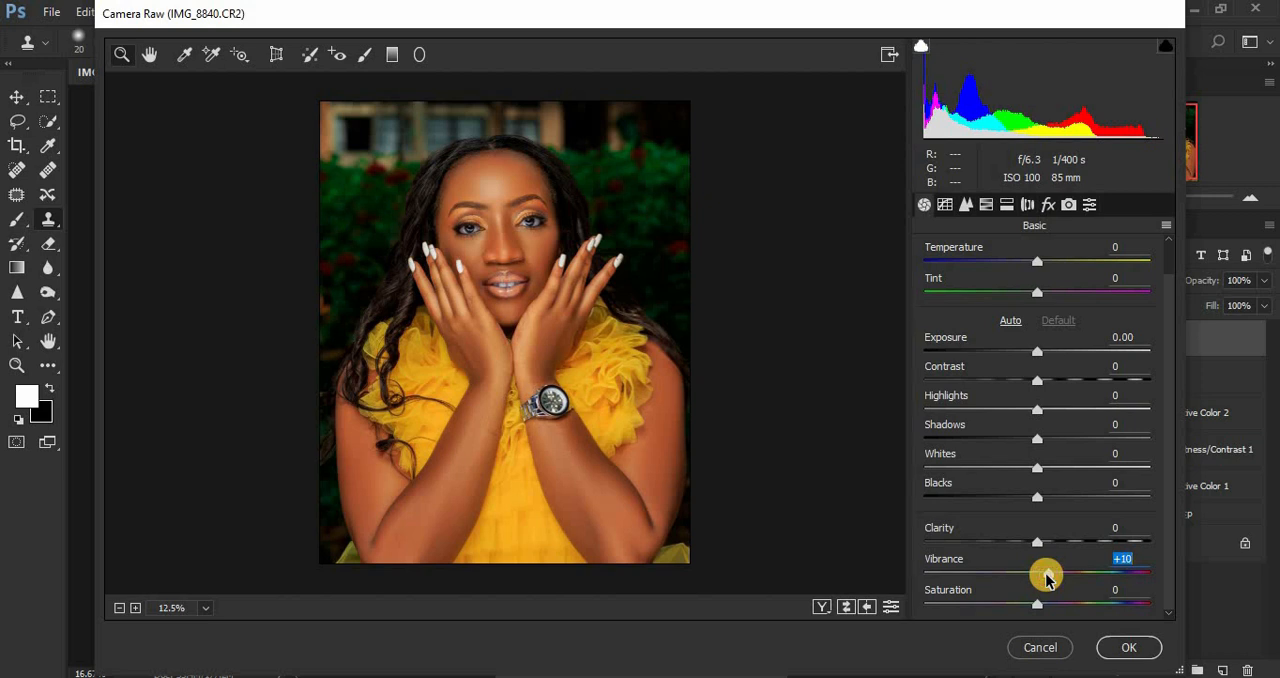
left_click_drag(1037, 608, 1034, 610)
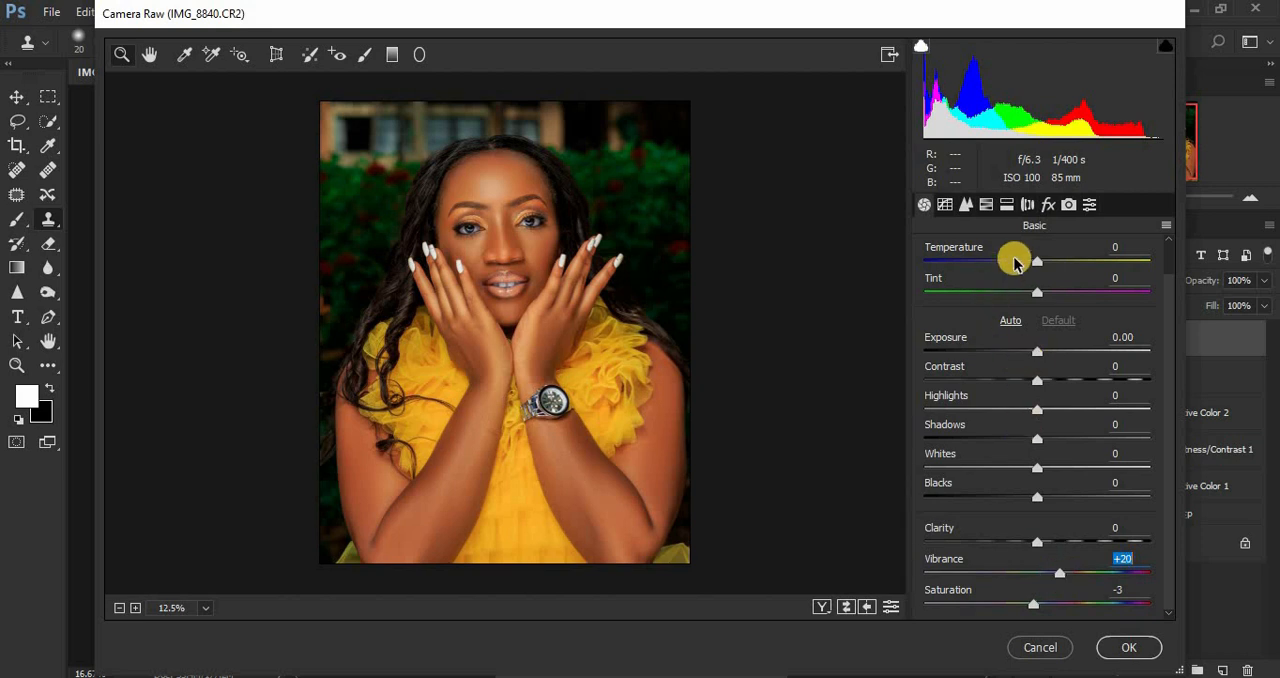
Step: Shift the Greens hue to +100 in the HSL adjustments and return to the Basic adjustments
left_click(987, 205)
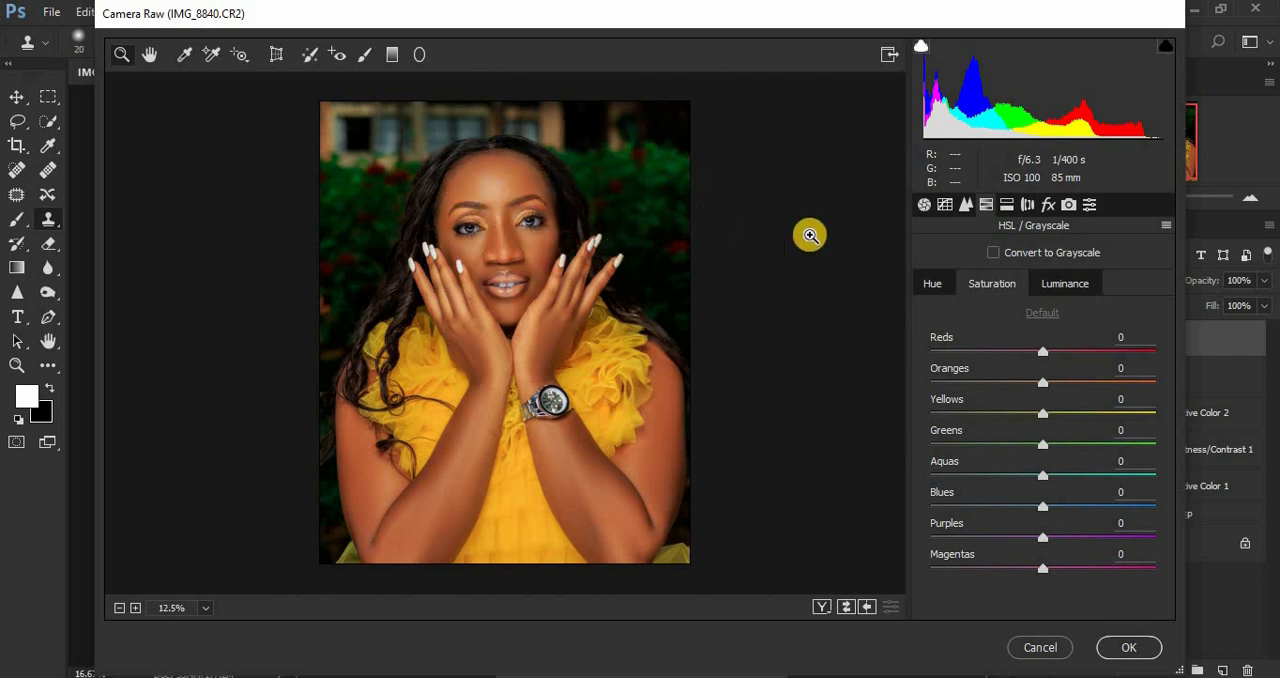
left_click(934, 288)
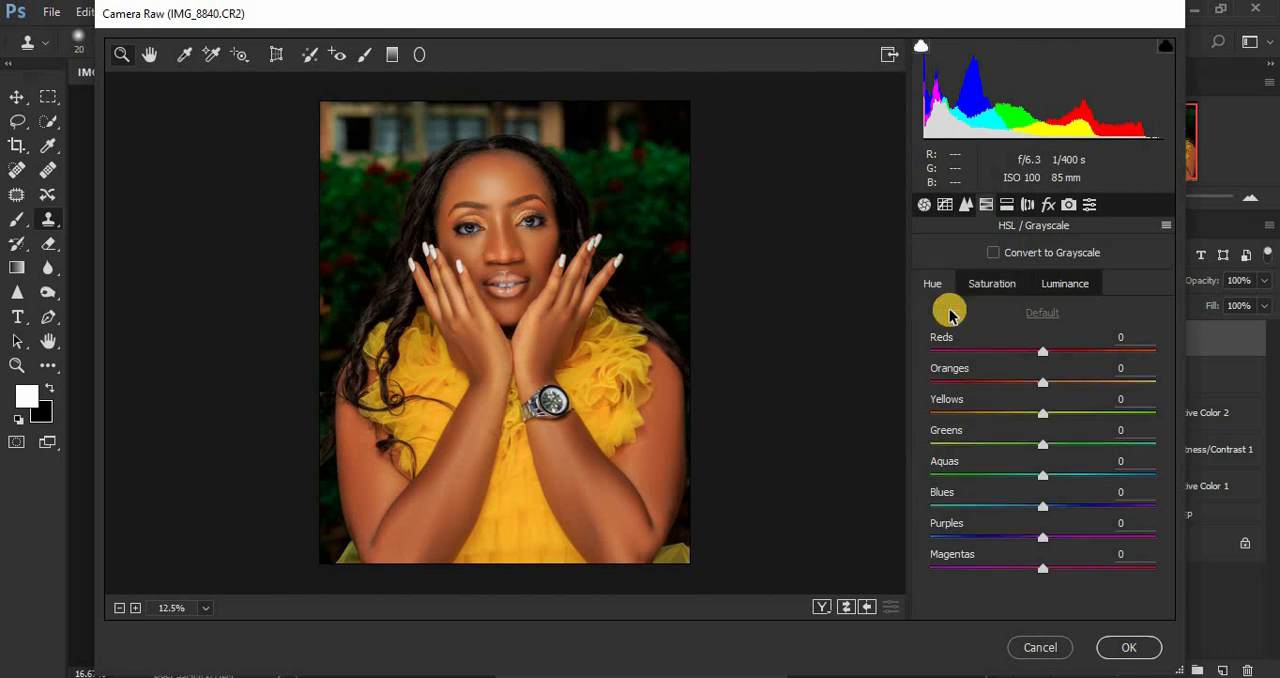
left_click_drag(1046, 449, 1246, 450)
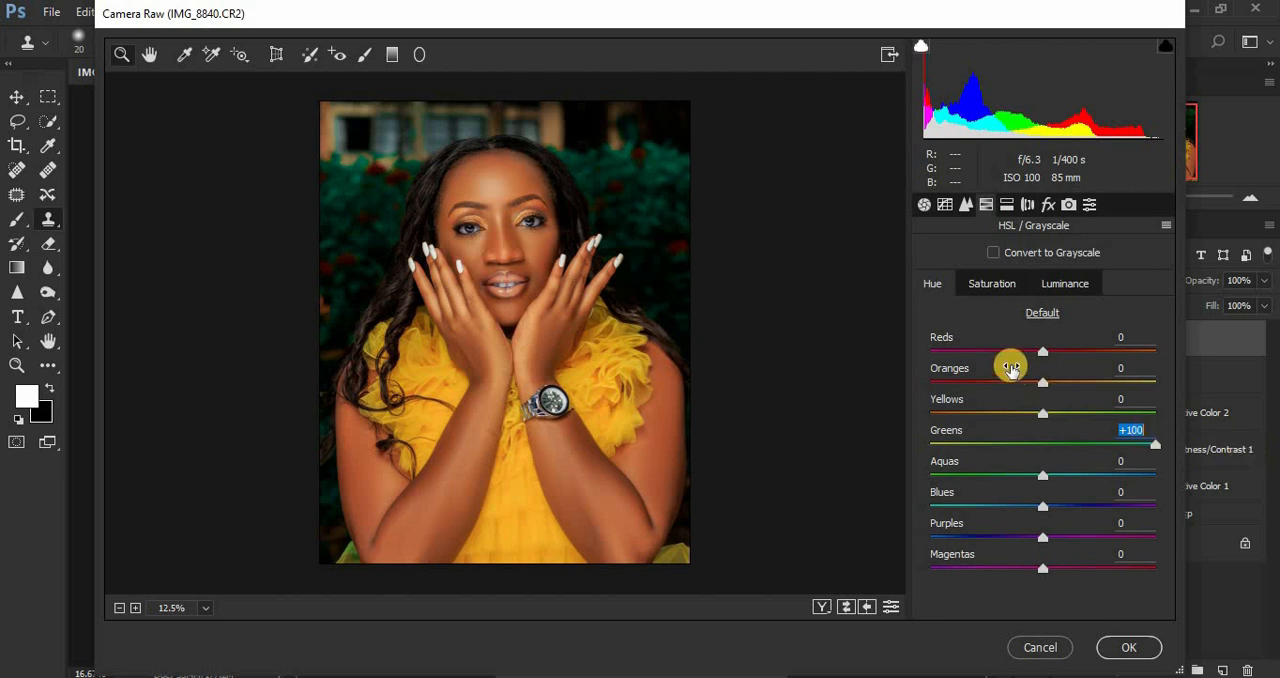
left_click(924, 206)
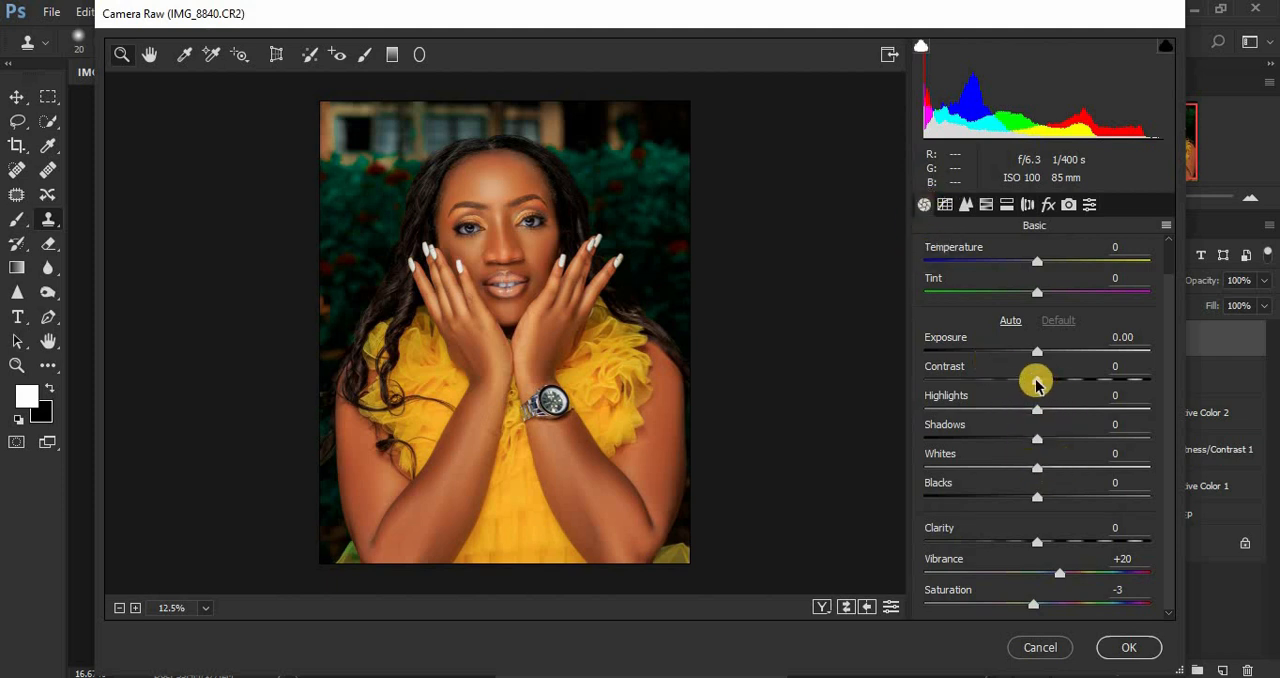
Step: Set Contrast to +3, Shadows to +3 and Exposure to +0.10 in the Basic adjustments and apply the Camera Raw filter
left_click_drag(1041, 387, 1041, 385)
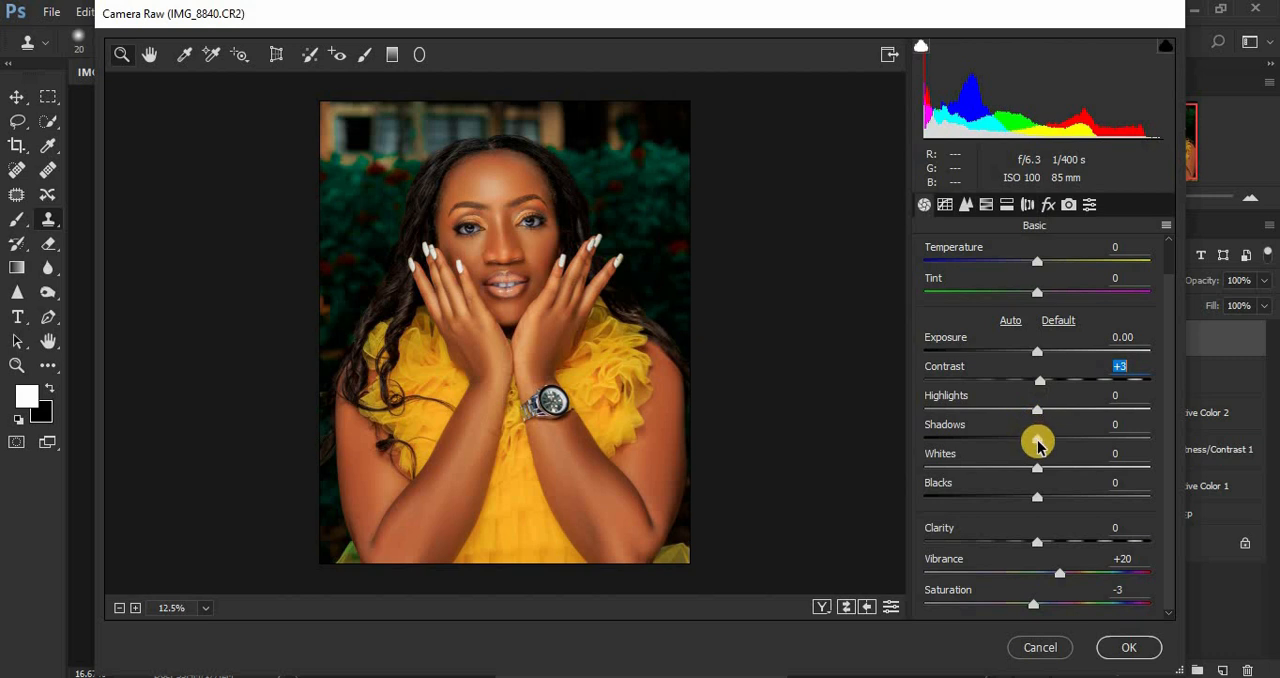
left_click_drag(1037, 438, 1041, 443)
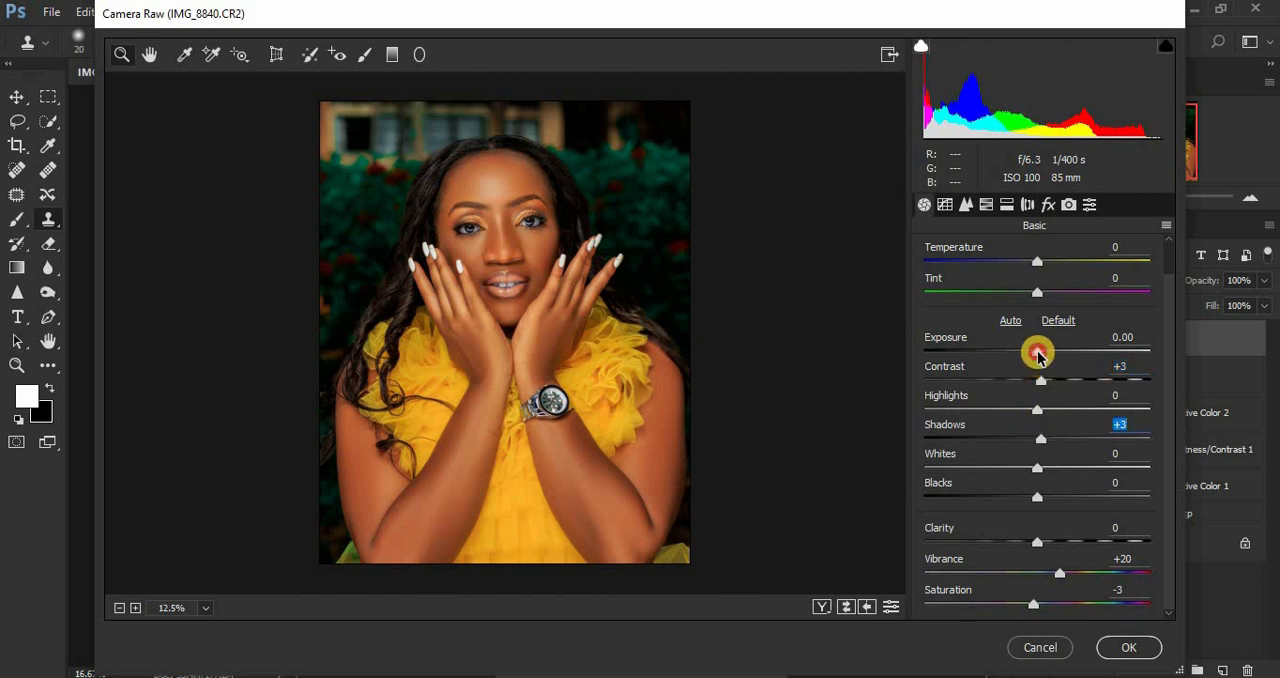
left_click_drag(1038, 356, 1039, 353)
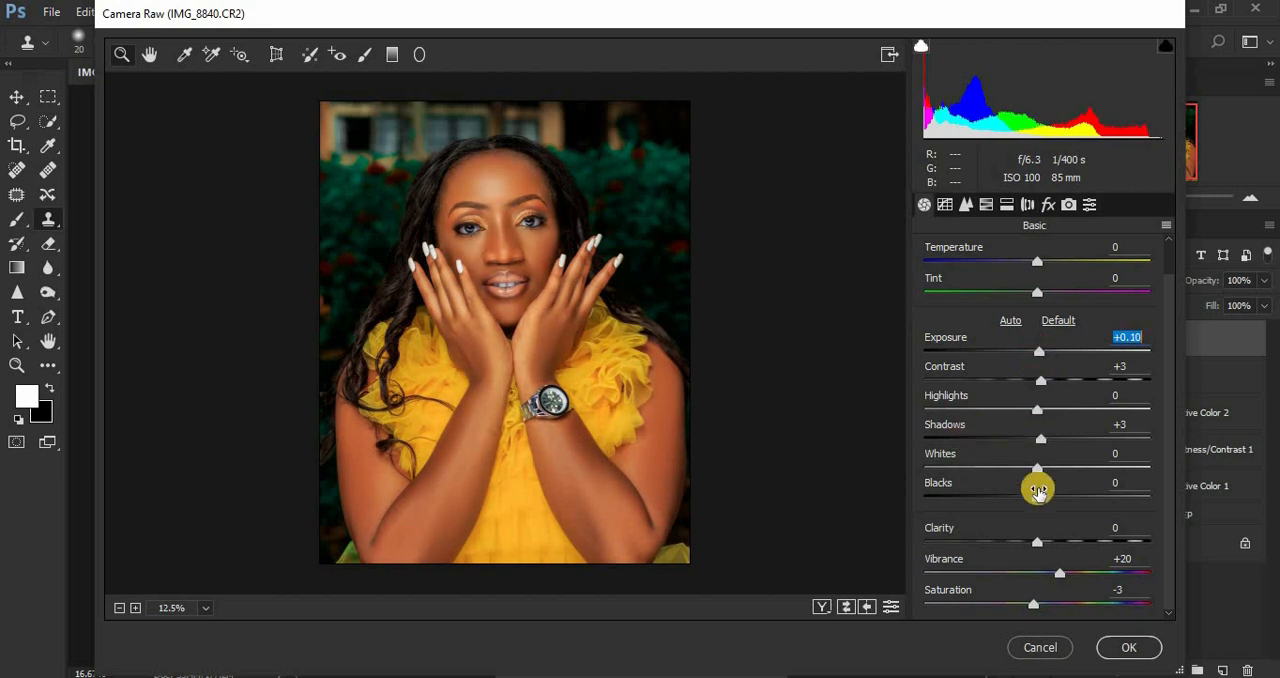
left_click(1120, 648)
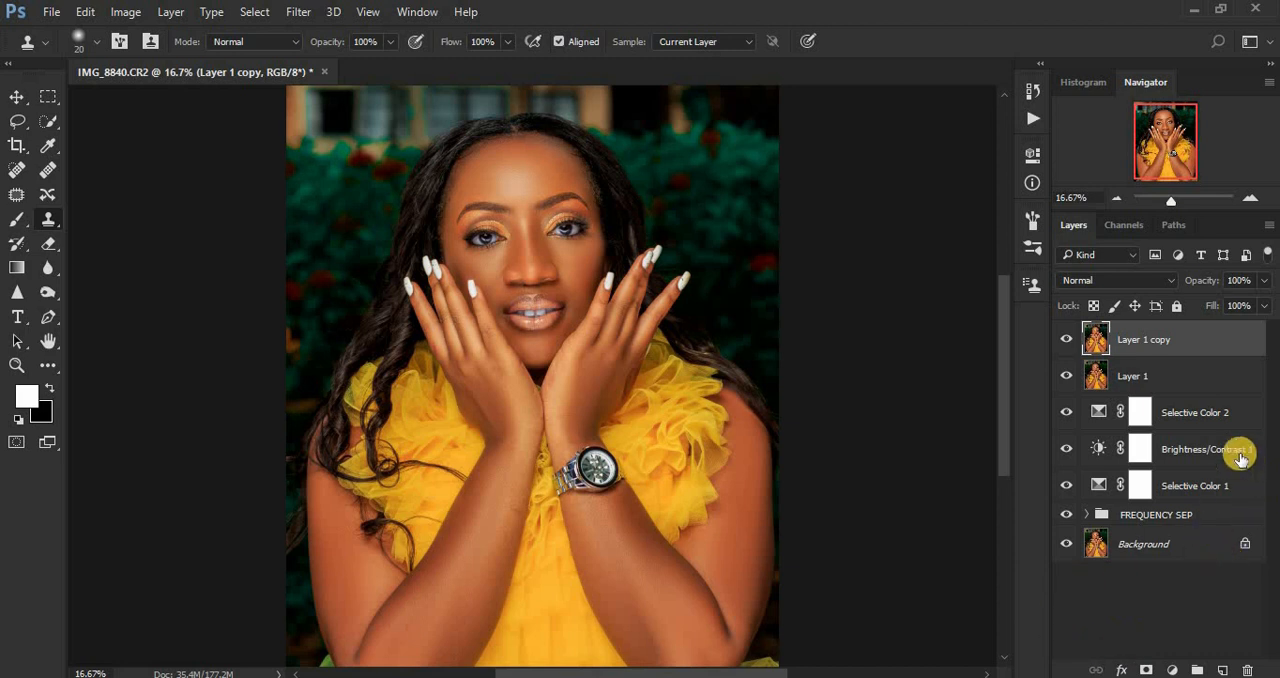
Step: Group all layers from Layer 1 copy down to Selective Color 1 and name the group "color grading"
left_click(1196, 484, "shift")
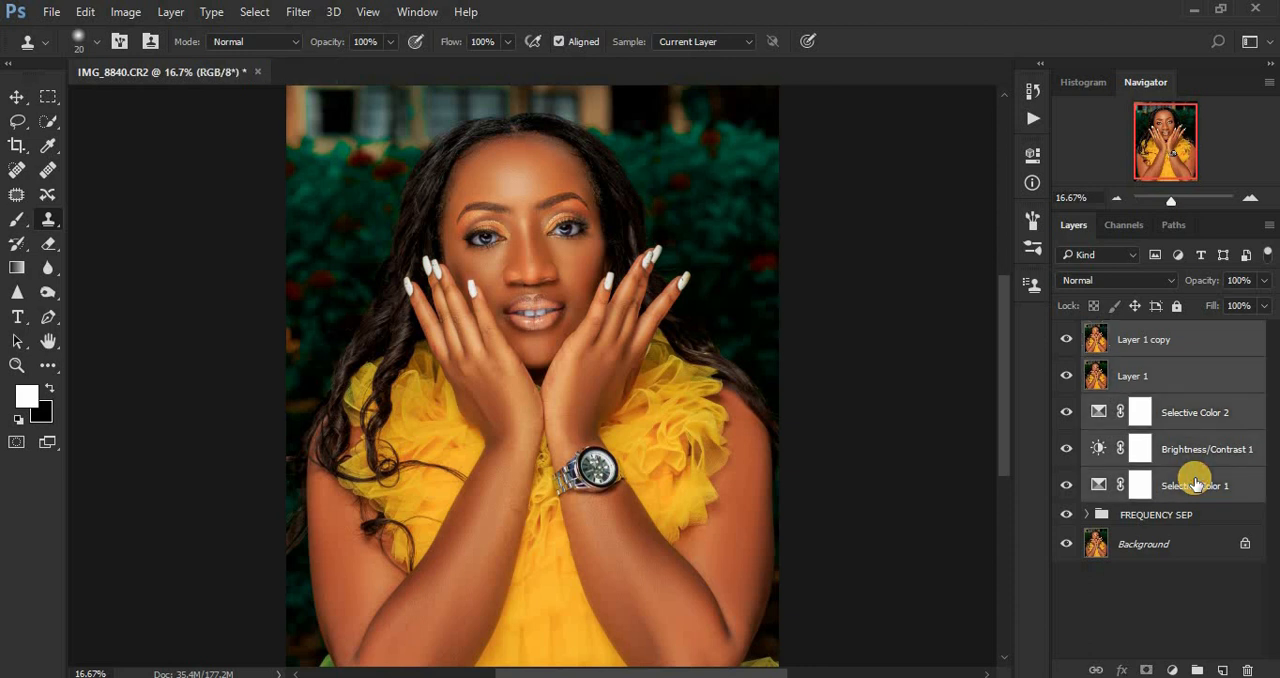
key("ctrl+g")
double_click(1137, 332)
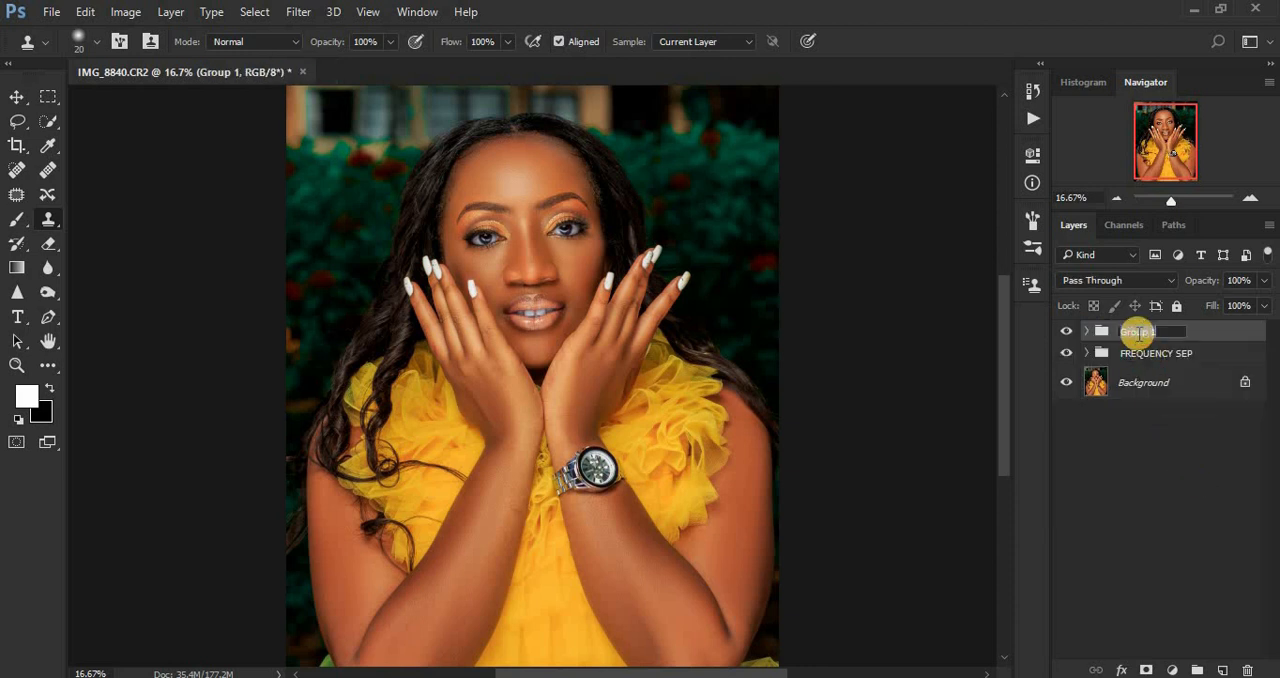
type("Color Grading")
key("Return")
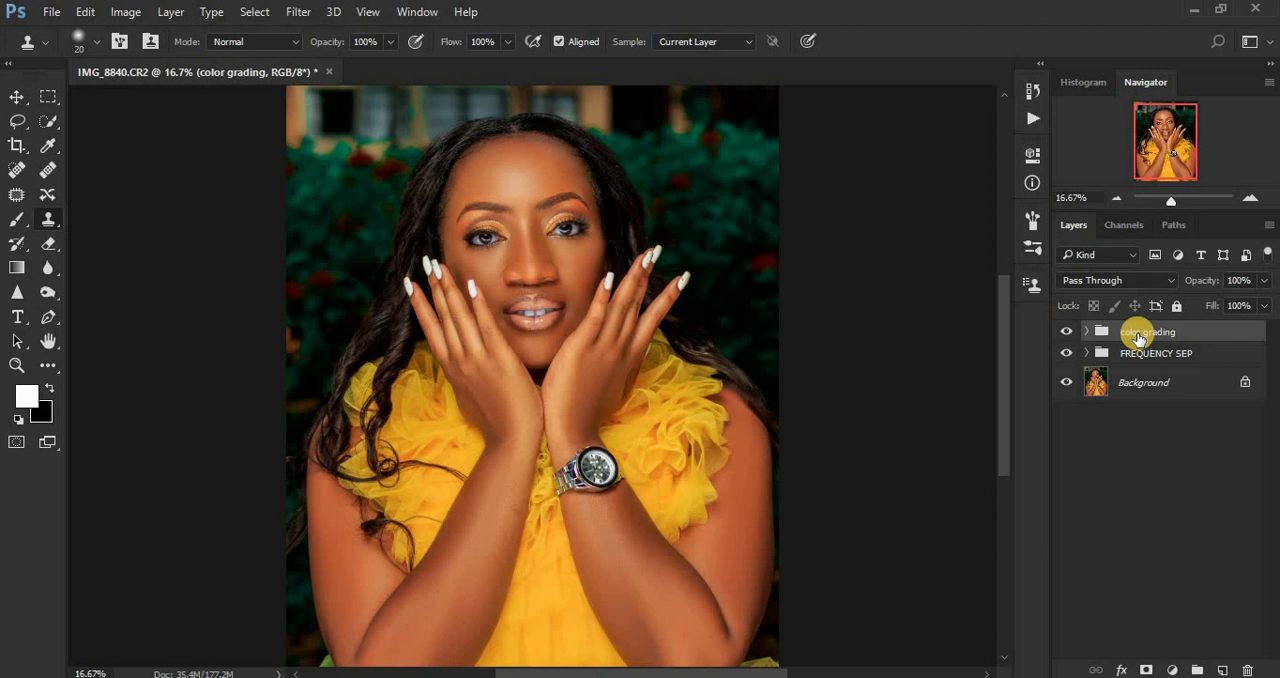
Step: Compare the portrait with and without the color grading group by toggling its visibility repeatedly, leaving the group shown
left_click(1070, 333)
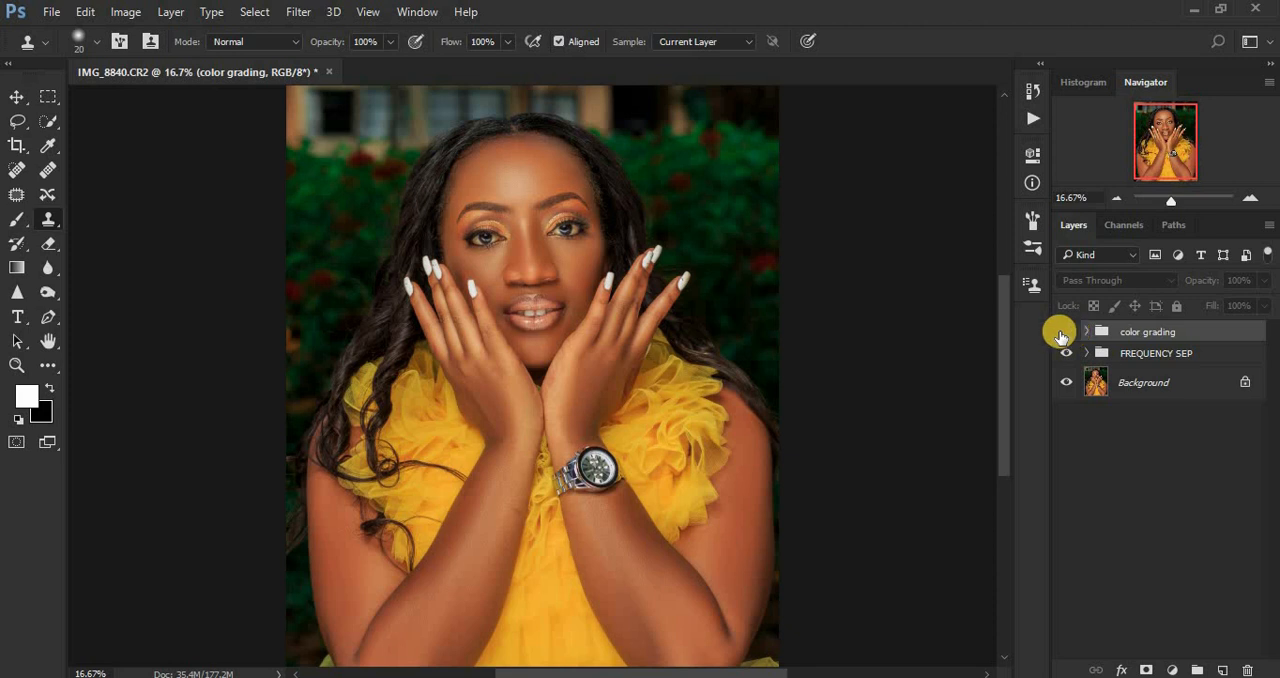
left_click(1065, 333)
left_click(1064, 335)
left_click(1064, 335)
left_click(1064, 335)
left_click(1063, 336)
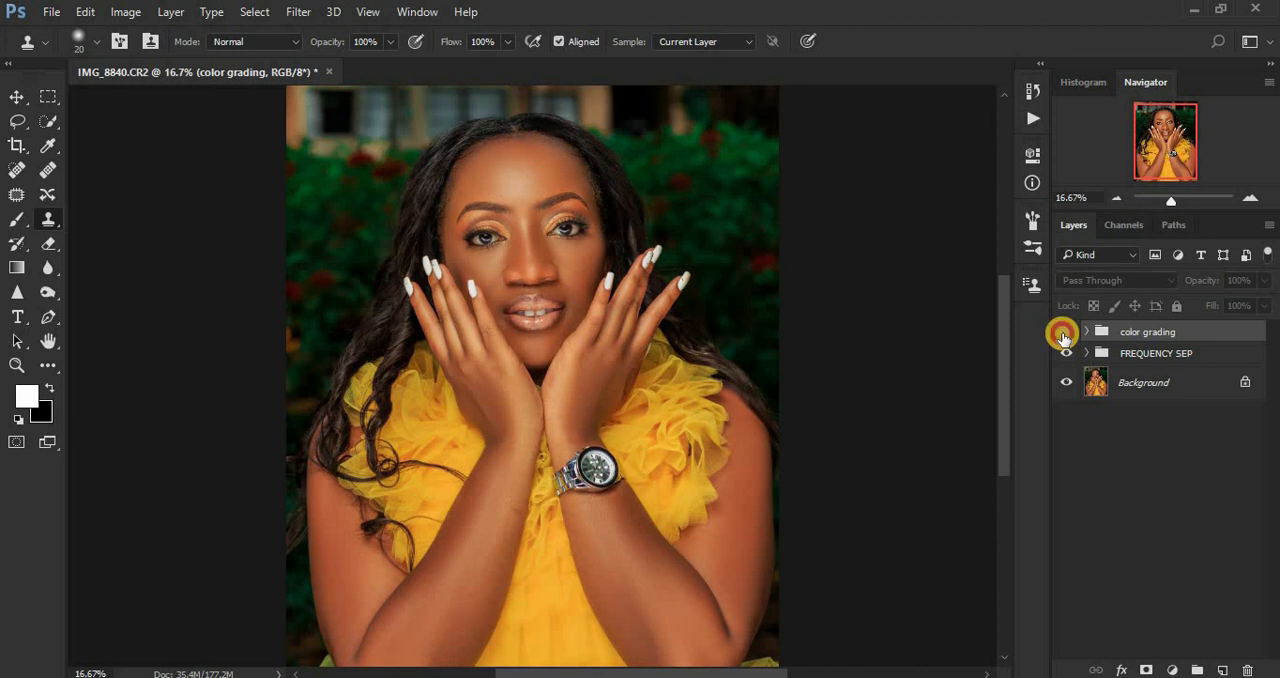
left_click(1063, 336)
left_click(1063, 336)
left_click(1063, 336)
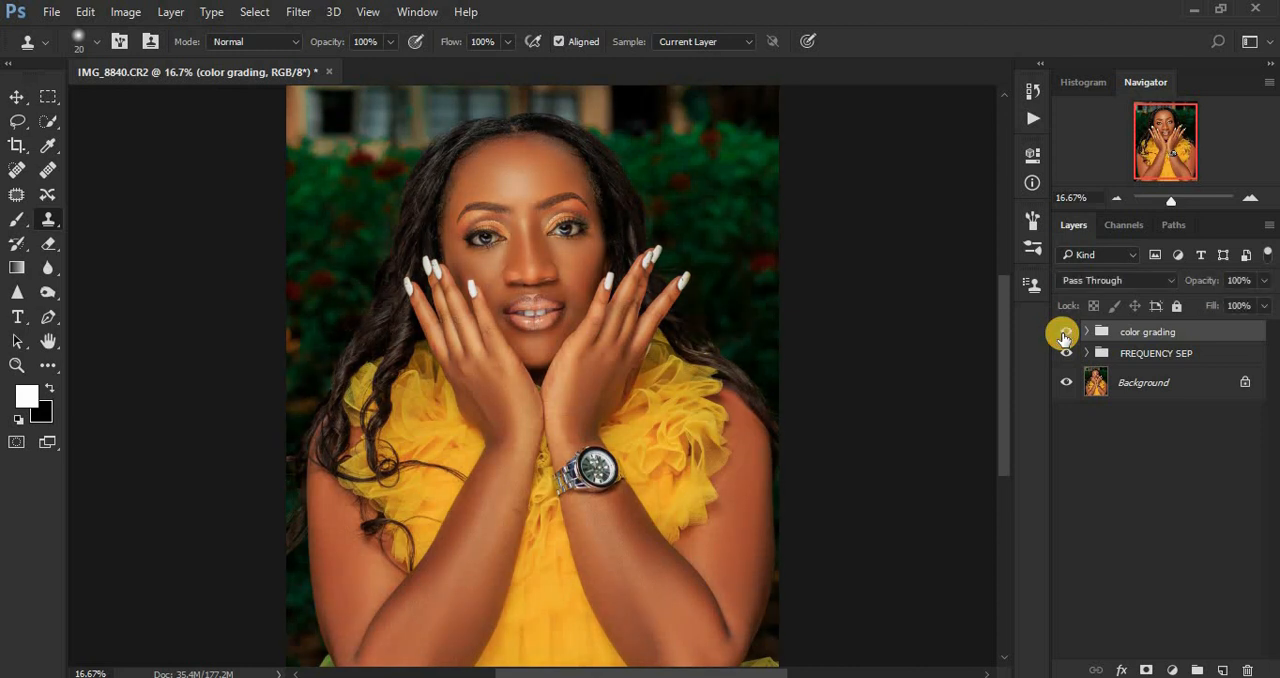
left_click(1063, 336)
left_click(1063, 336)
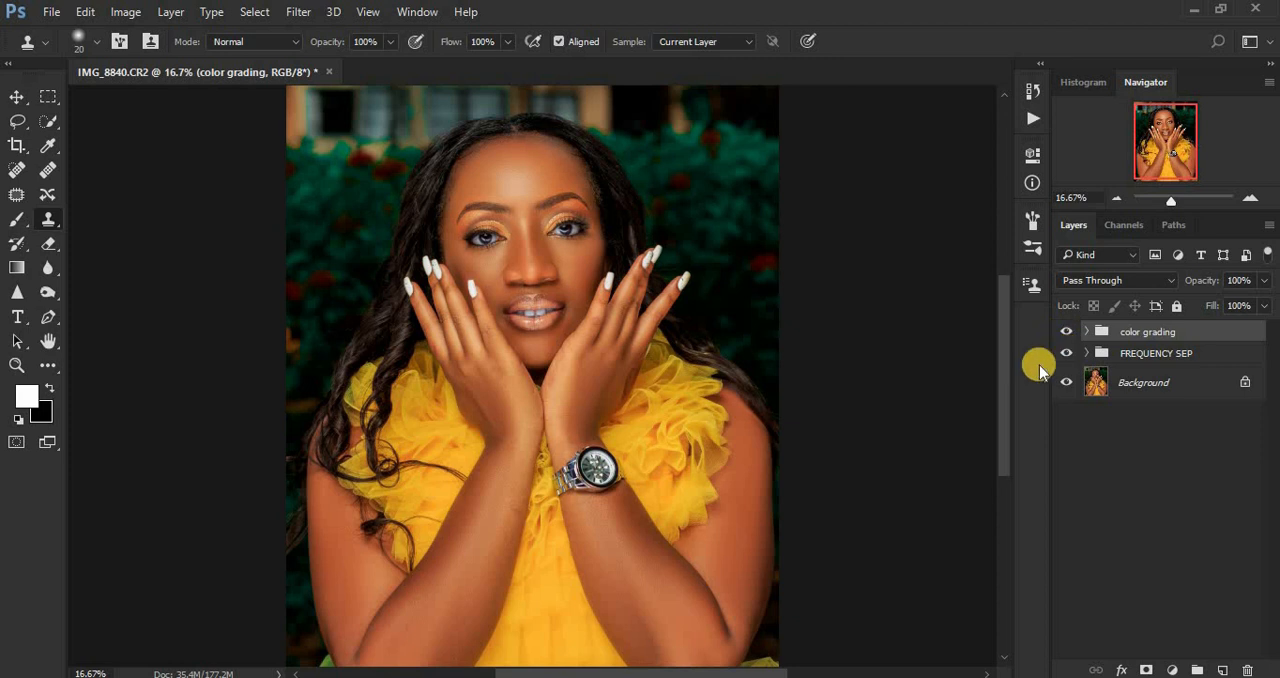
Step: Compare the original Background alone with the full edit by repeatedly hiding and restoring all other layers, leaving everything shown
left_click(1066, 383, "alt")
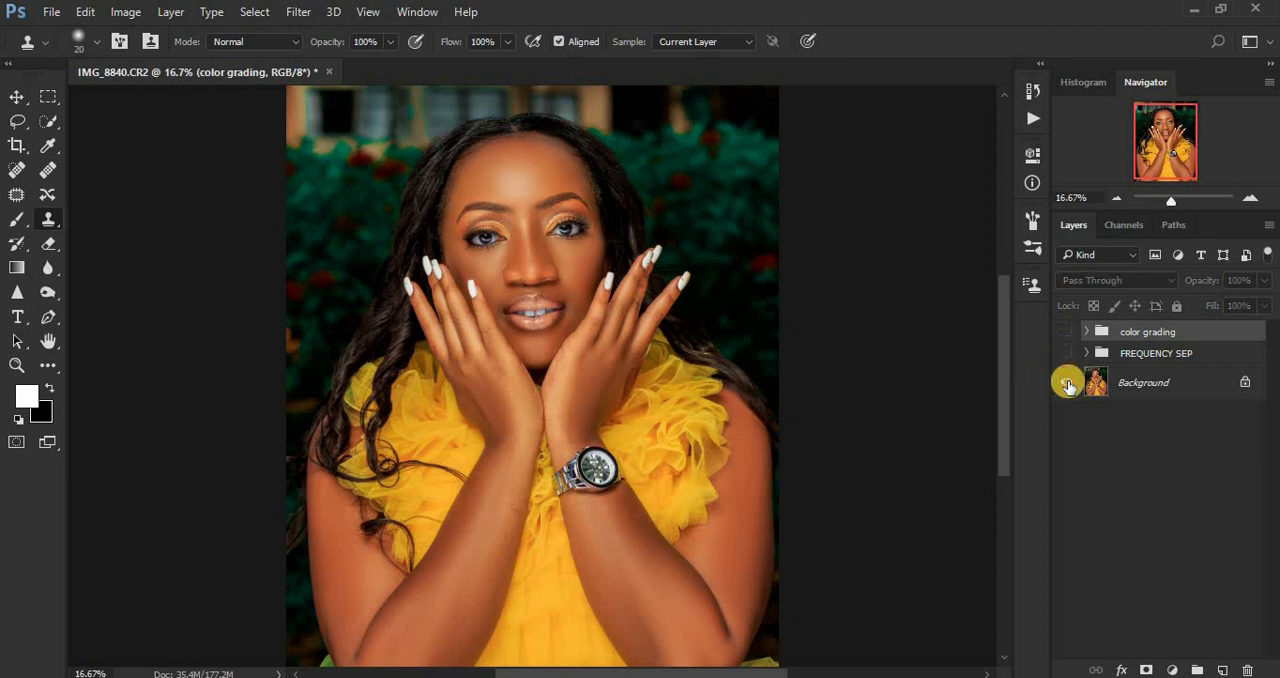
left_click(1068, 386, "alt")
left_click(1068, 386, "alt")
left_click(1068, 386, "alt")
left_click(1068, 386, "alt")
left_click(1068, 386, "alt")
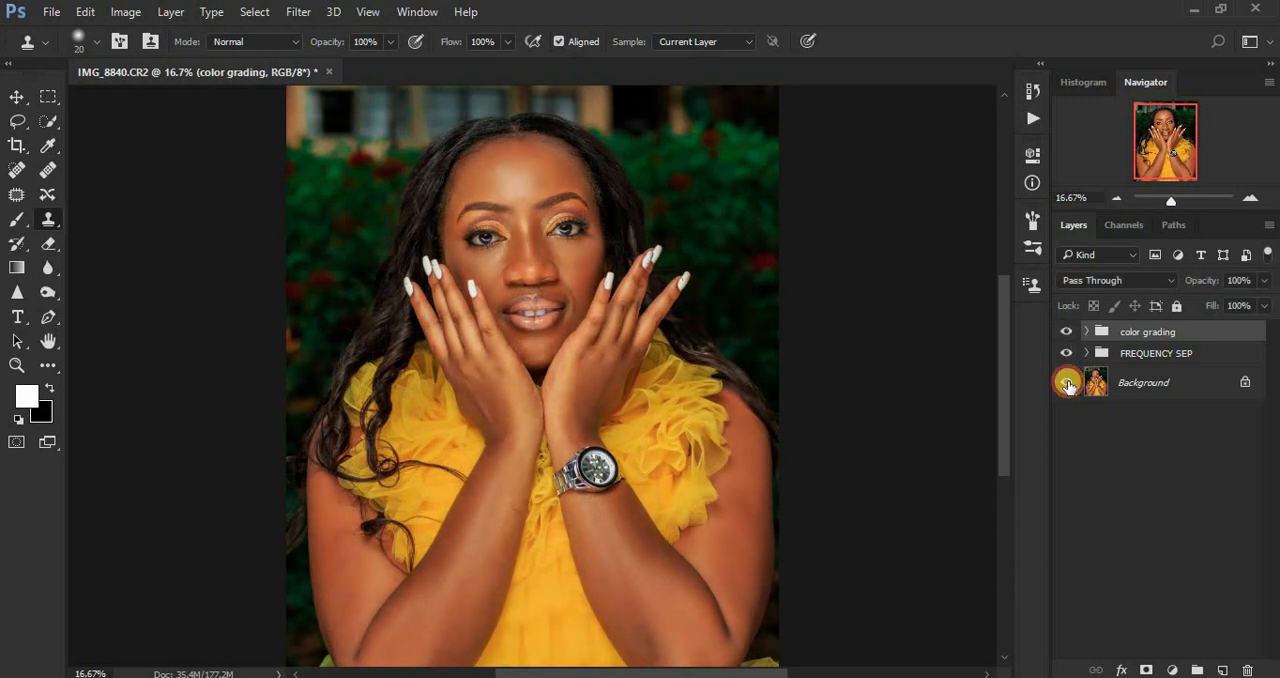
left_click(1068, 386, "alt")
left_click(1068, 386, "alt")
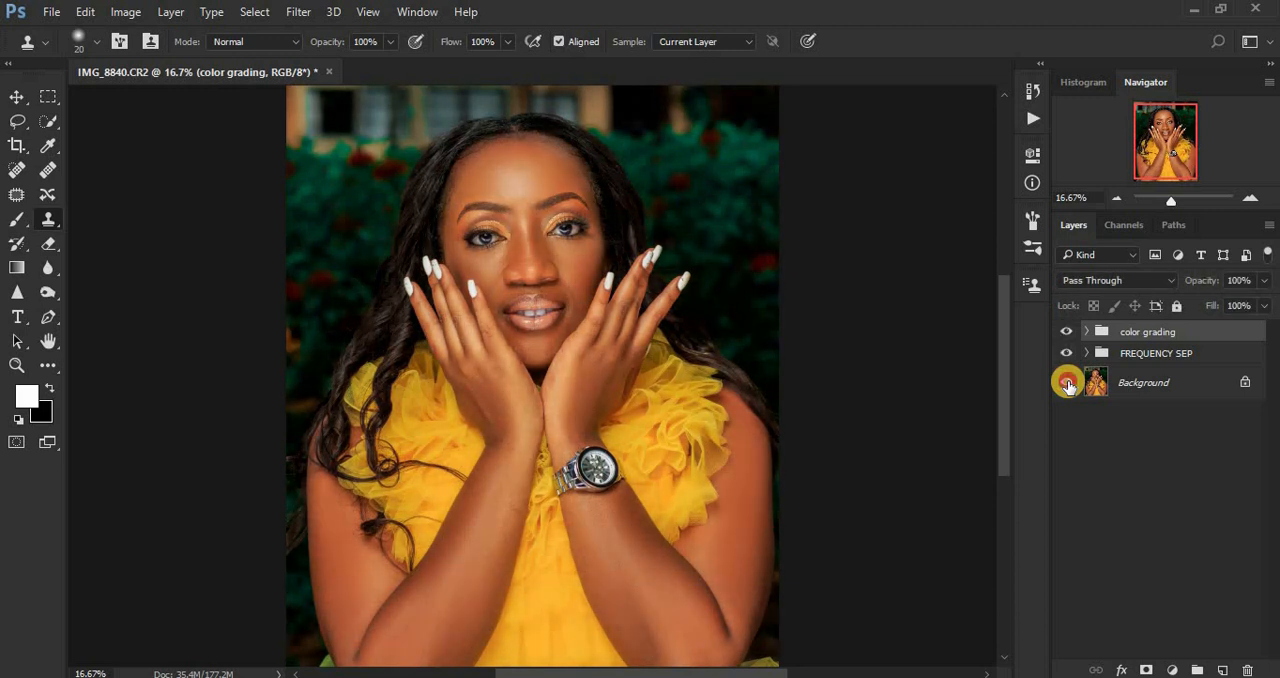
left_click(1068, 386, "alt")
left_click(1068, 386, "alt")
left_click(1068, 386, "alt")
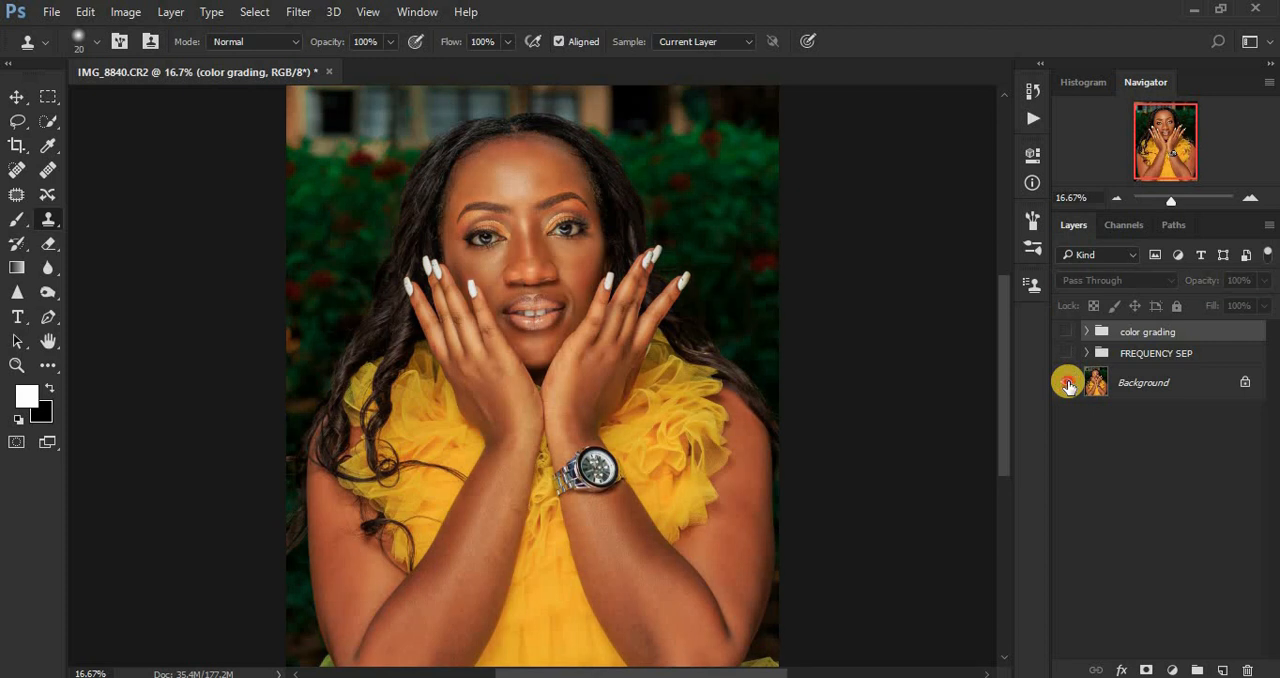
left_click(1068, 386, "alt")
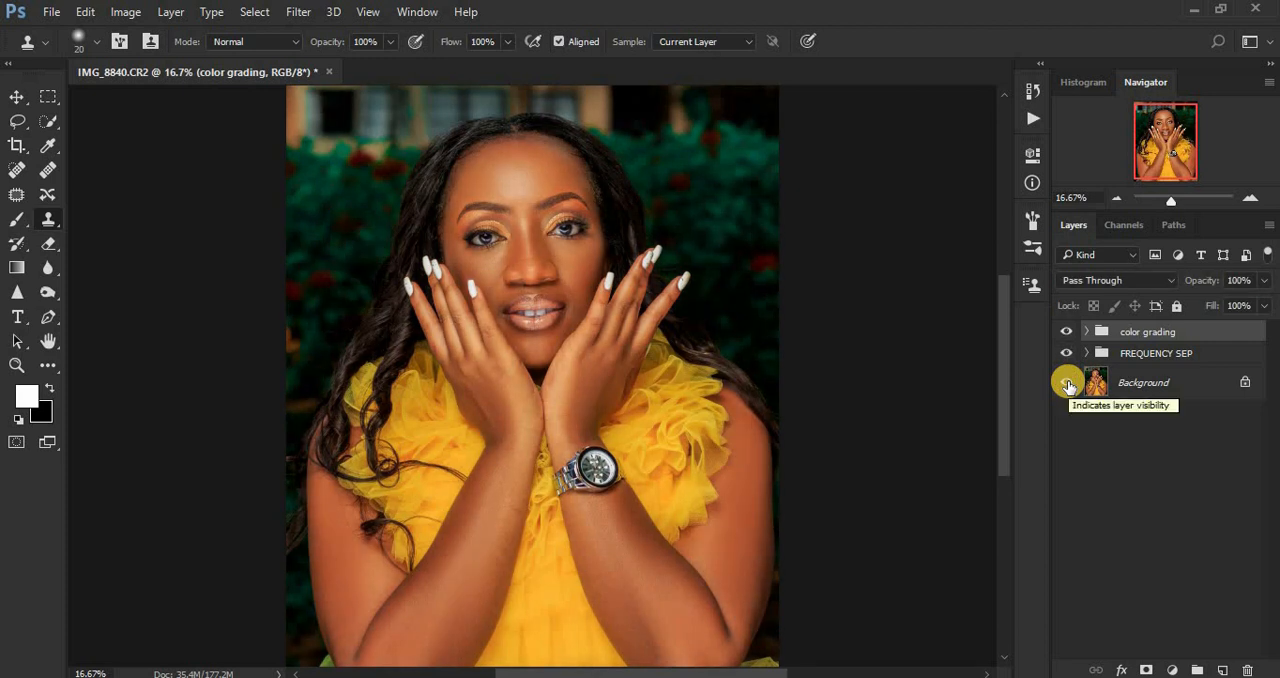